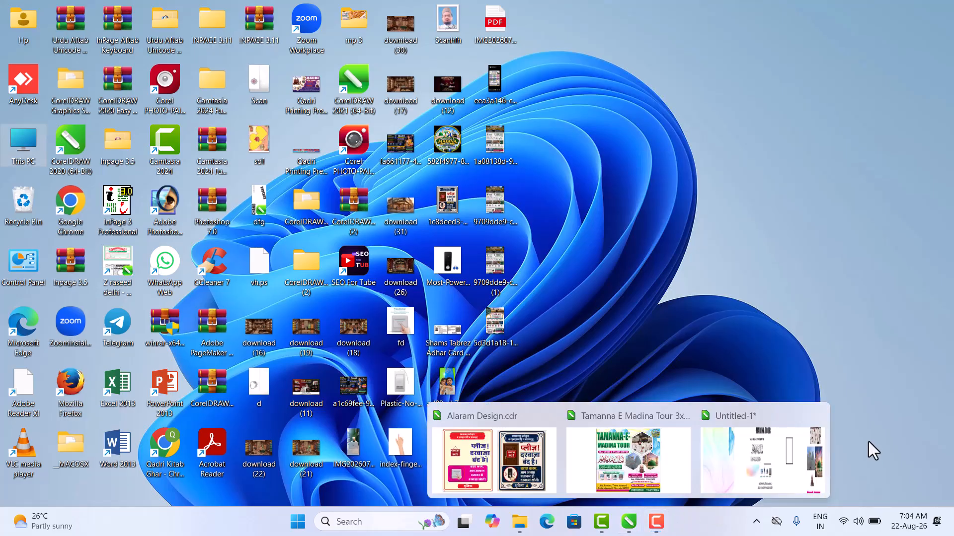
Switch to CorelDRAW with the Untitled-1 document in front.
click(766, 476)
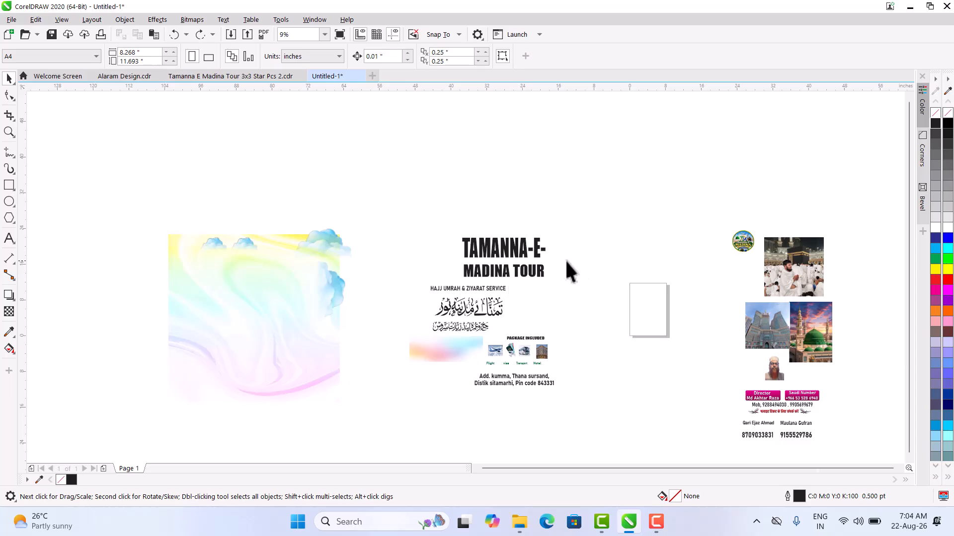
Examine the prepared banner material beside the page, especially the texts, logo and close-up of the Kaaba photo.
scroll(566, 269, up, 2)
scroll(115, 258, down, 1)
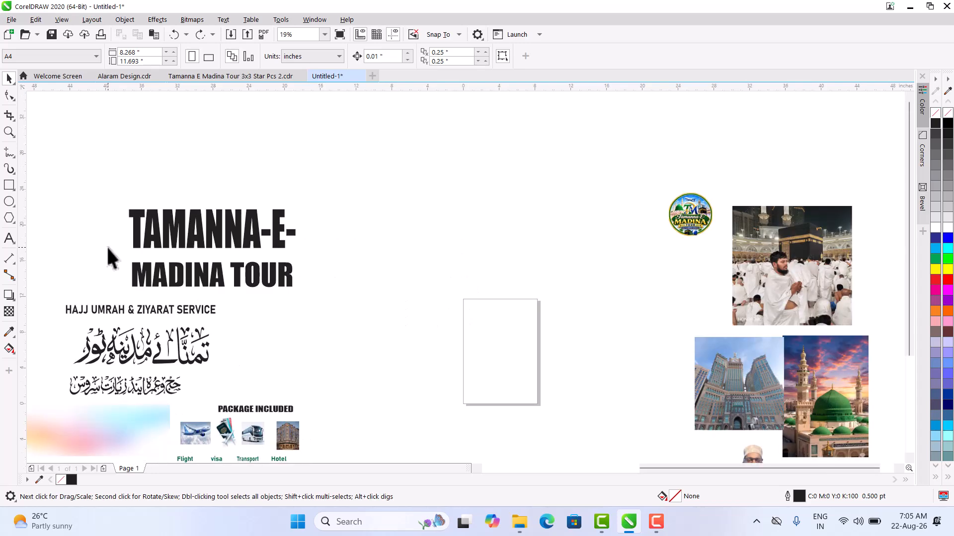
scroll(113, 257, down, 1)
scroll(464, 334, up, 1)
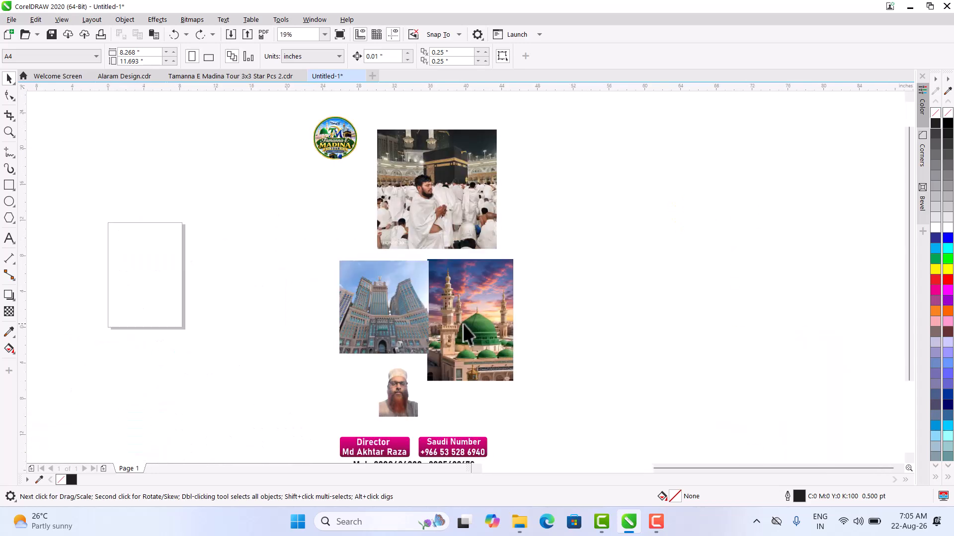
scroll(439, 177, up, 3)
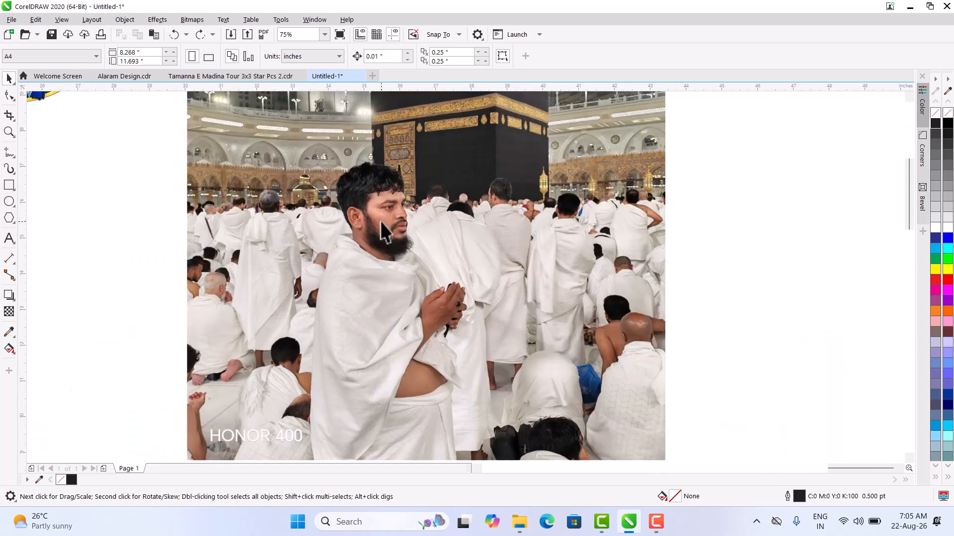
scroll(383, 223, down, 1)
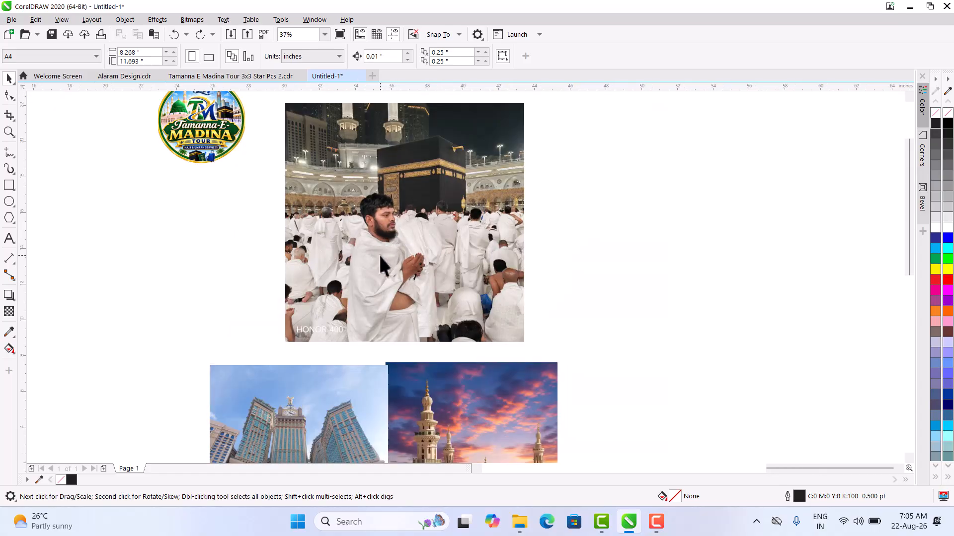
scroll(379, 256, up, 1)
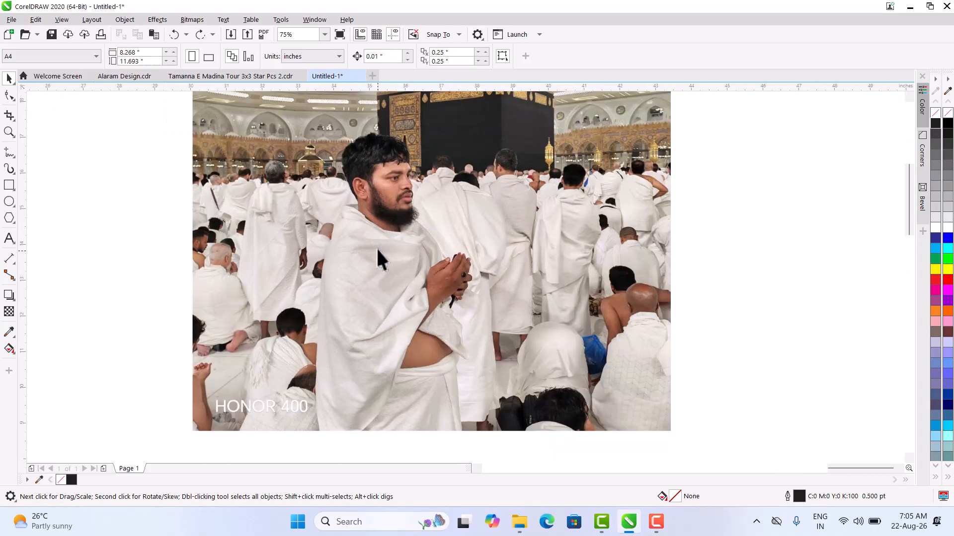
scroll(376, 250, down, 1)
scroll(422, 302, up, 3)
scroll(447, 313, down, 3)
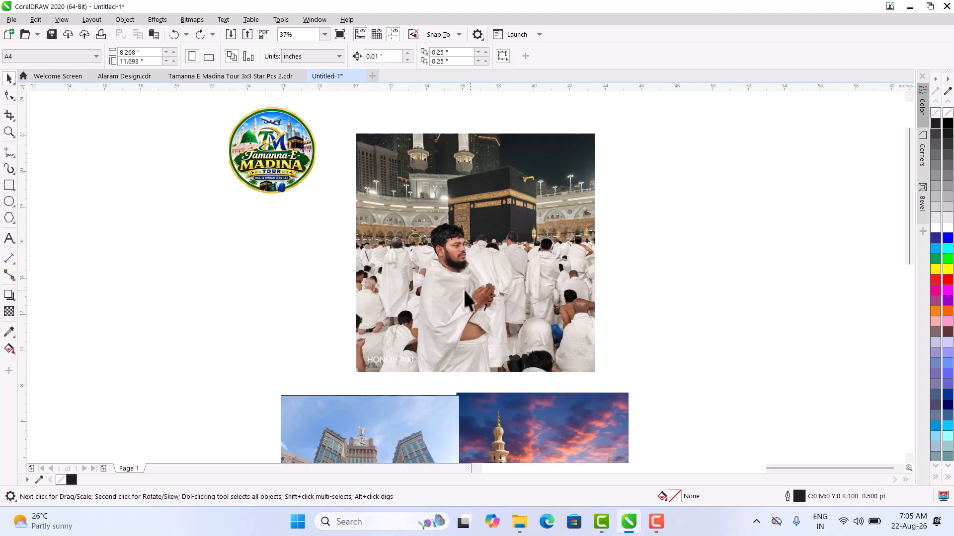
scroll(458, 286, up, 2)
scroll(458, 287, down, 1)
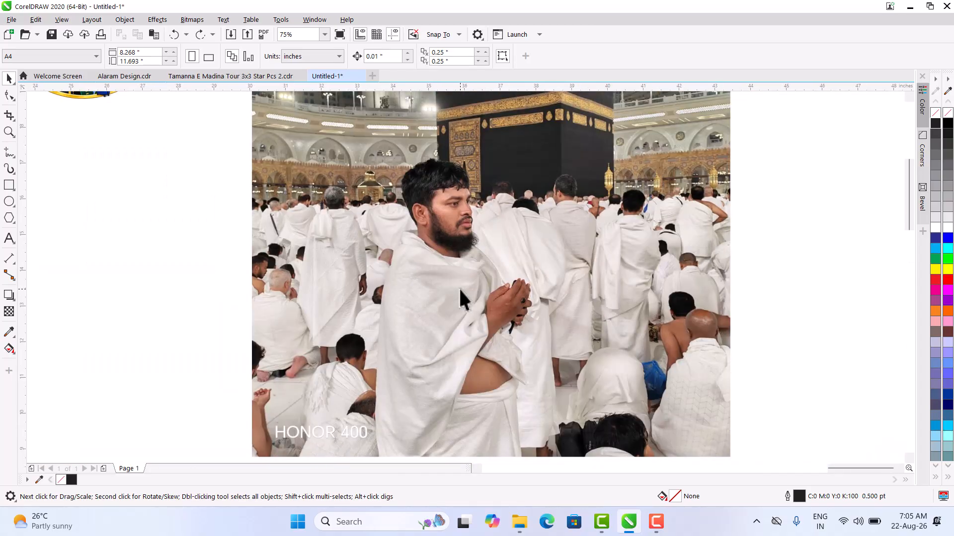
scroll(513, 304, down, 3)
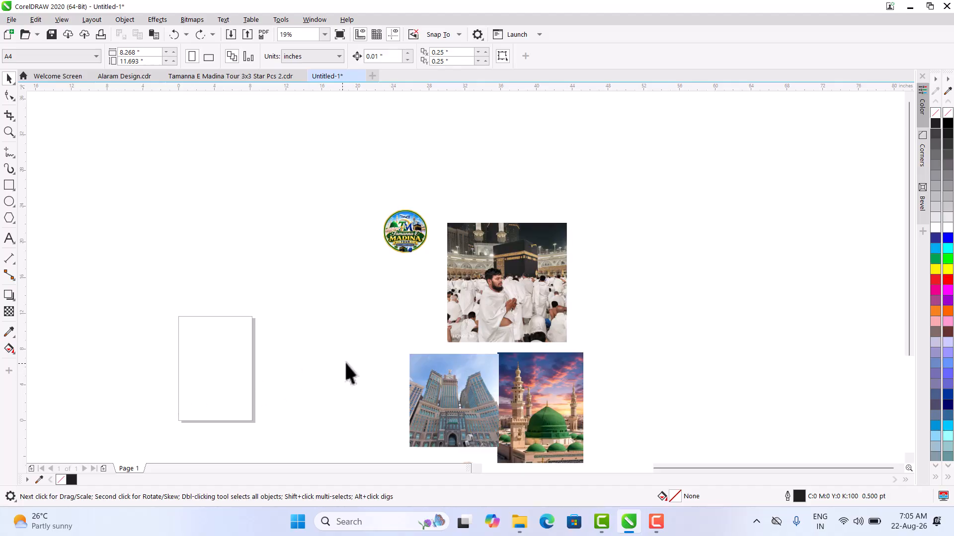
Set the page size to 36 inches wide by 36 inches high.
scroll(351, 363, down, 1)
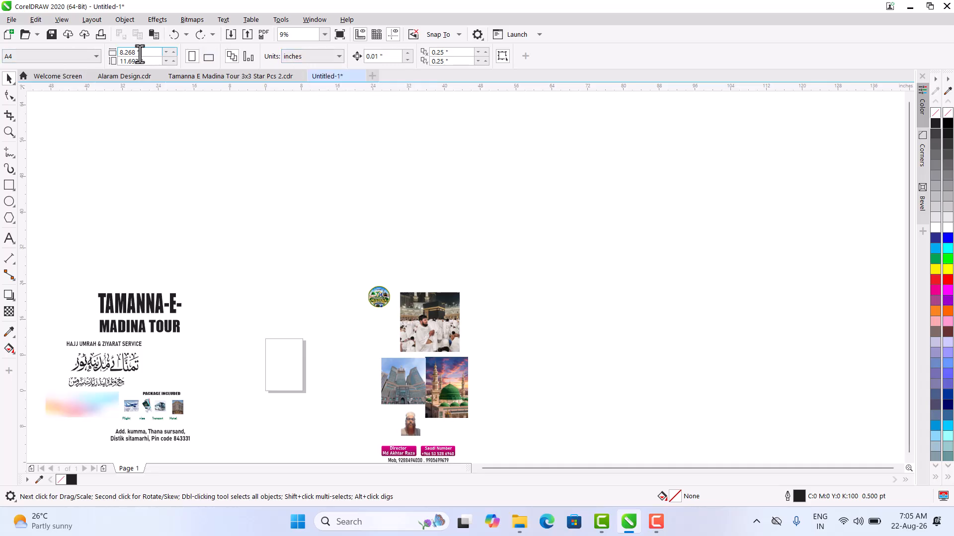
click(157, 53)
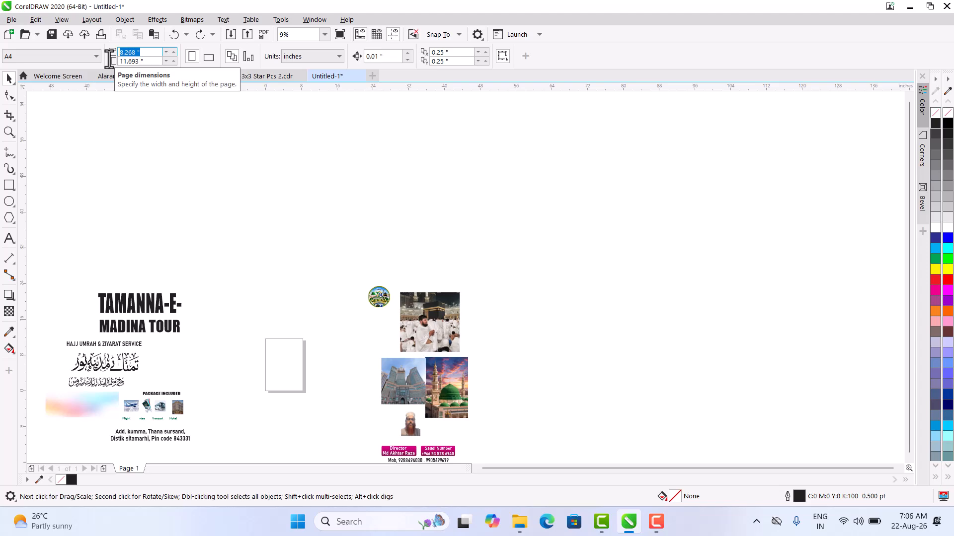
text(36)
key(Tab)
text(36)
key(Return)
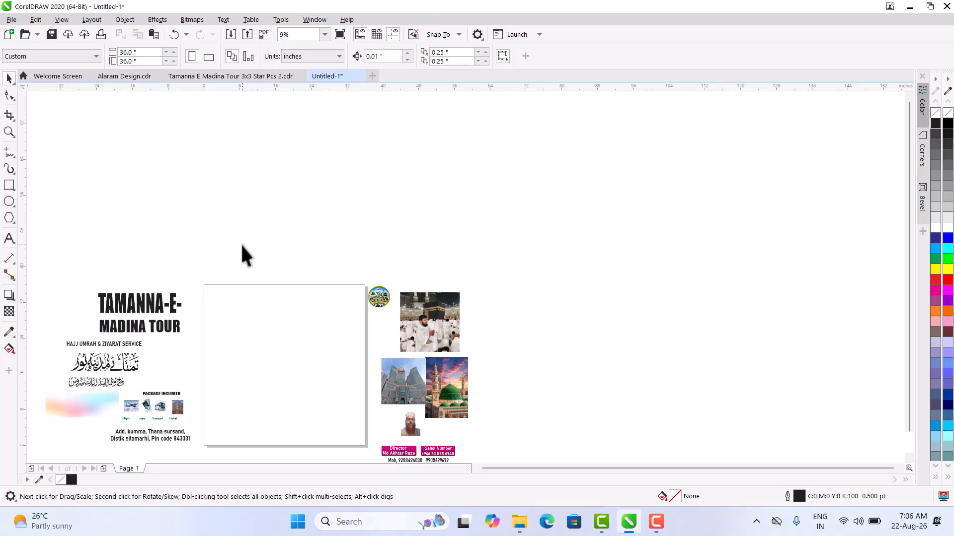
Create a page-frame rectangle covering the whole 36 × 36 inch page.
scroll(272, 337, up, 2)
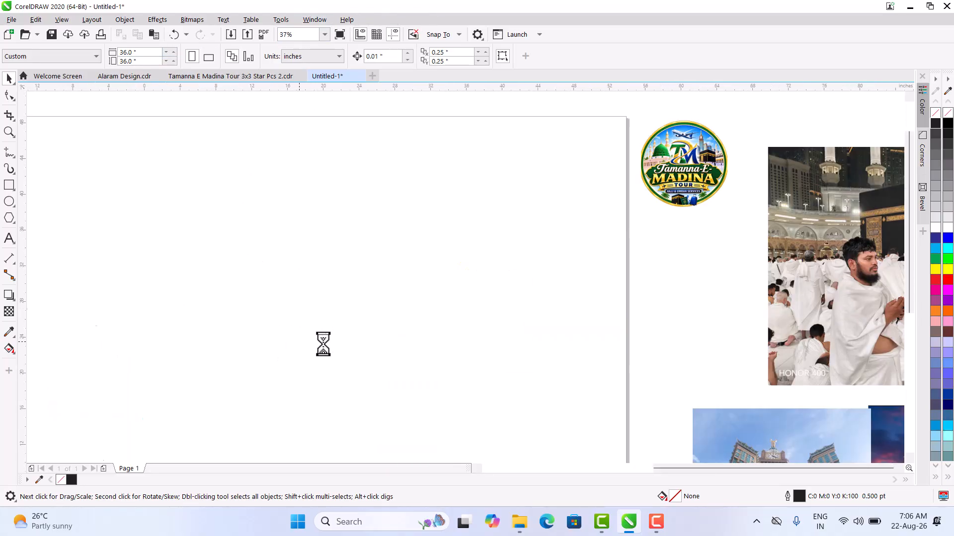
scroll(321, 385, down, 2)
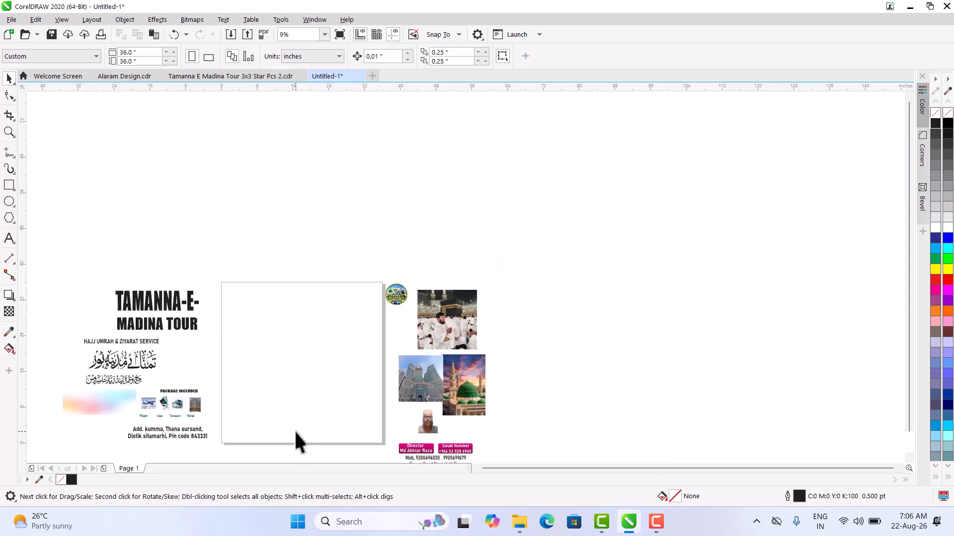
scroll(295, 431, up, 2)
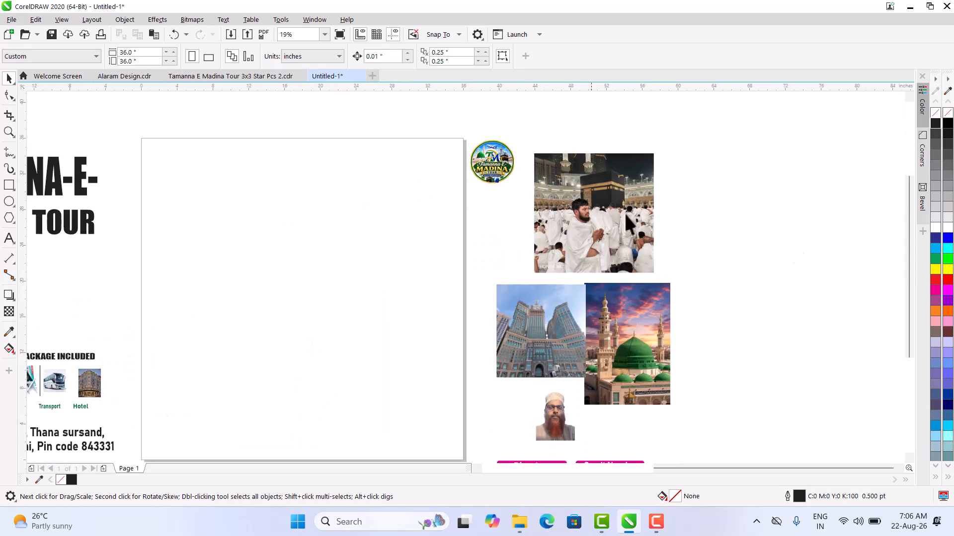
drag(907, 186, 907, 192)
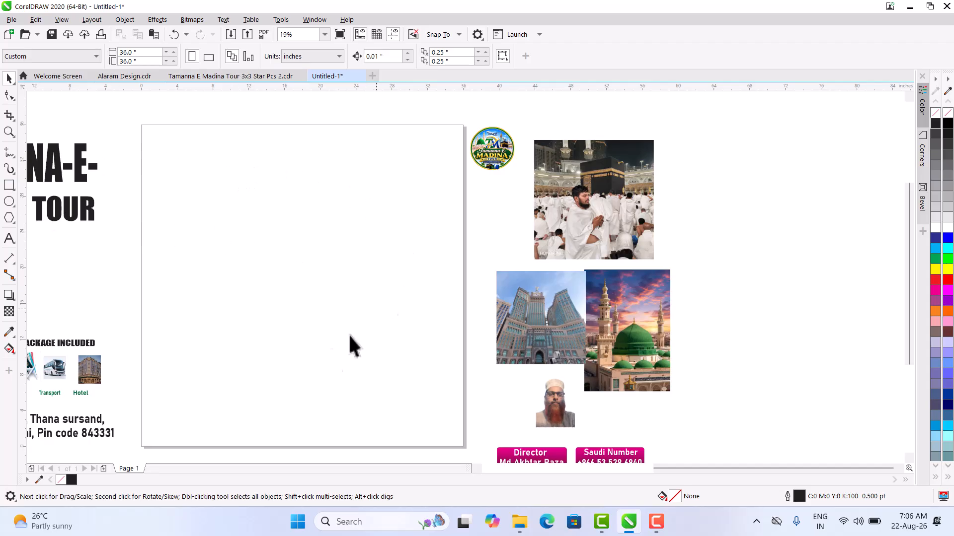
click(7, 186)
double_click(11, 187)
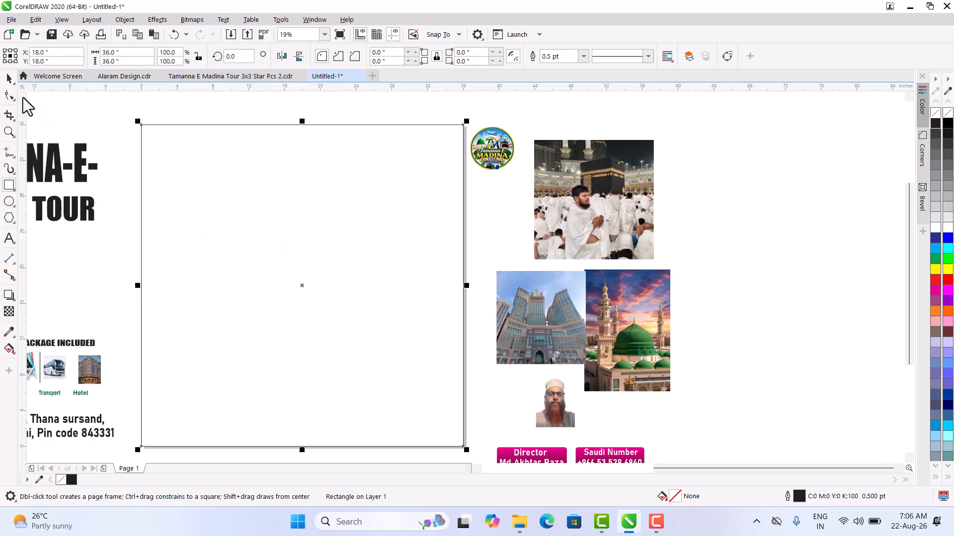
Move the page-frame rectangle off the page and centre it back on the page.
click(10, 79)
click(95, 122)
drag(331, 175, 419, 264)
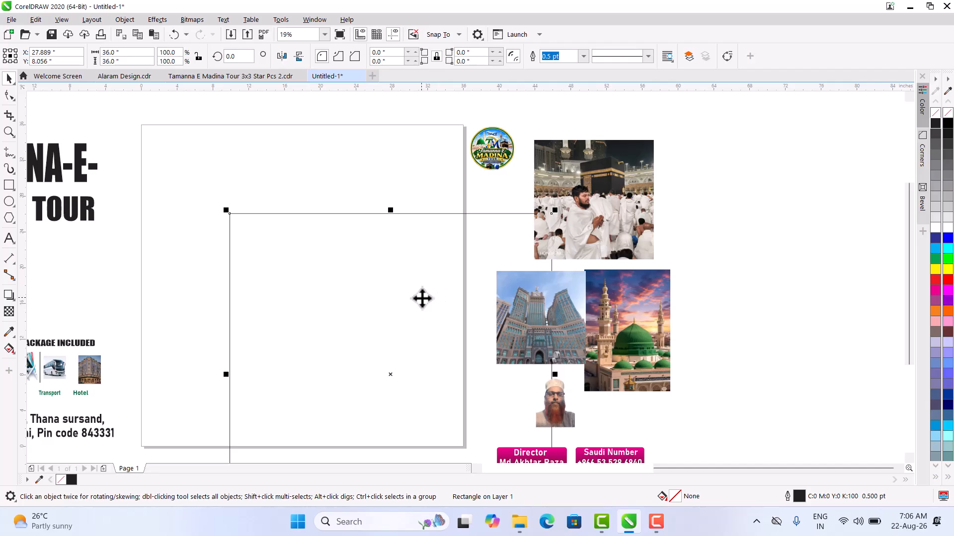
key(p)
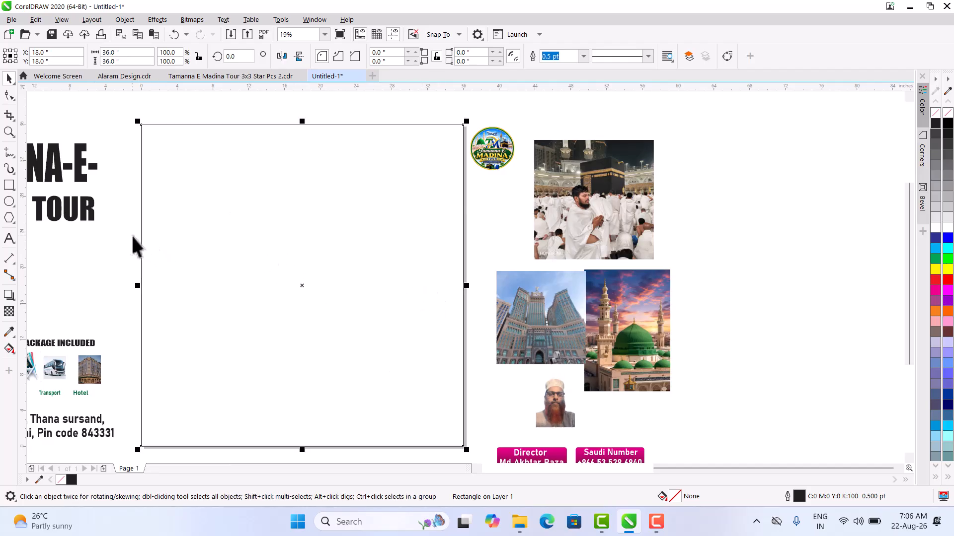
click(517, 223)
Move the pastel marble background bitmap away from the clouds and PowerClip it inside the page-frame rectangle.
scroll(510, 217, down, 4)
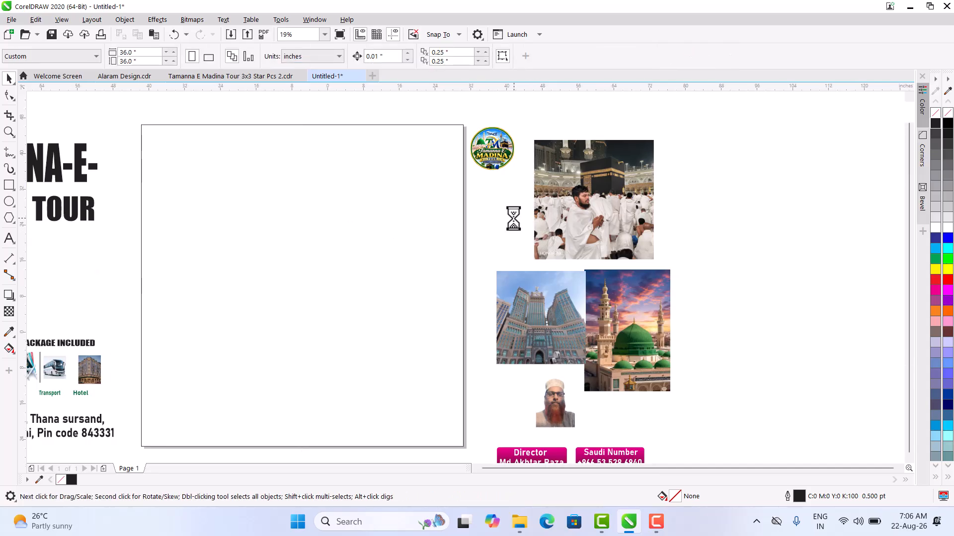
click(252, 264)
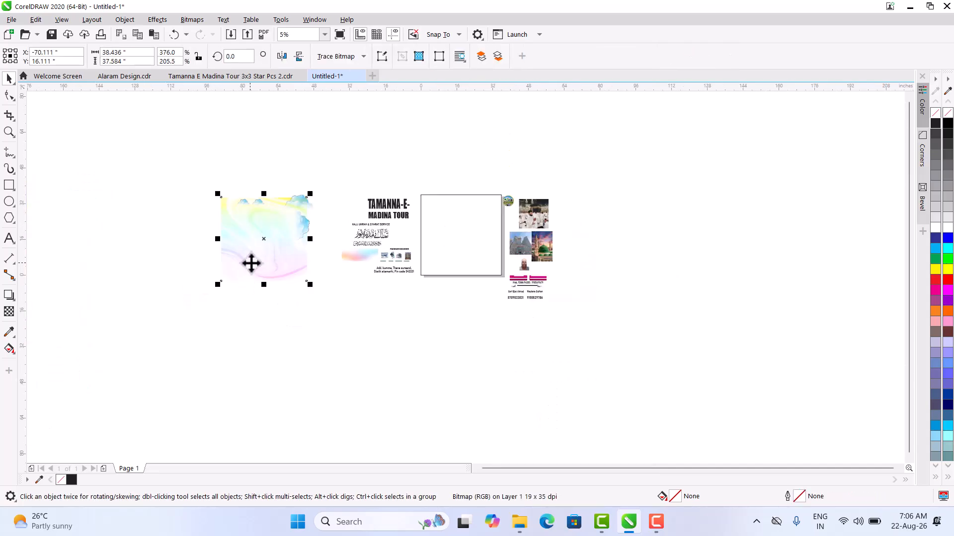
scroll(253, 261, up, 2)
drag(251, 268, 147, 340)
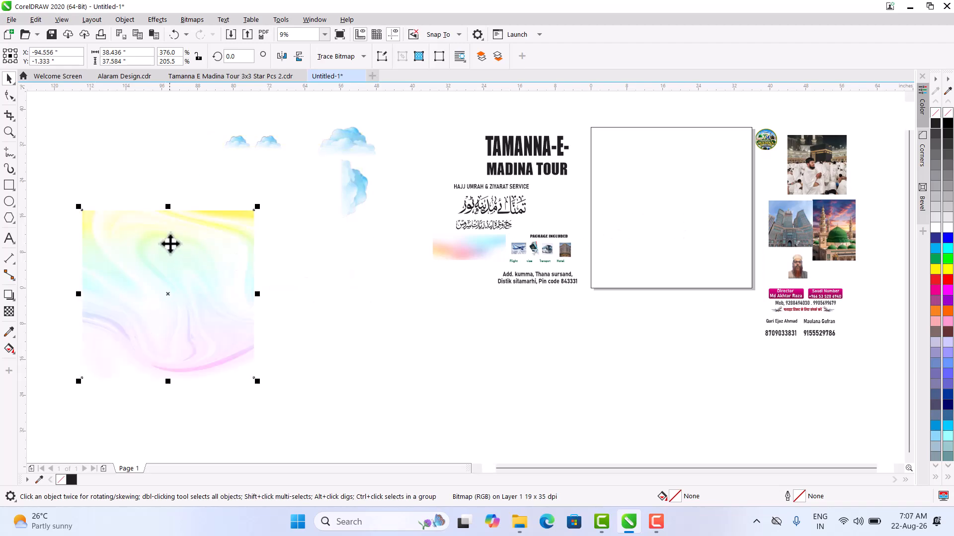
right_click(170, 244)
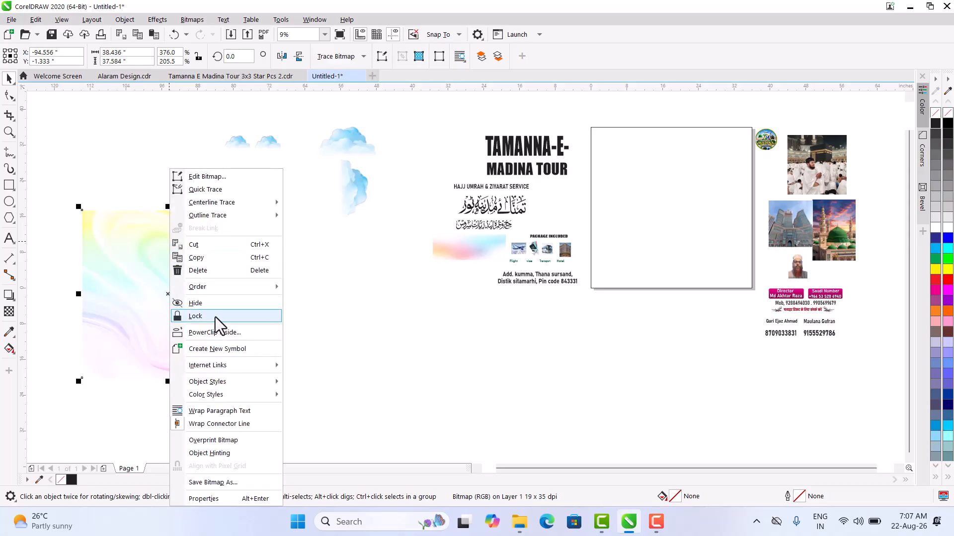
click(224, 333)
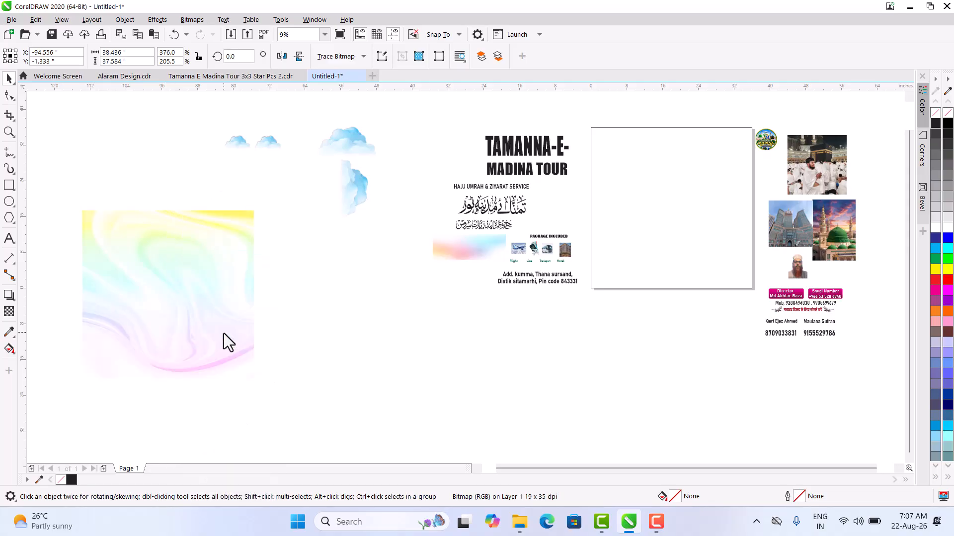
click(678, 222)
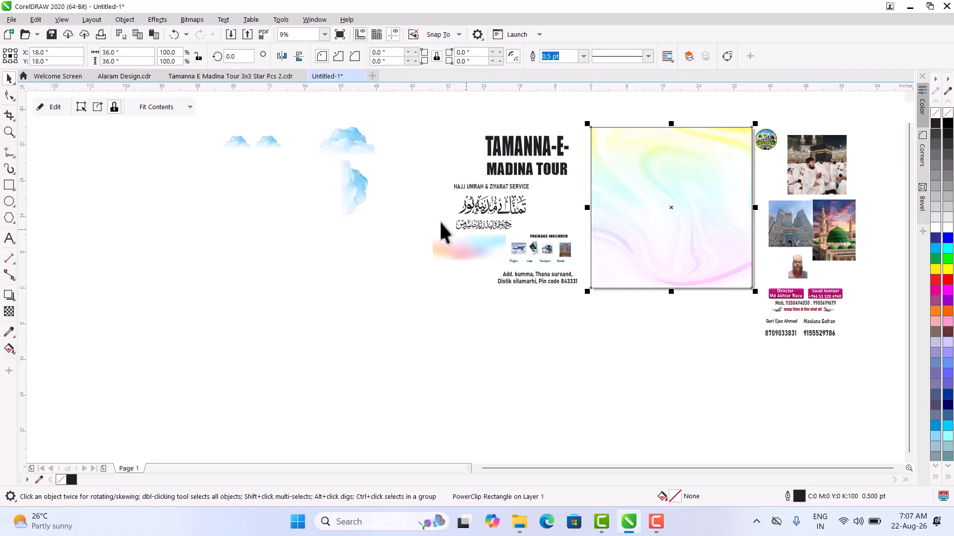
Select all four cloud images and place them together over the upper part of the page background.
click(273, 144)
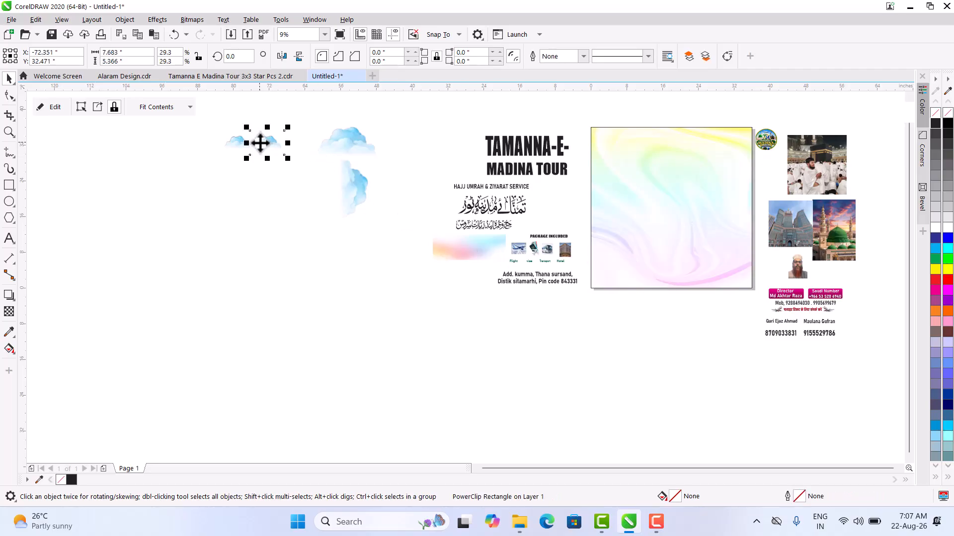
drag(233, 142, 235, 143)
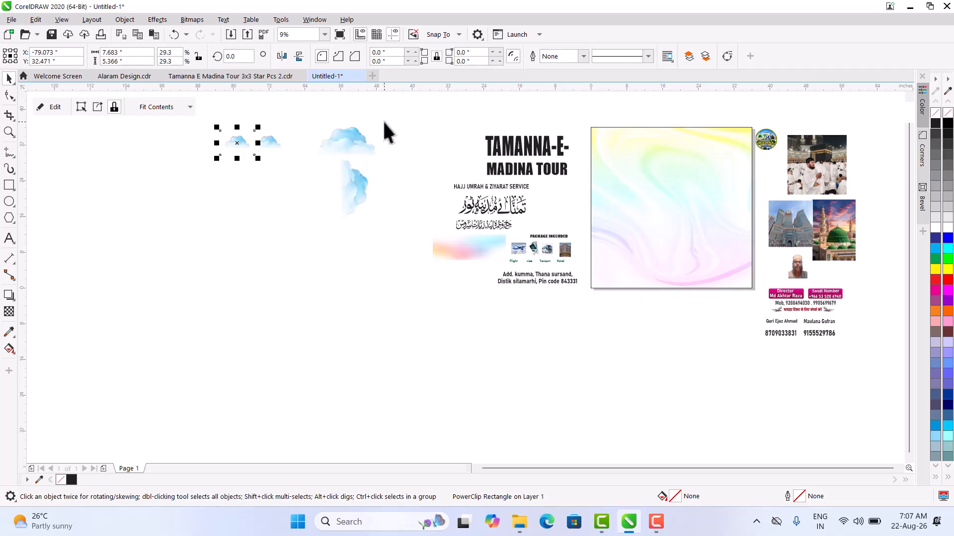
drag(406, 102, 164, 263)
drag(243, 150, 621, 193)
scroll(794, 123, up, 3)
drag(401, 209, 502, 207)
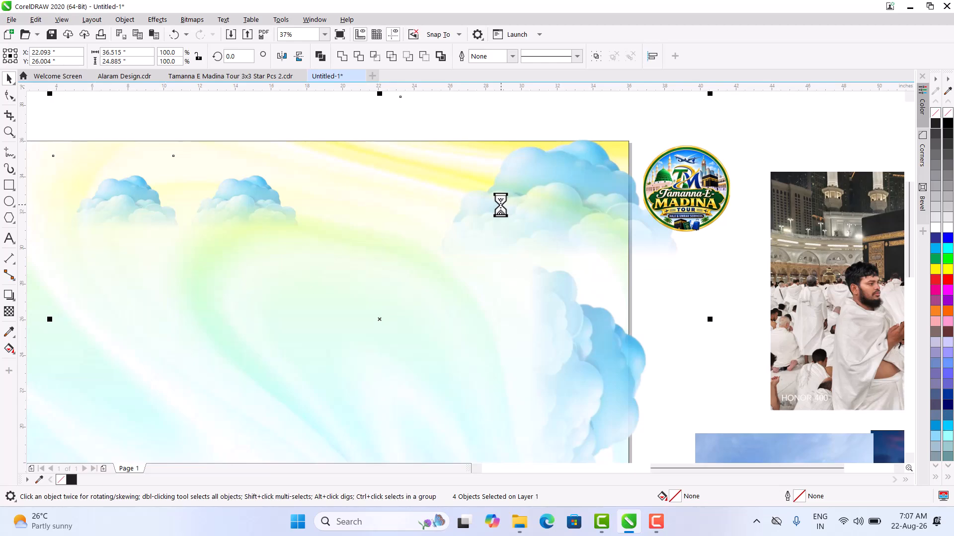
mouse_move(538, 194)
mouse_down()
mouse_move(530, 192)
mouse_move(541, 192)
mouse_up()
PowerClip the four selected clouds inside the page-frame rectangle.
scroll(541, 191, down, 4)
right_click(509, 180)
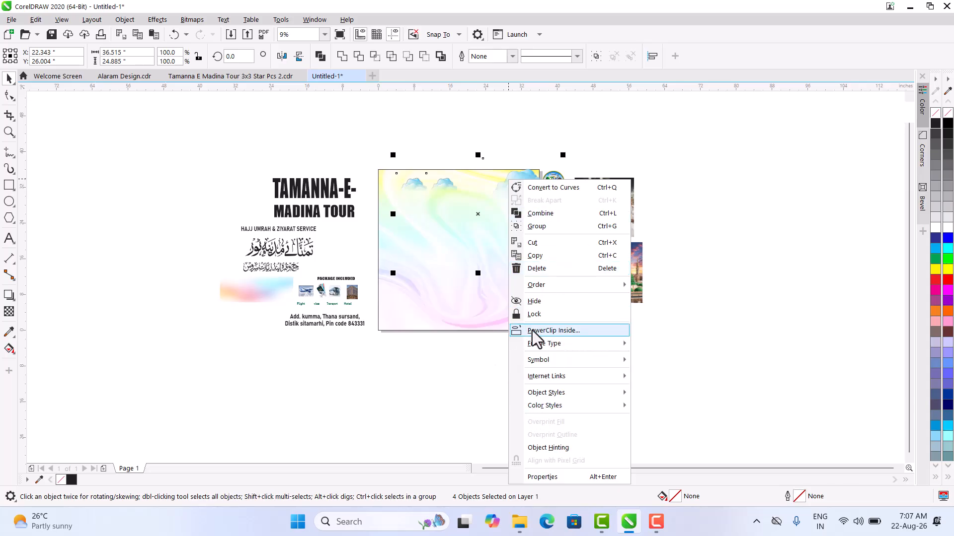
click(576, 331)
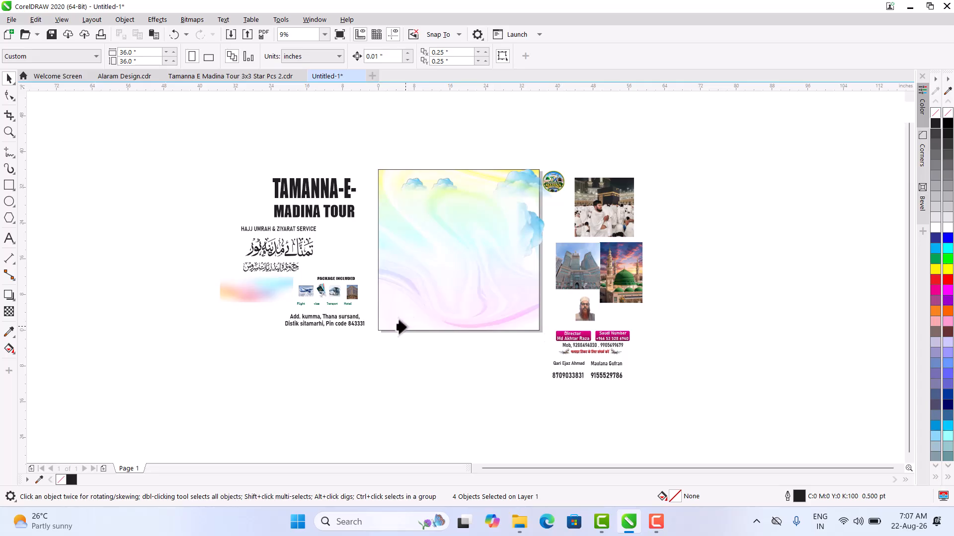
click(401, 327)
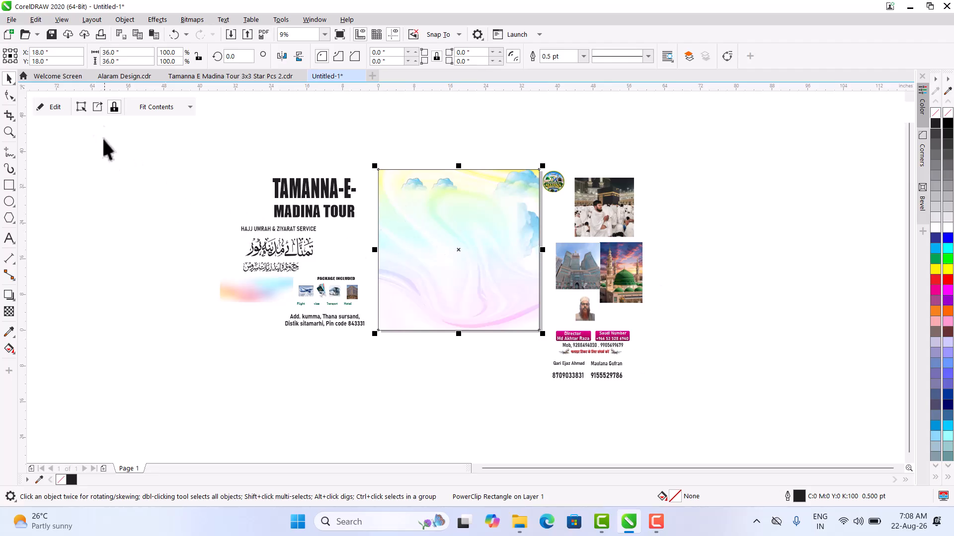
Try to PowerClip the large upper-right cloud inside the background bitmap within the page frame's contents, and finish editing the frame.
click(55, 107)
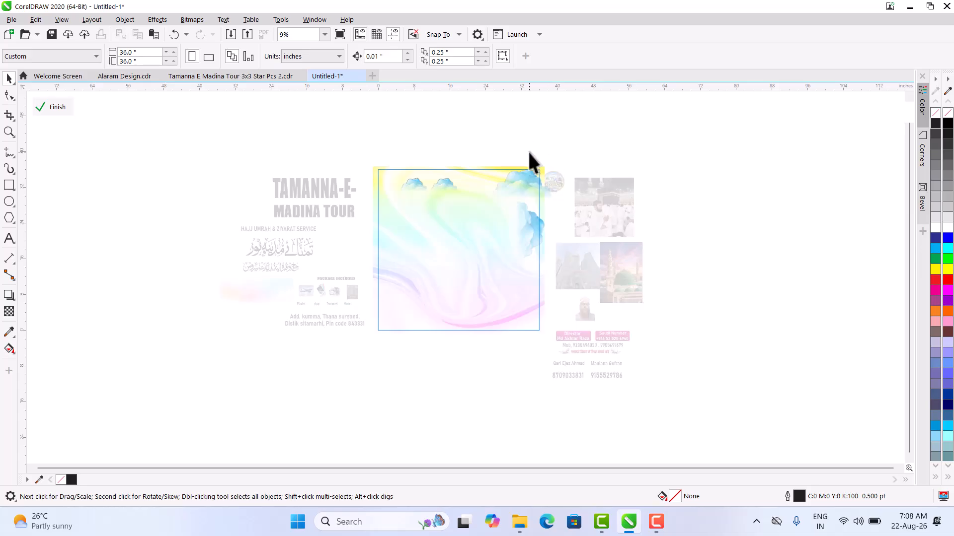
scroll(529, 160, up, 1)
click(531, 202)
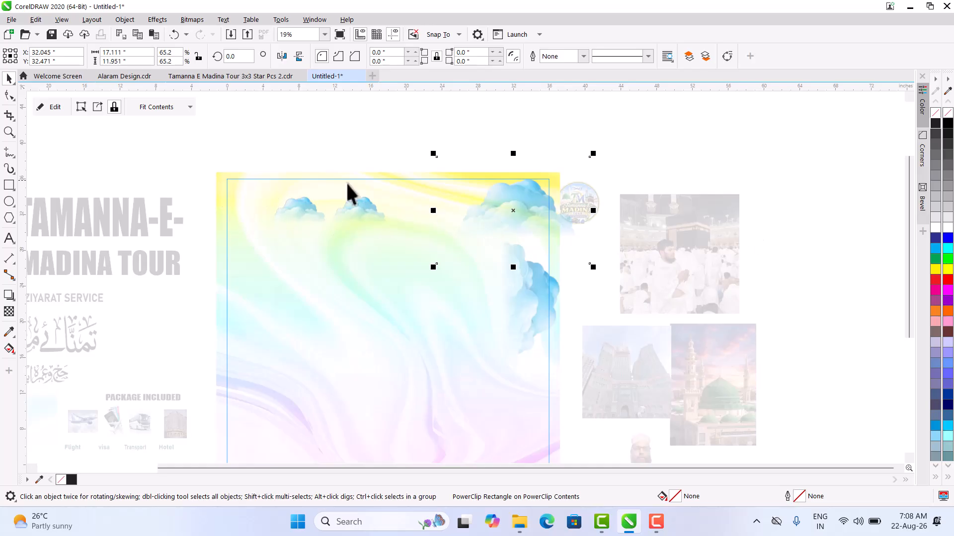
right_click(515, 194)
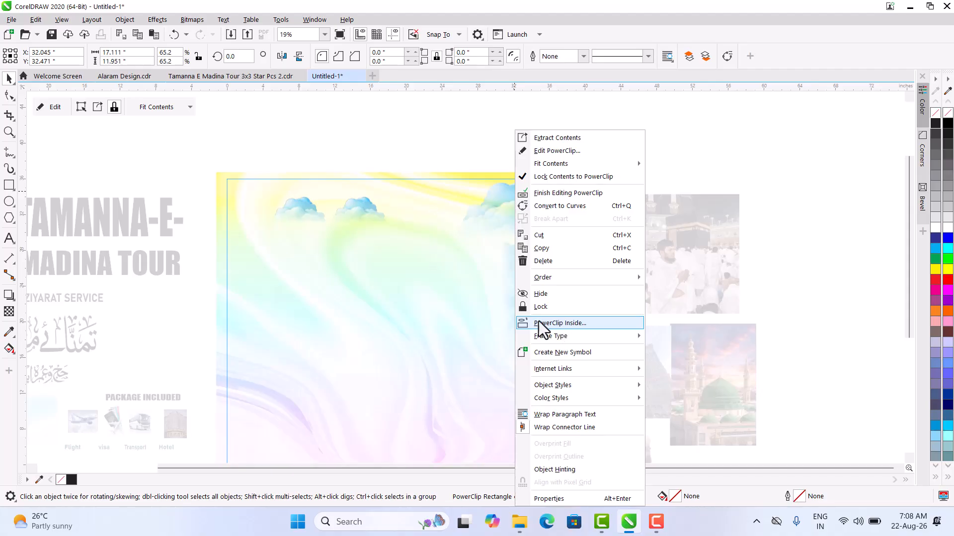
click(555, 324)
click(220, 191)
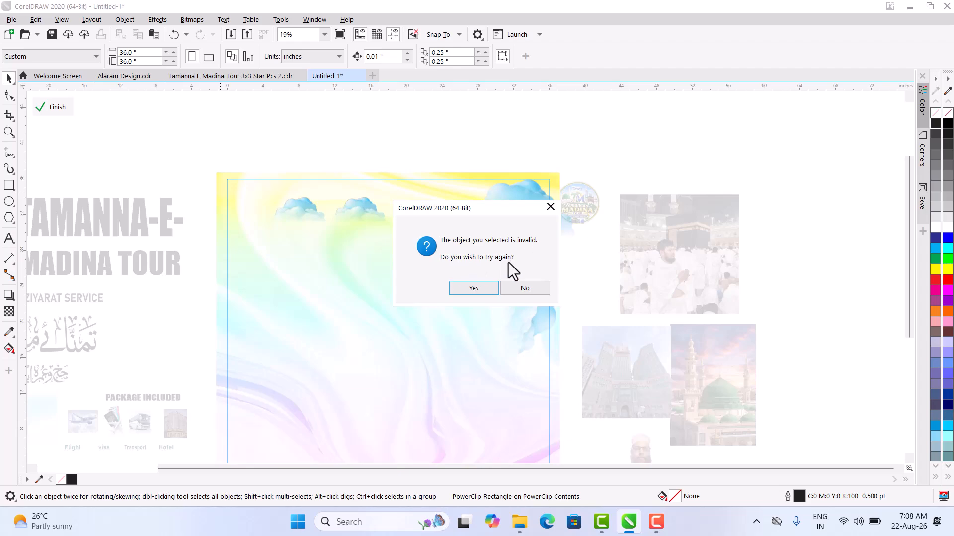
click(525, 290)
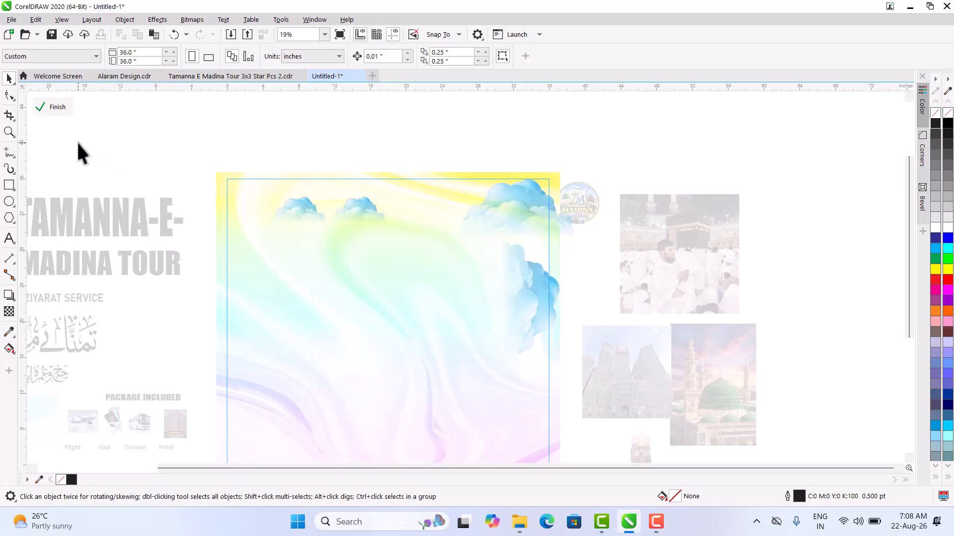
click(62, 111)
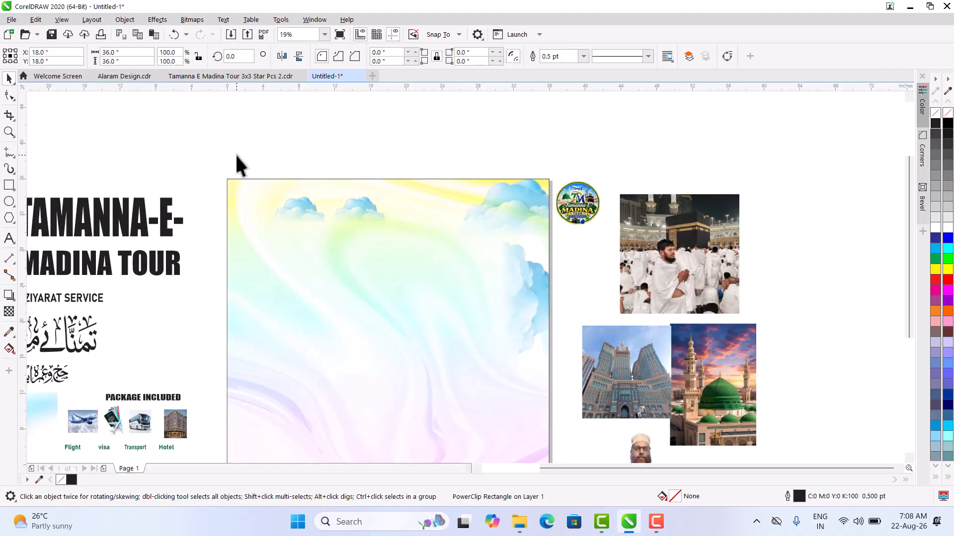
Draw a polygon about 10.1 × 9.6 inches over the page's upper-right clouds and set it to 6 sides.
scroll(450, 211, down, 2)
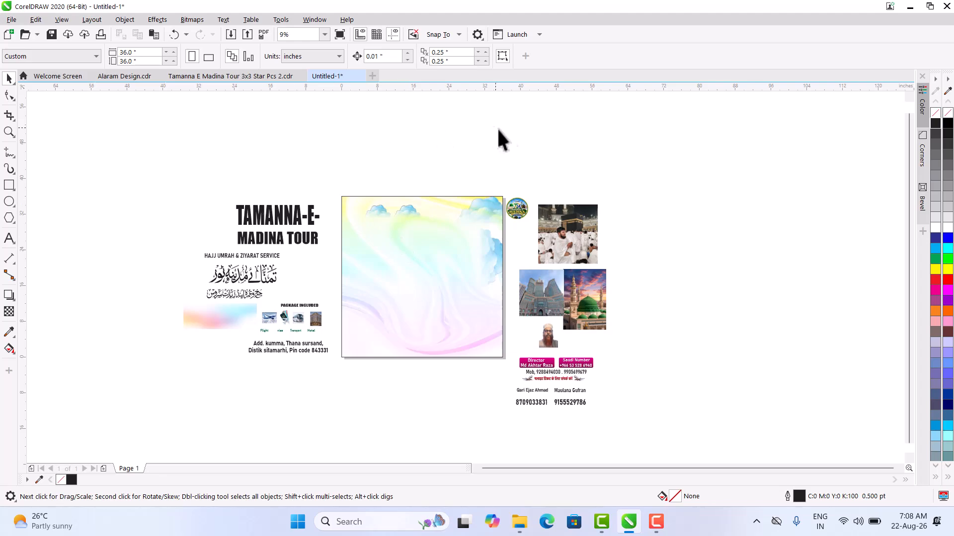
drag(485, 153, 523, 233)
scroll(576, 246, up, 2)
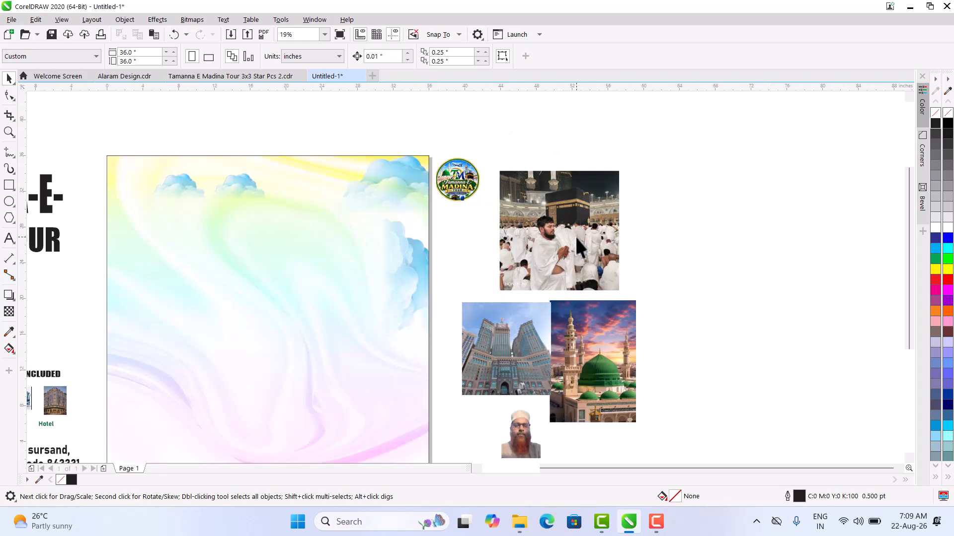
click(9, 218)
drag(334, 191, 428, 273)
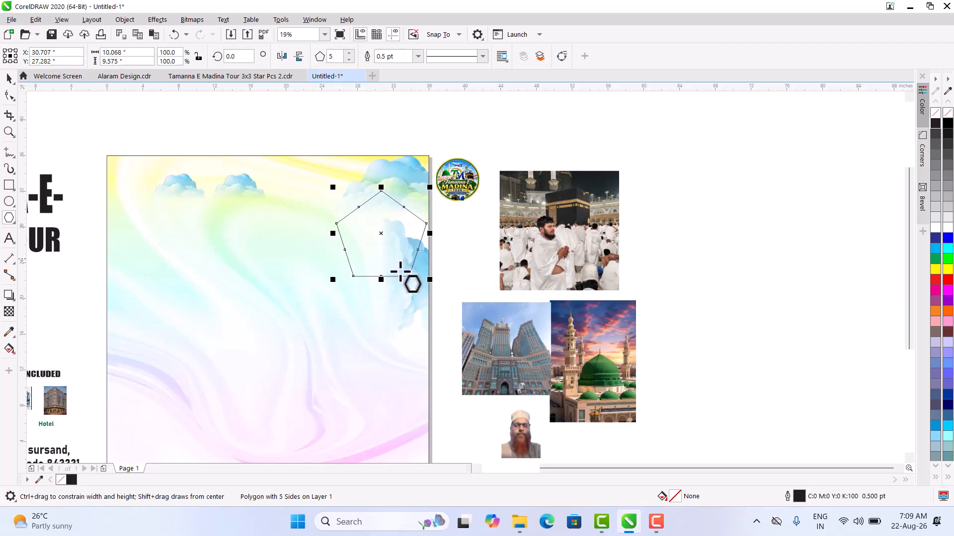
click(350, 53)
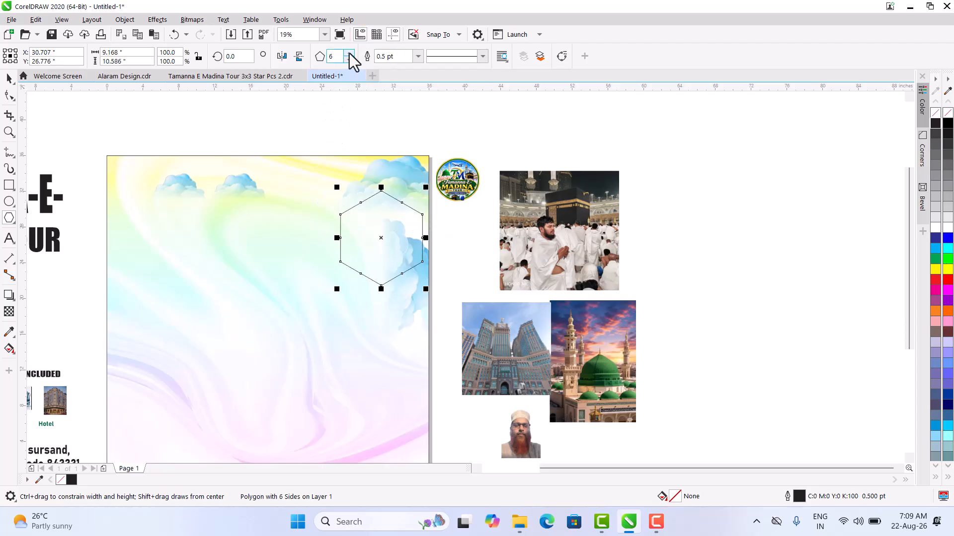
Move the hexagon inward from the page's right edge and enlarge it about its centre to about 12.3 × 14.2 inches.
click(12, 80)
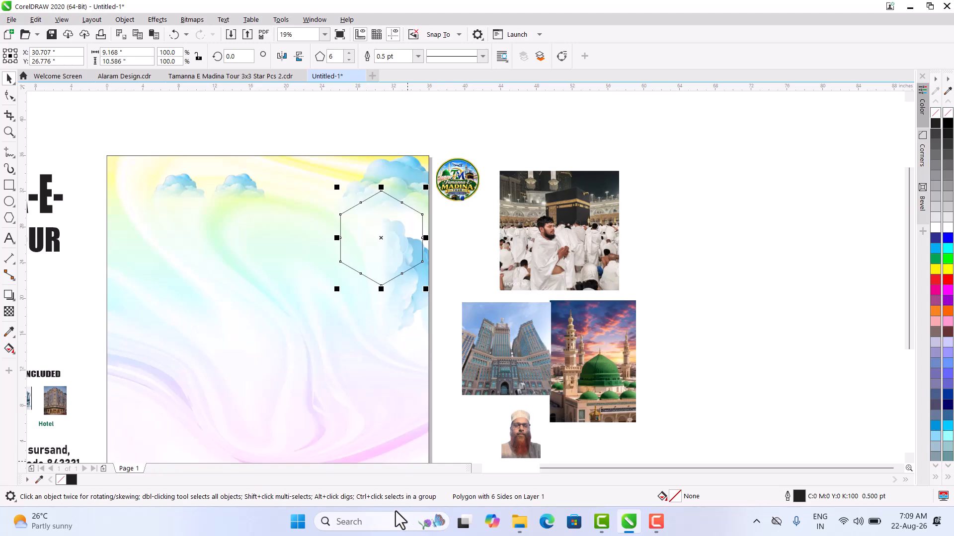
click(336, 289)
click(409, 221)
drag(409, 222, 373, 219)
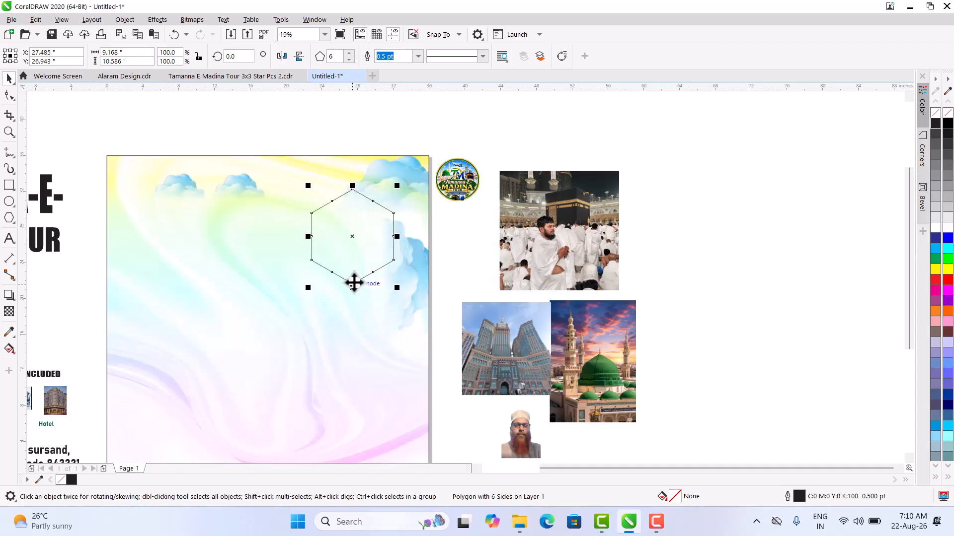
drag(396, 291, 408, 308)
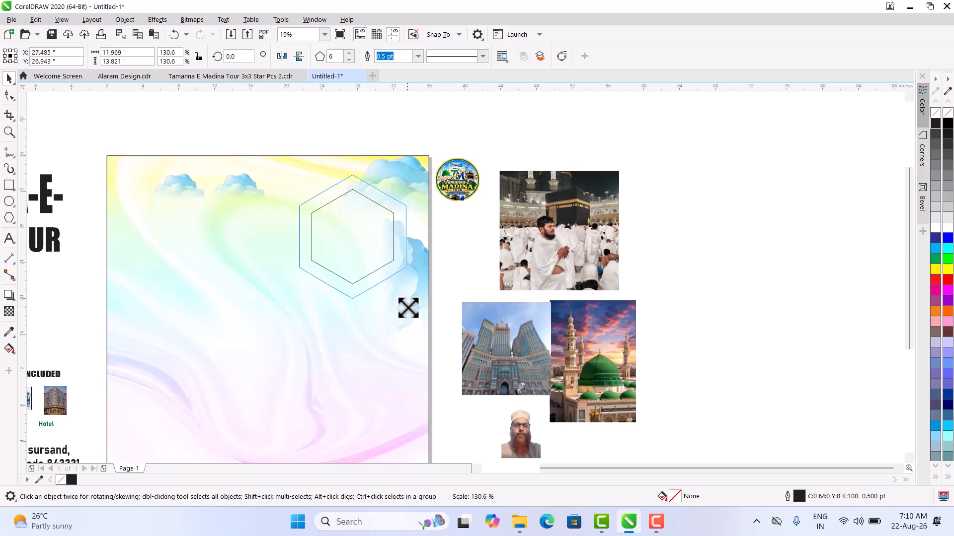
drag(408, 308, 417, 306)
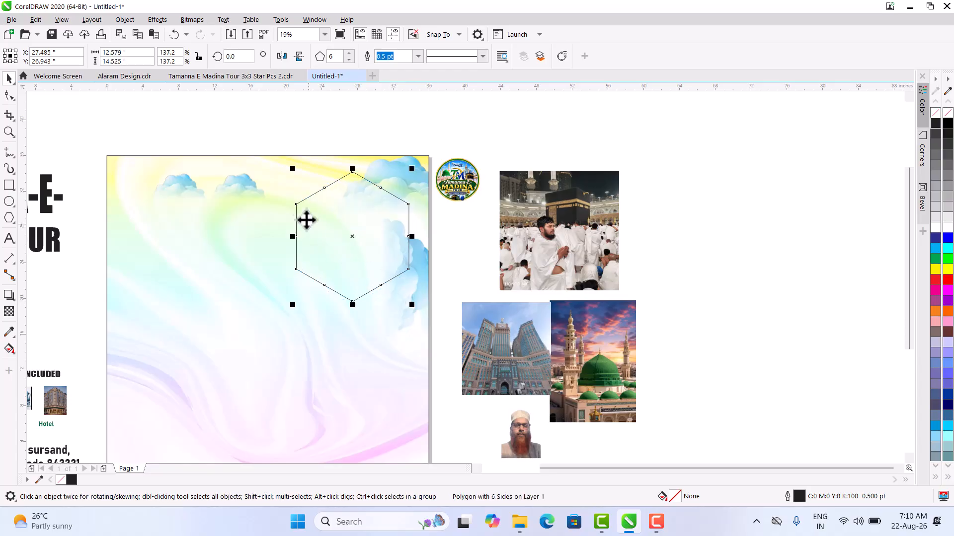
click(128, 52)
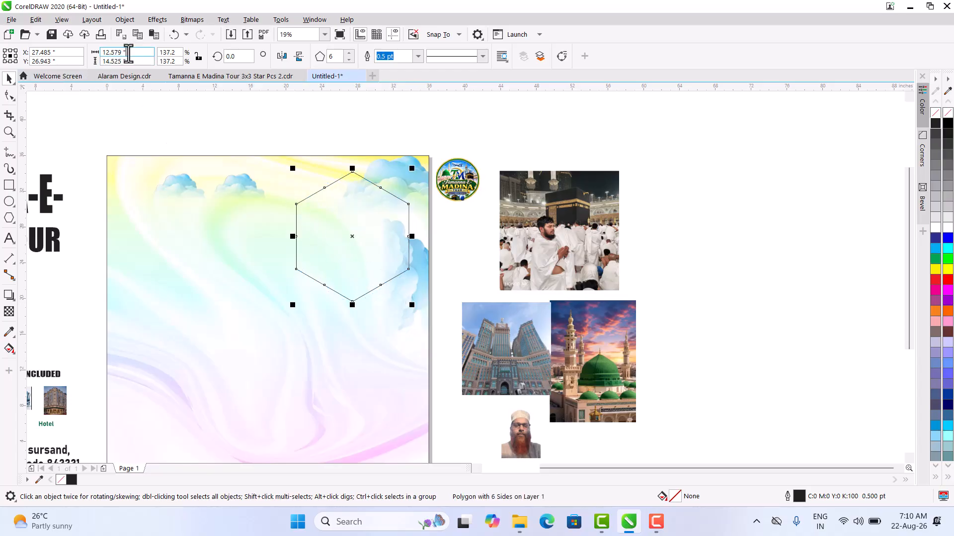
scroll(380, 291, up, 5)
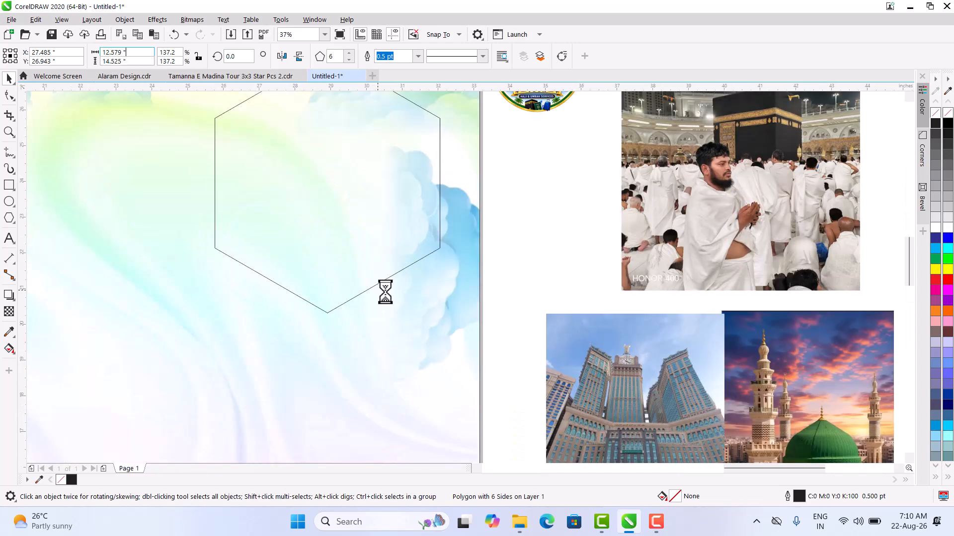
drag(504, 340, 499, 336)
scroll(304, 256, down, 5)
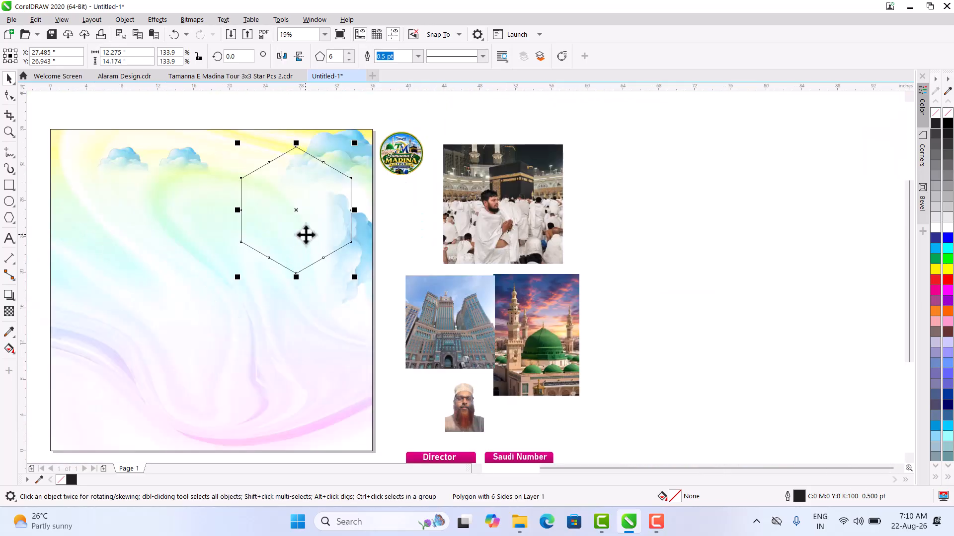
Place two reduced copies of the hexagon, each about 10.8 × 12.5 inches, side by side below the large one.
drag(313, 232, 263, 320)
mouse_move(171, 378)
mouse_down()
mouse_move(187, 373)
mouse_move(172, 385)
mouse_move(179, 380)
mouse_up()
drag(222, 311, 325, 331)
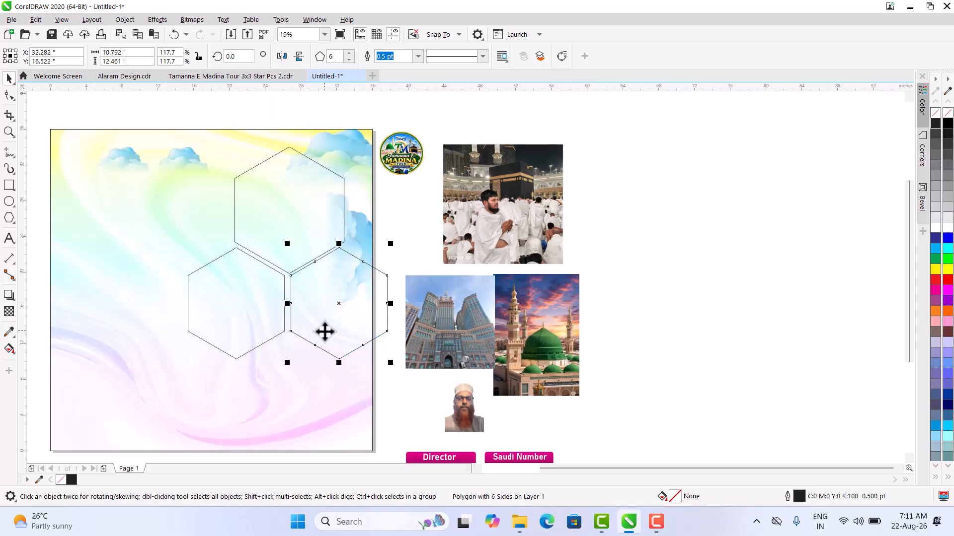
shift+click(215, 289)
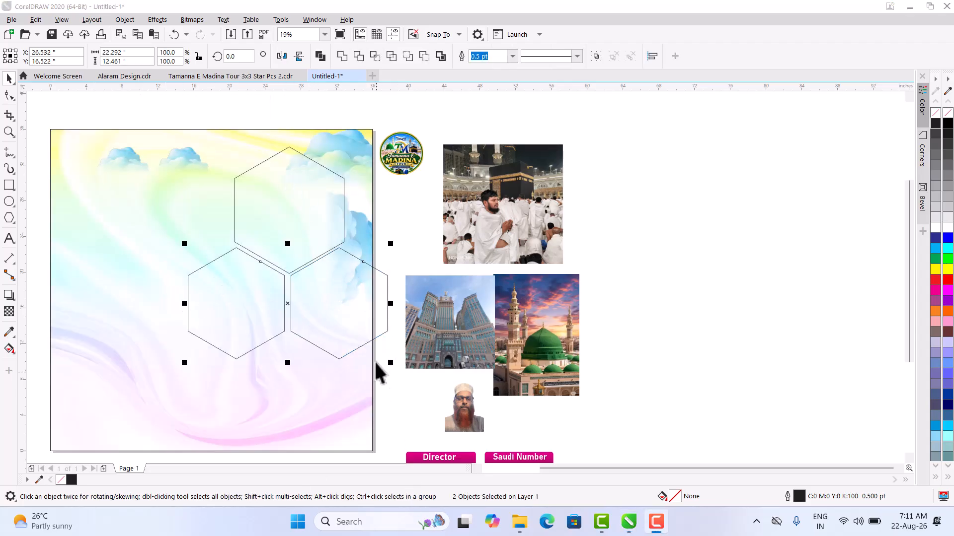
click(214, 297)
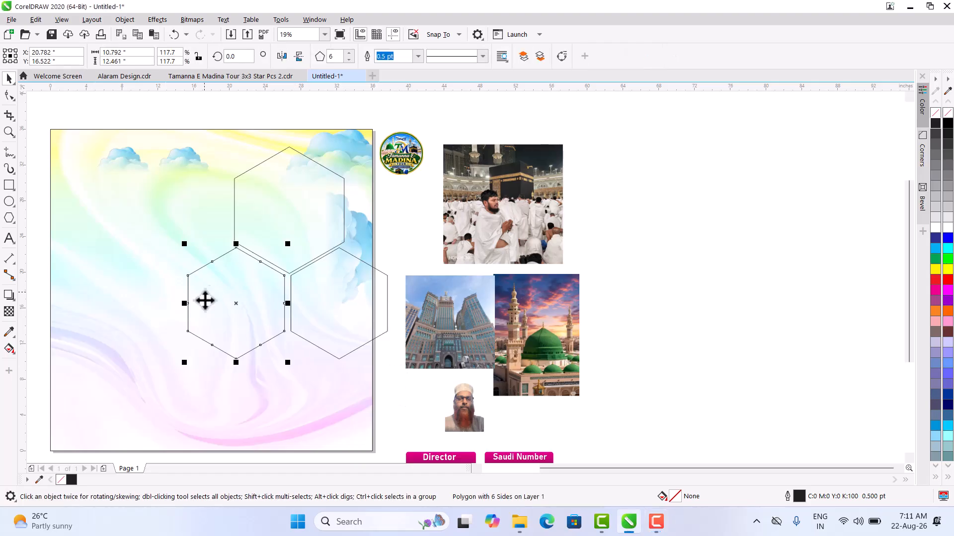
Shrink the lower-left hexagon to about 9.5 × 11 inches and delete the lower-right copy.
scroll(258, 370, up, 2)
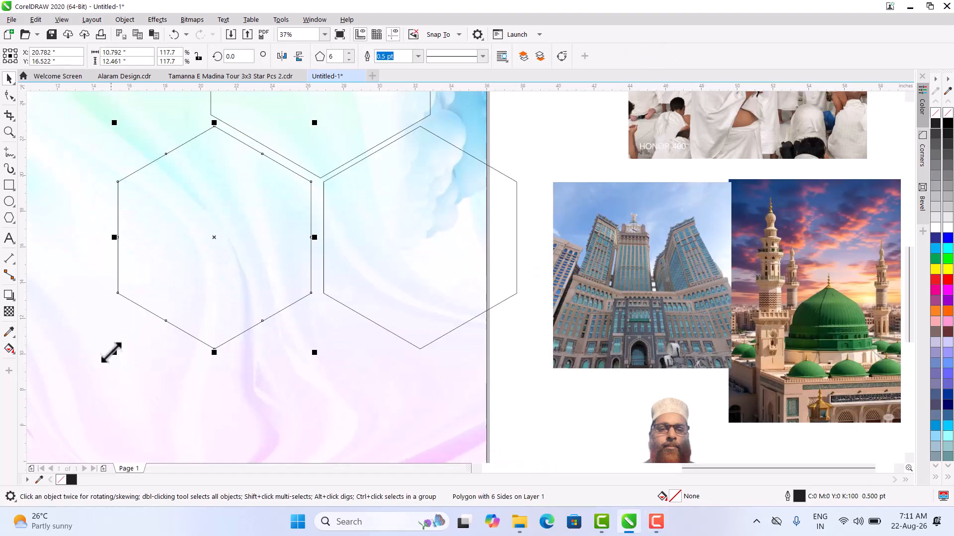
drag(114, 357, 137, 338)
click(428, 209)
key(Delete)
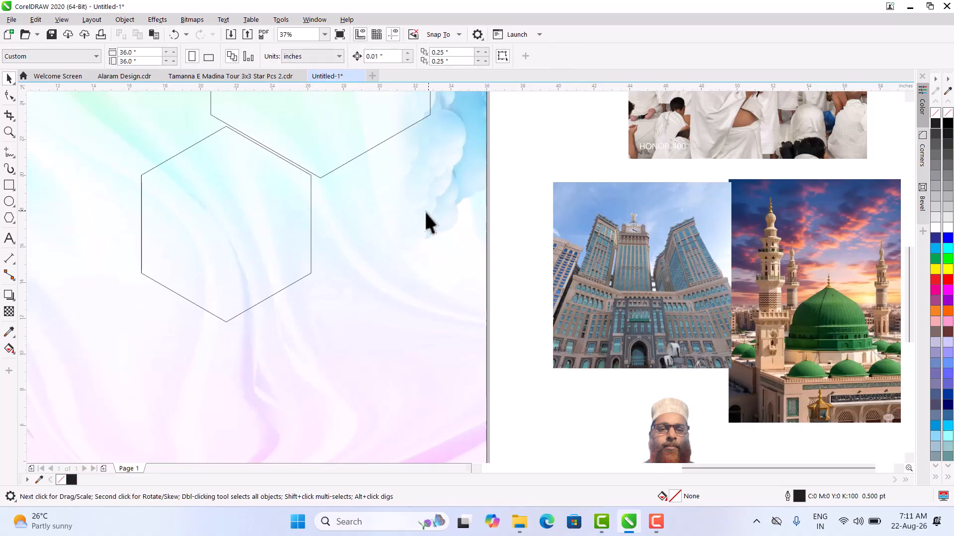
Move the small hexagon slightly down and left of the large one, and undo its further shift towards the page's right edge.
click(236, 213)
drag(236, 212, 398, 310)
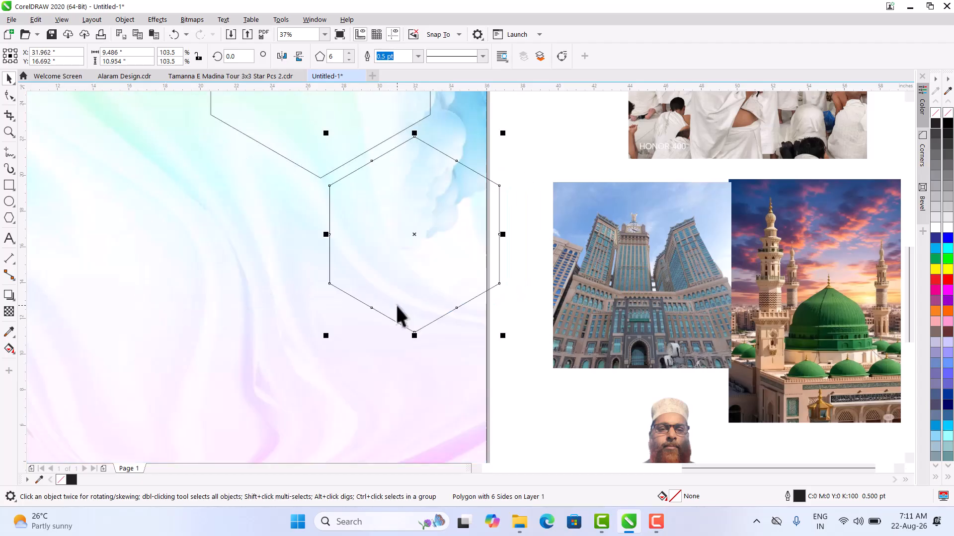
key(ctrl+z)
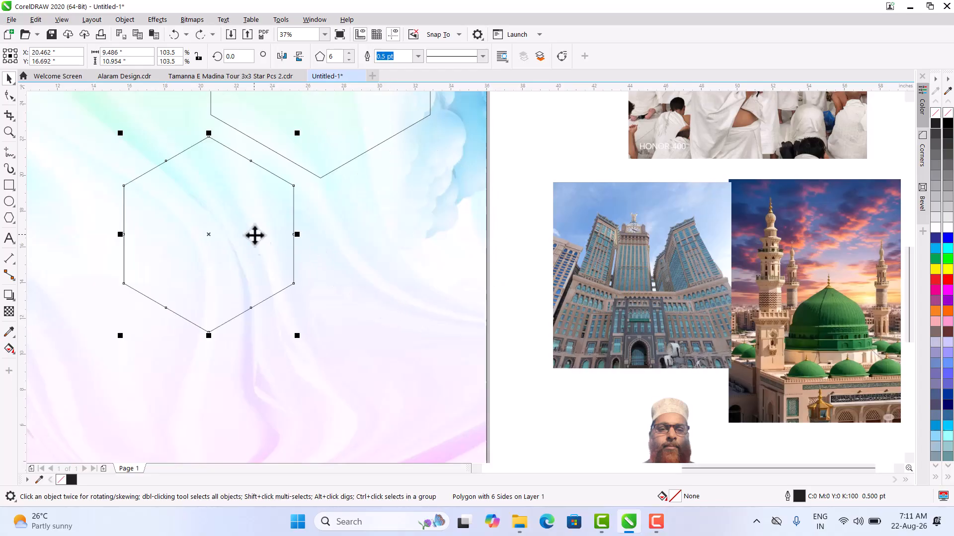
scroll(240, 256, down, 2)
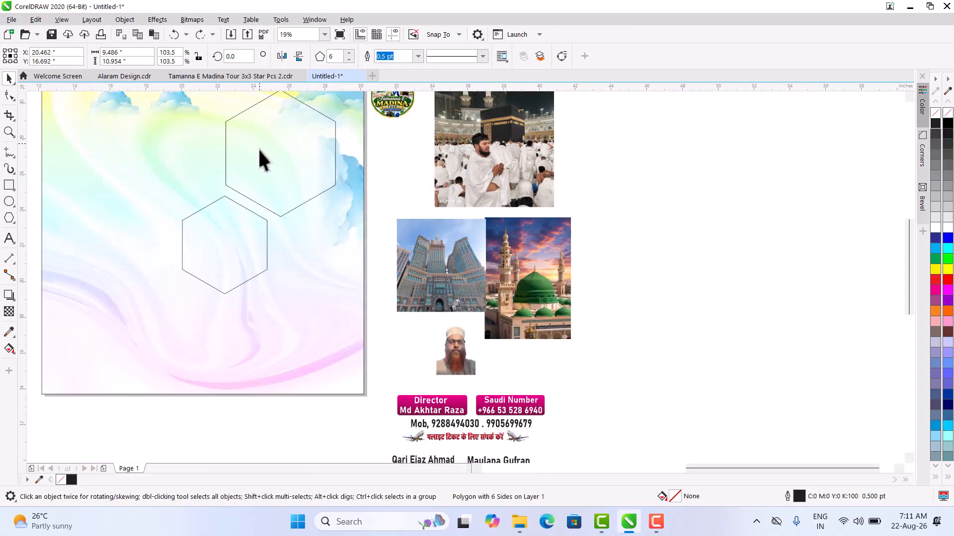
Add a one-step inside contour with an offset of about 0.237 inch to the large hexagon.
scroll(257, 150, up, 2)
click(261, 236)
scroll(262, 163, up, 5)
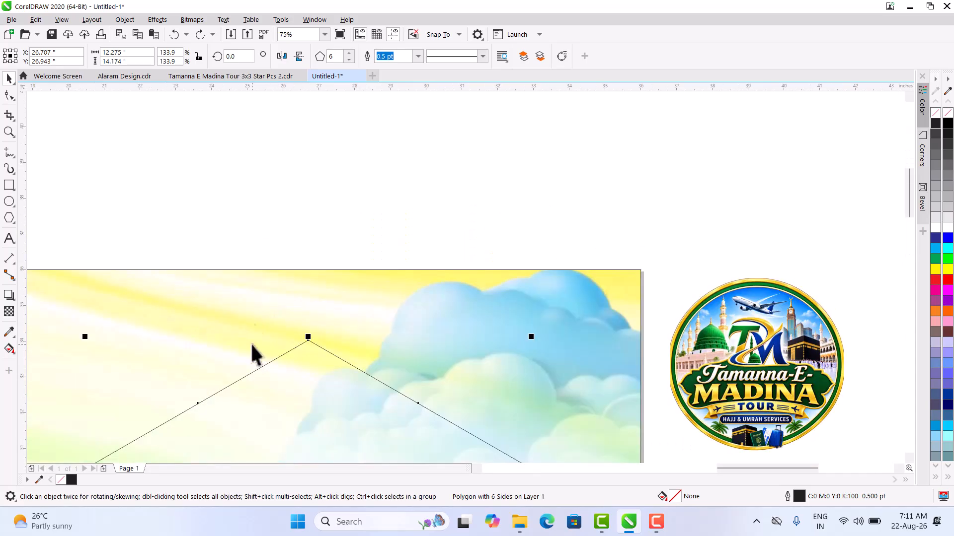
click(8, 298)
click(25, 307)
scroll(322, 348, up, 3)
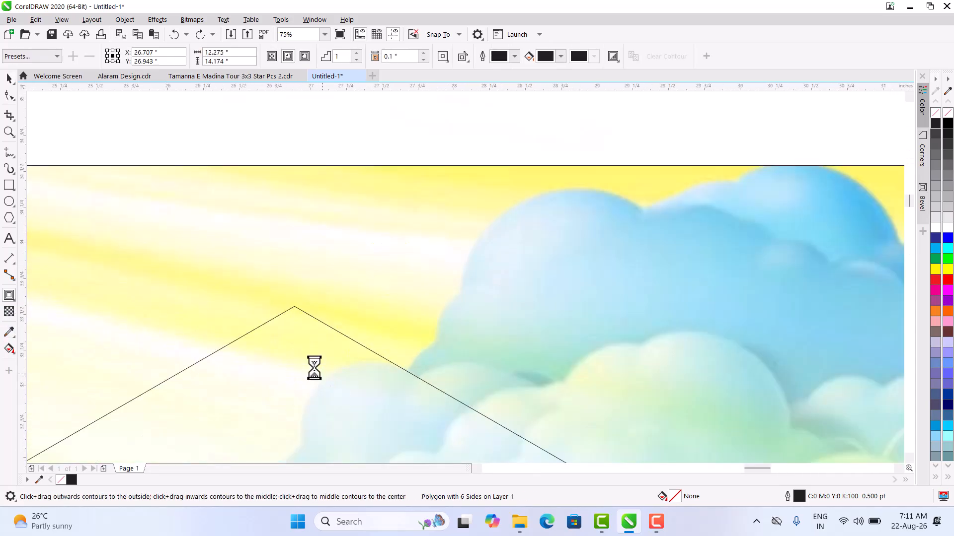
scroll(318, 371, up, 2)
scroll(298, 279, down, 4)
mouse_move(277, 238)
mouse_down()
mouse_move(276, 249)
mouse_move(277, 224)
mouse_up()
scroll(274, 210, down, 5)
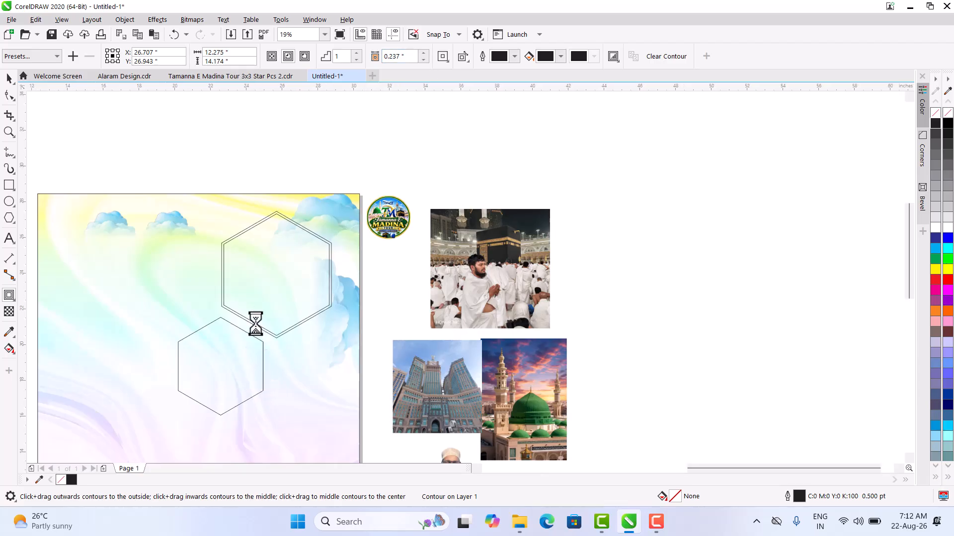
scroll(290, 193, up, 5)
scroll(405, 268, down, 5)
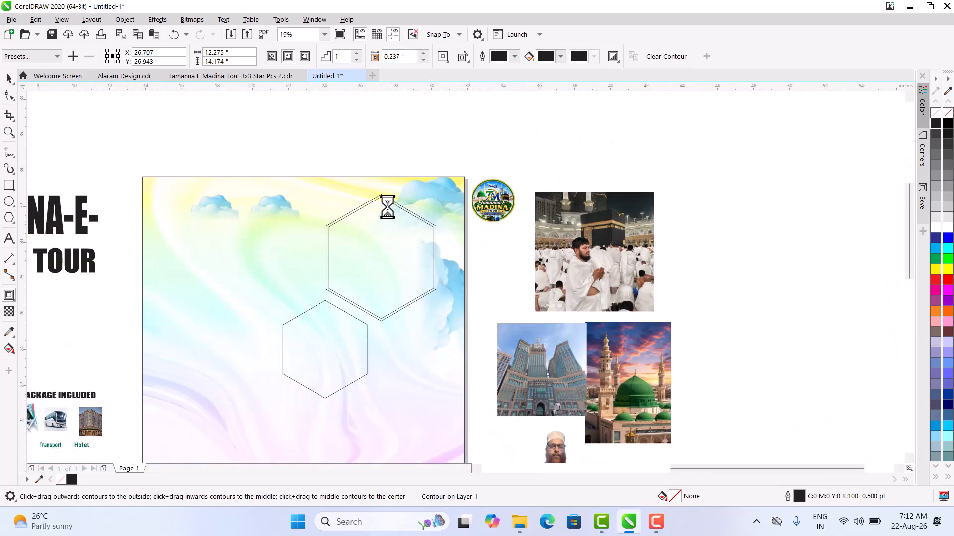
Increase the large hexagon's contour offset to 0.337 inch.
scroll(388, 208, up, 7)
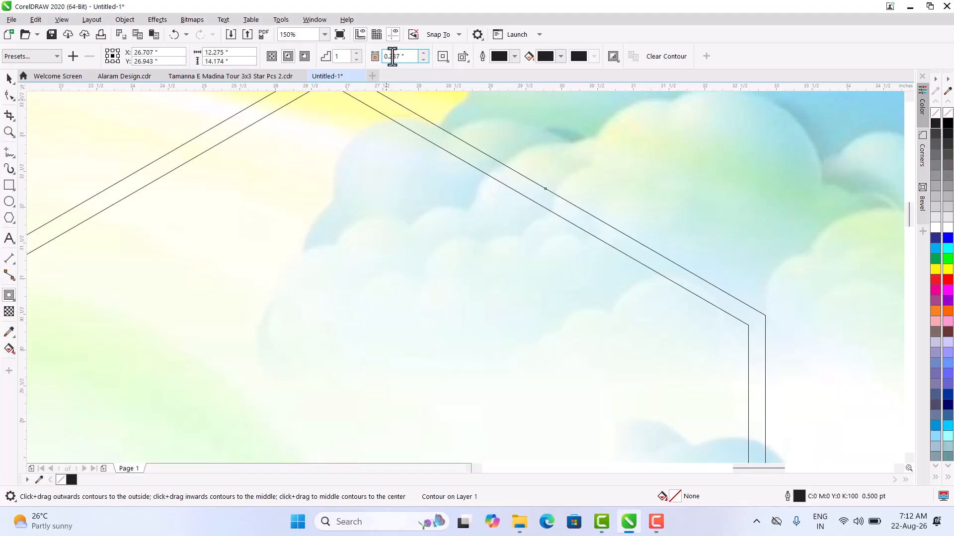
click(425, 53)
click(425, 52)
click(424, 52)
click(425, 53)
click(424, 52)
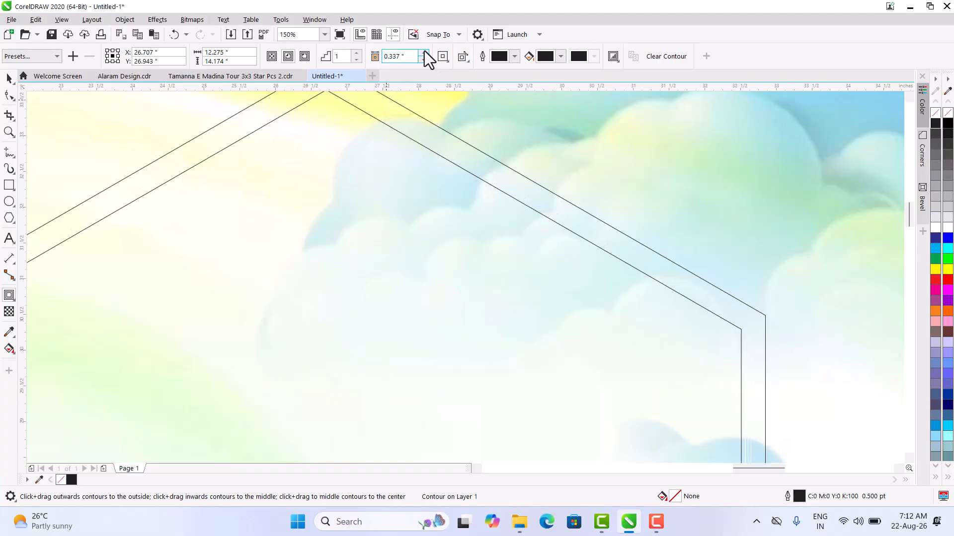
scroll(491, 203, down, 4)
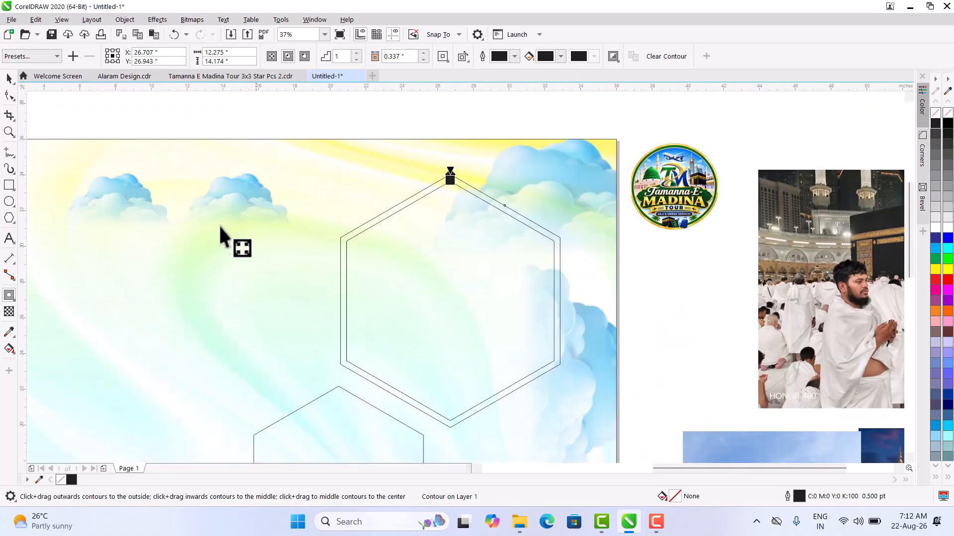
Add a one-step inside contour with an offset of about 0.259 inch to the small hexagon.
click(12, 80)
scroll(308, 272, down, 2)
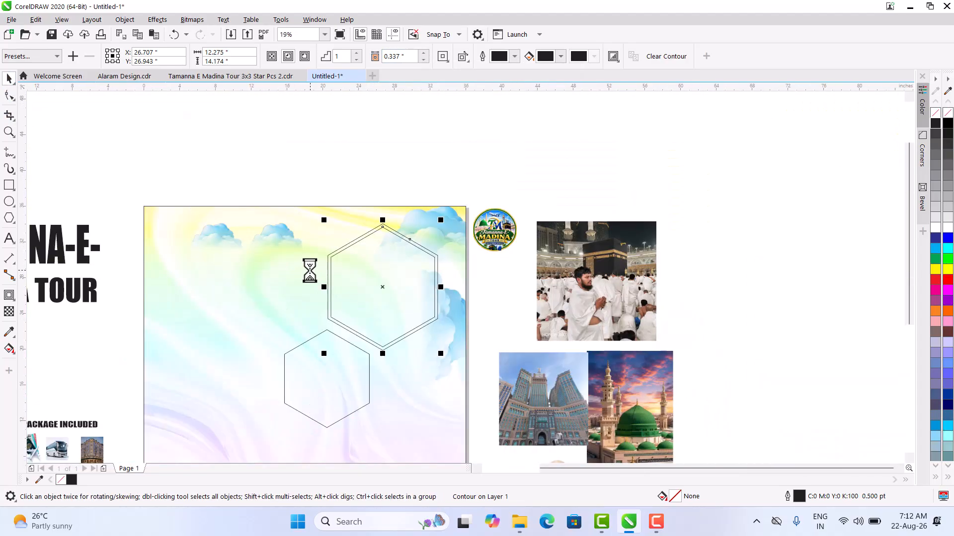
click(325, 365)
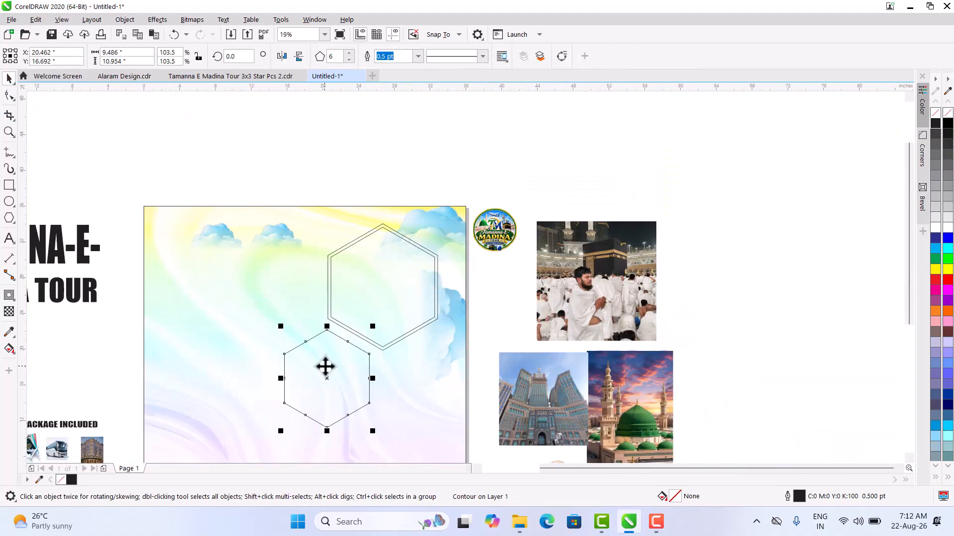
click(9, 296)
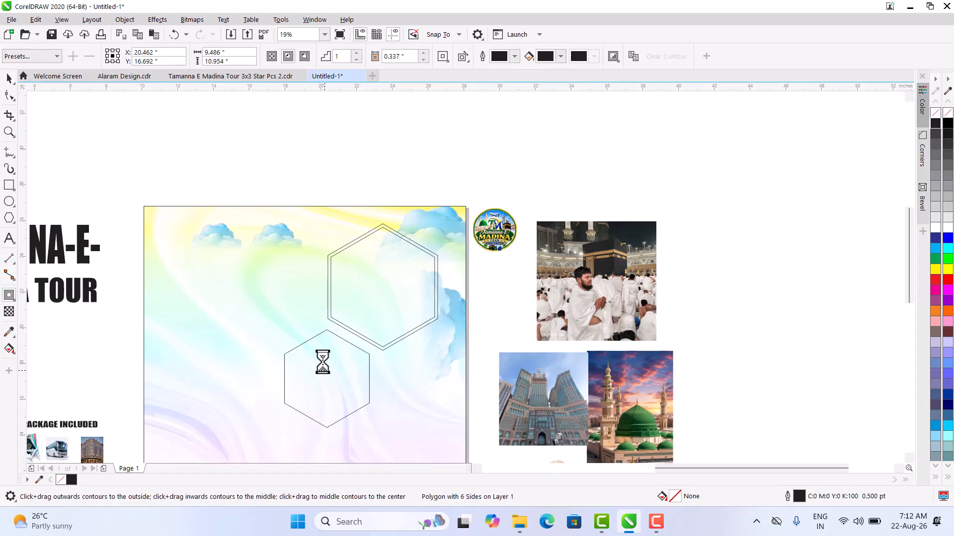
scroll(322, 365, up, 2)
mouse_move(300, 235)
mouse_down()
mouse_move(300, 245)
mouse_move(289, 227)
mouse_up()
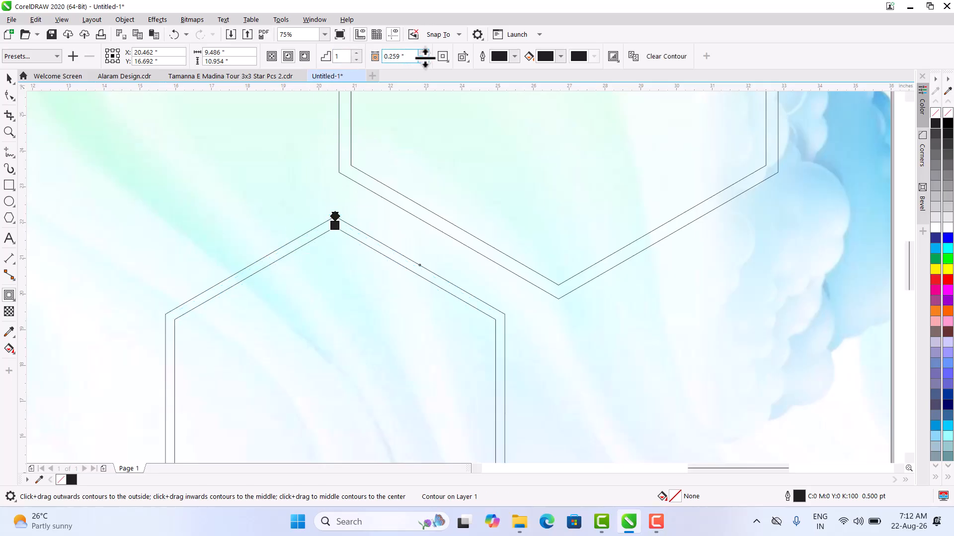
Break the contours of the small and the large hexagon apart into separate outlines.
click(8, 80)
drag(450, 339, 358, 334)
key(ctrl+z)
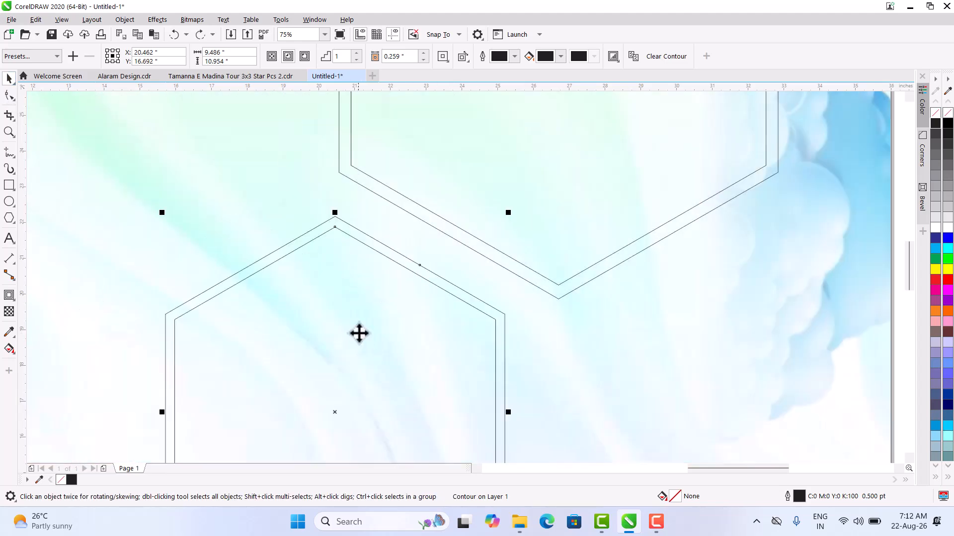
key(ctrl+k)
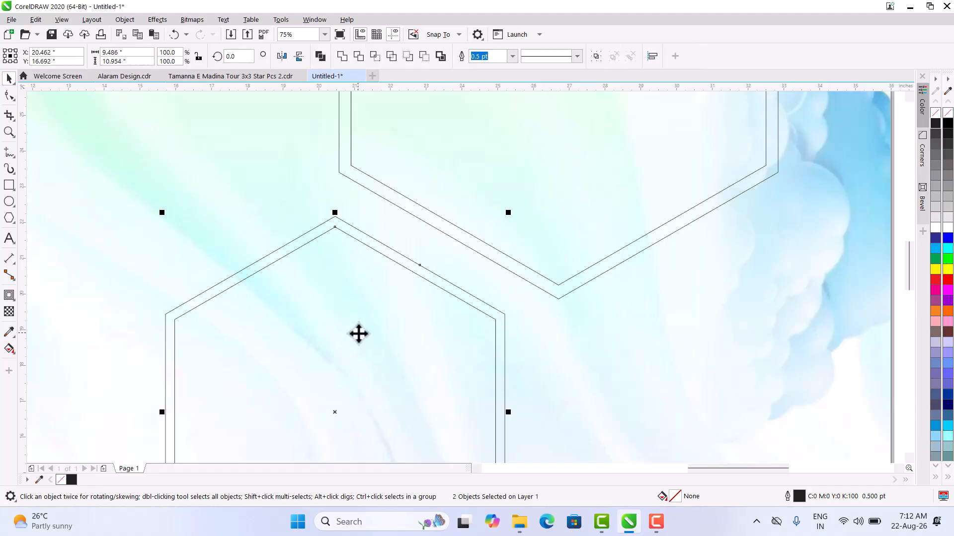
scroll(307, 270, down, 5)
click(346, 243)
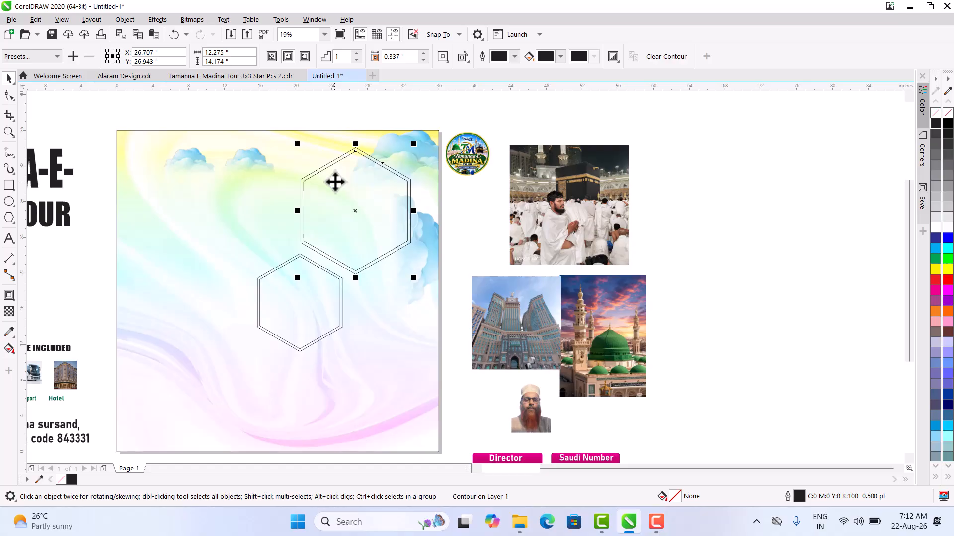
key(ctrl+k)
click(470, 226)
drag(373, 228, 403, 249)
key(ctrl+z)
click(282, 293)
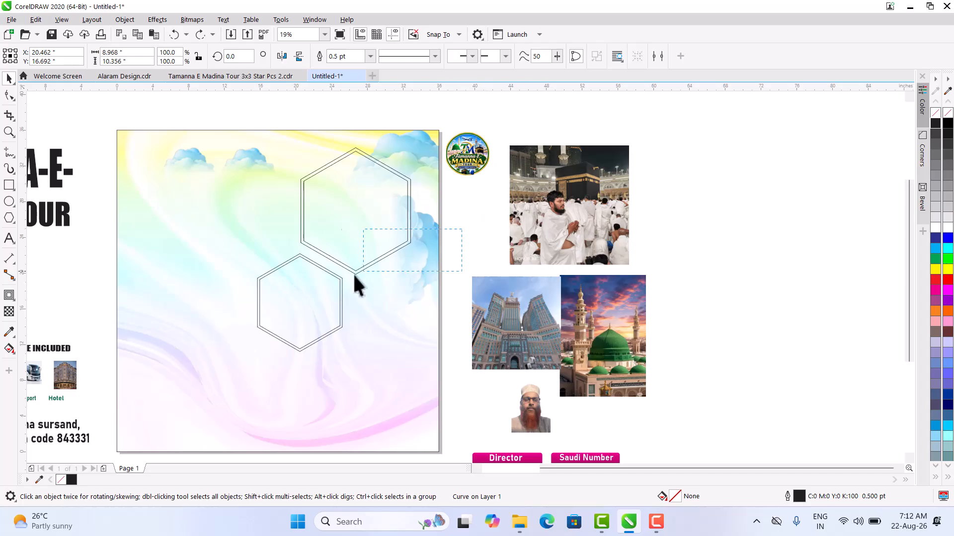
Place a copy of the small double hexagon beside the original at the same height, and move the round logo further away from the page.
drag(198, 390, 198, 389)
drag(277, 330, 379, 333)
drag(462, 159, 537, 141)
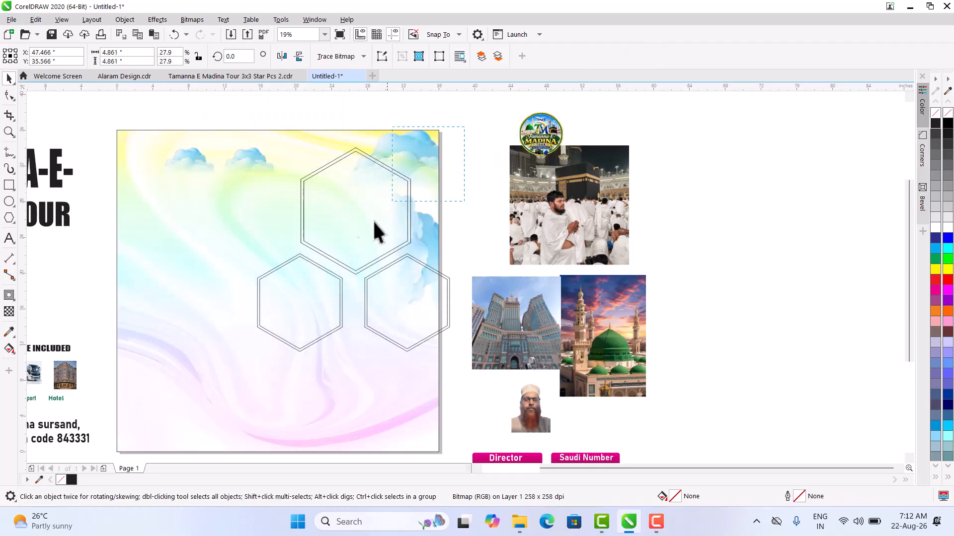
Shift all three double hexagons together about 0.94 inch to the left.
drag(224, 380, 224, 380)
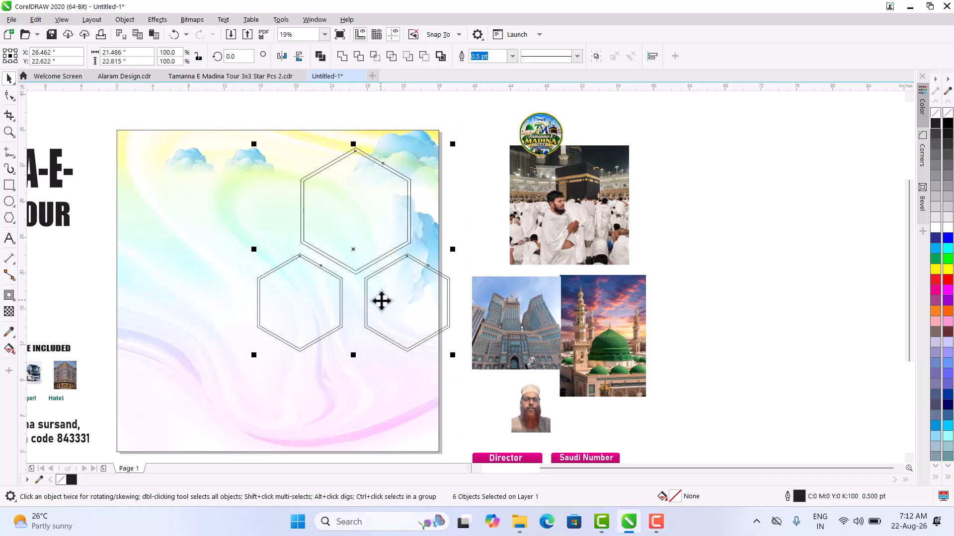
drag(396, 275, 389, 277)
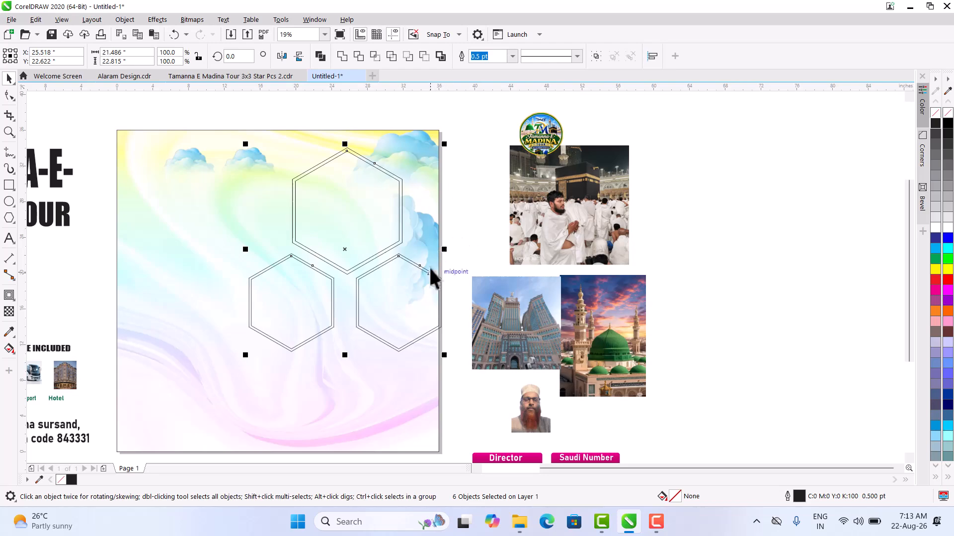
click(443, 221)
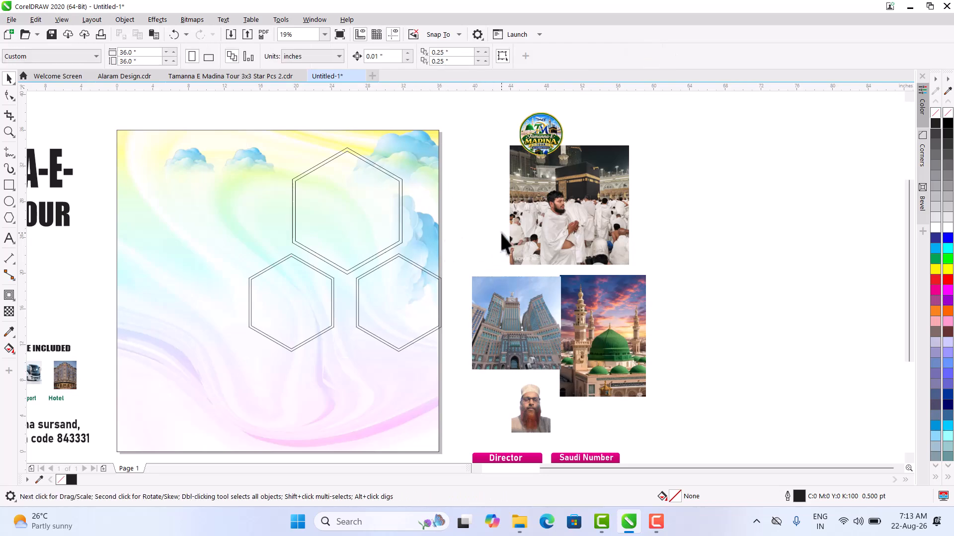
Nudge the lower-right double hexagon about 0.6 inch left so it lies just inside the page edge.
mouse_move(351, 361)
mouse_down()
mouse_move(334, 380)
mouse_move(345, 373)
mouse_up()
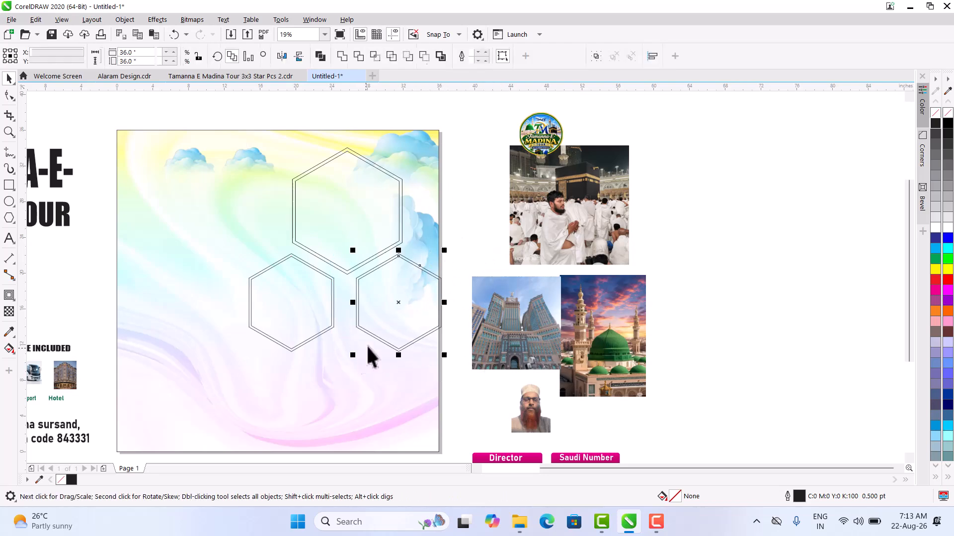
scroll(375, 326, up, 3)
key(Left)
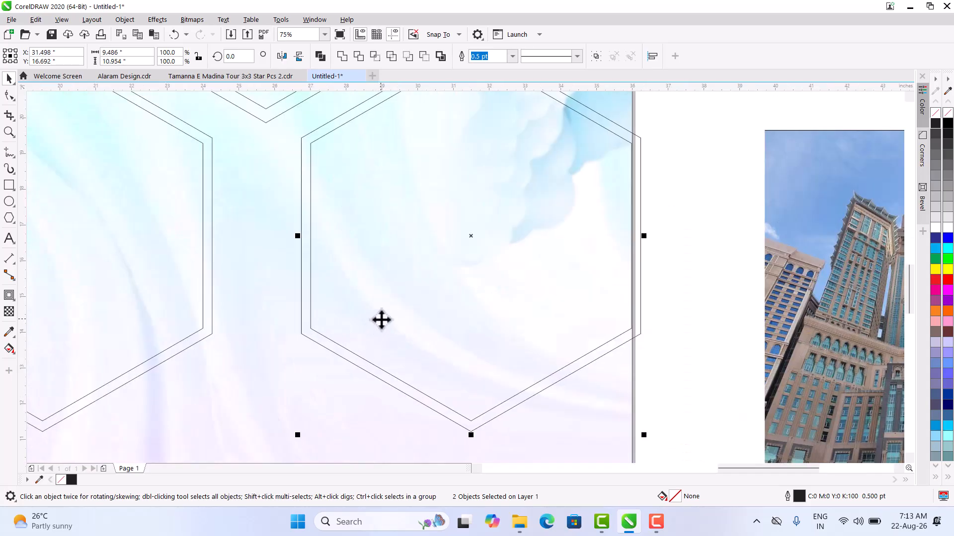
key(Left)
key(Left)
key(Left)
key(Left)
key(Left)
key(Left)
key(Left)
key(Left)
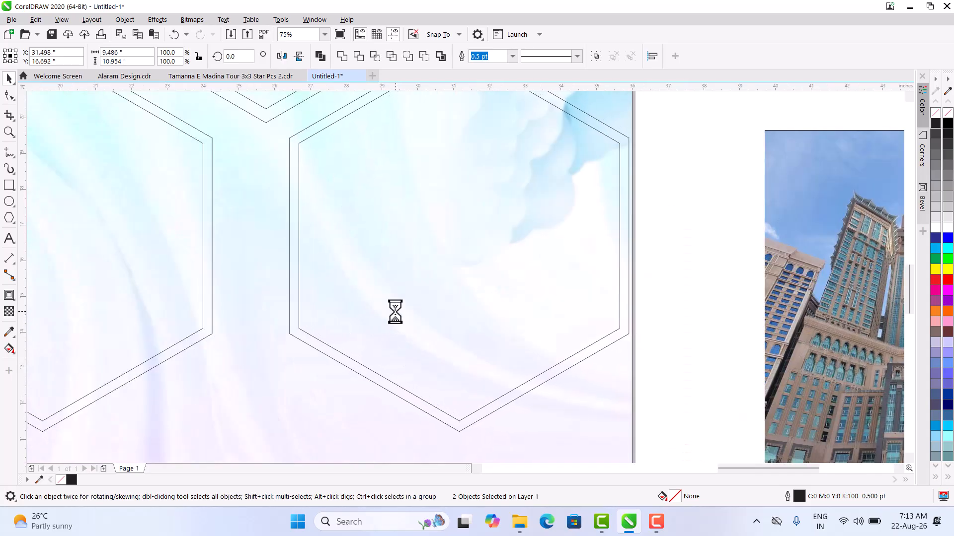
key(Left)
key(Left)
key(Left)
key(Left)
key(Left)
key(Left)
scroll(334, 305, down, 2)
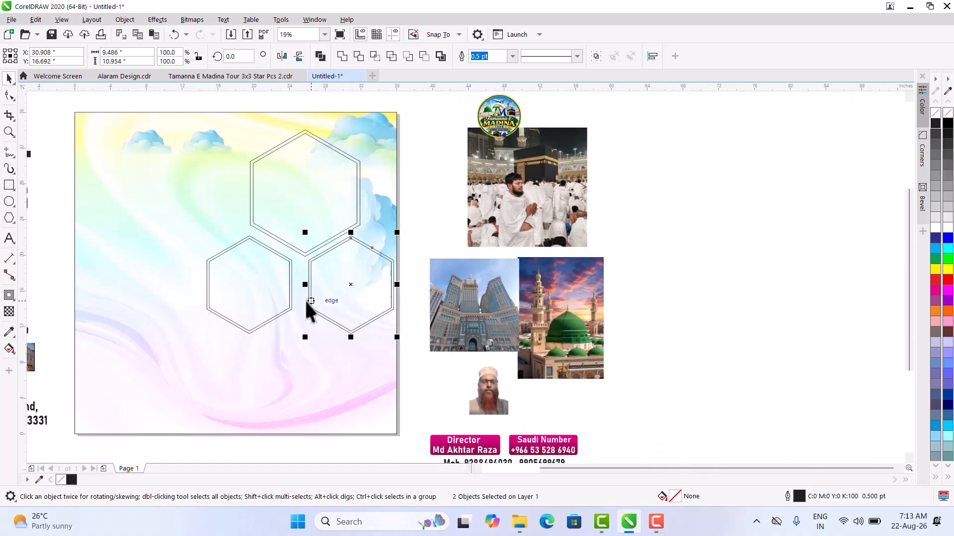
Move the lower-left double hexagon about 1 inch to the right, towards the lower-right one.
click(226, 254)
scroll(226, 256, up, 5)
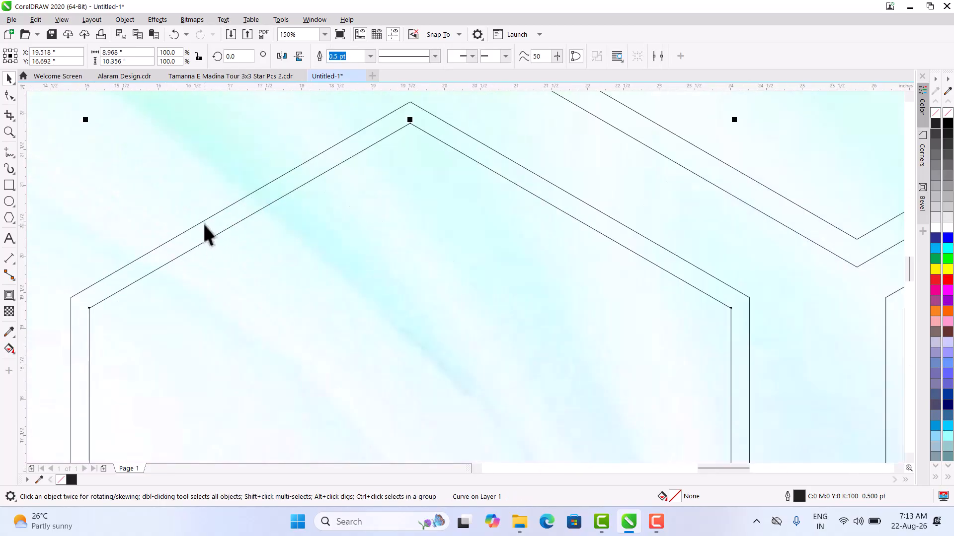
scroll(203, 222, down, 4)
drag(250, 306, 268, 311)
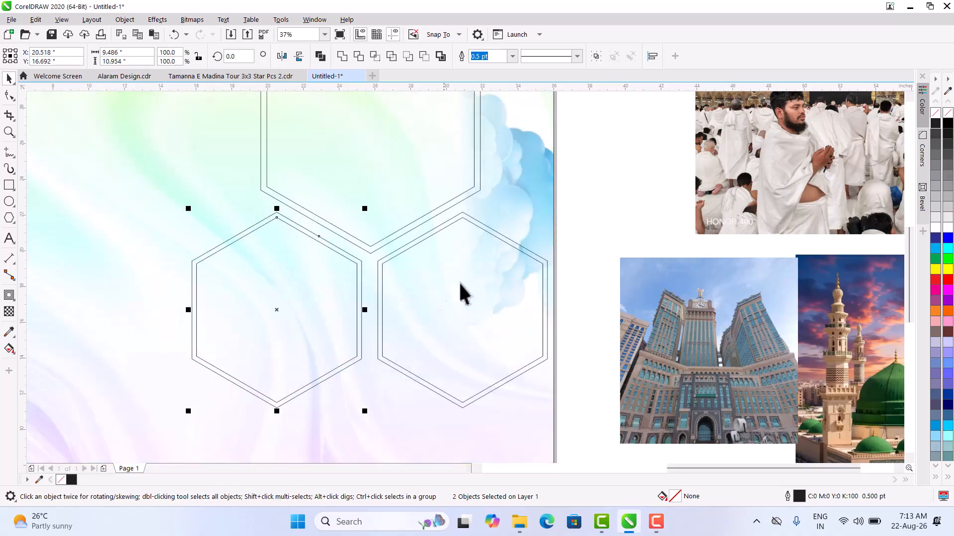
Group the two lower double hexagons and centre the group horizontally under the large hexagon.
drag(173, 417, 169, 425)
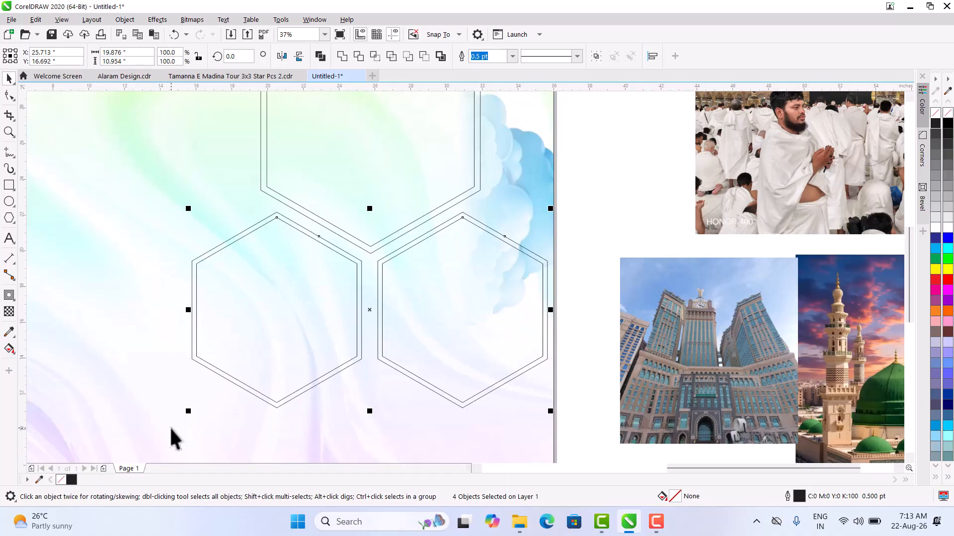
key(ctrl+g)
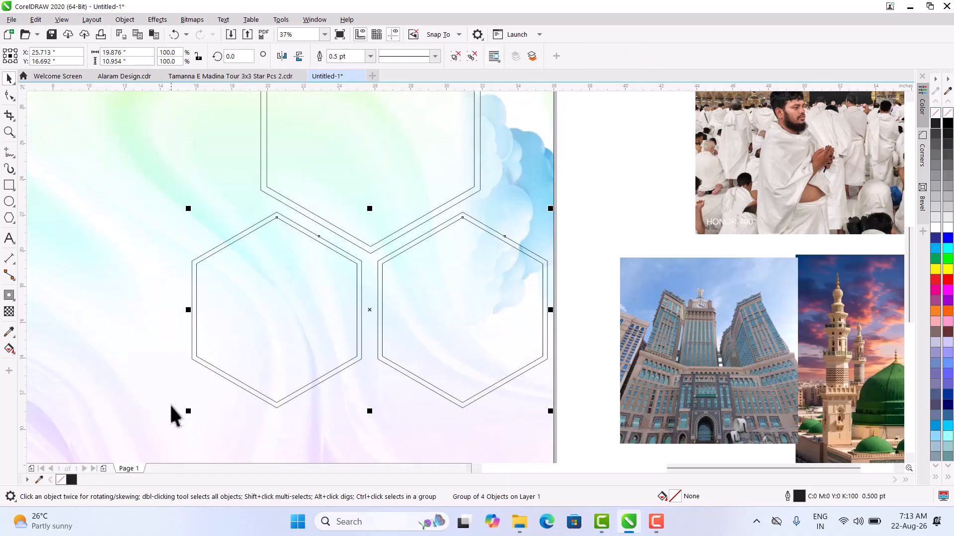
shift+click(408, 132)
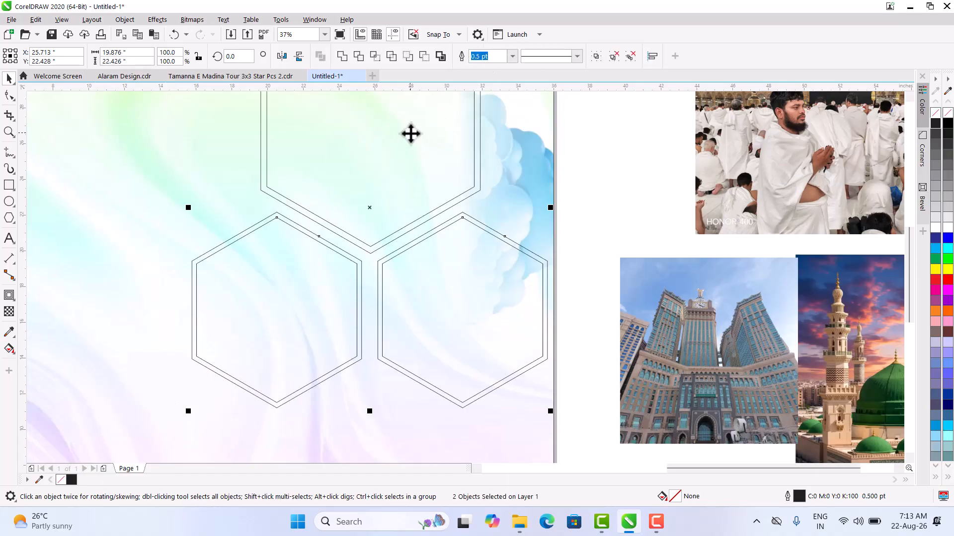
click(582, 207)
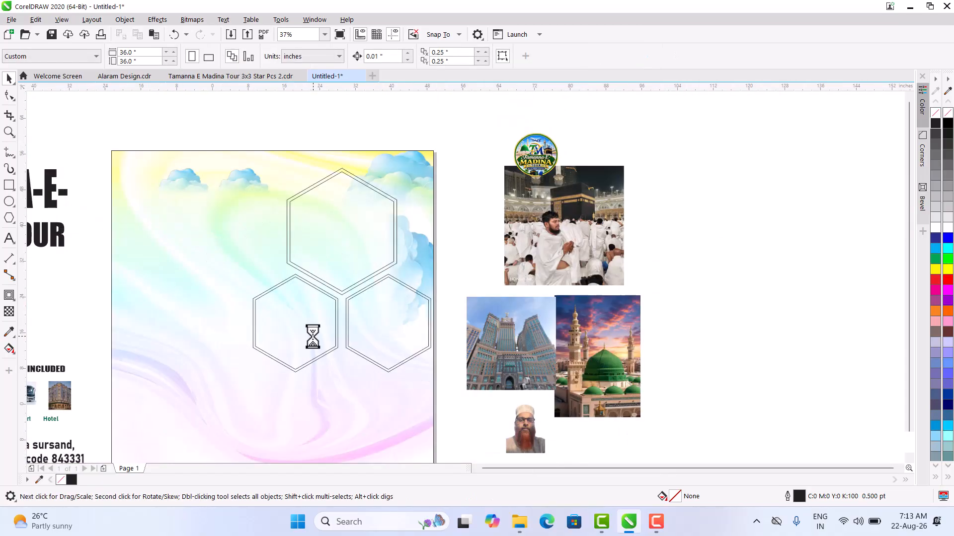
Ungroup the two lower double hexagons into separate outlines.
scroll(313, 345, down, 4)
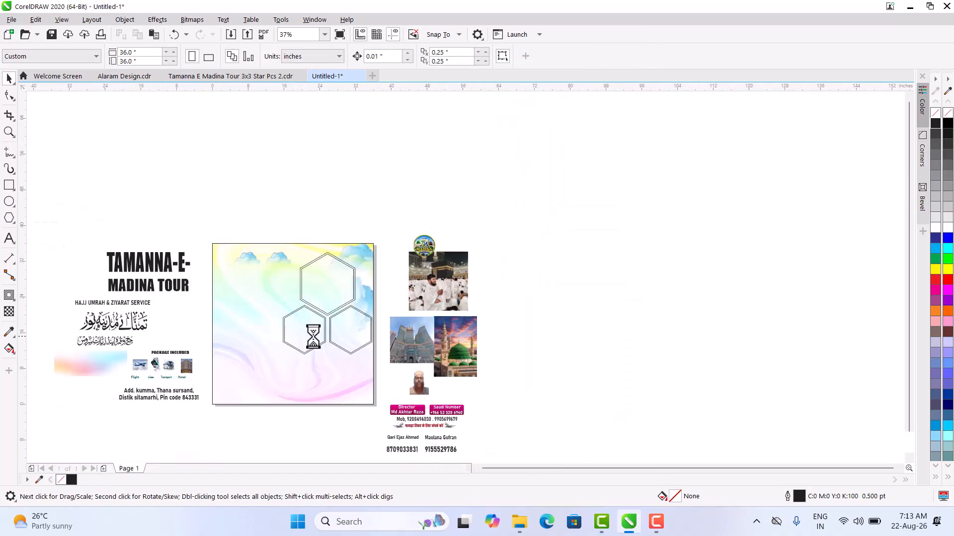
scroll(321, 289, up, 2)
click(320, 296)
click(305, 391)
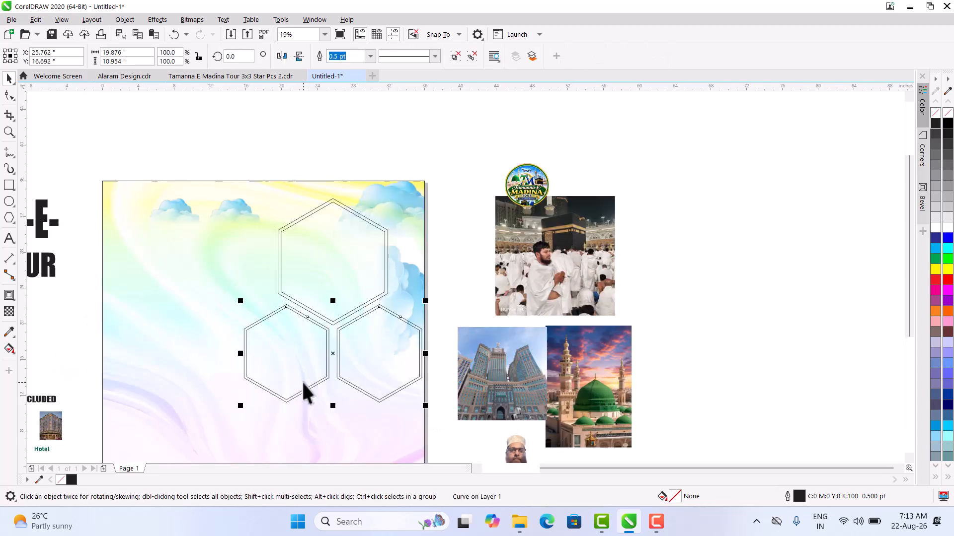
click(470, 57)
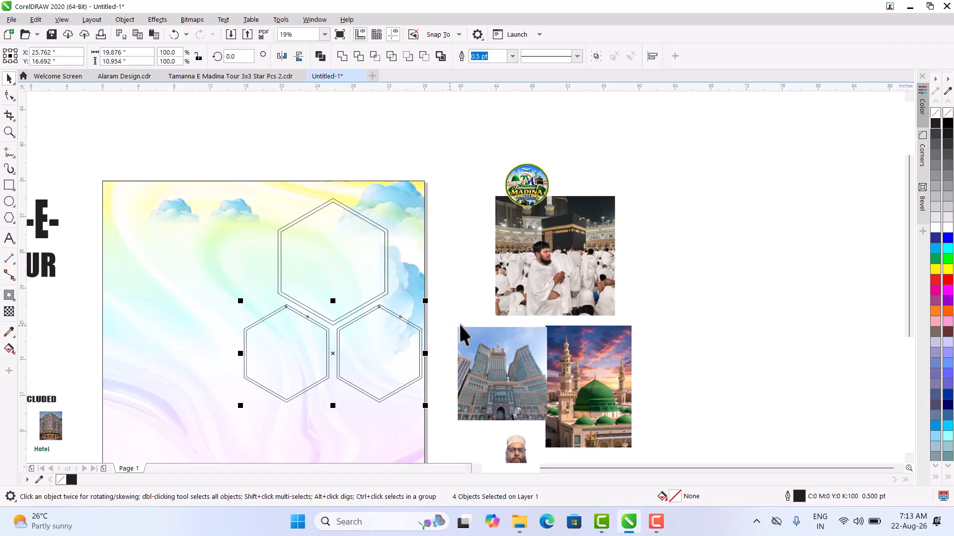
PowerClip the Kaaba photo inside the inner outline of the large hexagon.
click(568, 286)
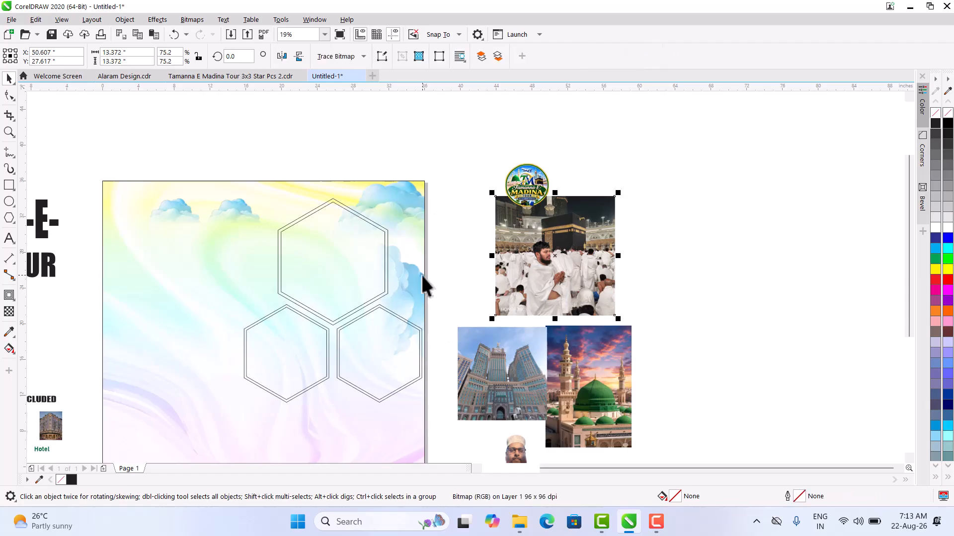
right_click(530, 270)
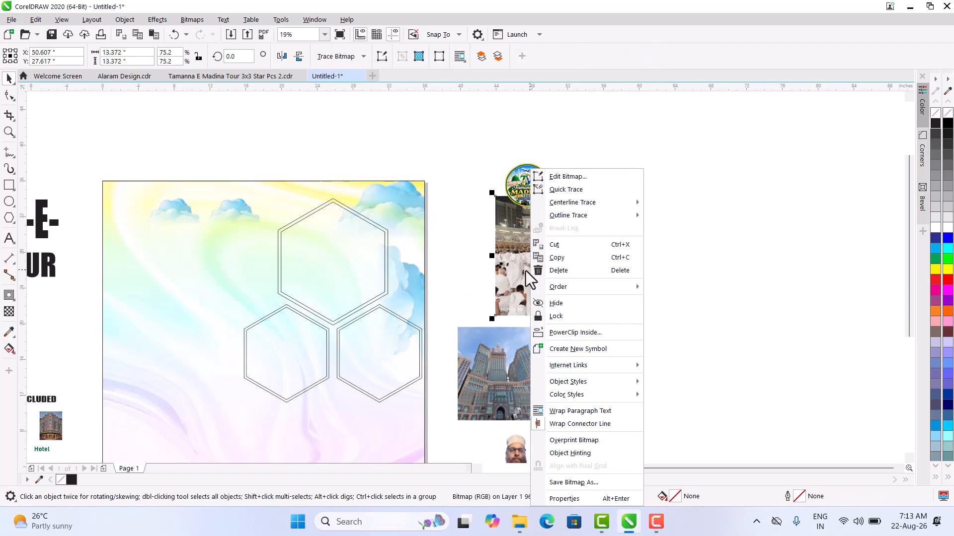
click(596, 332)
click(334, 256)
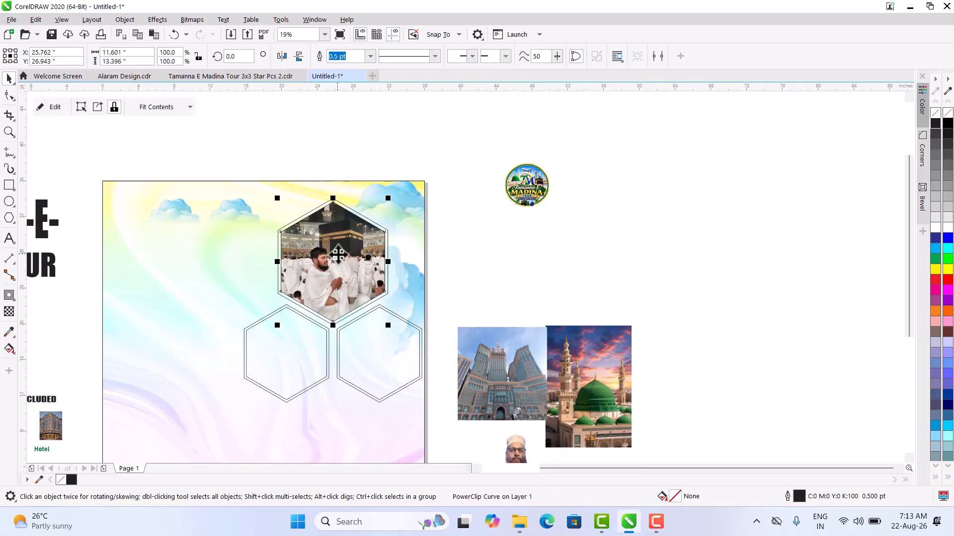
PowerClip the clock tower building photo inside the inner outline of the lower-left hexagon.
click(514, 362)
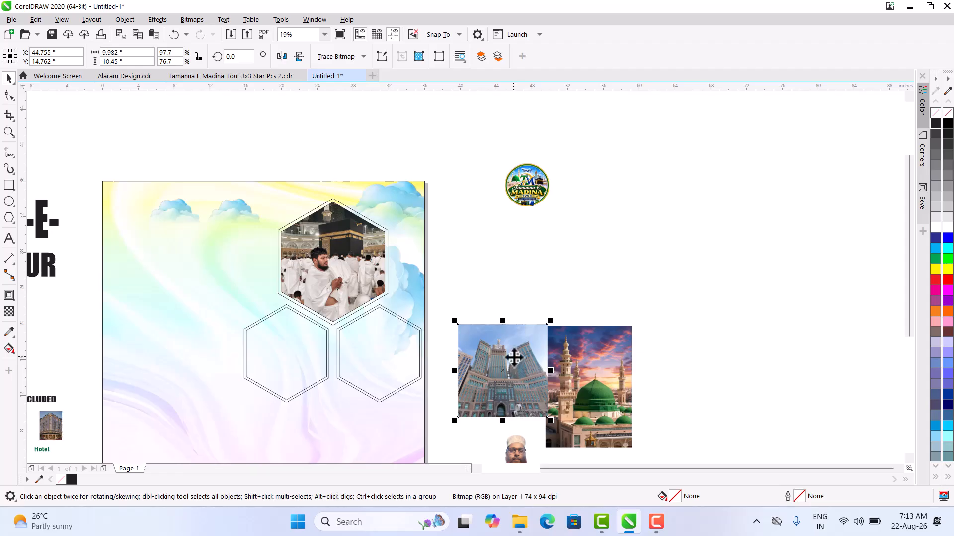
right_click(513, 358)
click(558, 182)
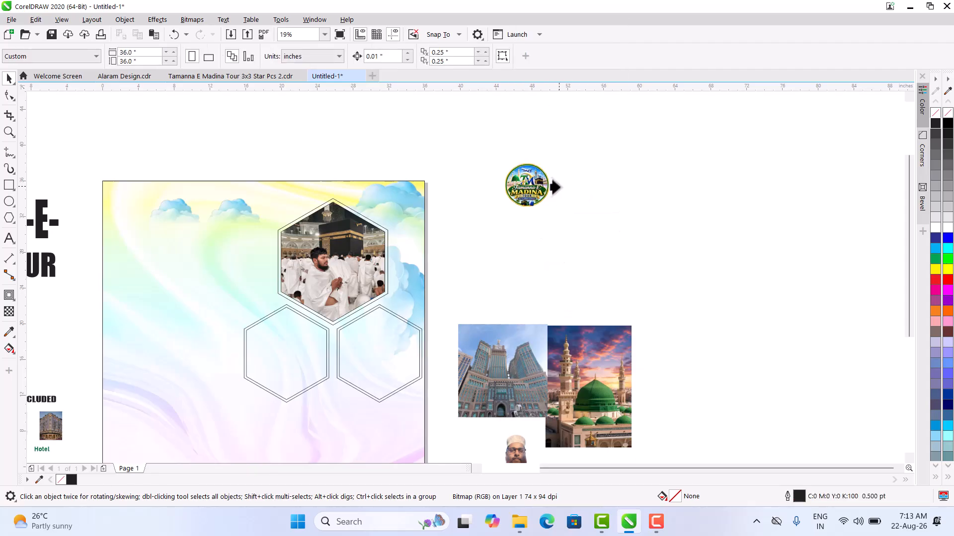
click(269, 344)
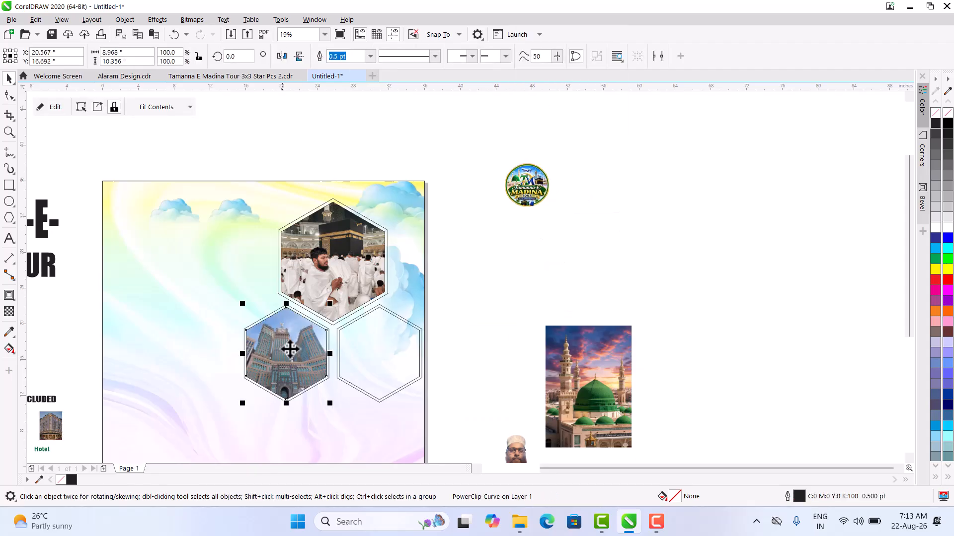
PowerClip the green-dome mosque photo inside the inner outline of the lower-right hexagon.
click(607, 395)
right_click(605, 392)
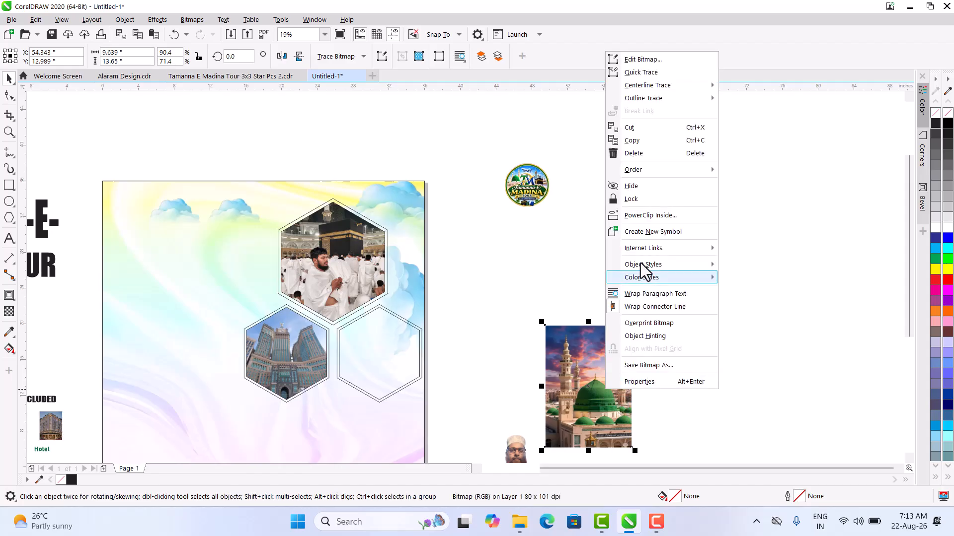
click(643, 215)
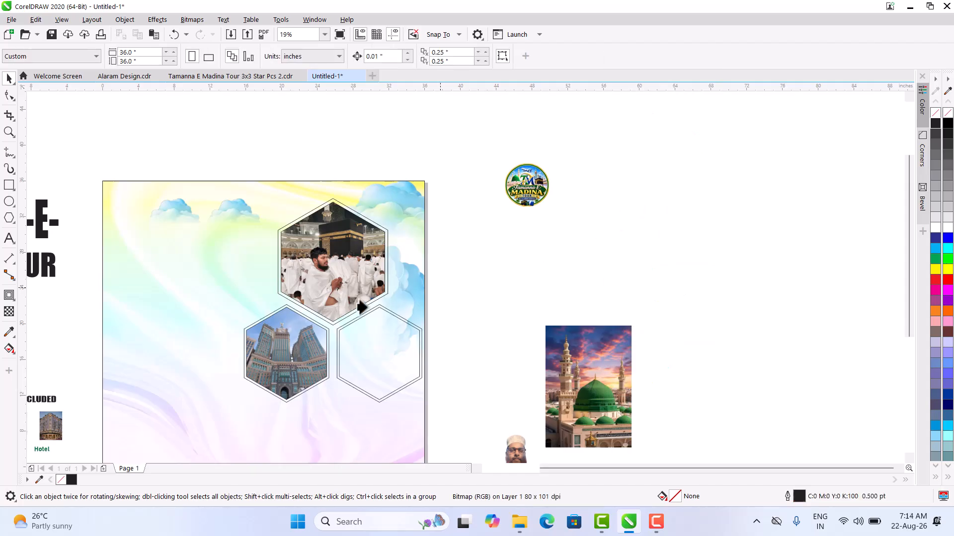
click(365, 343)
click(458, 347)
Move the bearded man's portrait closer to the page's right edge, about 5.5 inches left and 3.5 inches up.
scroll(432, 397, down, 3)
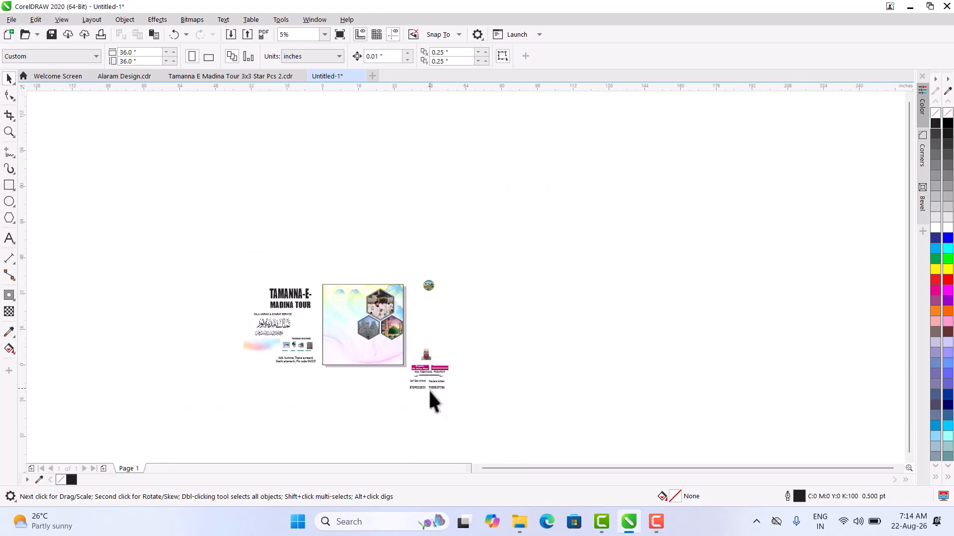
scroll(397, 348, up, 3)
drag(556, 416, 504, 384)
scroll(505, 384, up, 3)
scroll(392, 286, down, 2)
scroll(392, 286, down, 2)
scroll(394, 288, up, 4)
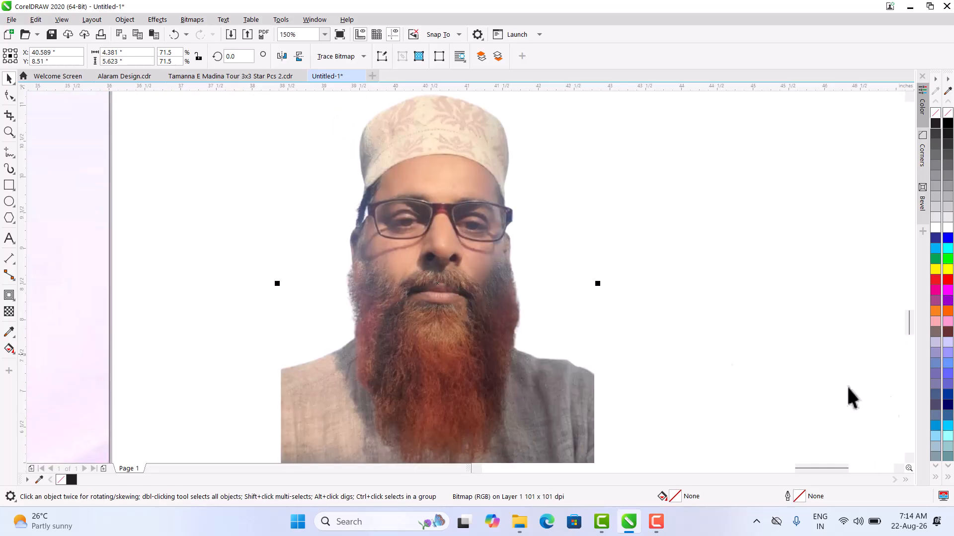
Draw a circle about 6.3 inches in diameter, overlapping the facing lower sides of the two lower hexagons.
scroll(424, 268, down, 1)
scroll(424, 268, down, 3)
scroll(424, 268, up, 3)
scroll(425, 266, down, 3)
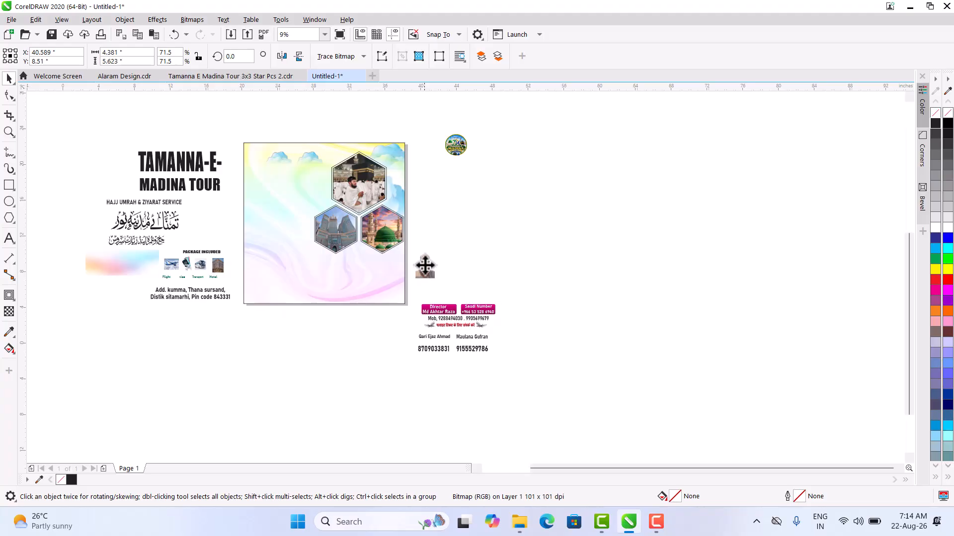
scroll(425, 267, up, 2)
scroll(421, 233, down, 3)
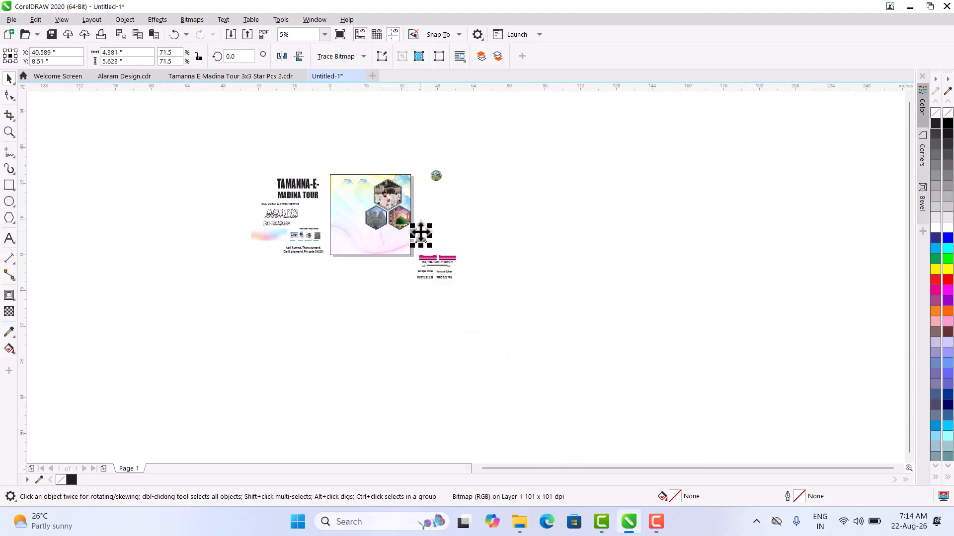
scroll(380, 209, up, 3)
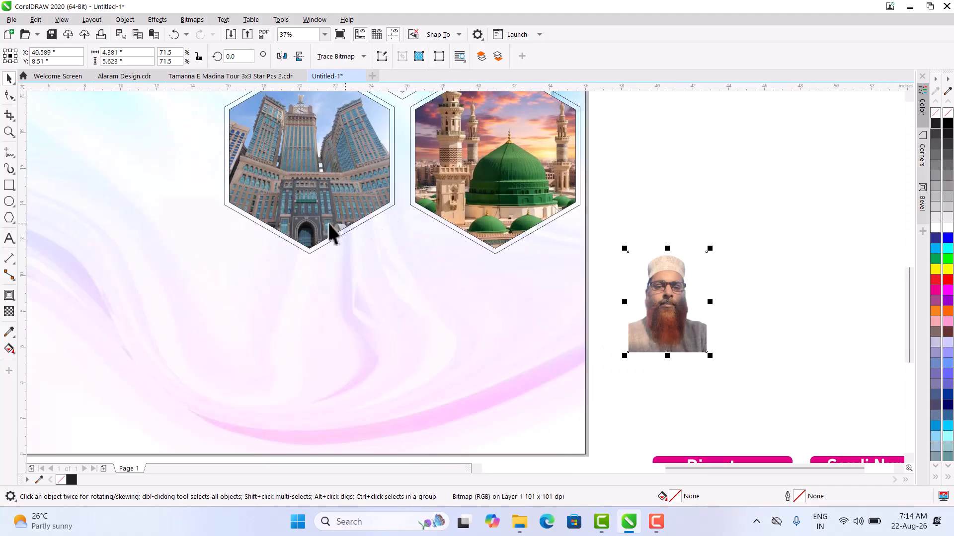
click(8, 201)
drag(352, 177, 444, 289)
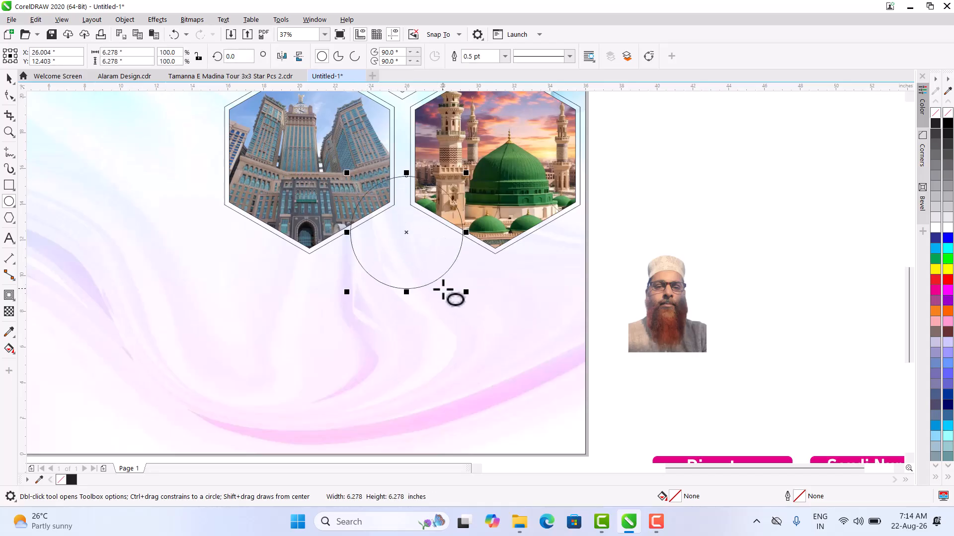
click(9, 80)
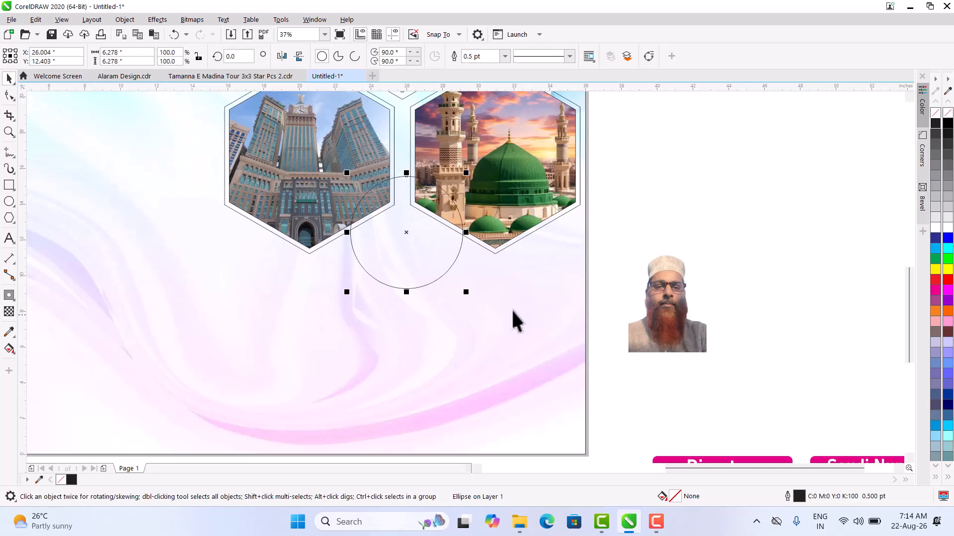
Add a one-step outside contour about 0.22 inch wide around the circle and break it apart into a separate ring.
click(10, 295)
scroll(378, 271, up, 3)
drag(374, 290, 355, 313)
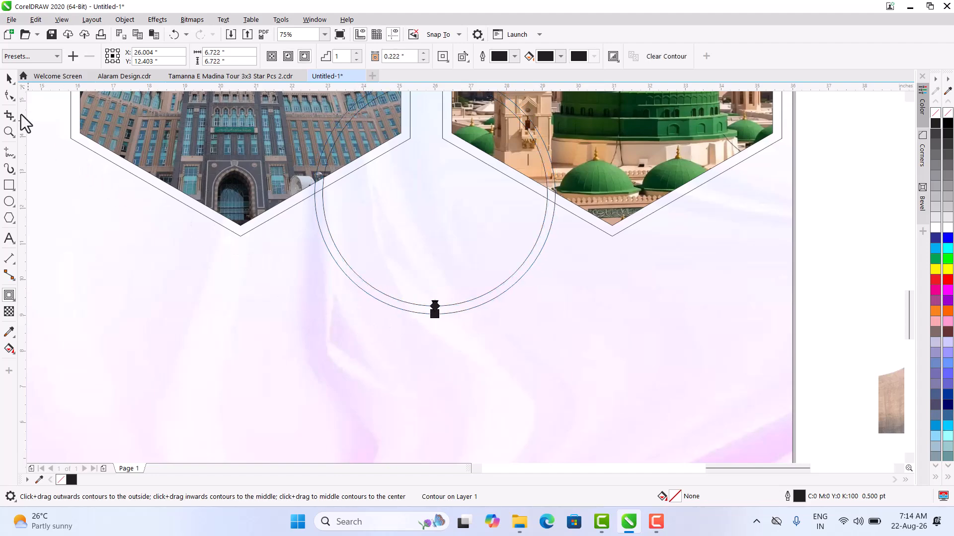
click(8, 79)
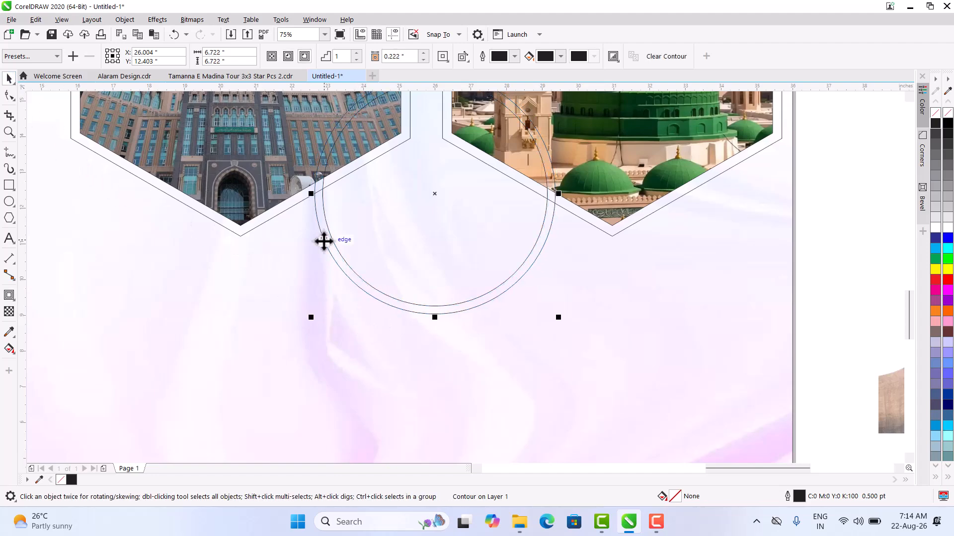
key(ctrl+k)
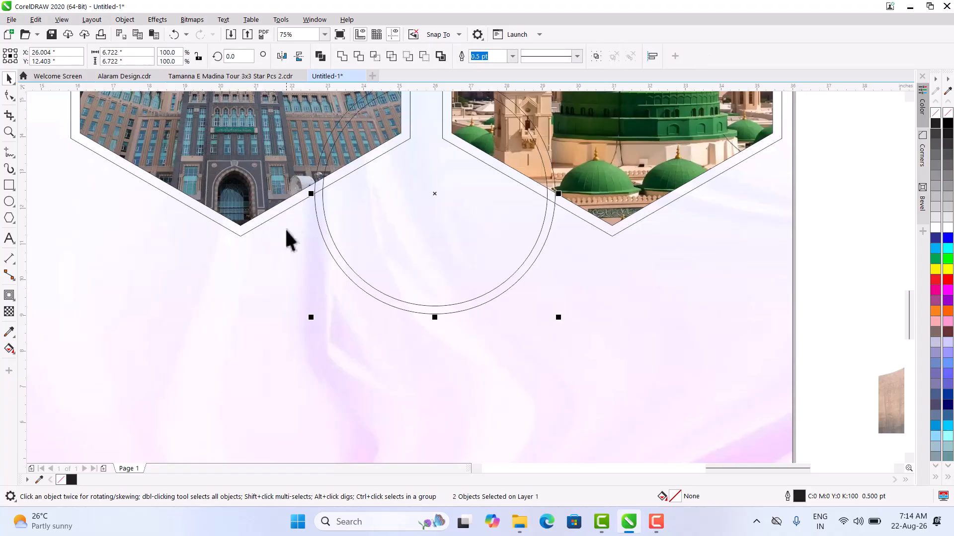
scroll(311, 257, down, 2)
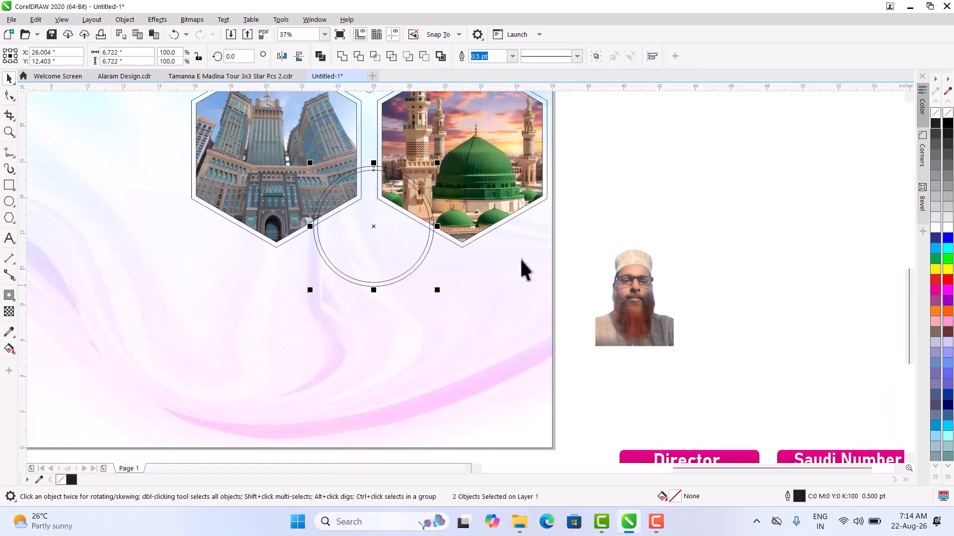
Fill the inner circle with white.
click(566, 194)
click(332, 187)
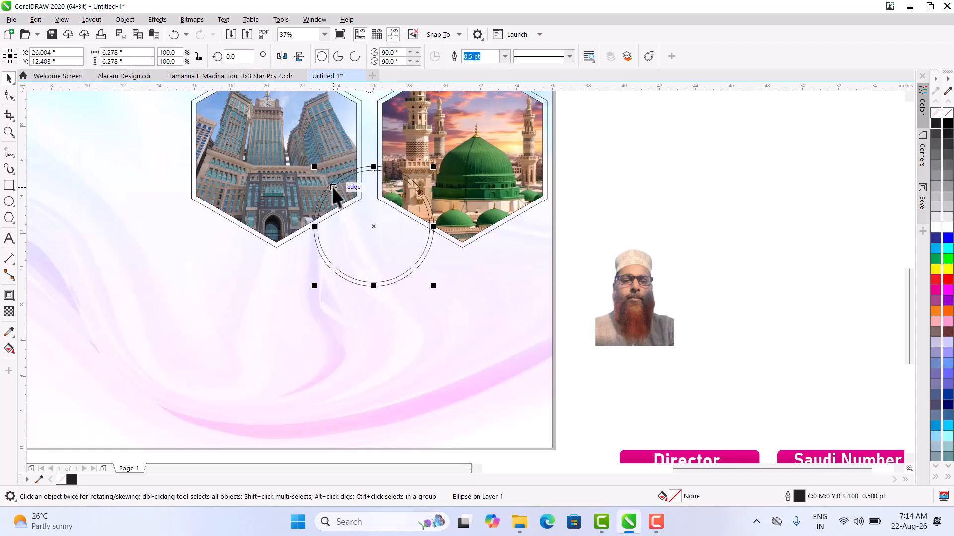
click(937, 228)
PowerClip the bearded man's portrait inside the white inner circle.
click(657, 315)
right_click(656, 316)
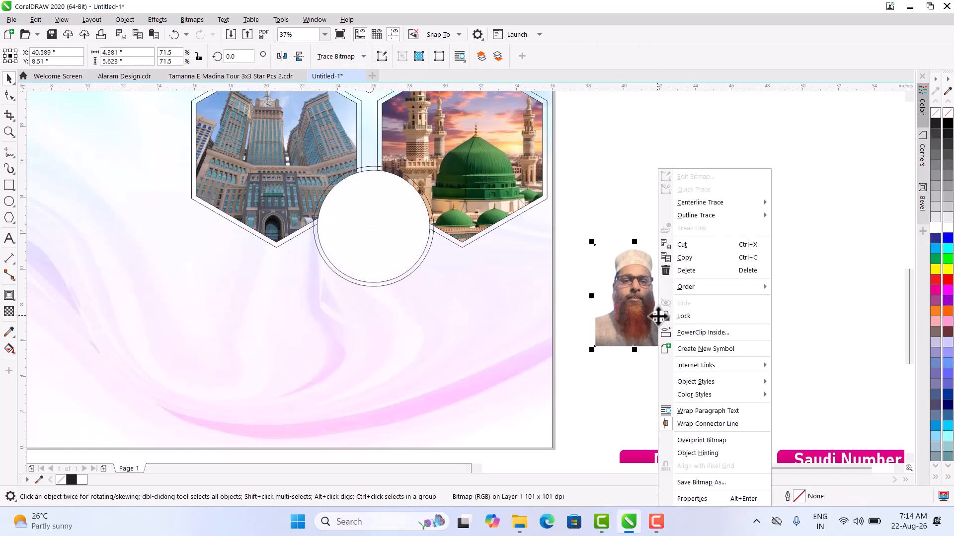
click(718, 333)
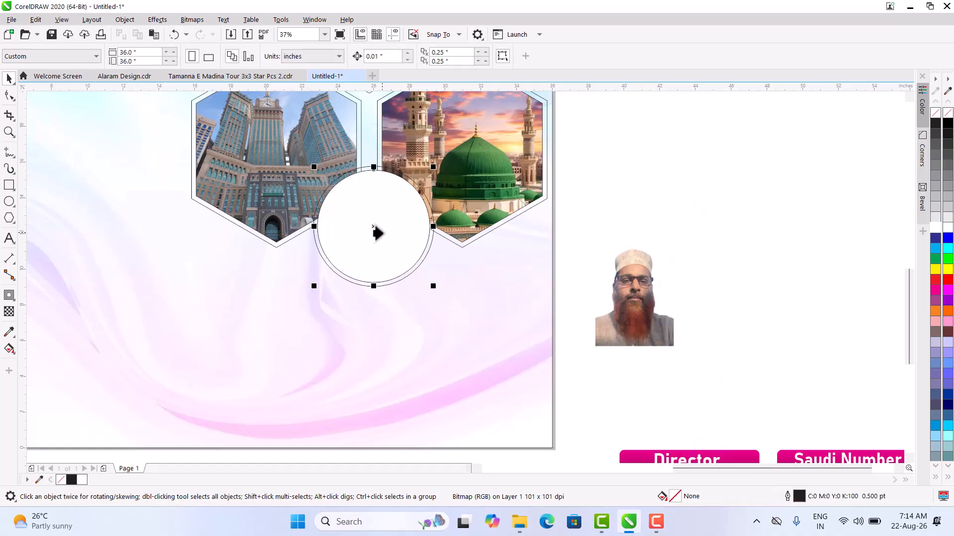
click(378, 234)
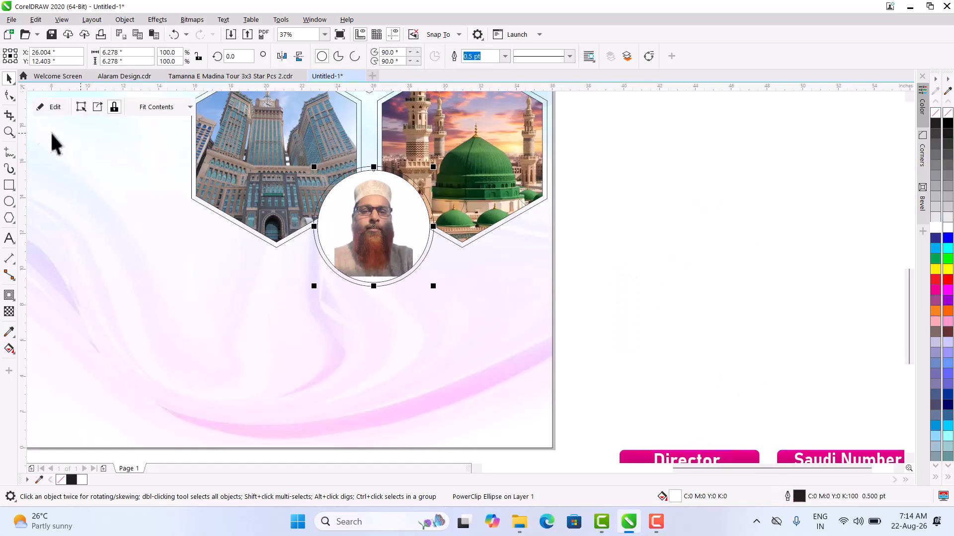
Edit the circle's PowerClip contents, enlarging the portrait to about 5.65 × 7.25 inches and moving it down about 0.33 inch.
click(52, 107)
click(373, 236)
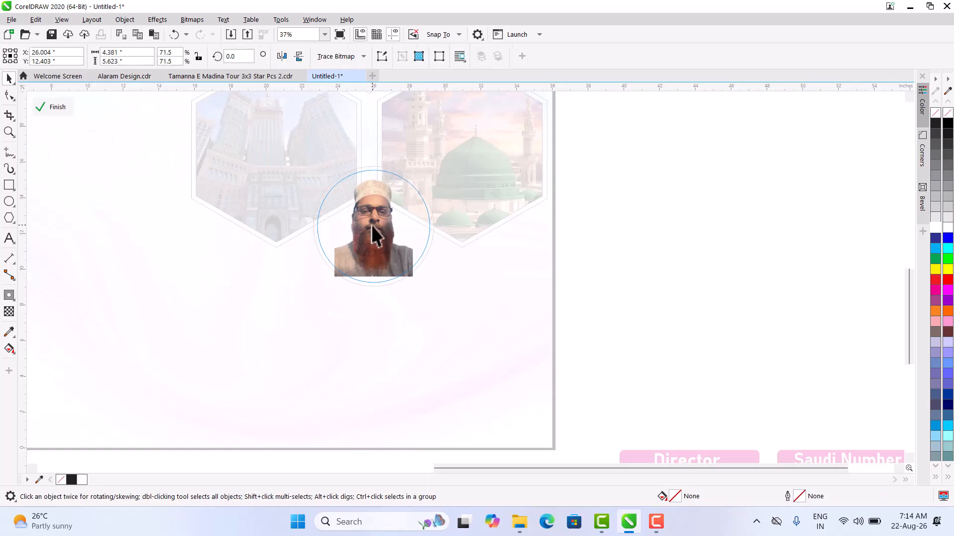
scroll(395, 254, up, 2)
drag(437, 313, 465, 337)
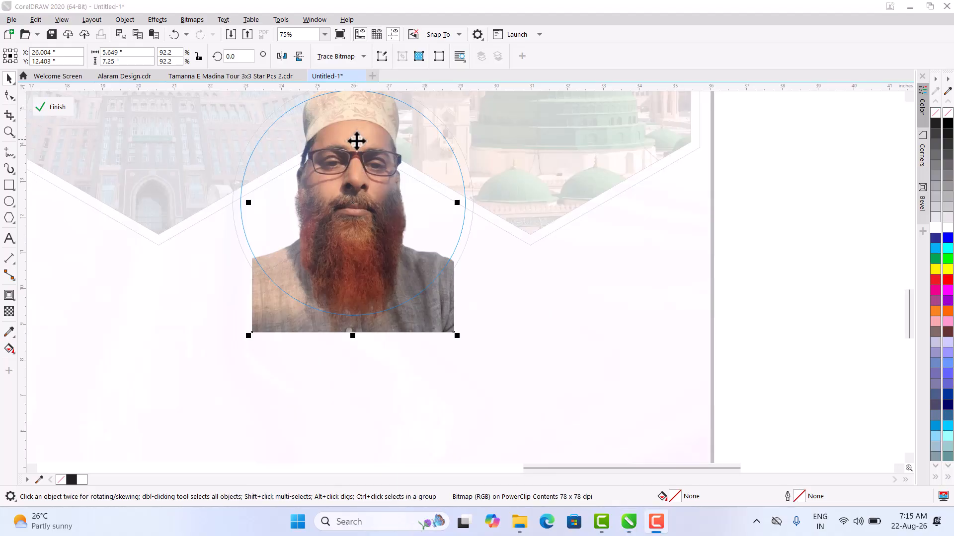
drag(356, 141, 347, 184)
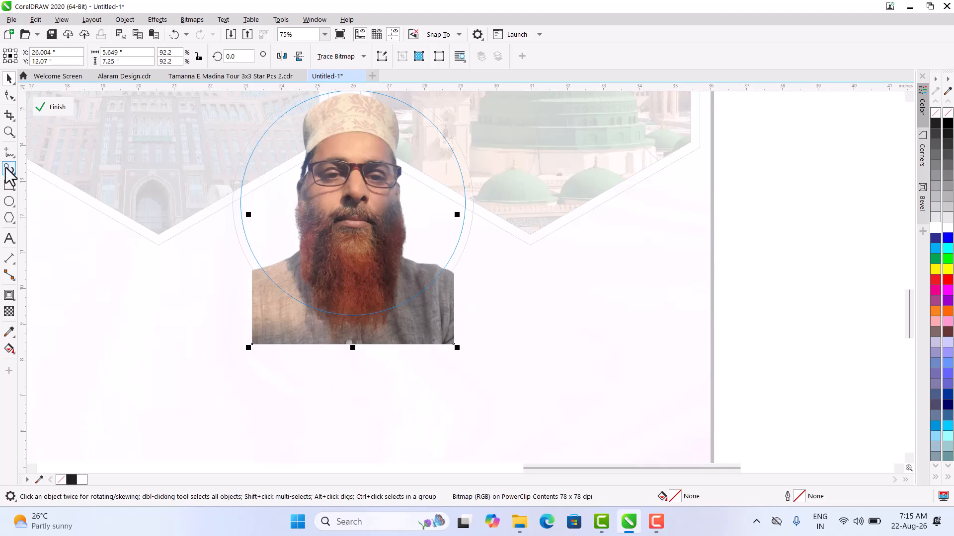
click(53, 108)
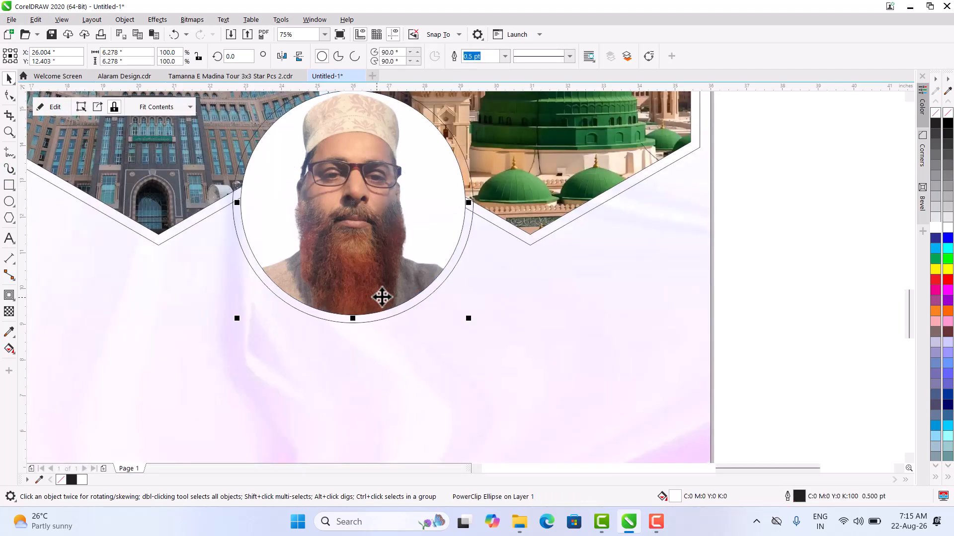
Fill the outer circle around the portrait with white.
scroll(367, 298, down, 2)
scroll(377, 318, up, 2)
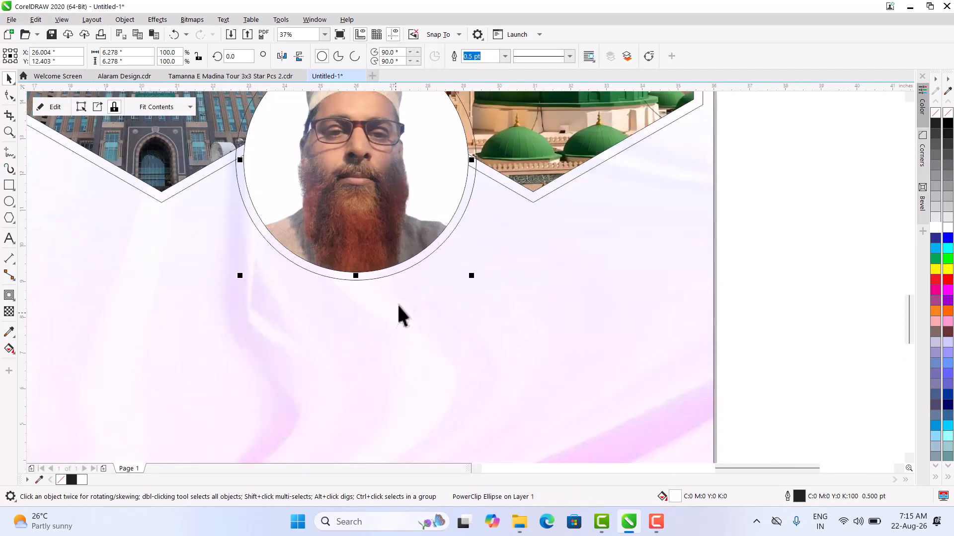
click(393, 275)
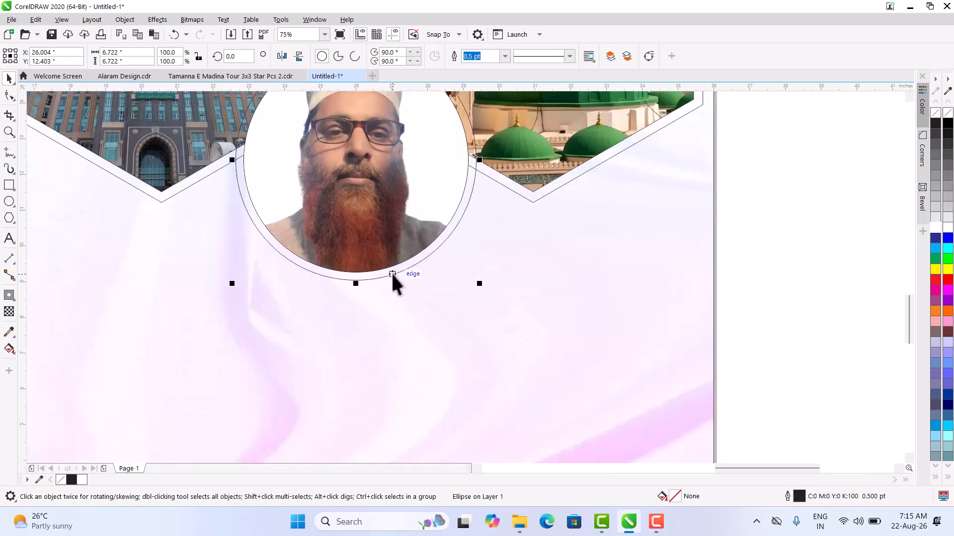
click(936, 229)
Fill the outer hexagons of all three photo frames with white.
click(513, 192)
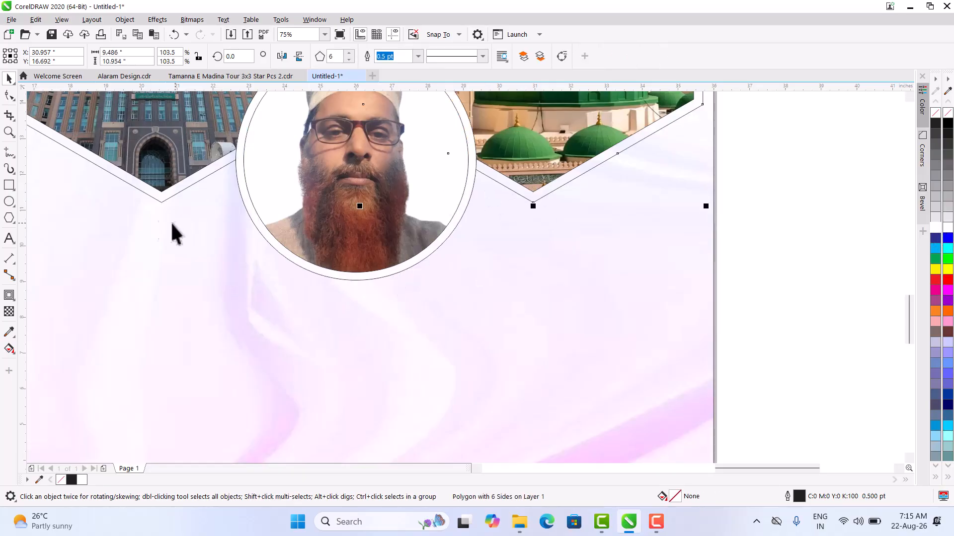
shift+click(141, 189)
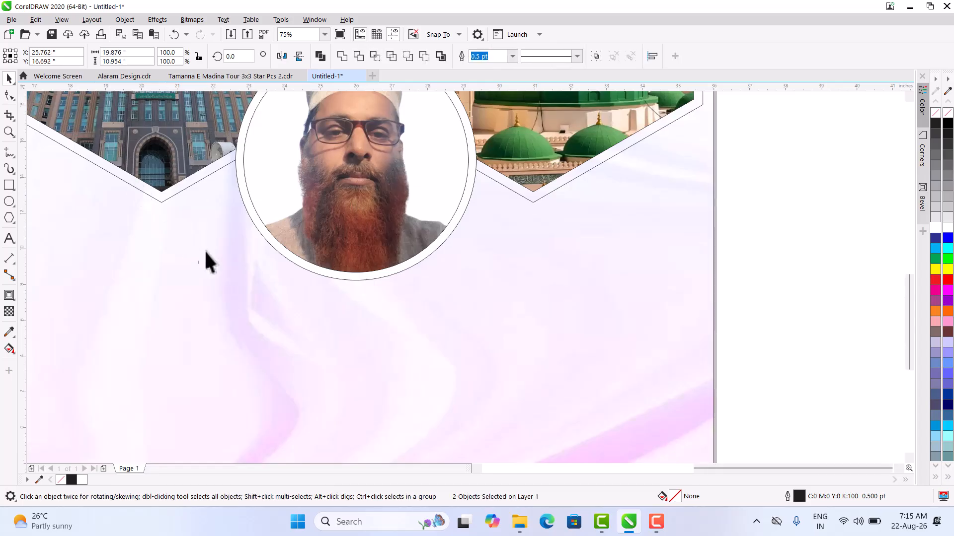
scroll(204, 249, down, 3)
scroll(203, 187, up, 3)
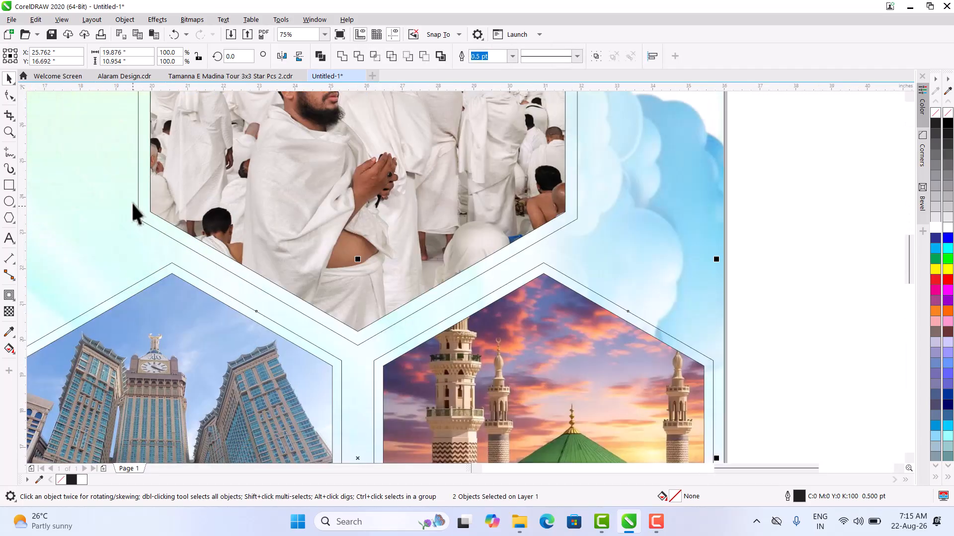
shift+click(144, 186)
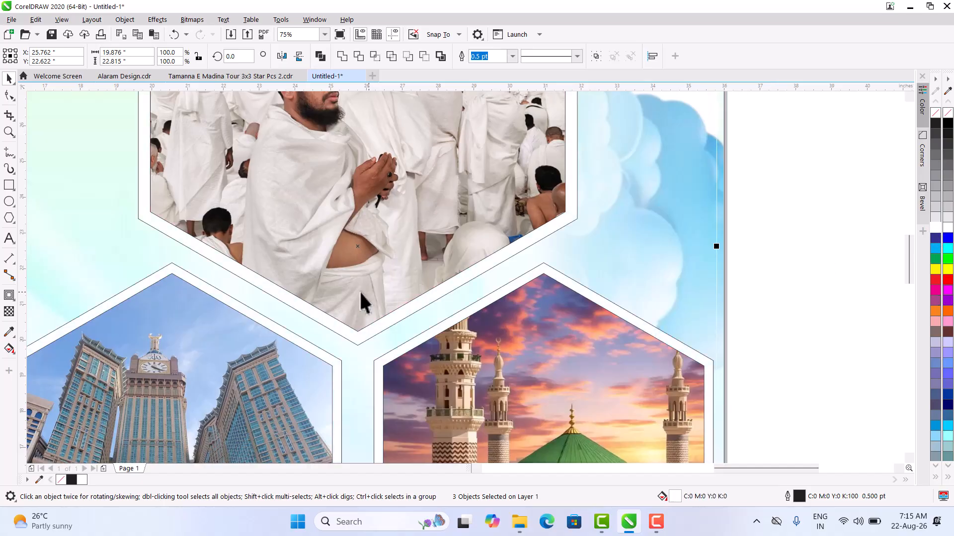
Remove the outlines from all the hexagon frames and the two portrait circles together.
scroll(397, 298, down, 5)
drag(468, 137, 439, 185)
drag(198, 427, 187, 436)
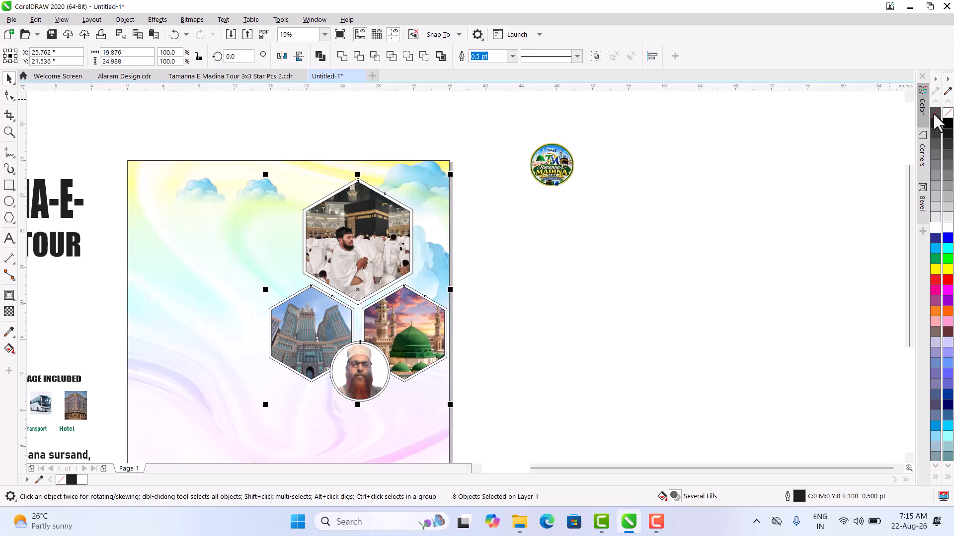
right_click(946, 115)
click(432, 256)
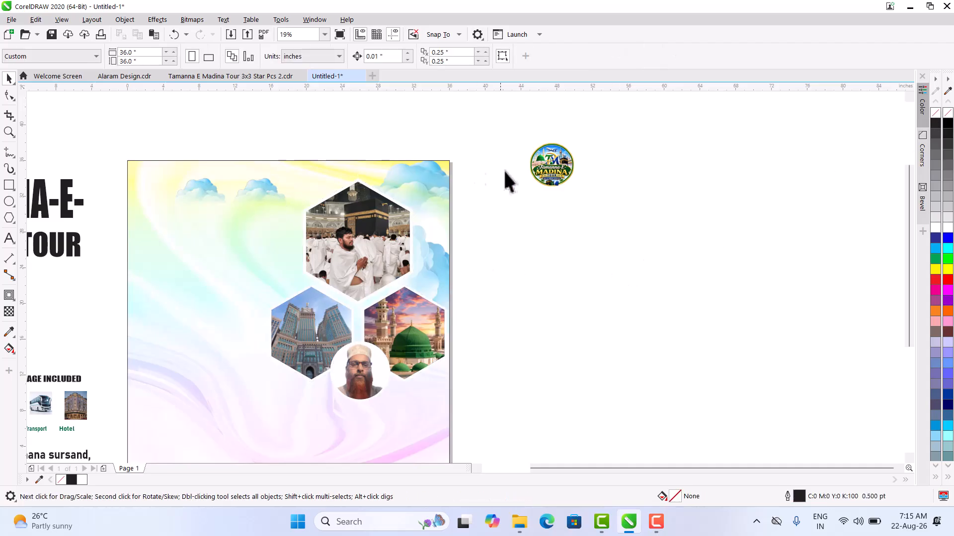
Move the round Tamanna-E-Madina Tour logo into the page's upper-right corner, beside the large hexagon.
drag(477, 250, 477, 250)
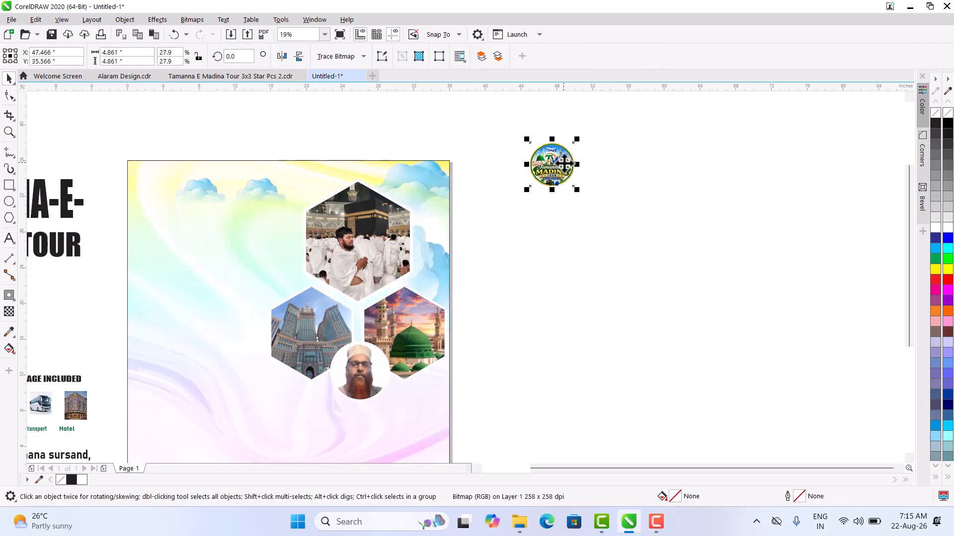
drag(560, 158, 440, 165)
scroll(432, 177, up, 5)
scroll(442, 164, down, 2)
click(591, 243)
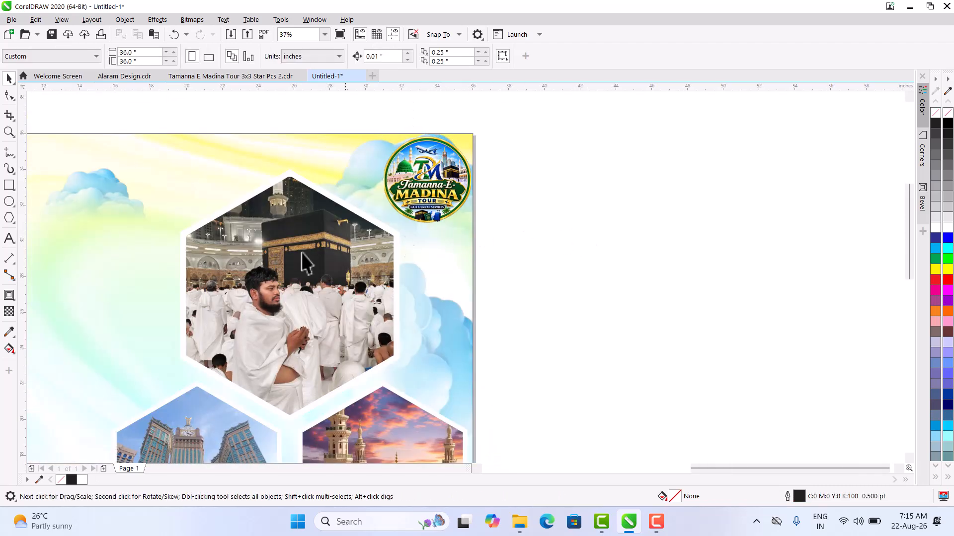
Apply the Inner Edge shadow preset to the large hexagon's white outer frame.
scroll(171, 226, up, 2)
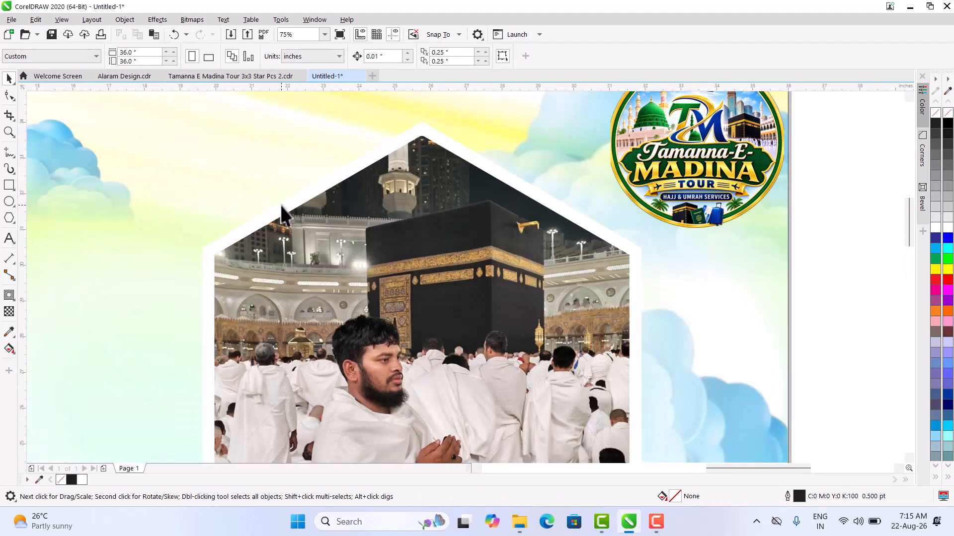
click(281, 205)
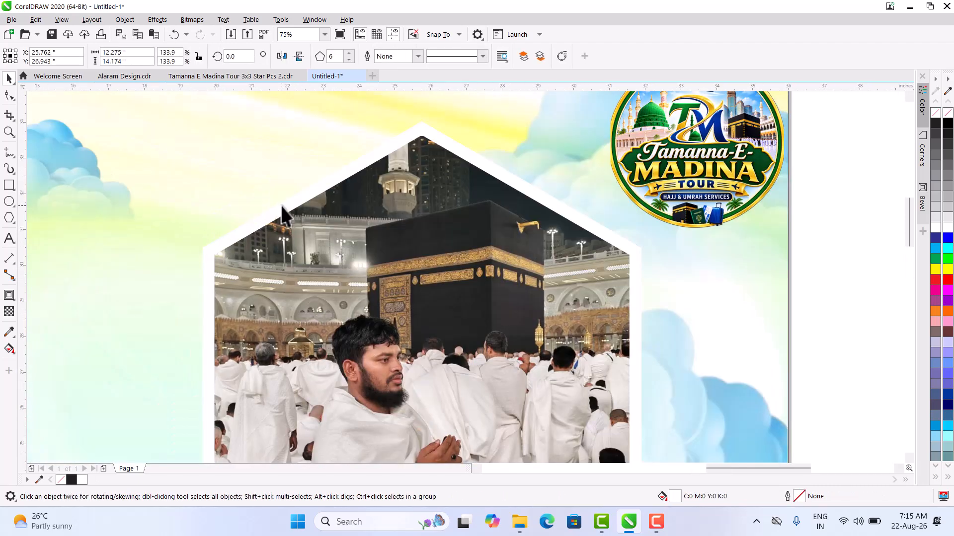
click(10, 298)
click(63, 297)
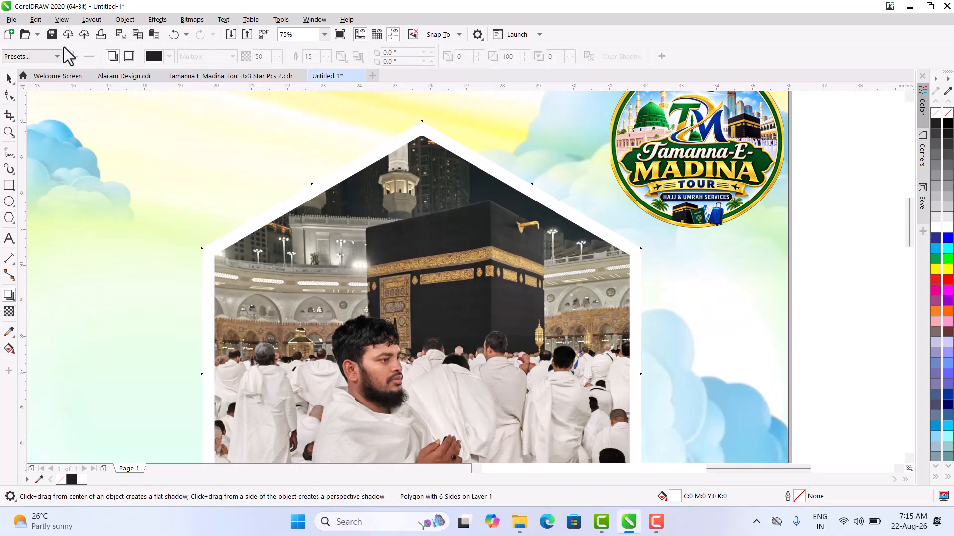
click(48, 56)
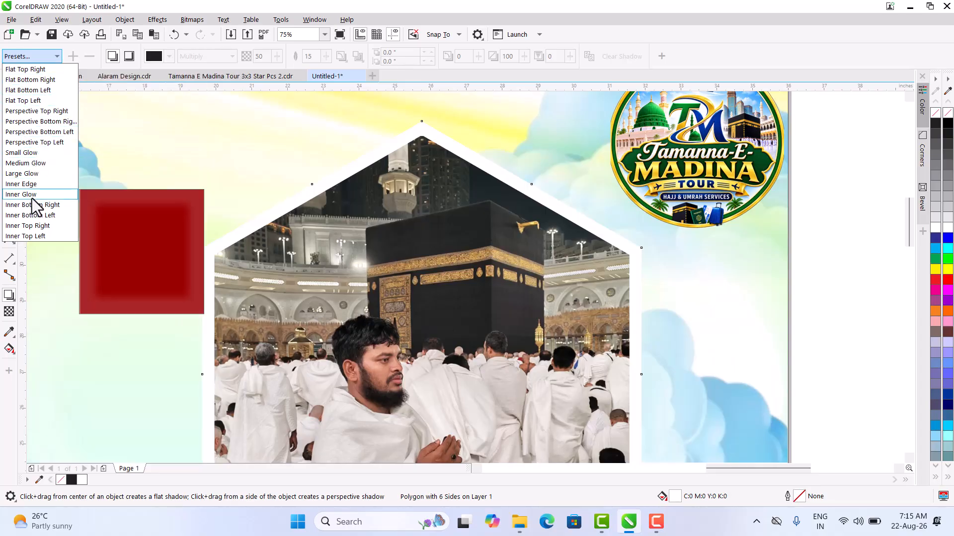
click(22, 184)
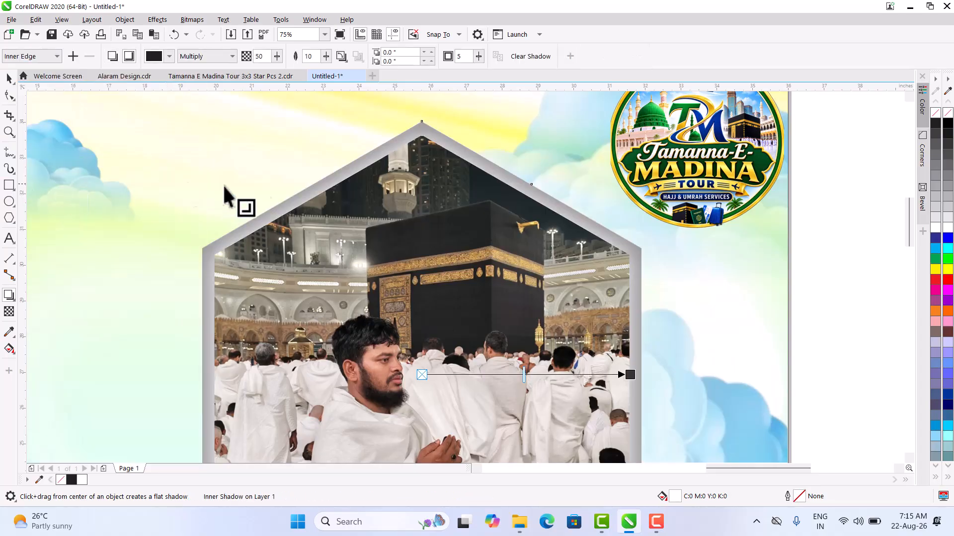
Change the large hexagon's shadow to a drop shadow and set its feathering to 5.
click(113, 56)
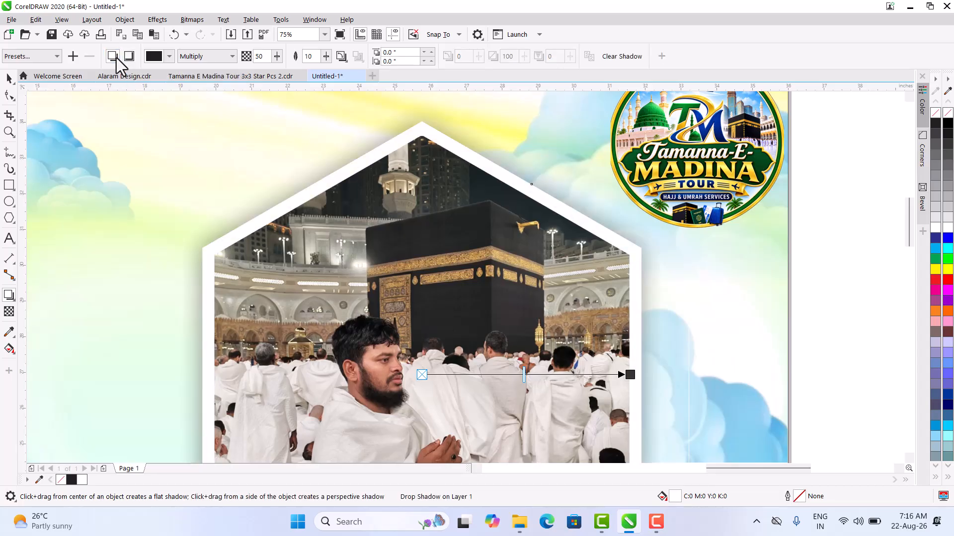
scroll(413, 165, down, 3)
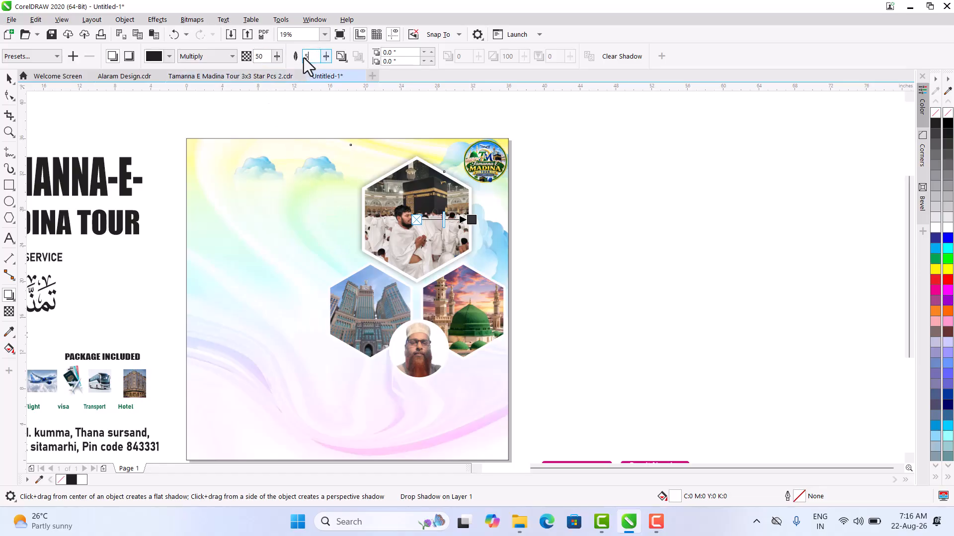
key(BackSpace)
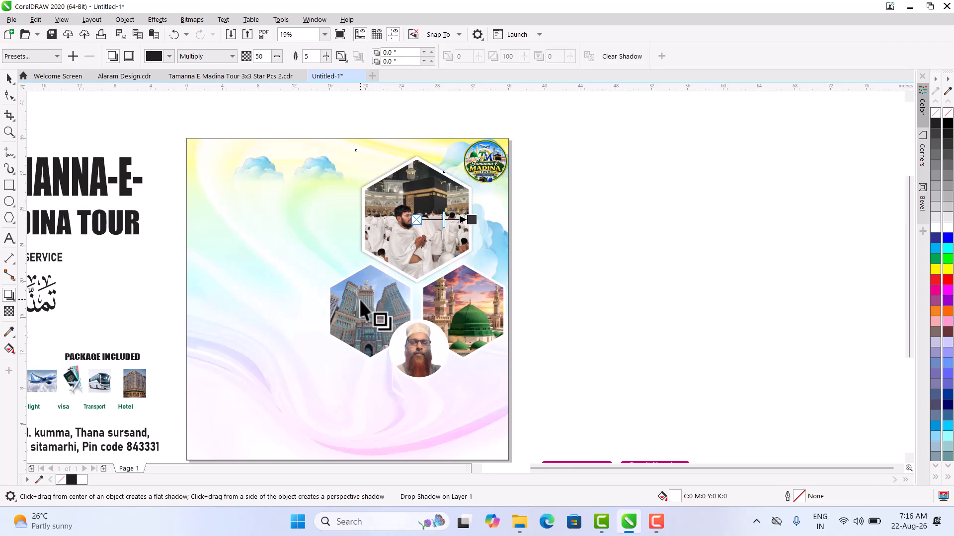
Apply the Inner Glow shadow preset to the clock-tower hexagon's white frame and switch it to a drop shadow.
scroll(363, 293, up, 4)
click(355, 188)
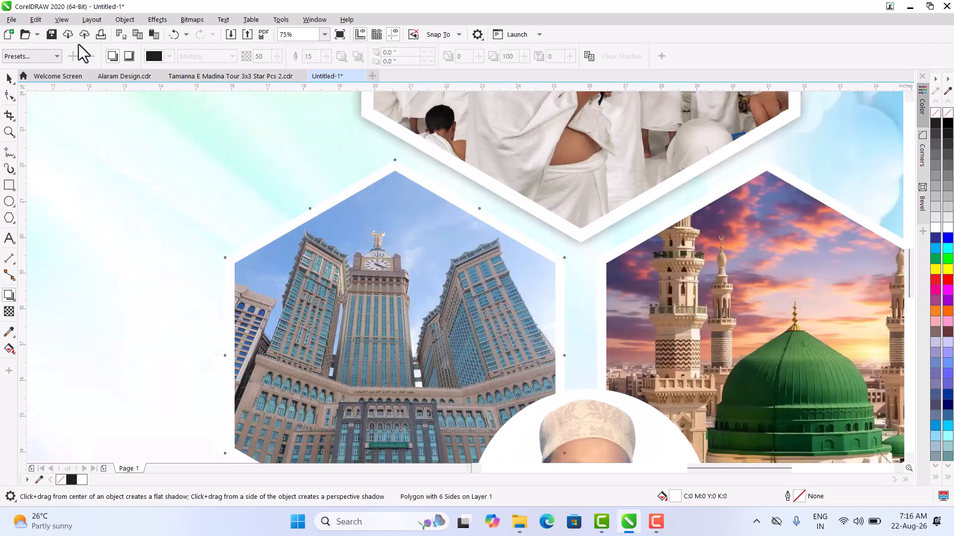
click(35, 59)
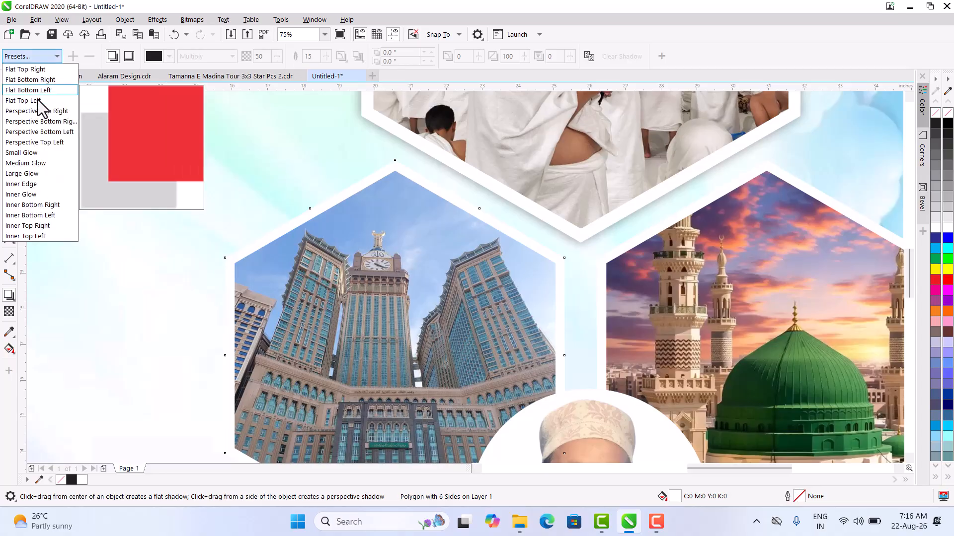
click(22, 194)
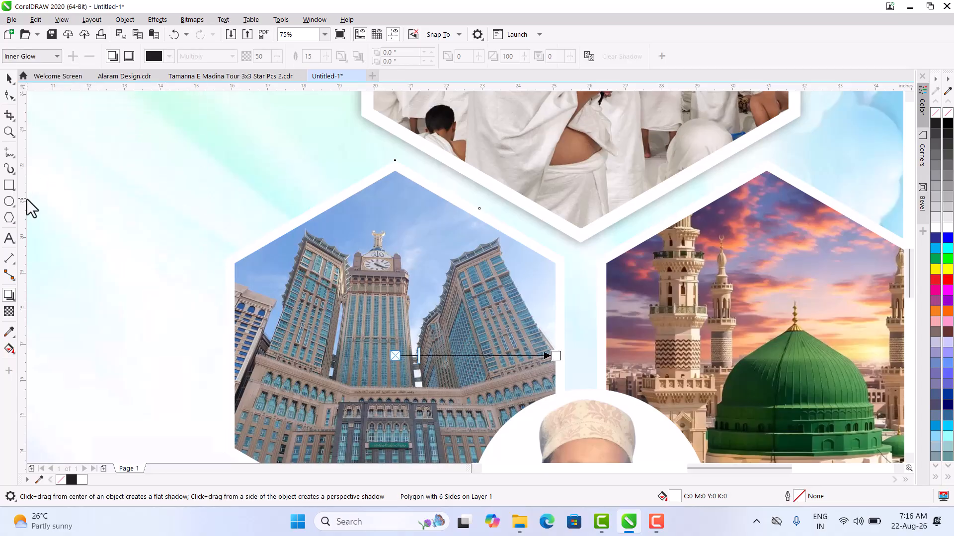
click(112, 56)
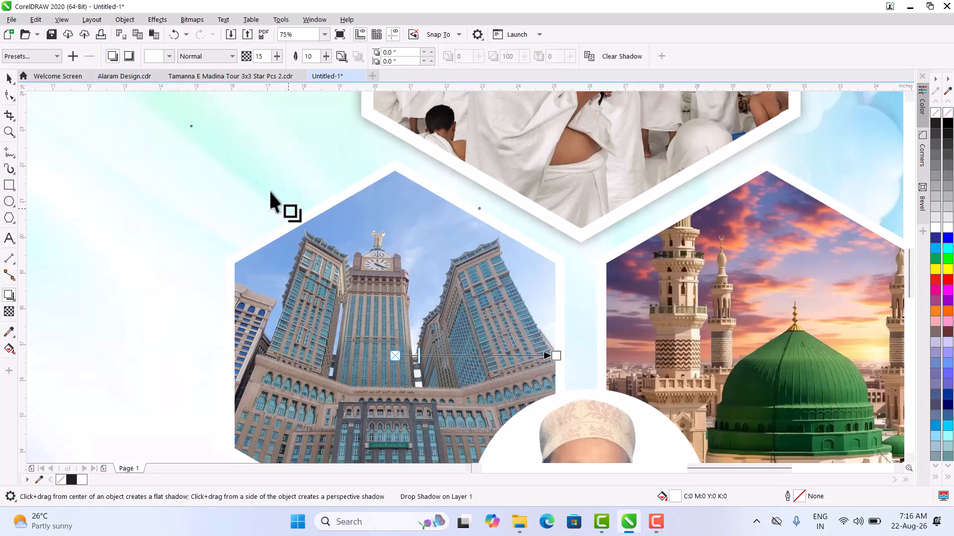
Make the clock-tower hexagon's drop shadow black, with an opacity of 50 and feathering of 5.
click(169, 56)
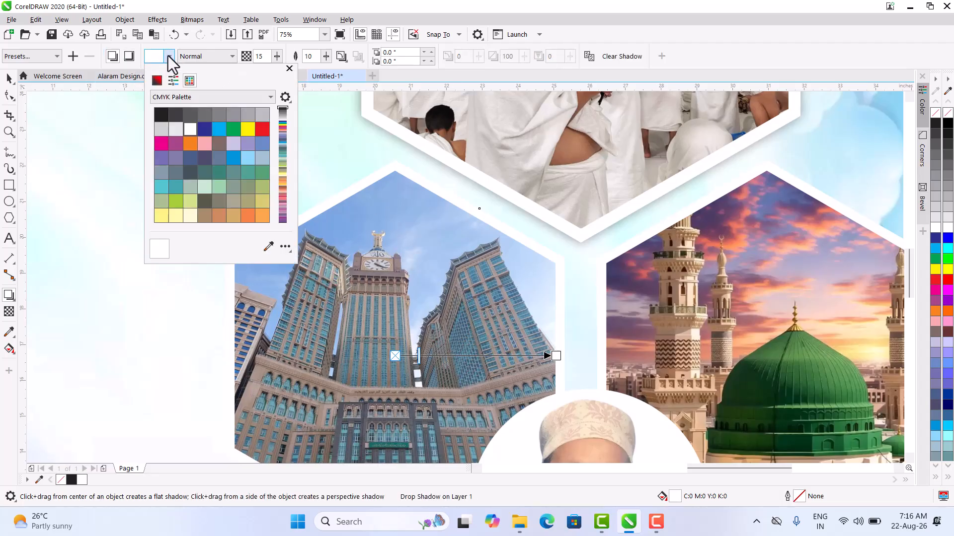
click(159, 116)
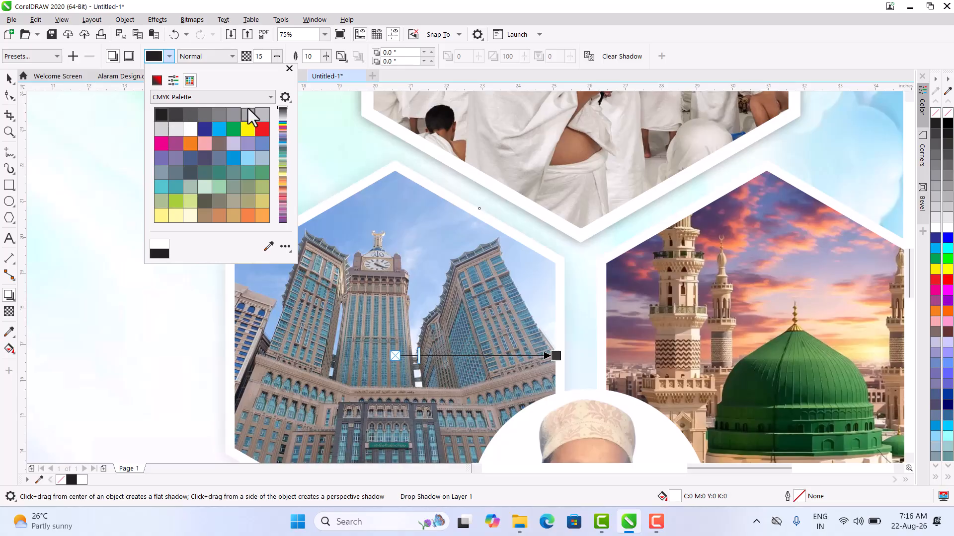
click(289, 68)
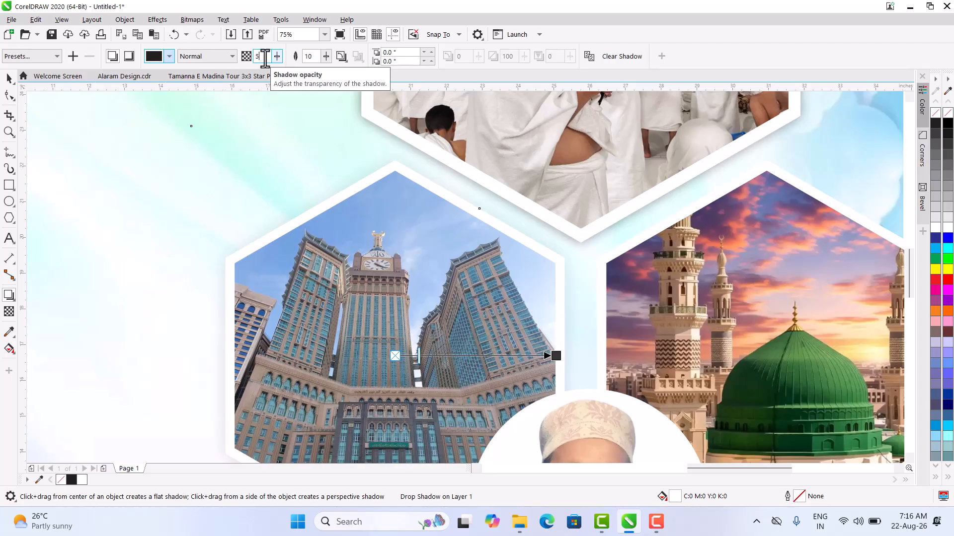
key(Return)
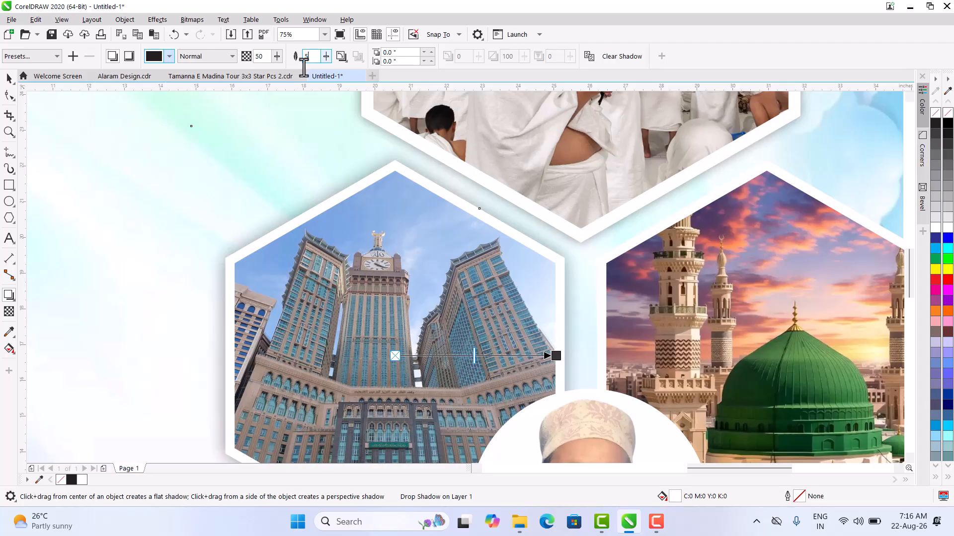
text(5)
key(Return)
scroll(276, 219, down, 2)
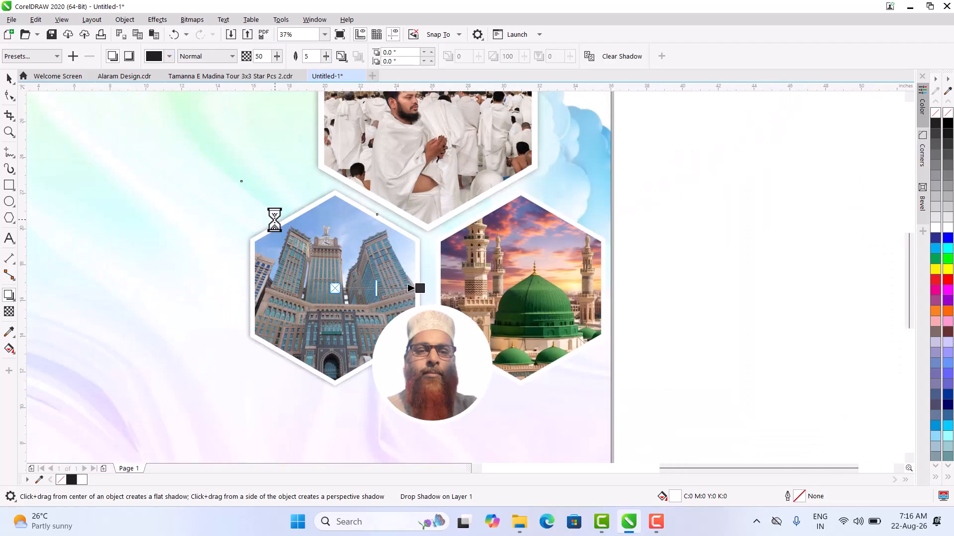
Apply the Inner Edge shadow preset to the green-domed mosque hexagon's white frame and switch it to a drop shadow.
scroll(553, 208, up, 2)
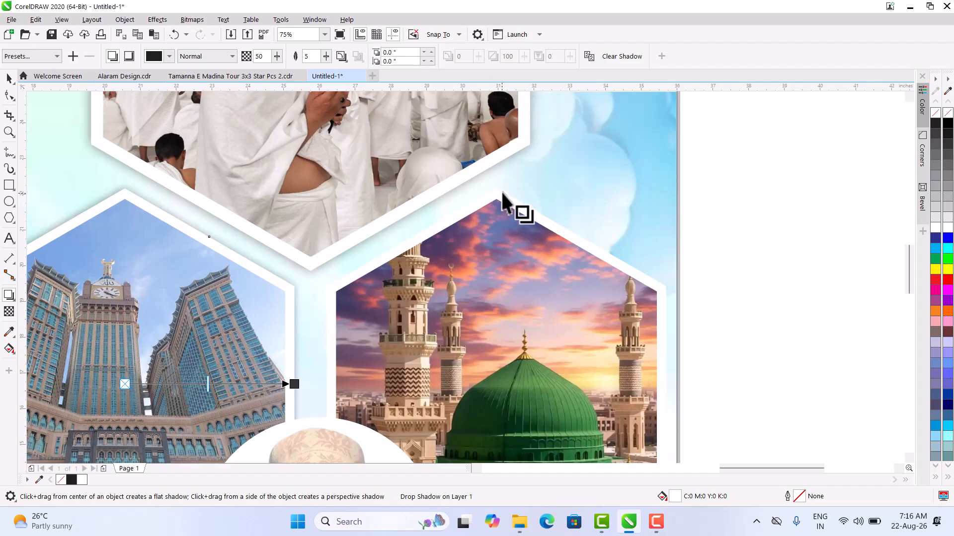
click(499, 195)
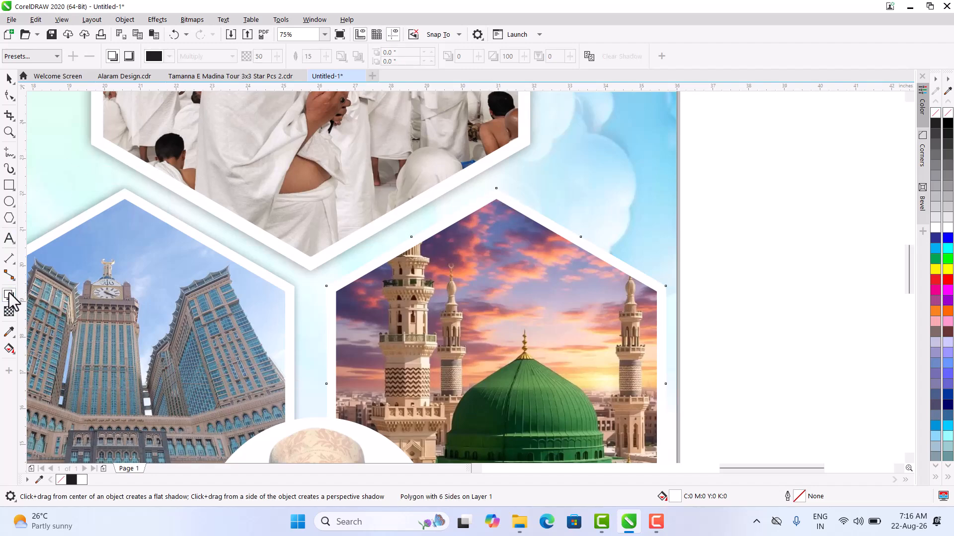
click(32, 55)
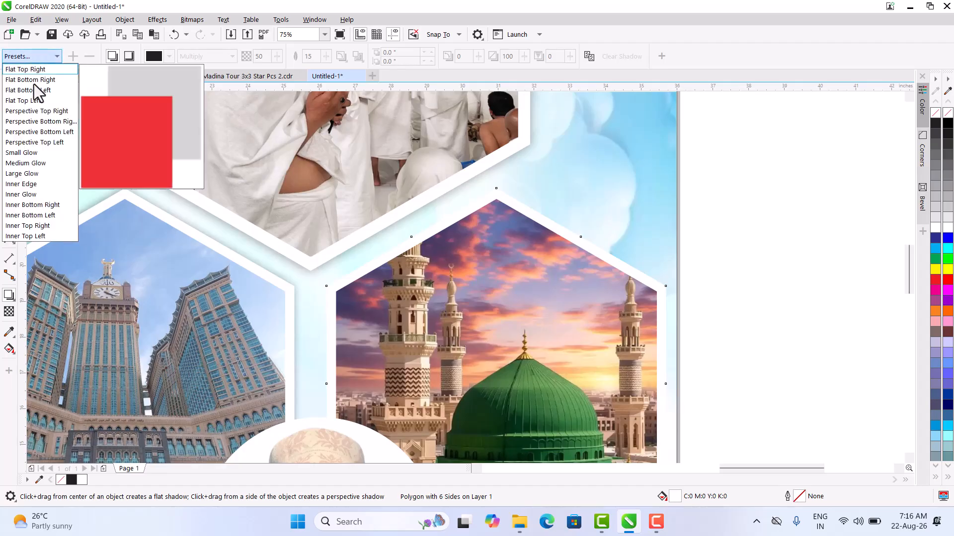
click(39, 187)
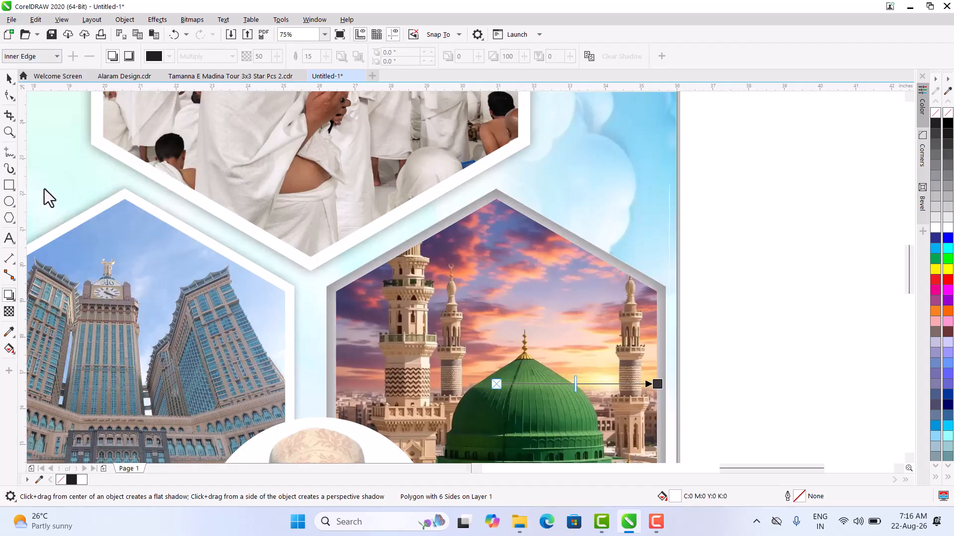
click(106, 61)
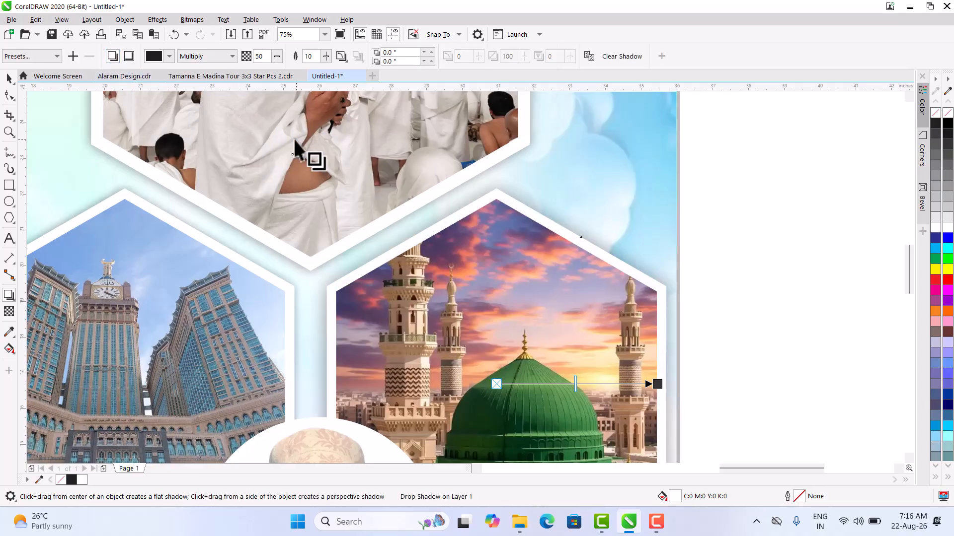
Set the feathering of the mosque hexagon's drop shadow to 5.
double_click(312, 56)
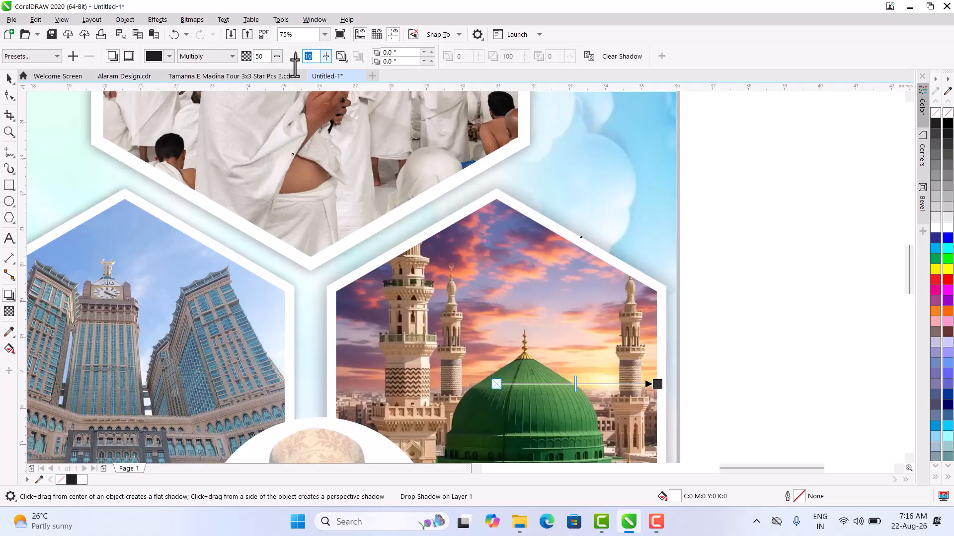
text(5)
key(Return)
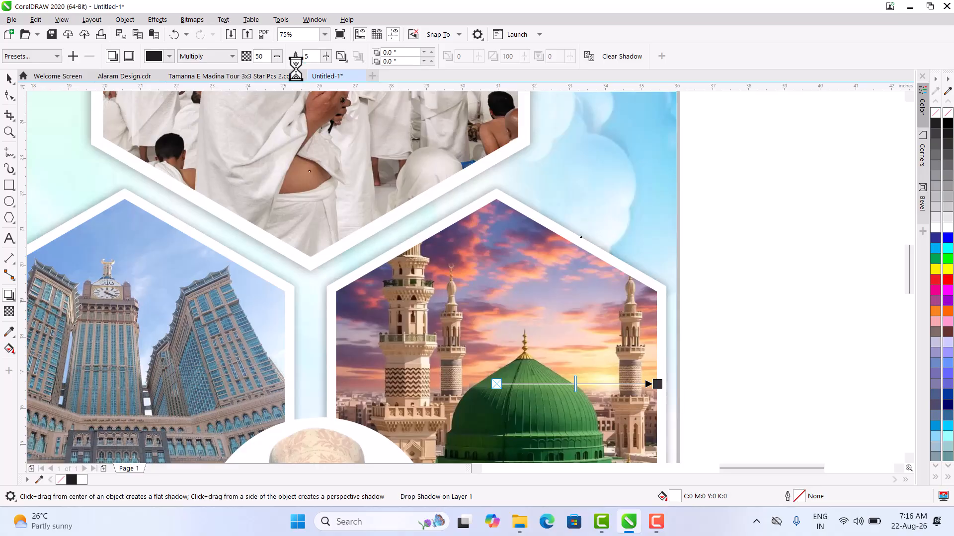
click(8, 79)
scroll(548, 259, down, 2)
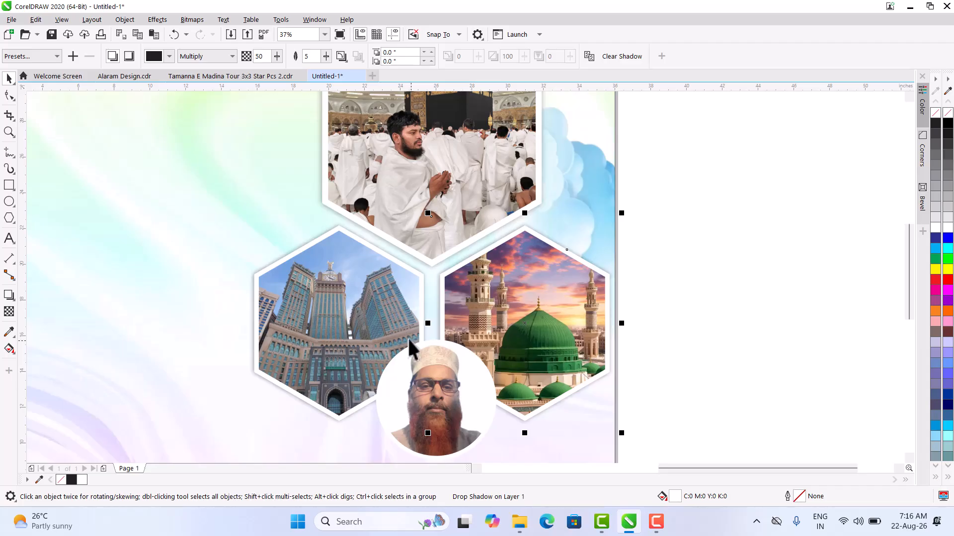
Apply the Inner Edge shadow preset to the portrait's white outer circle and switch it to a drop shadow.
scroll(491, 275, up, 2)
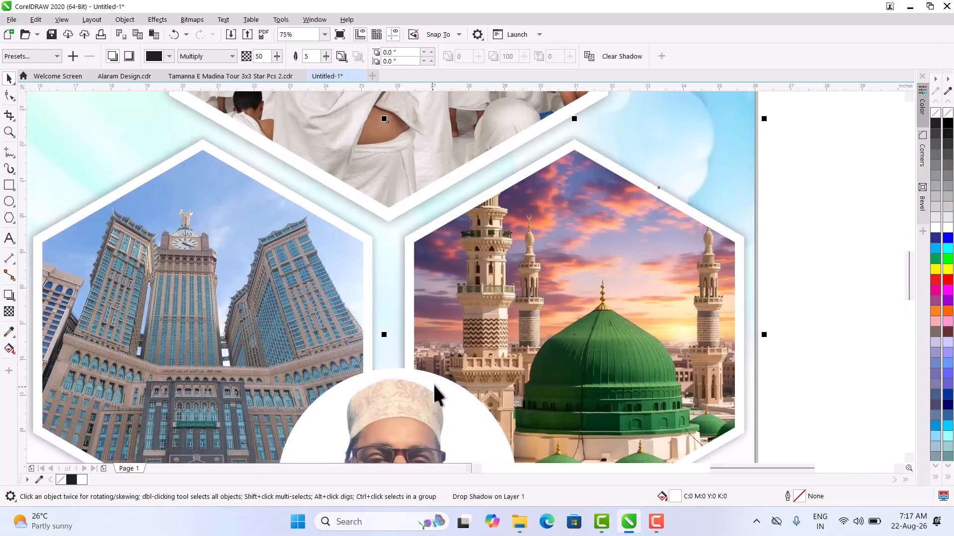
click(349, 380)
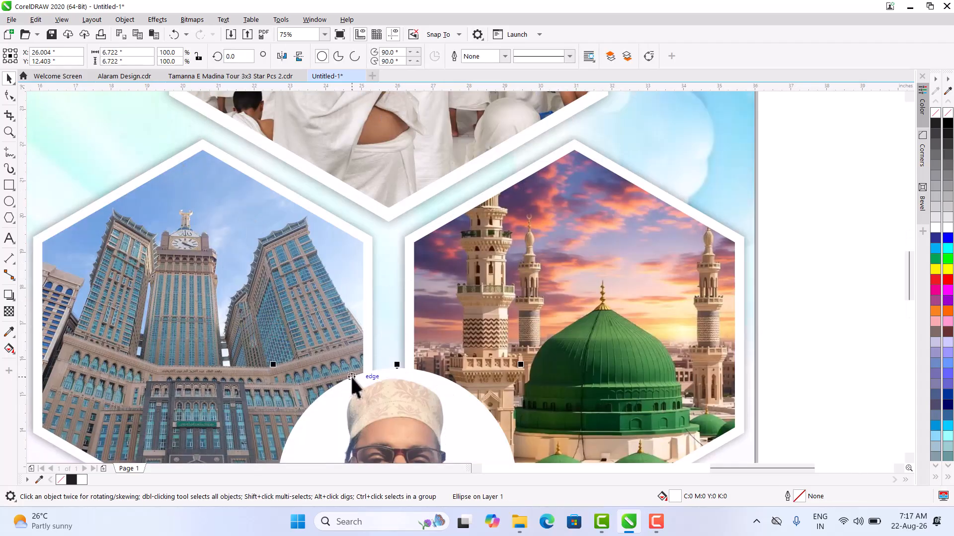
click(8, 297)
click(28, 56)
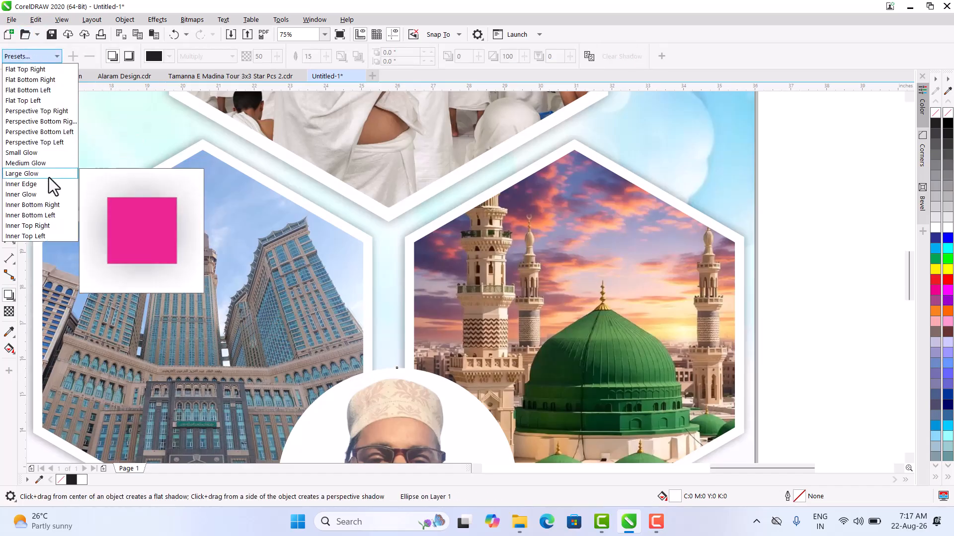
click(25, 188)
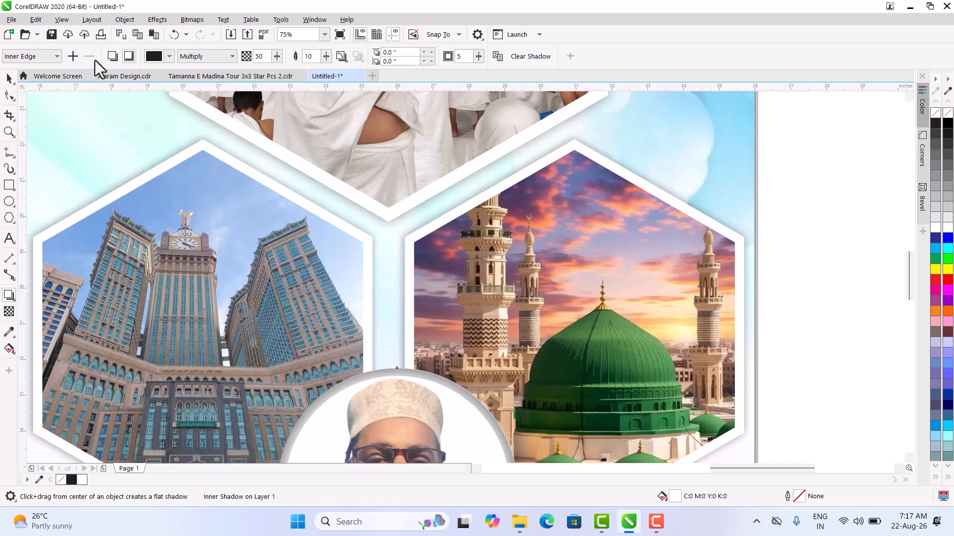
click(113, 56)
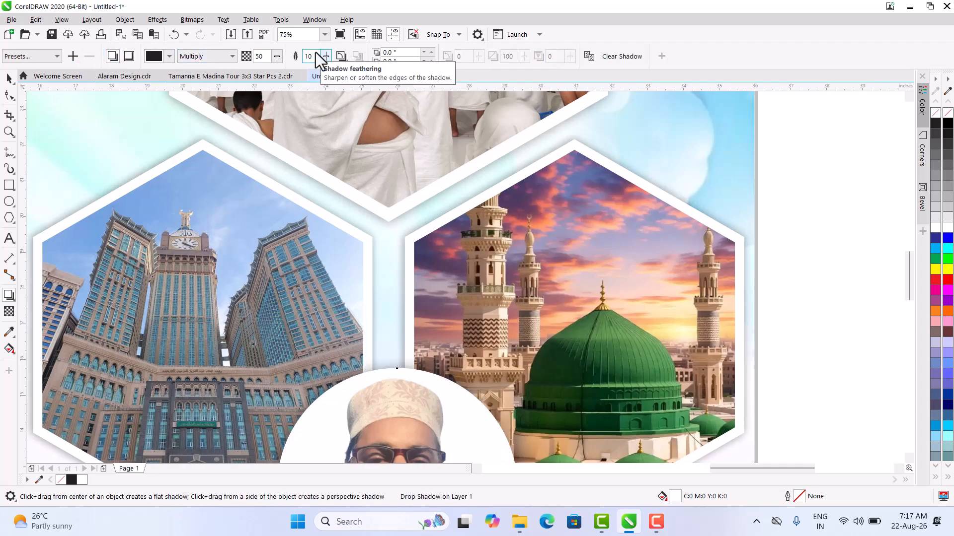
Set the feathering of the portrait circle's drop shadow to 5.
drag(315, 54, 306, 55)
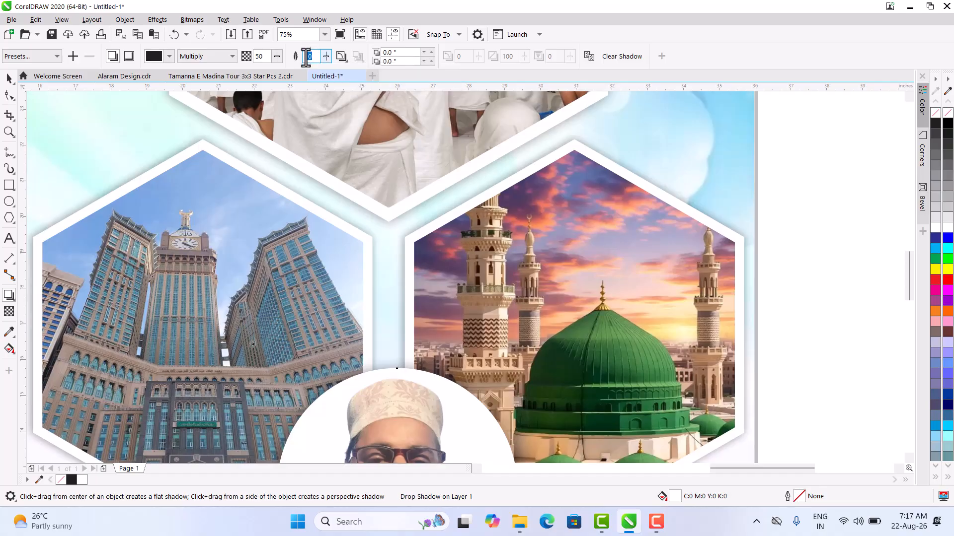
text(5)
key(Return)
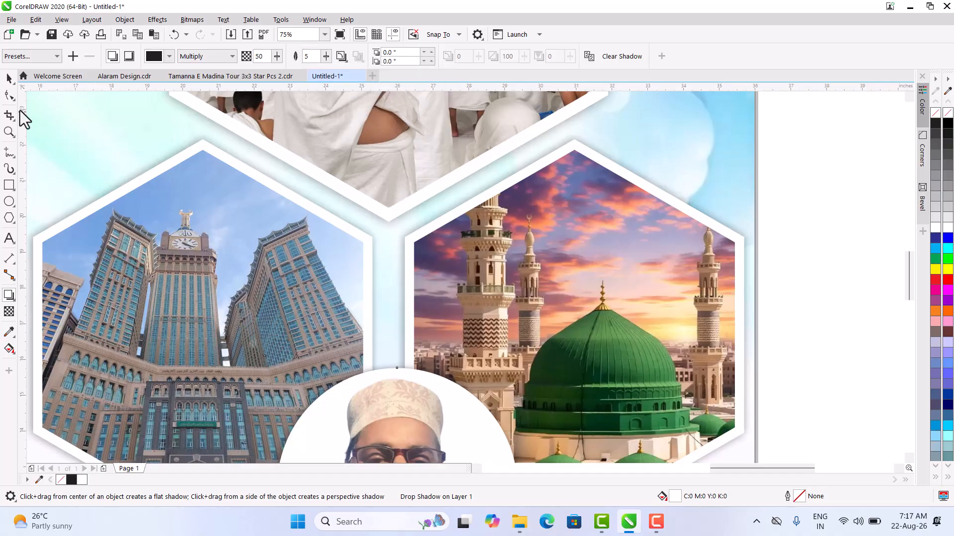
click(9, 78)
scroll(403, 257, down, 2)
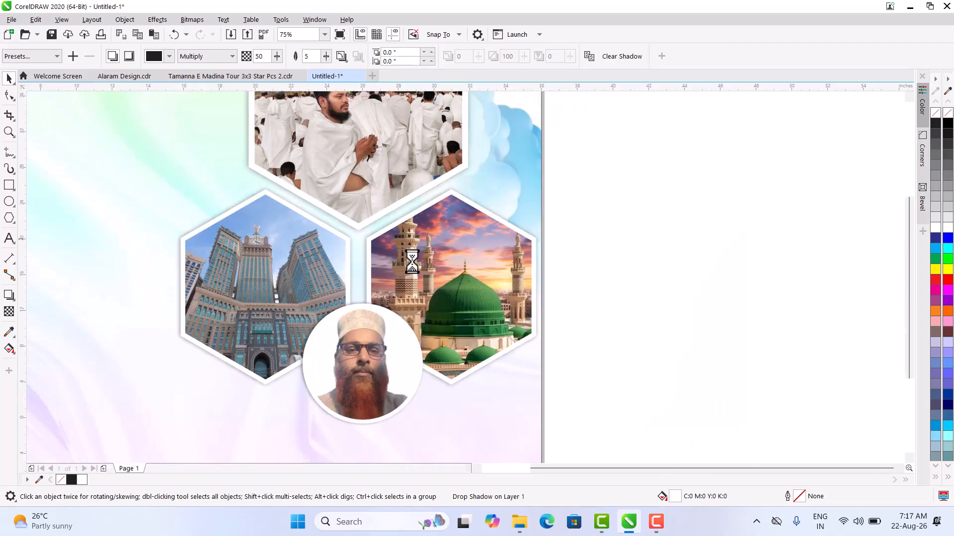
Move the two-line TAMANNA-E- MADINA TOUR heading into the page's upper-left area and place HAJJ UMRAH & ZIYARAT SERVICE beneath it.
scroll(403, 257, down, 2)
click(611, 288)
scroll(561, 305, down, 1)
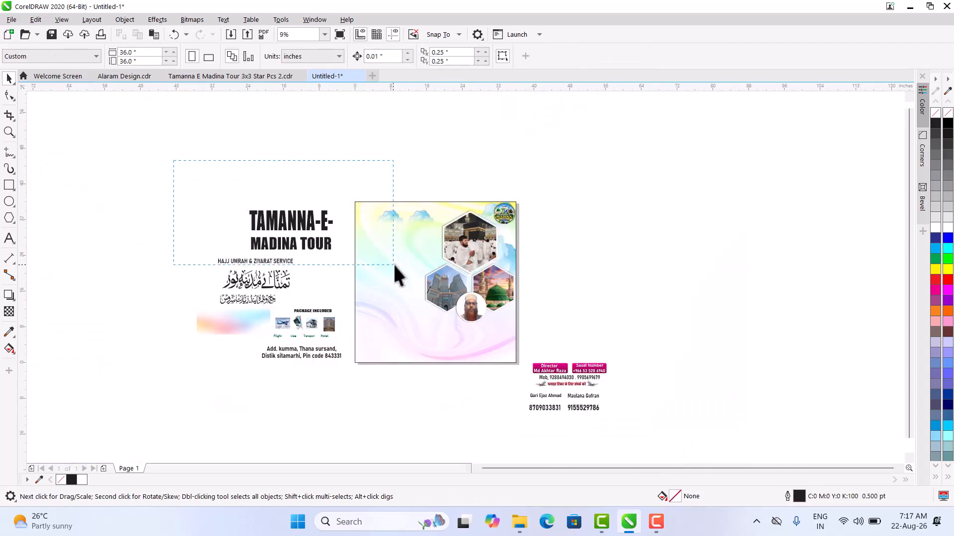
drag(395, 255, 395, 254)
scroll(269, 216, up, 2)
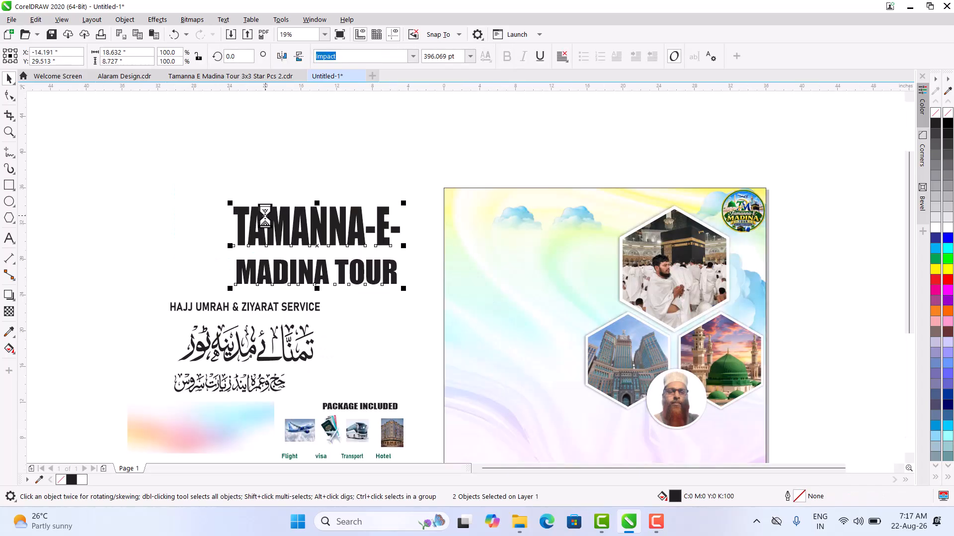
drag(274, 214, 491, 210)
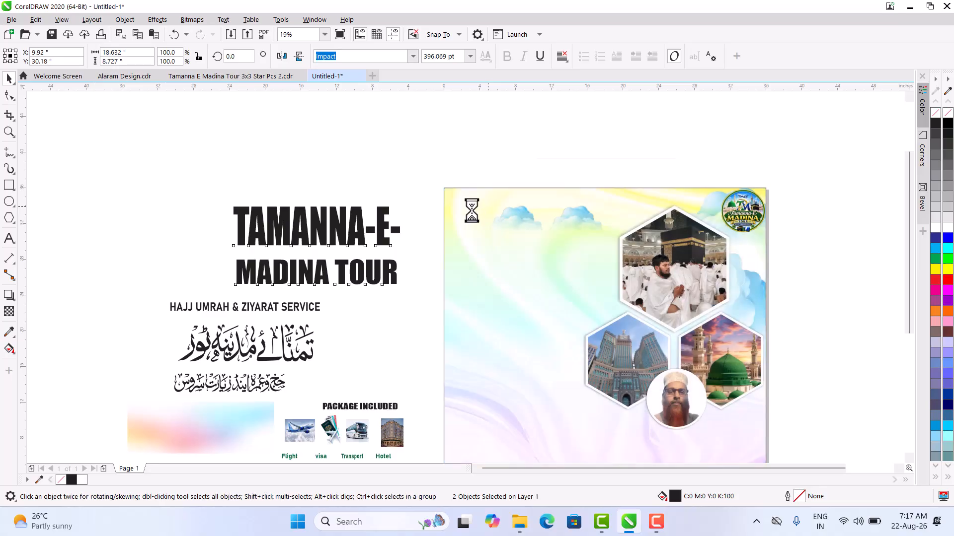
click(216, 307)
drag(216, 307, 502, 293)
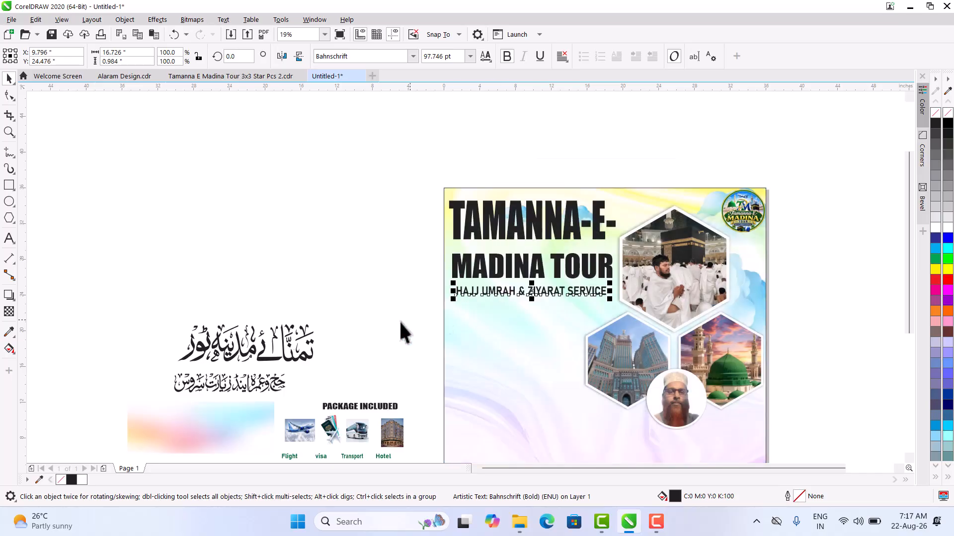
Place the large Urdu title and the smaller Urdu line below it under the HAJJ UMRAH & ZIYARAT SERVICE text.
click(241, 348)
drag(242, 348, 508, 326)
drag(224, 388, 510, 362)
scroll(520, 373, up, 2)
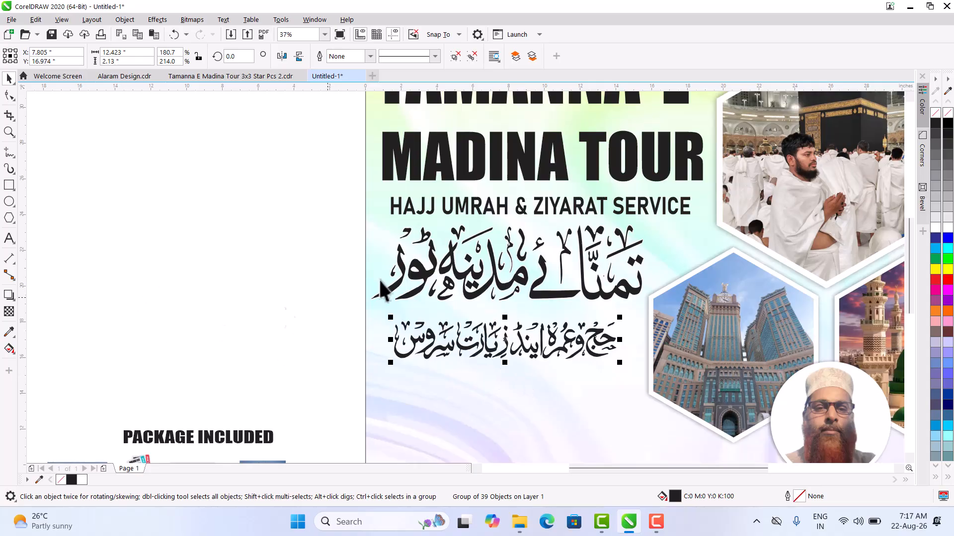
drag(513, 353, 515, 362)
scroll(217, 334, down, 2)
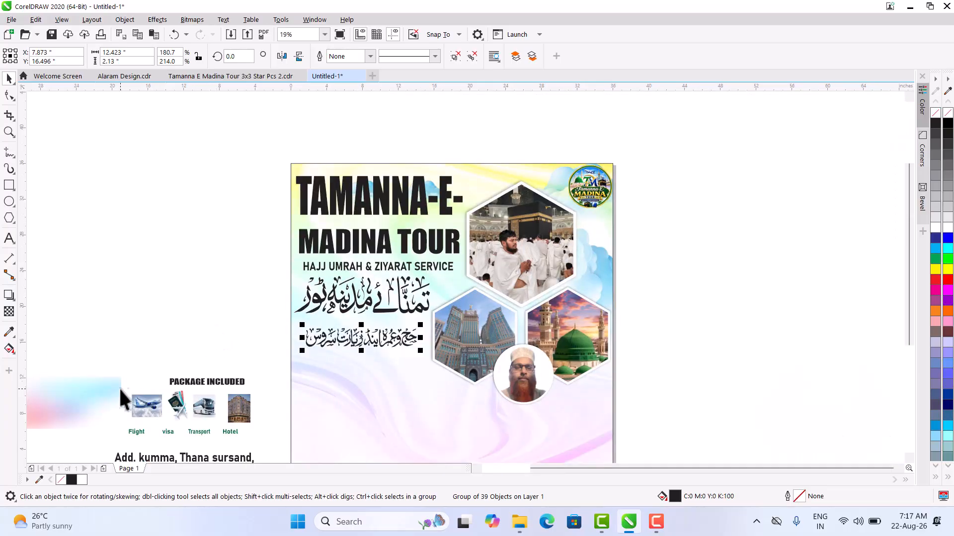
Draw a rectangle about 16 by 6.5 inches on the page below the smaller Urdu line.
scroll(231, 378, down, 3)
scroll(182, 403, up, 3)
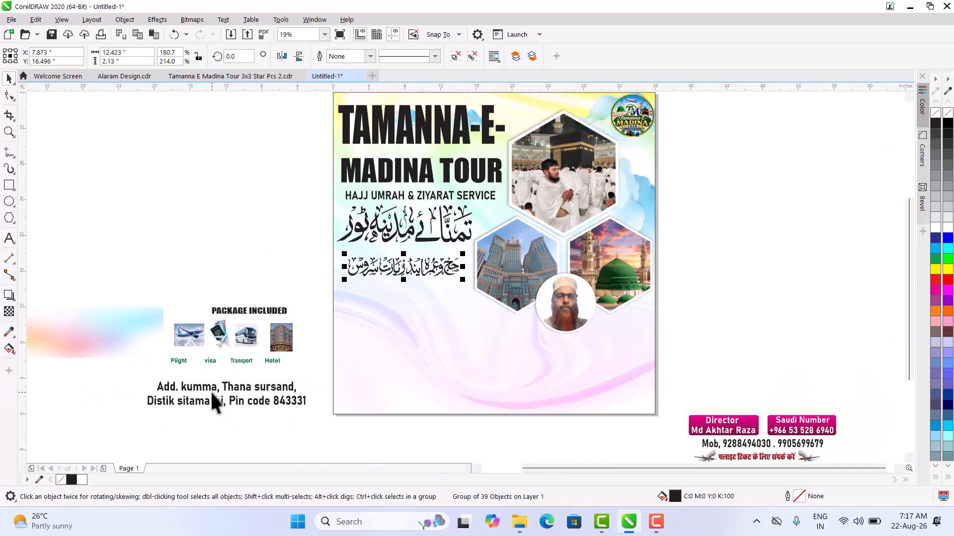
scroll(417, 309, up, 2)
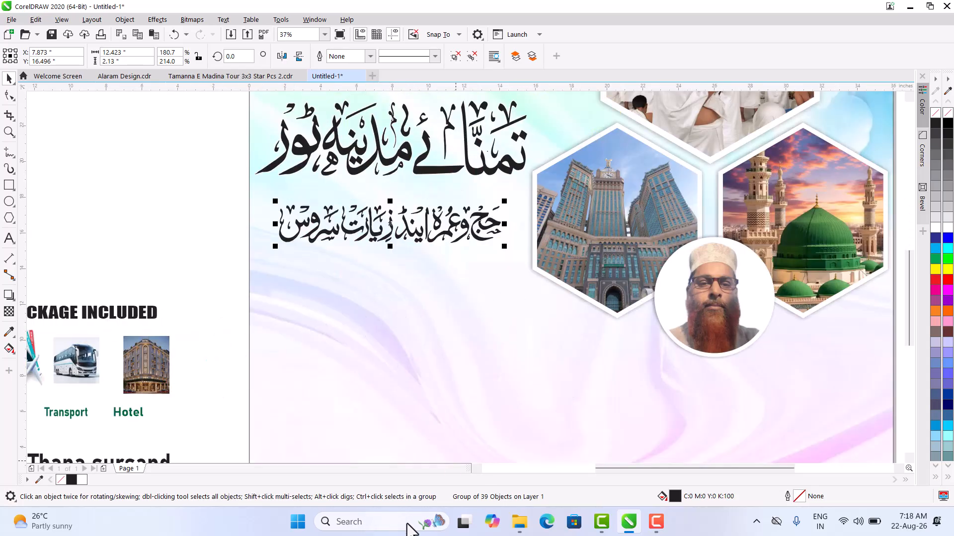
scroll(370, 282, down, 4)
scroll(276, 288, up, 4)
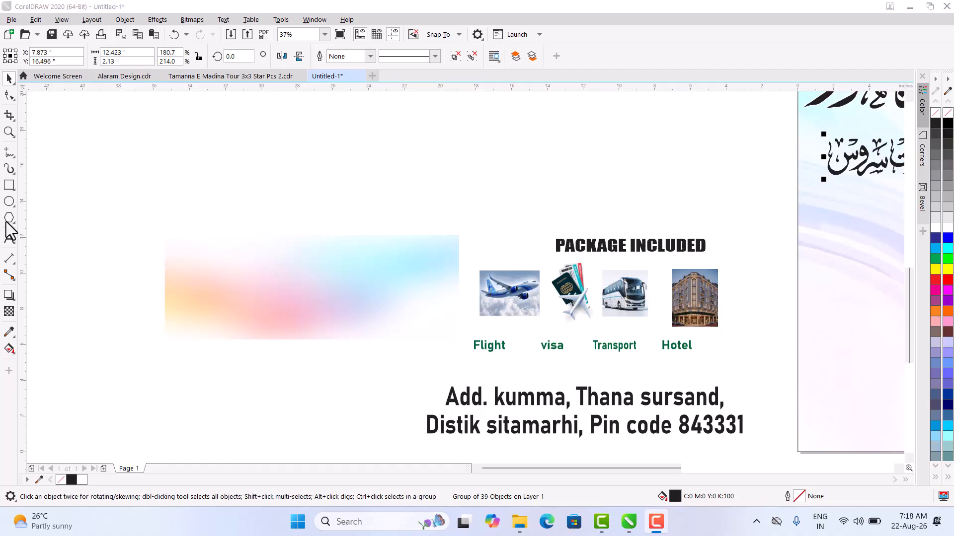
click(10, 186)
scroll(175, 183, down, 5)
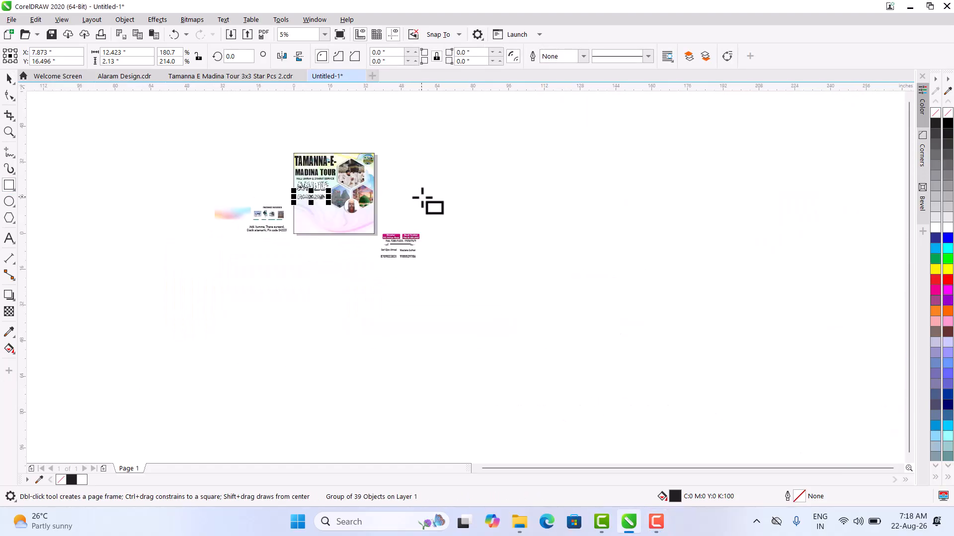
scroll(298, 208, up, 2)
scroll(277, 225, up, 3)
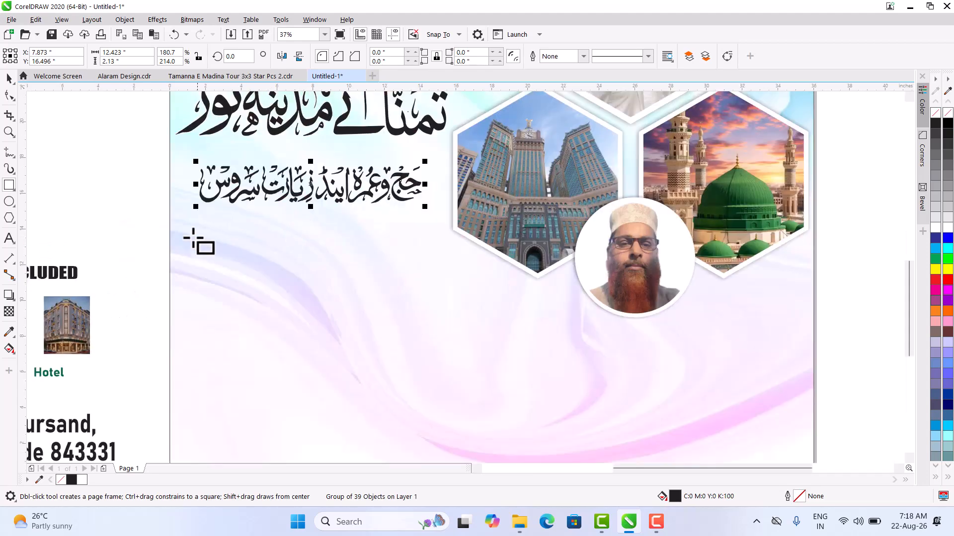
drag(184, 256, 469, 371)
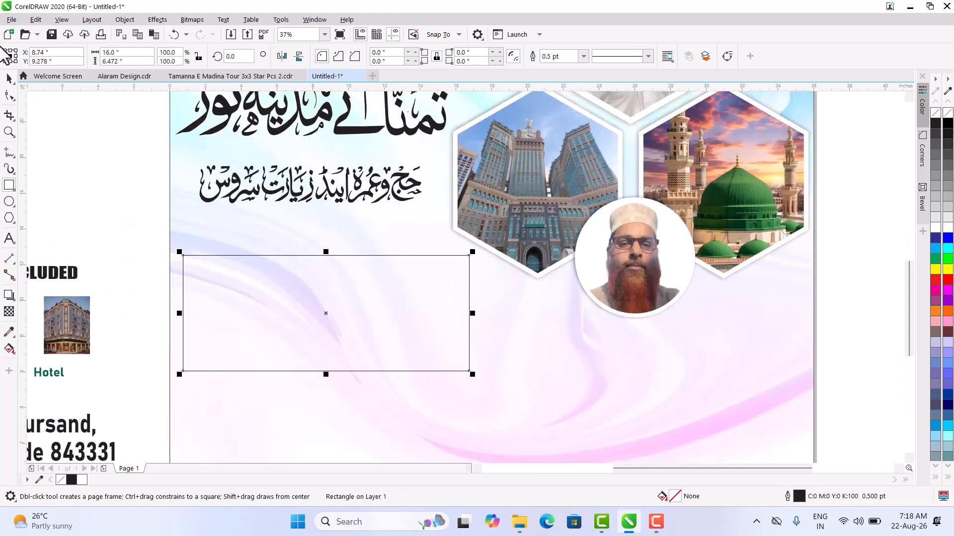
Round all four corners of the new rectangle to a radius of about 0.89 inch with the Shape tool.
click(9, 95)
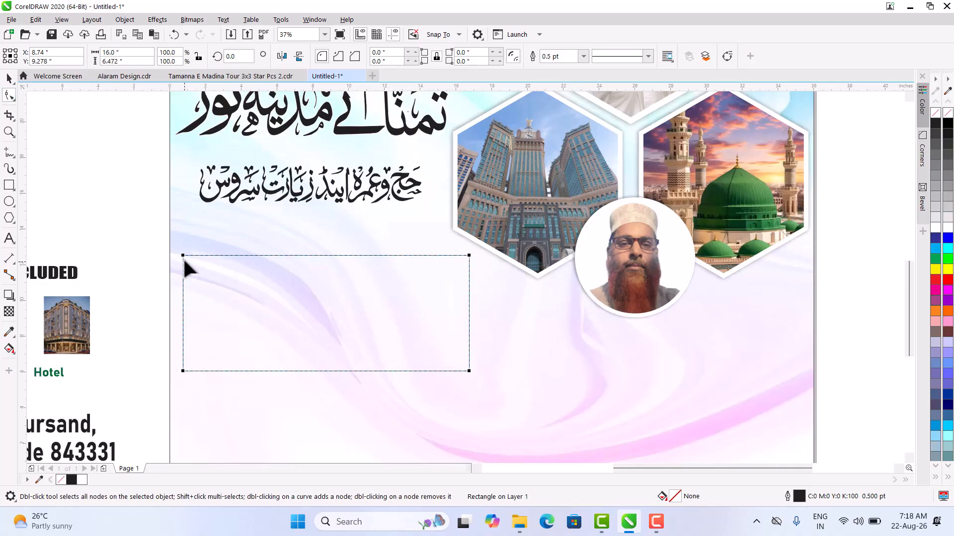
drag(184, 257, 192, 260)
key(ctrl+z)
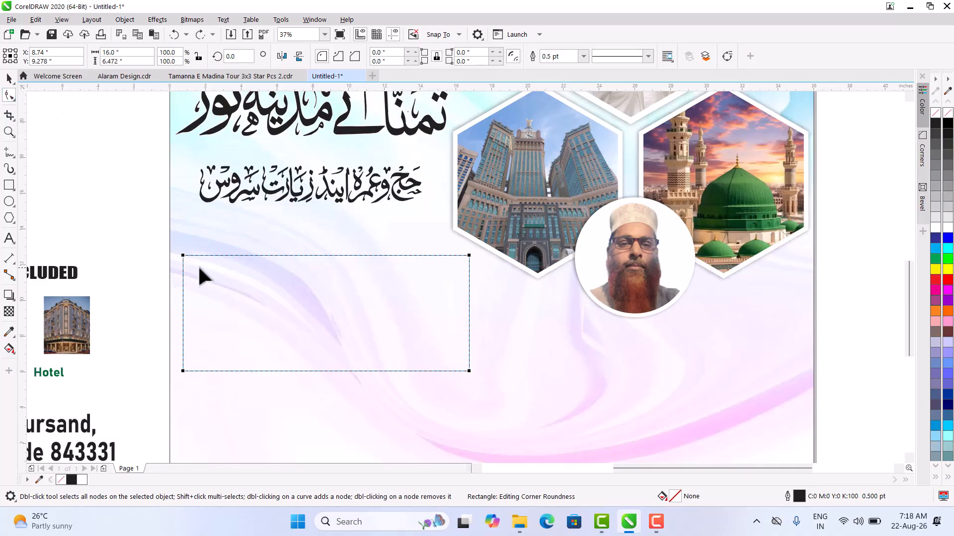
drag(184, 257, 199, 267)
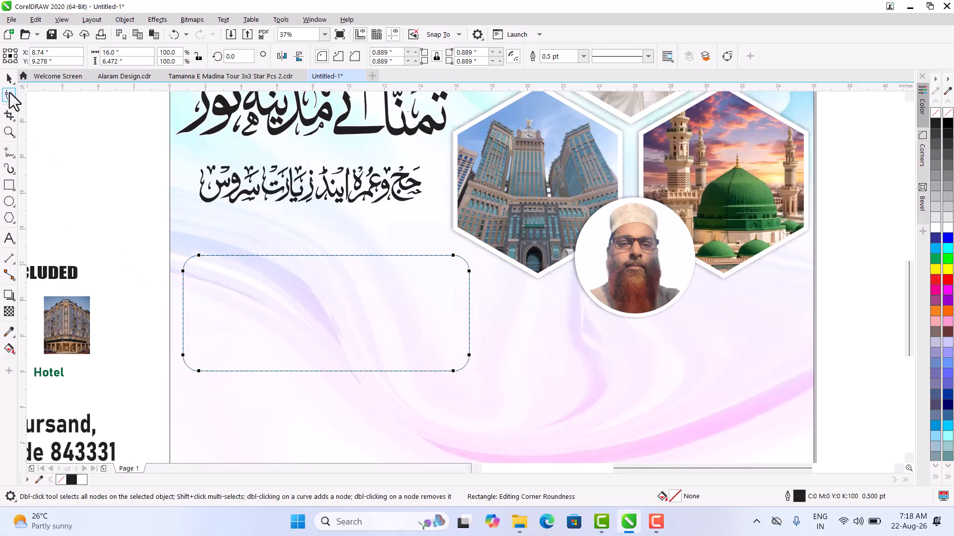
click(6, 80)
PowerClip the soft orange, pink and blue gradient bitmap inside the rounded rectangle.
scroll(548, 357, down, 1)
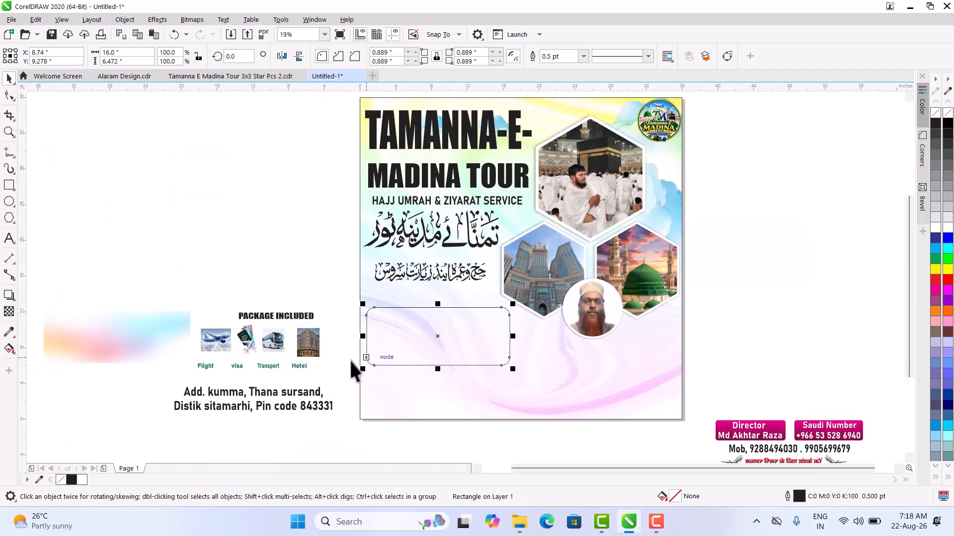
click(100, 335)
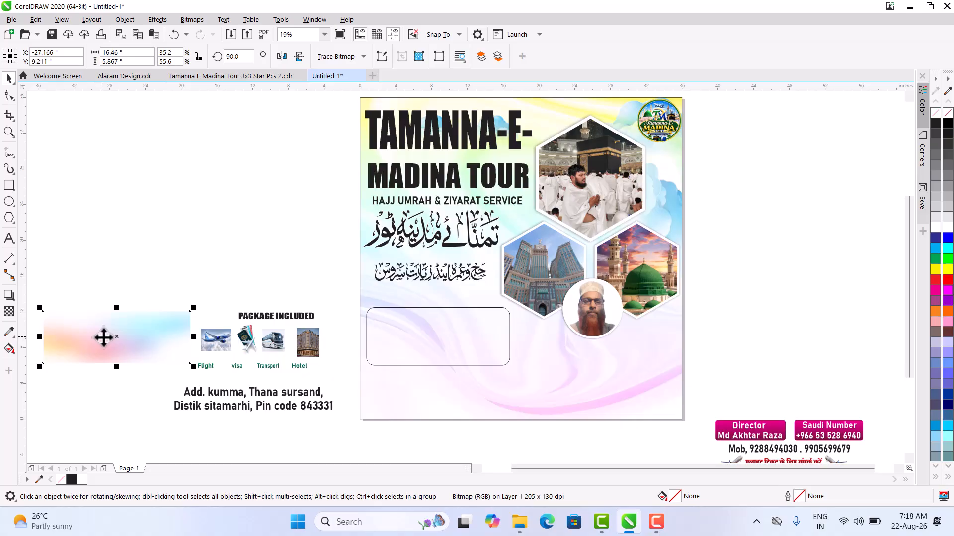
right_click(103, 338)
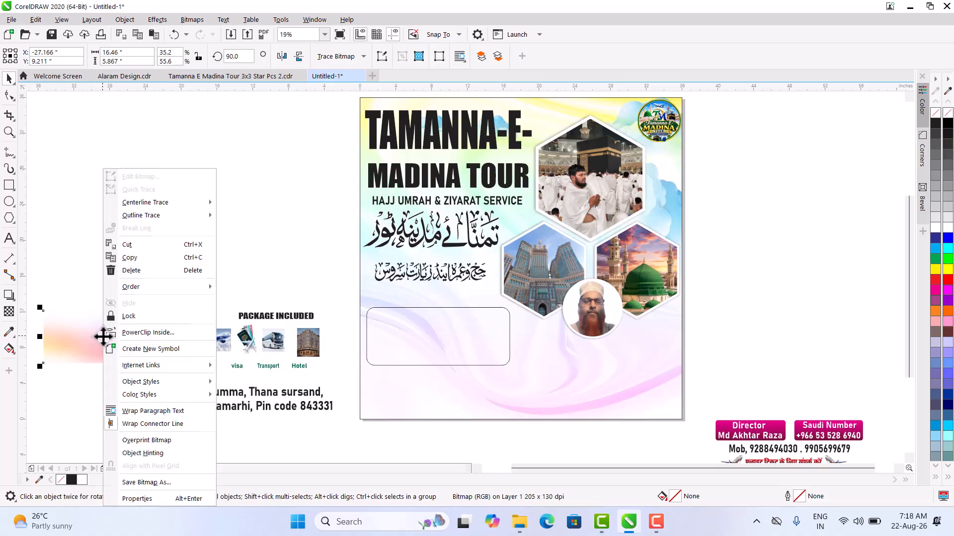
click(168, 337)
click(405, 335)
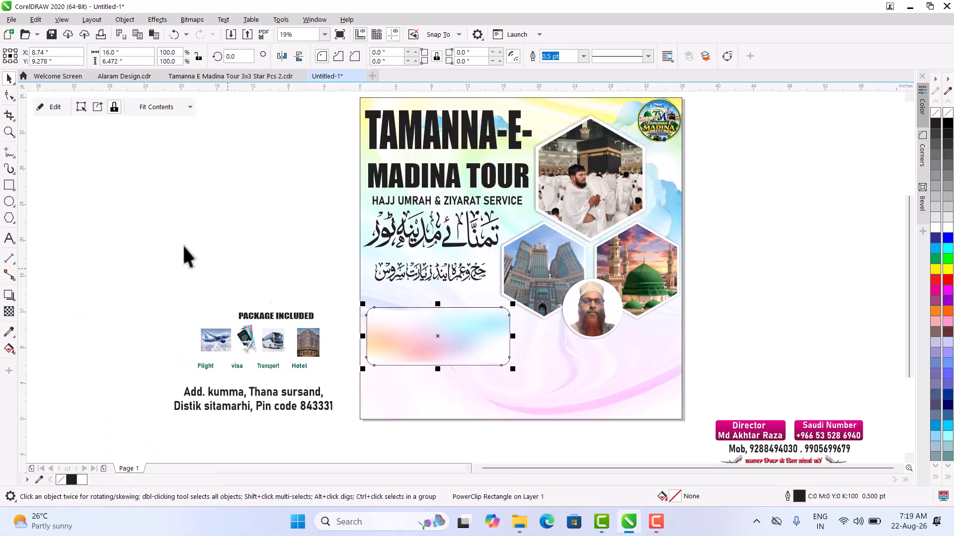
Reduce the rounded gradient panel's height to about 5.67 inches, keeping its centre in place.
scroll(501, 309, up, 3)
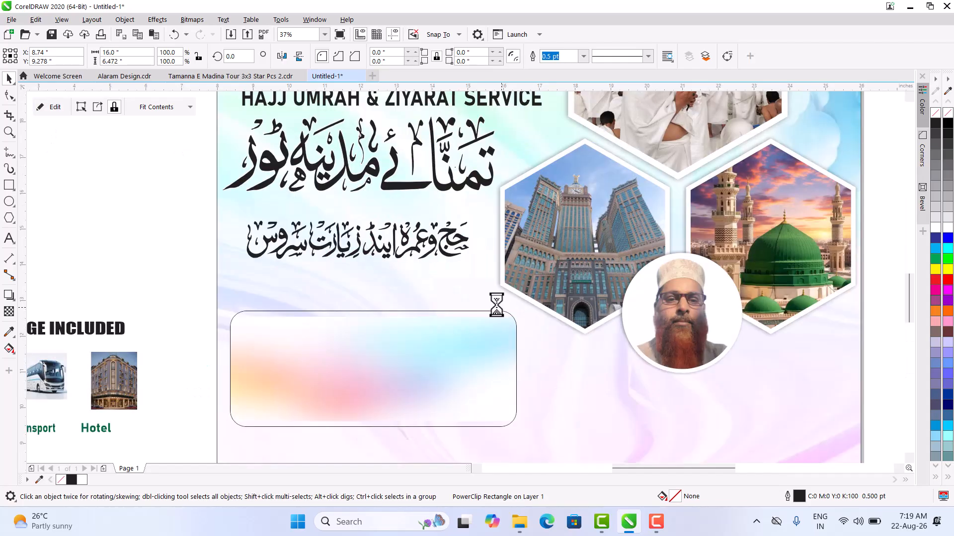
scroll(358, 324, down, 3)
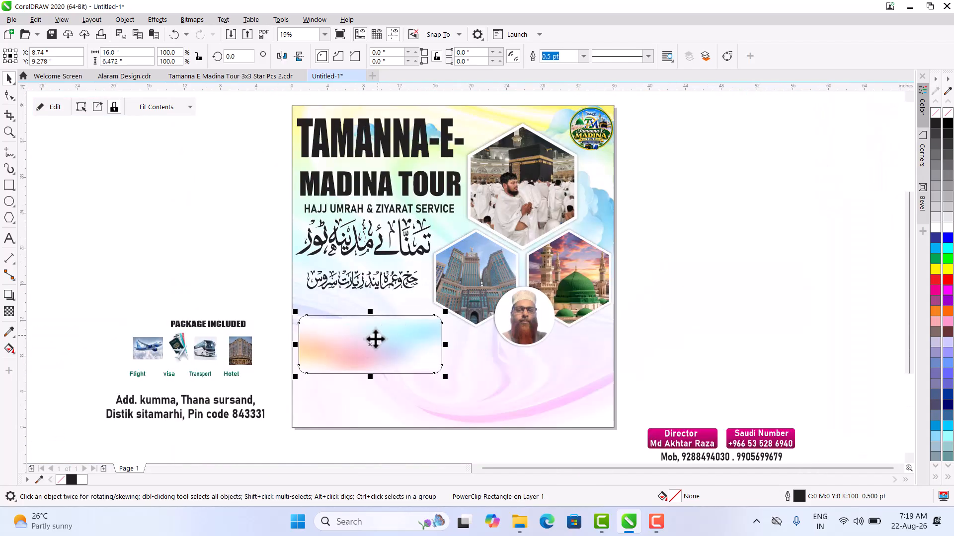
scroll(377, 395, up, 1)
click(372, 370)
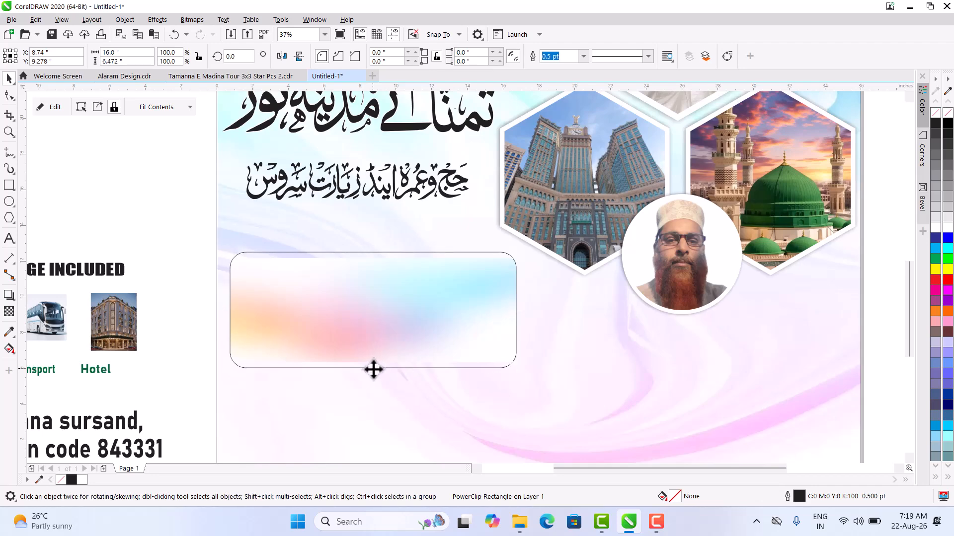
drag(372, 372, 392, 362)
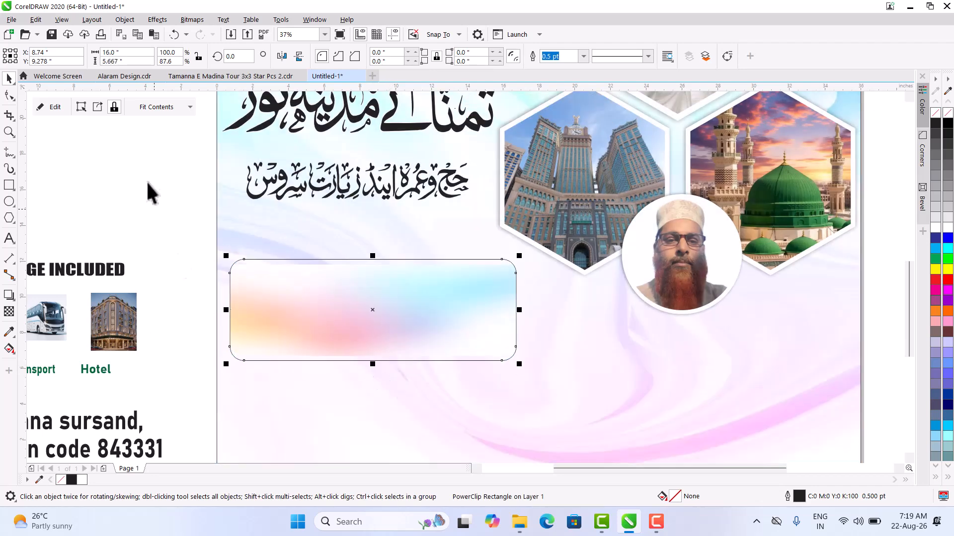
Edit the panel's PowerClip contents and stretch the gradient bitmap to about 6.2 inches high so it fills the frame.
click(66, 110)
click(352, 322)
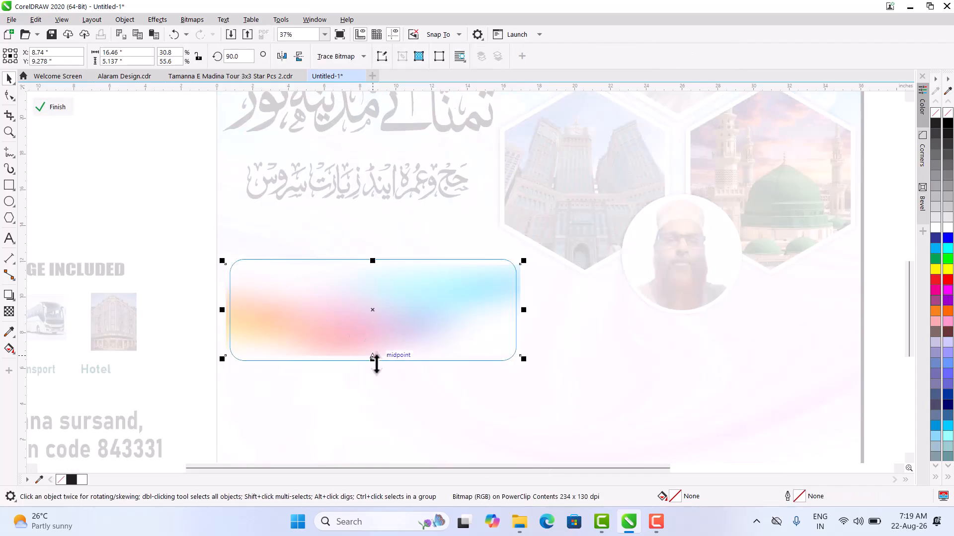
scroll(371, 362, up, 1)
drag(368, 344, 370, 366)
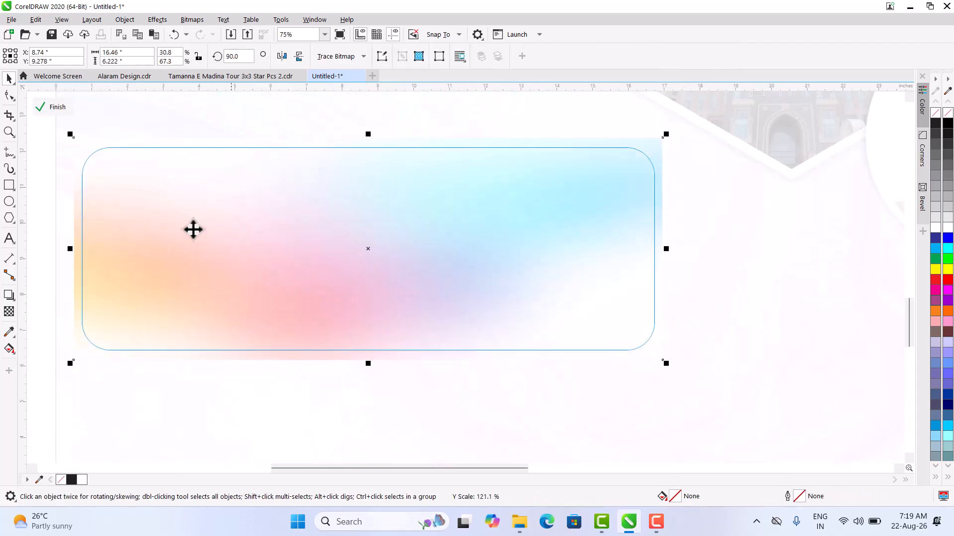
click(46, 109)
scroll(378, 248, down, 1)
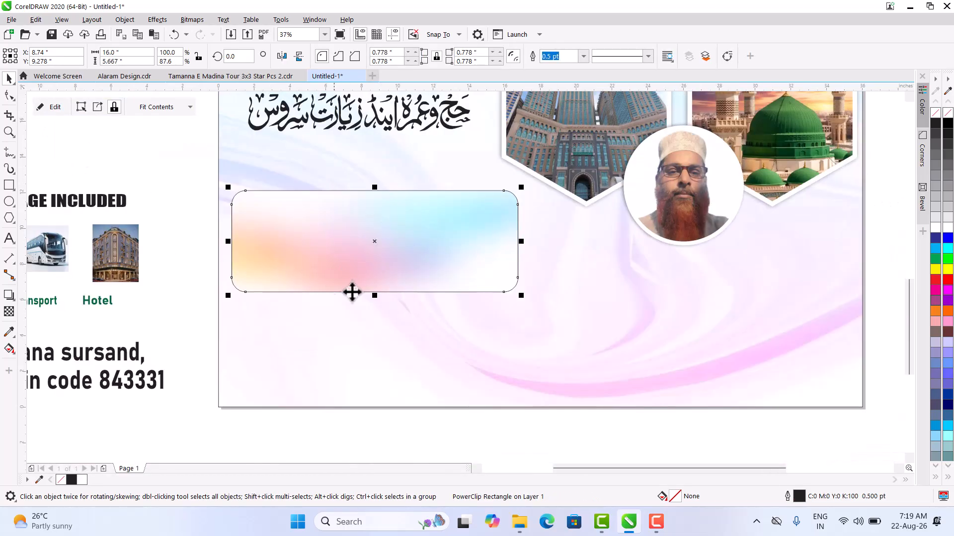
Give the gradient panel a white outline placed behind the fill and scaled with the object.
scroll(323, 226, down, 1)
right_click(934, 230)
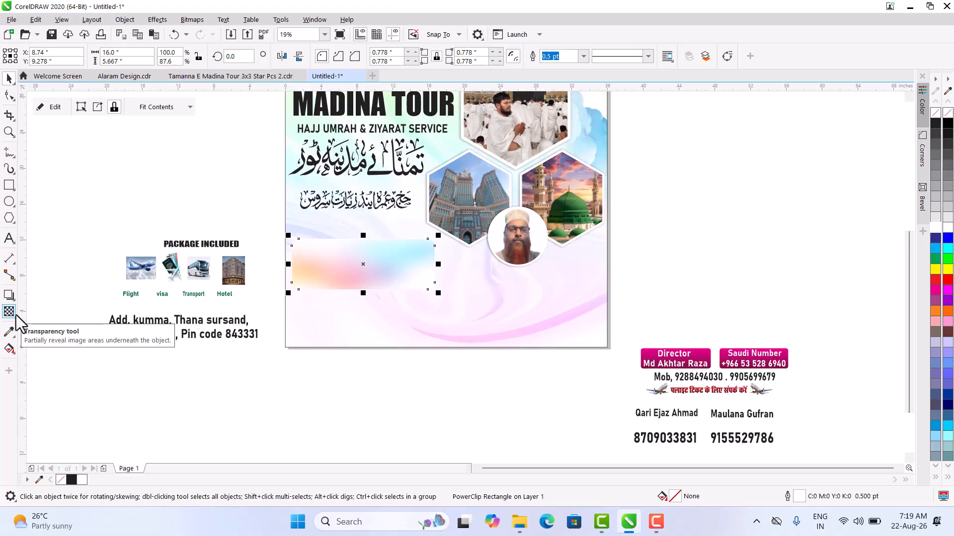
key(F12)
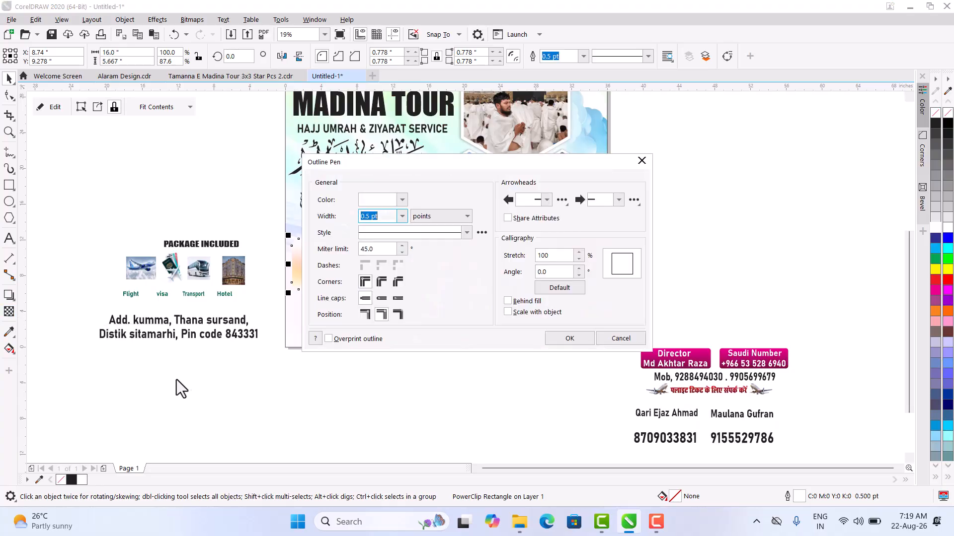
click(507, 301)
click(507, 312)
Set the gradient panel's outline width to 24 pt.
click(369, 218)
click(401, 217)
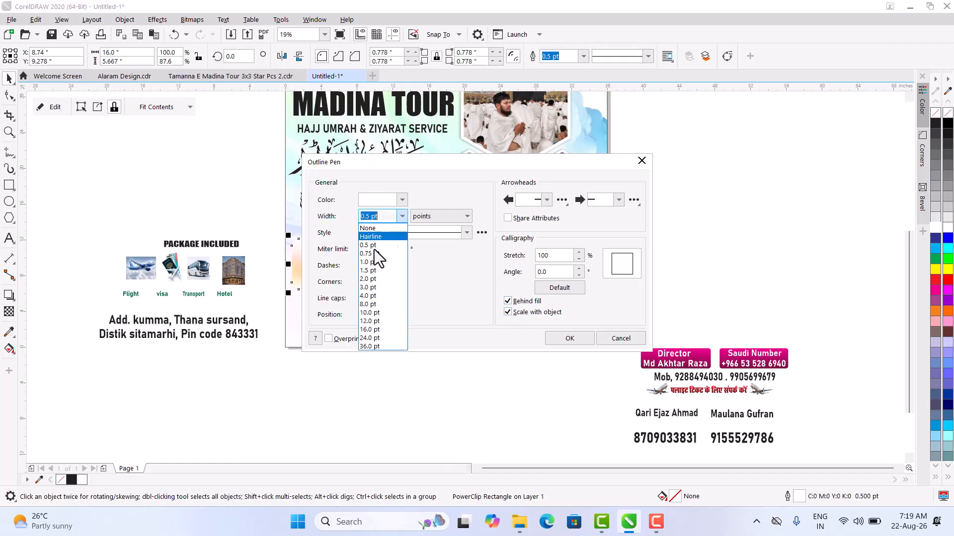
click(378, 312)
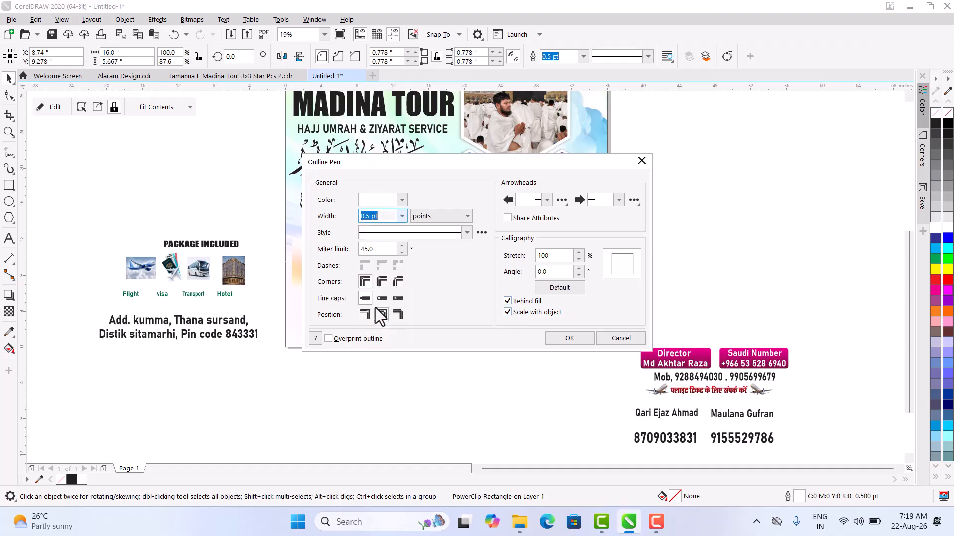
click(401, 218)
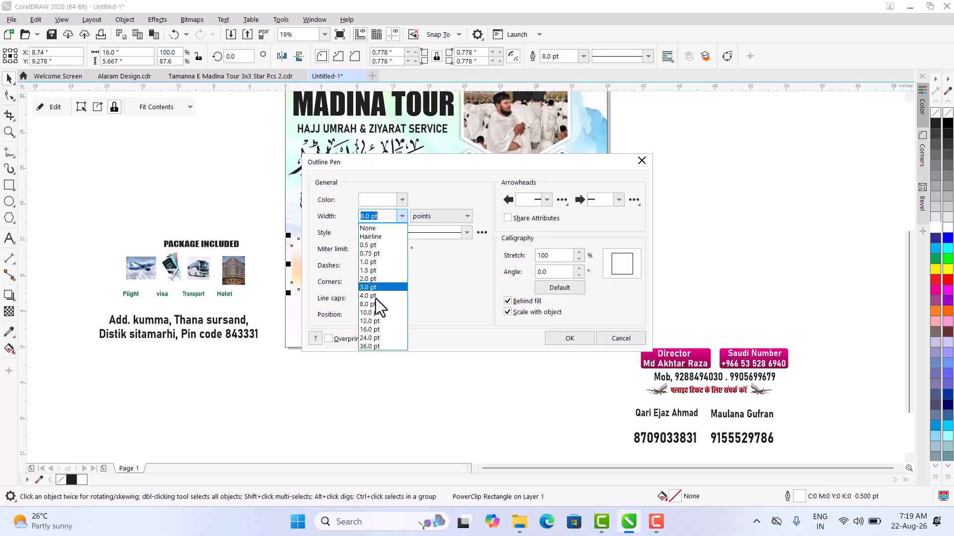
click(372, 338)
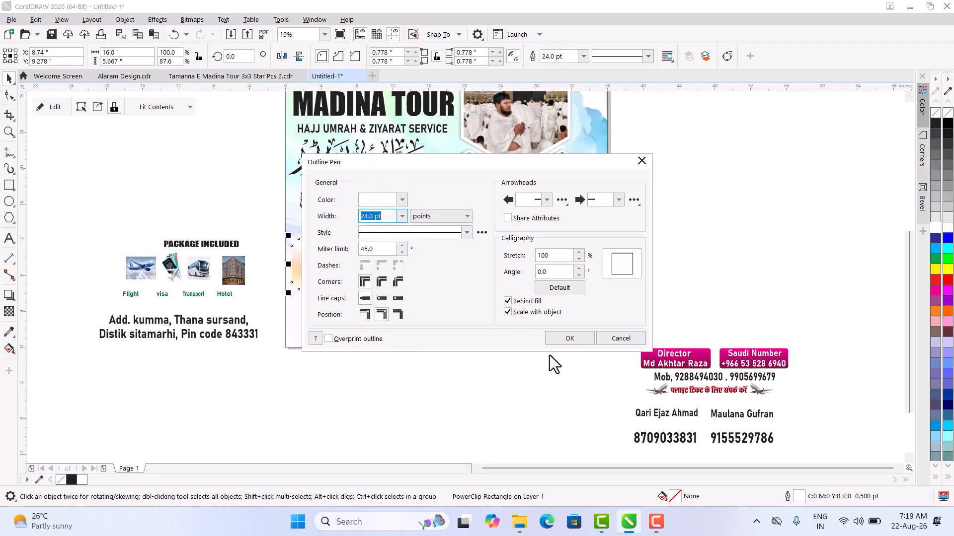
click(566, 338)
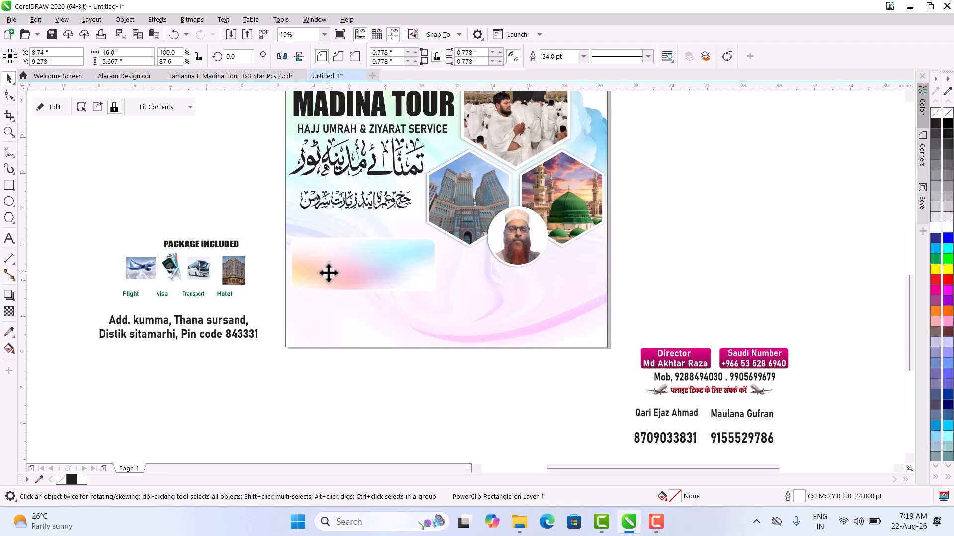
Apply the Inner Edge shadow preset to the gradient panel and switch it to a drop shadow.
scroll(325, 271, up, 2)
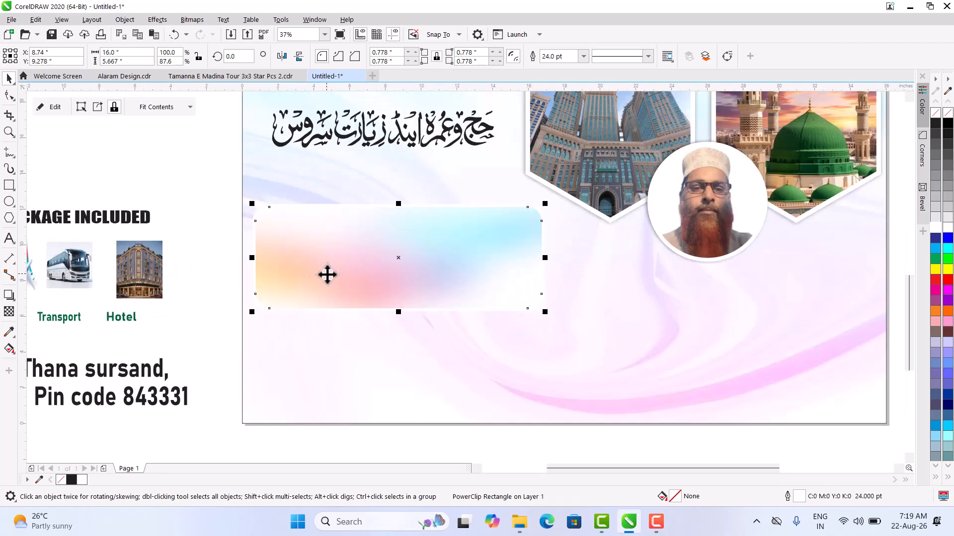
click(9, 295)
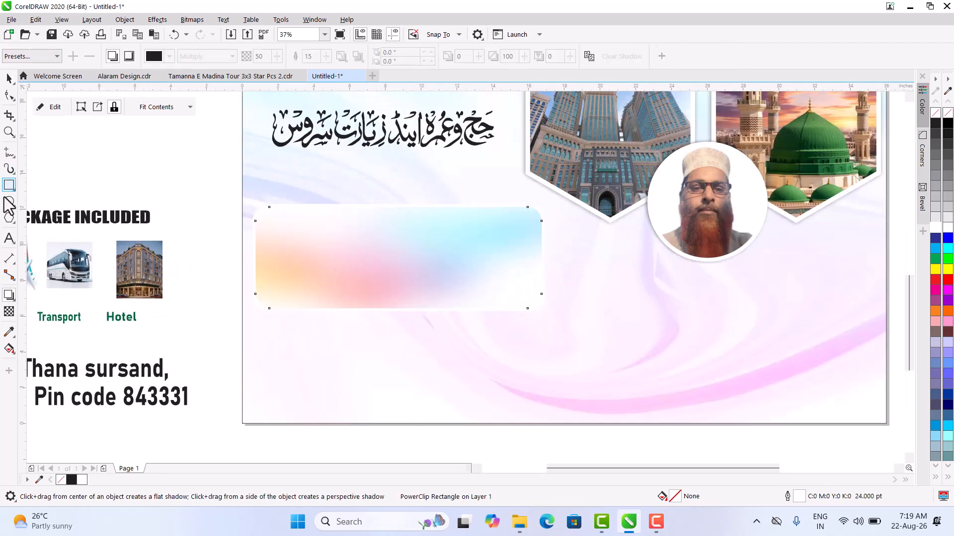
click(22, 56)
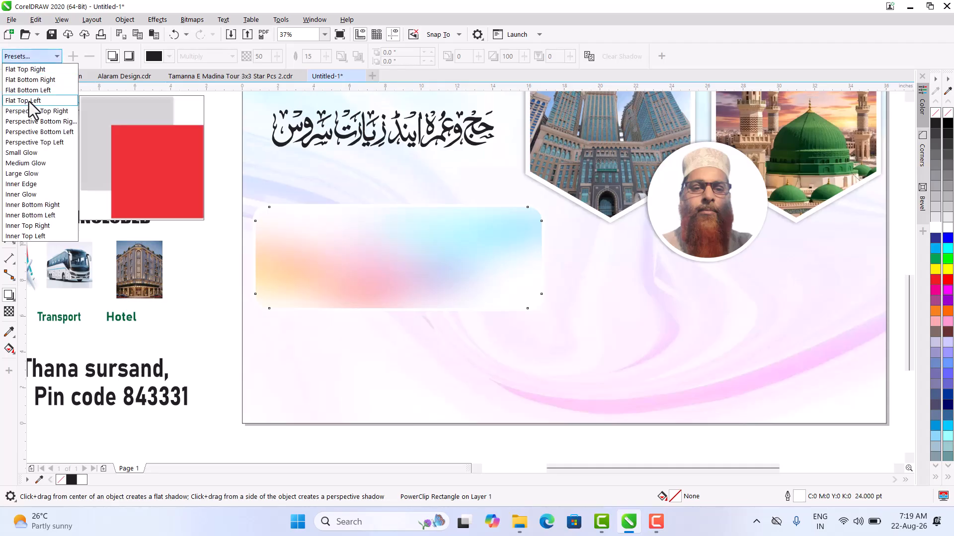
click(29, 185)
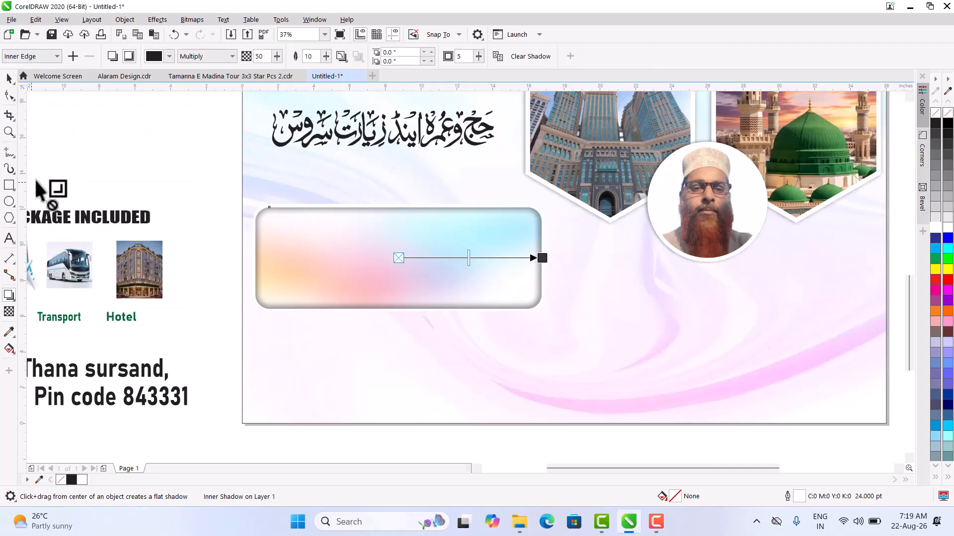
click(112, 56)
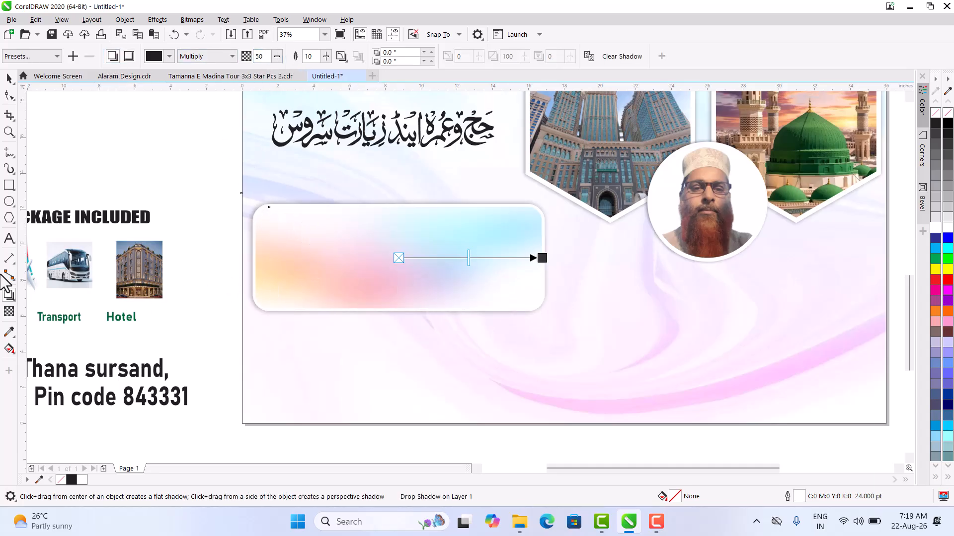
click(9, 80)
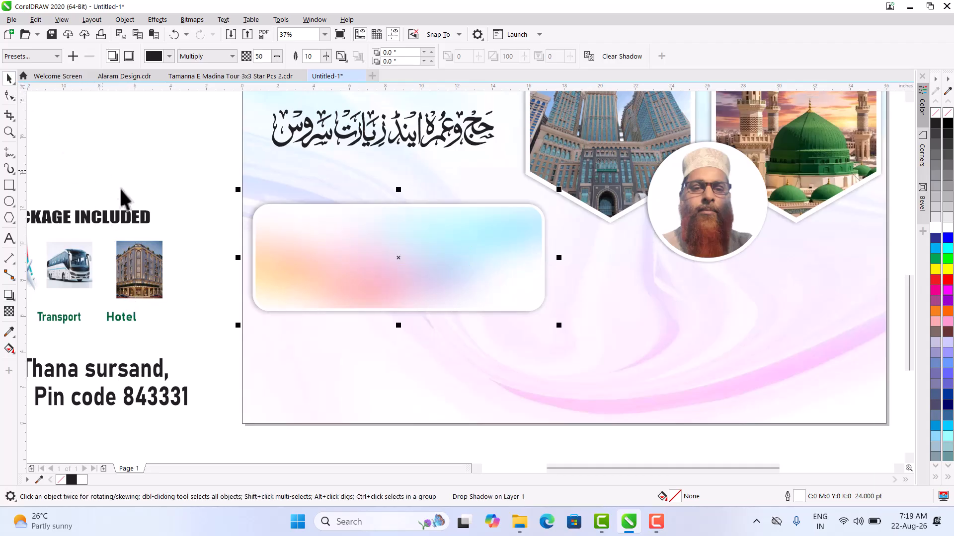
scroll(129, 270, down, 2)
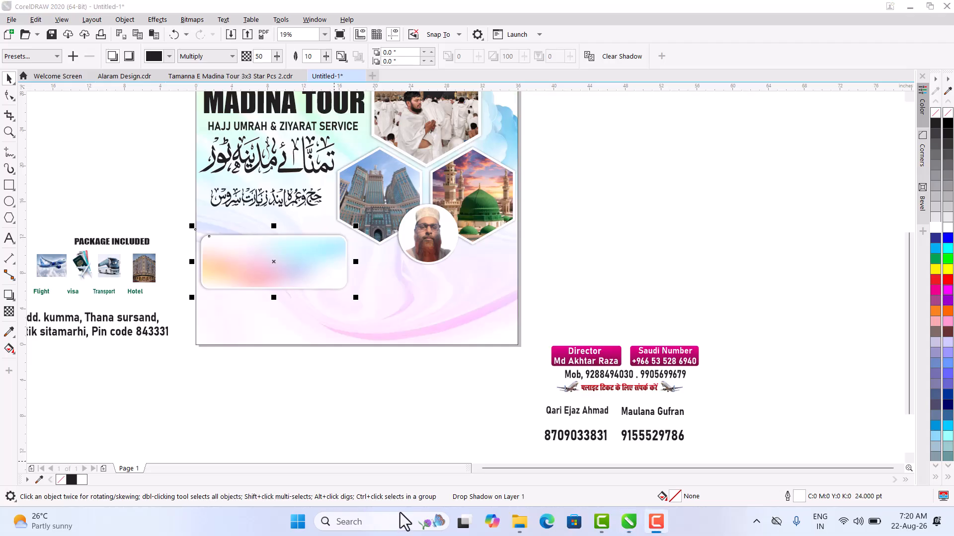
scroll(111, 230, up, 2)
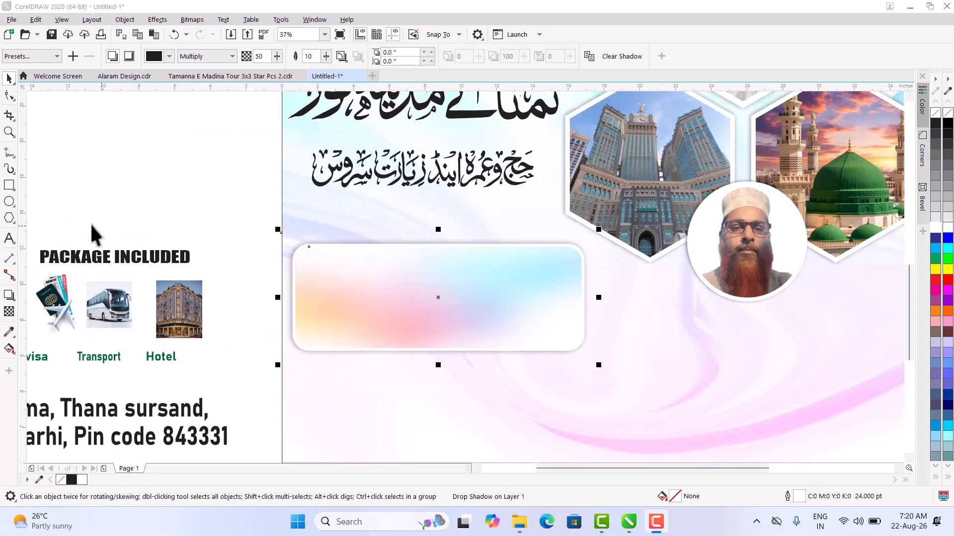
Draw a rectangle about 7.2 × 0.9 inches across the upper part of the gradient panel.
click(9, 185)
scroll(444, 255, up, 2)
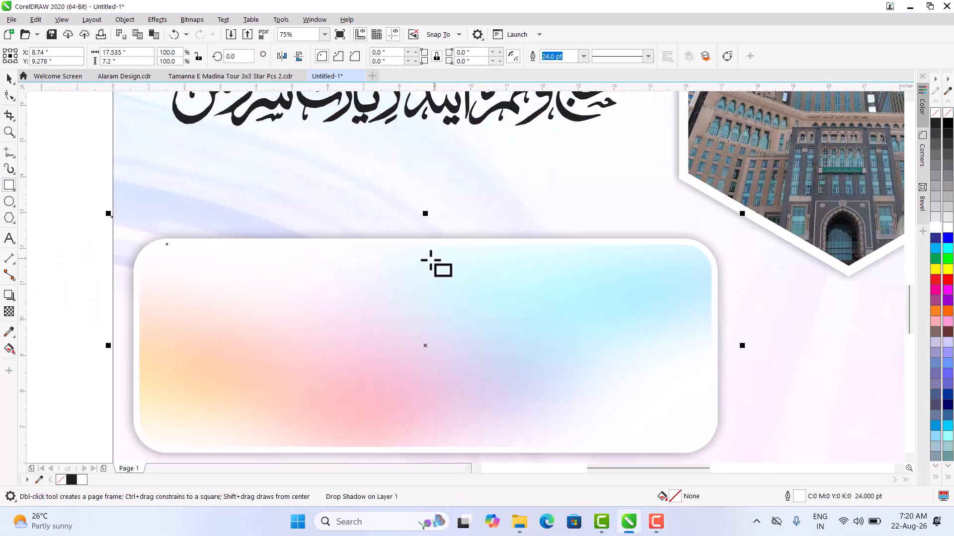
mouse_move(288, 252)
mouse_down()
mouse_move(526, 291)
mouse_move(546, 284)
mouse_up()
click(9, 78)
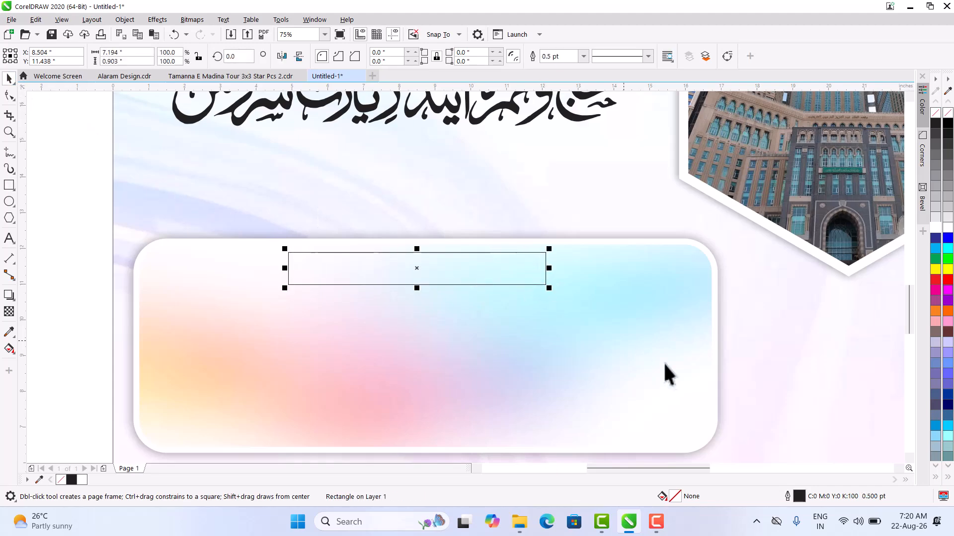
Move the rectangle onto the PACKAGE INCLUDED heading beside the page and widen it to about 9.3 inches.
scroll(589, 305, down, 2)
drag(540, 286, 204, 282)
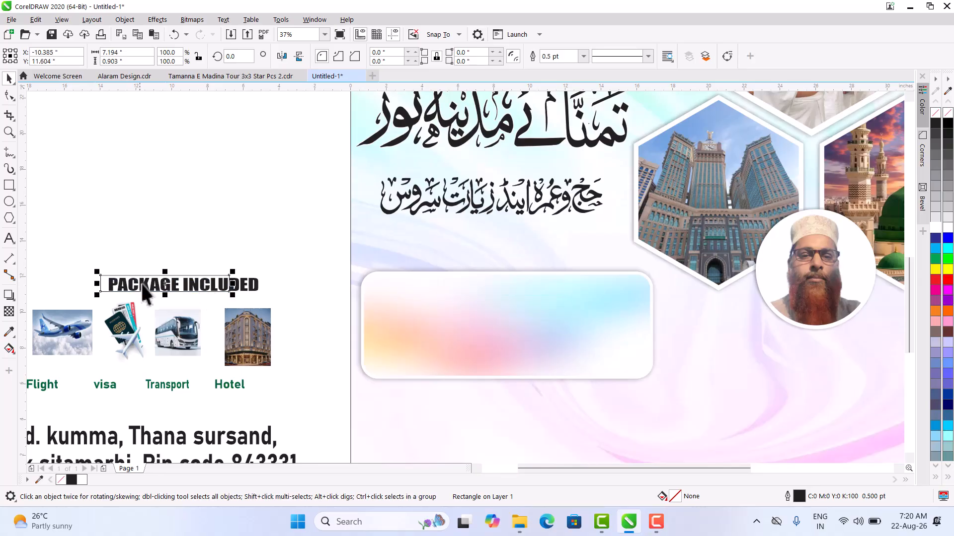
scroll(214, 328, up, 2)
drag(248, 245, 325, 280)
Fit the rectangle around the PACKAGE INCLUDED text with even margins, resizing it to about 8.76 × 0.93 inches.
scroll(325, 279, down, 3)
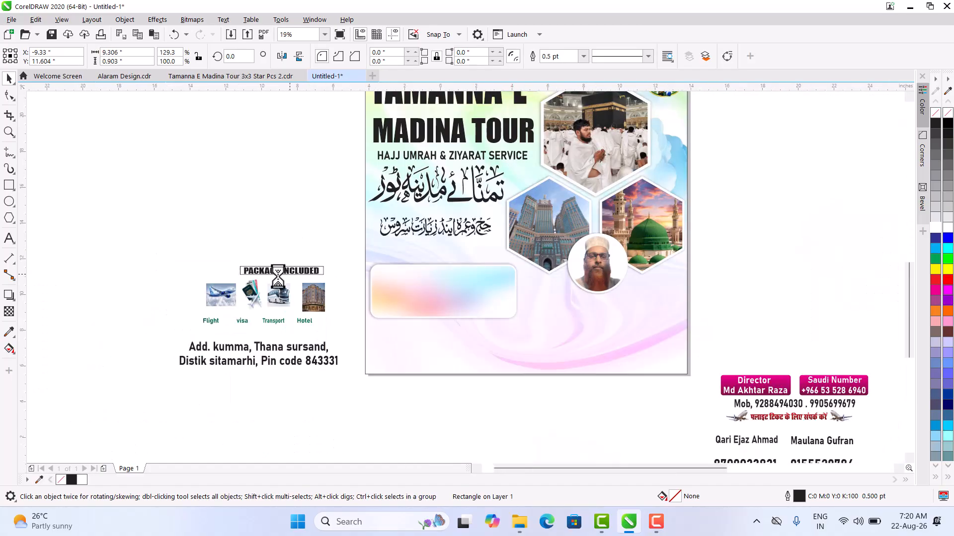
scroll(273, 278, up, 3)
scroll(274, 279, up, 4)
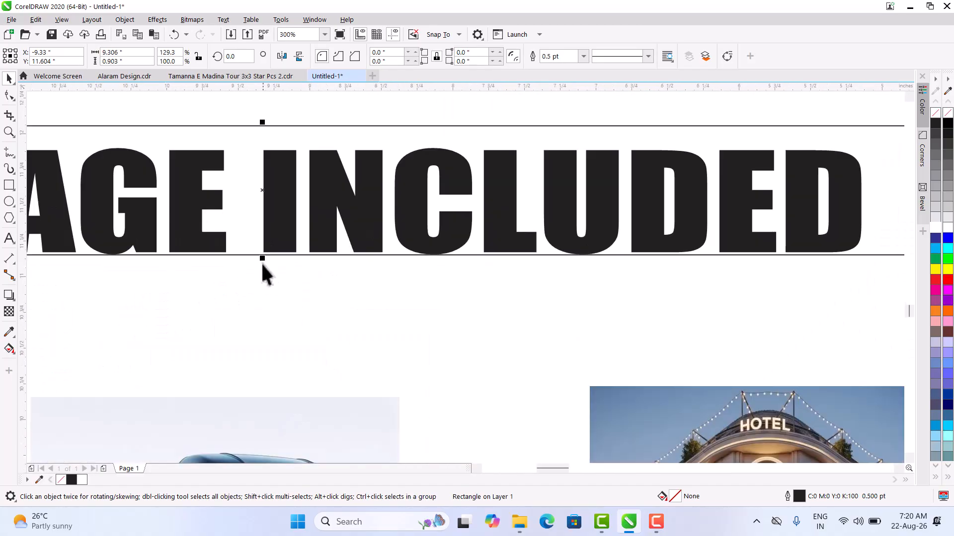
drag(263, 262, 276, 264)
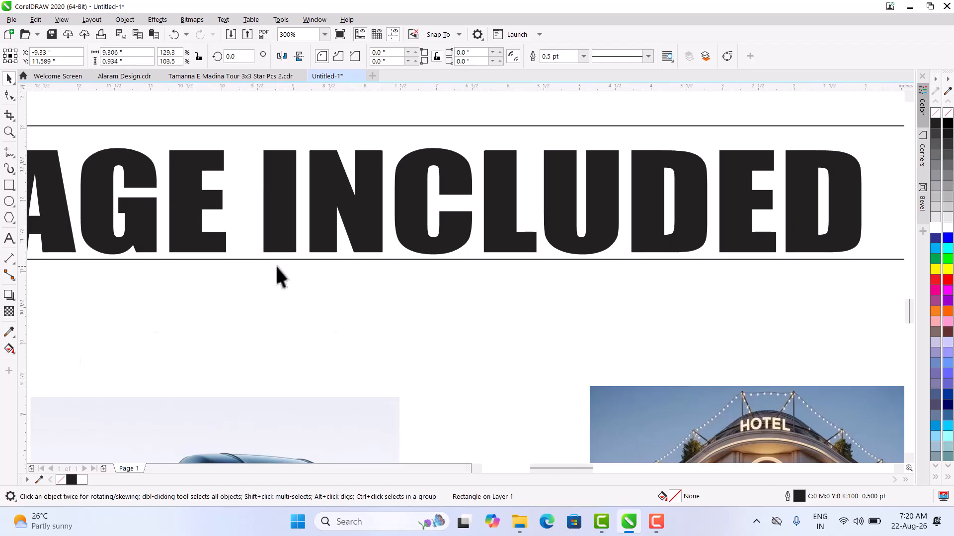
scroll(275, 264, down, 2)
scroll(601, 232, up, 2)
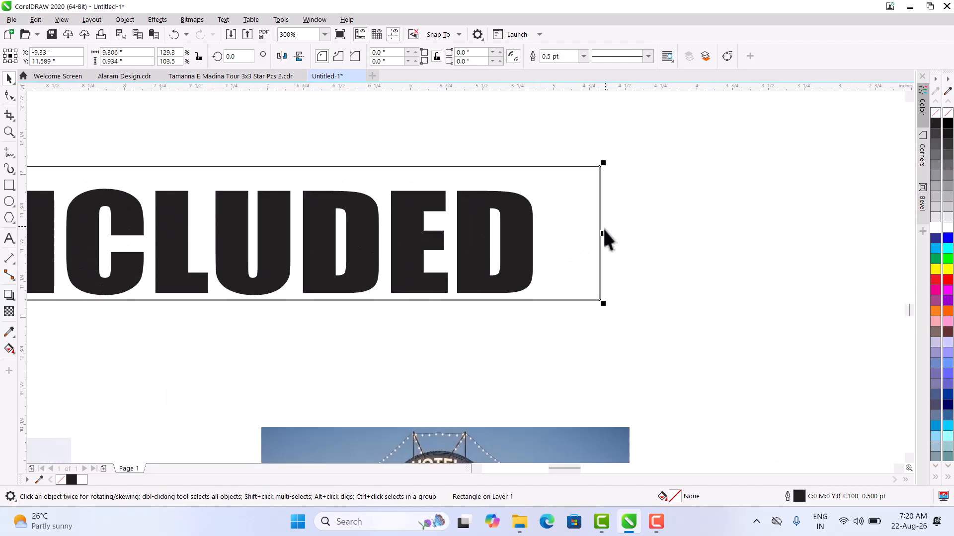
drag(603, 231, 561, 251)
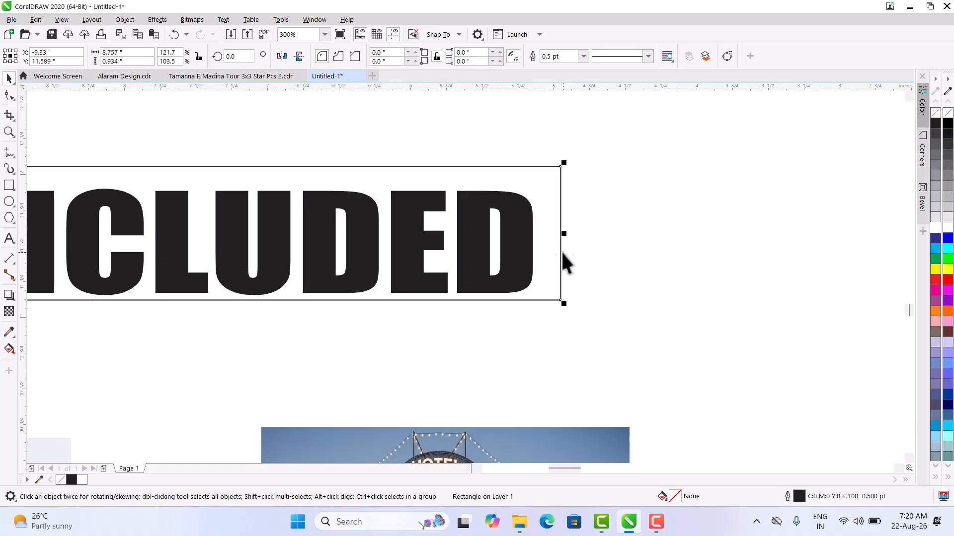
scroll(443, 250, down, 2)
scroll(336, 308, down, 2)
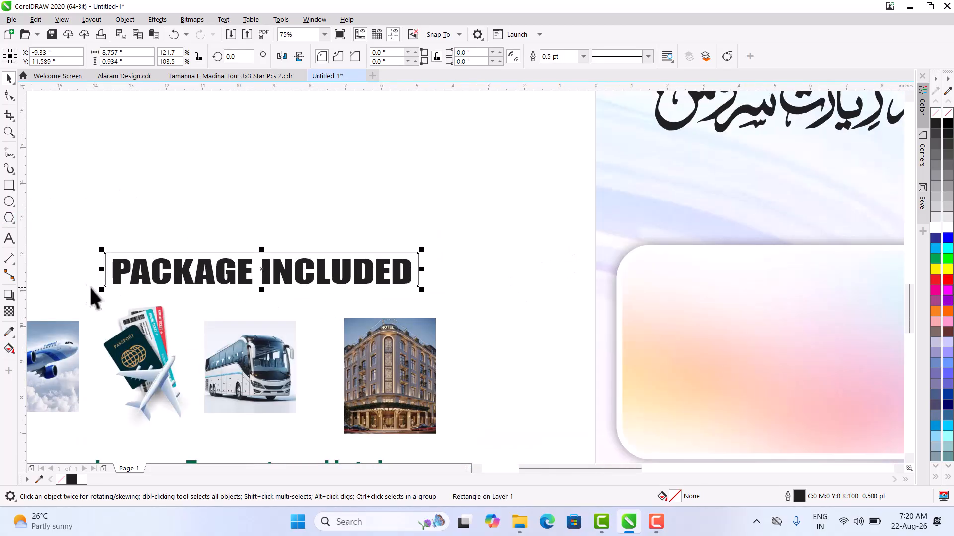
Round all corners of the rectangle around the PACKAGE INCLUDED text to about 0.139 inch.
scroll(69, 248, up, 2)
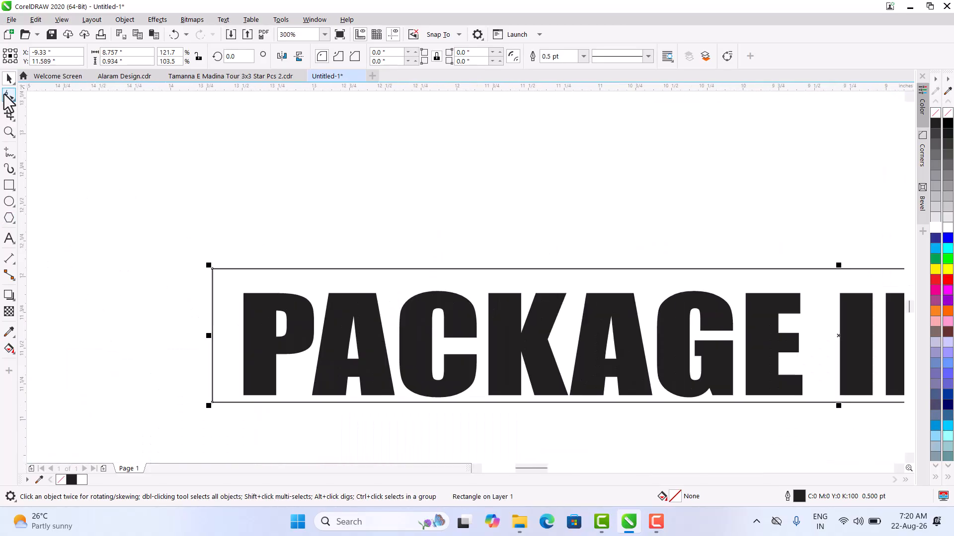
click(9, 95)
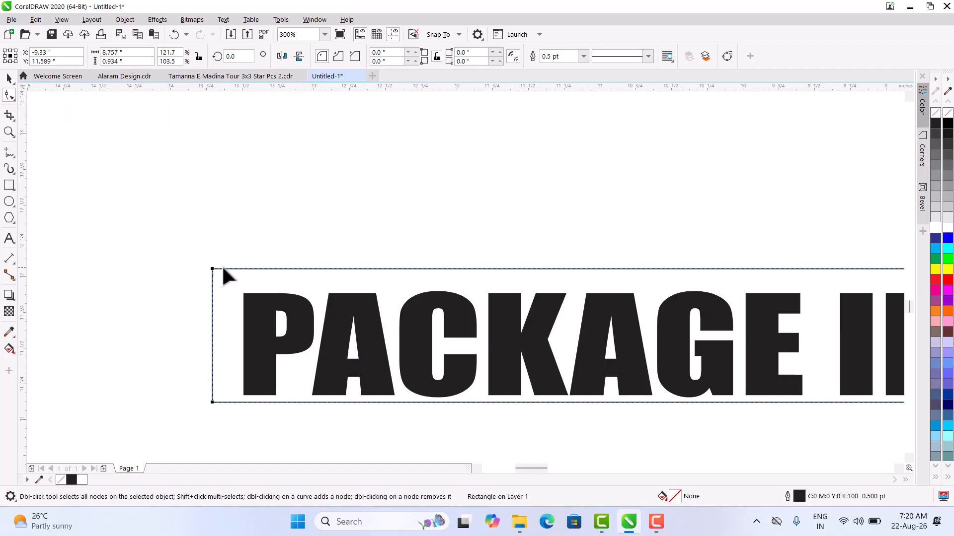
drag(212, 269, 214, 279)
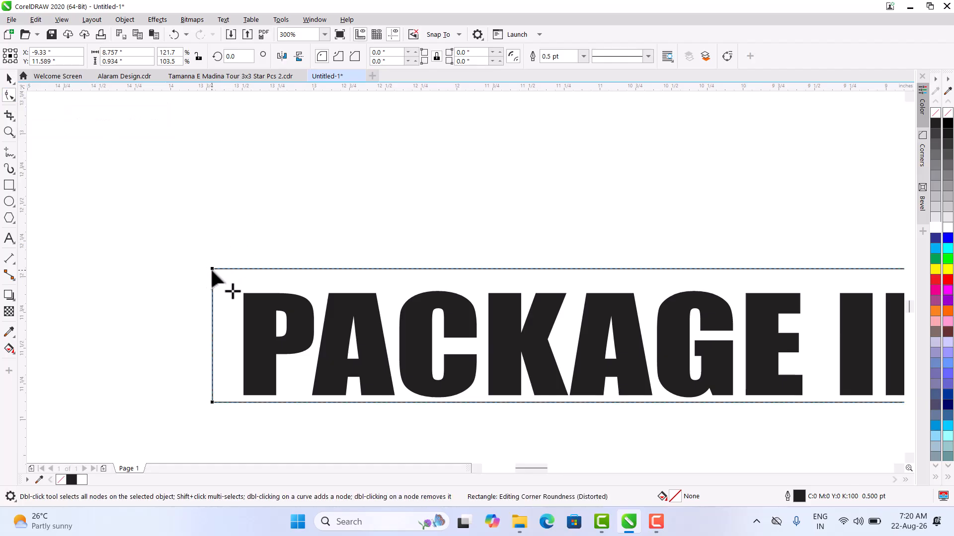
click(9, 79)
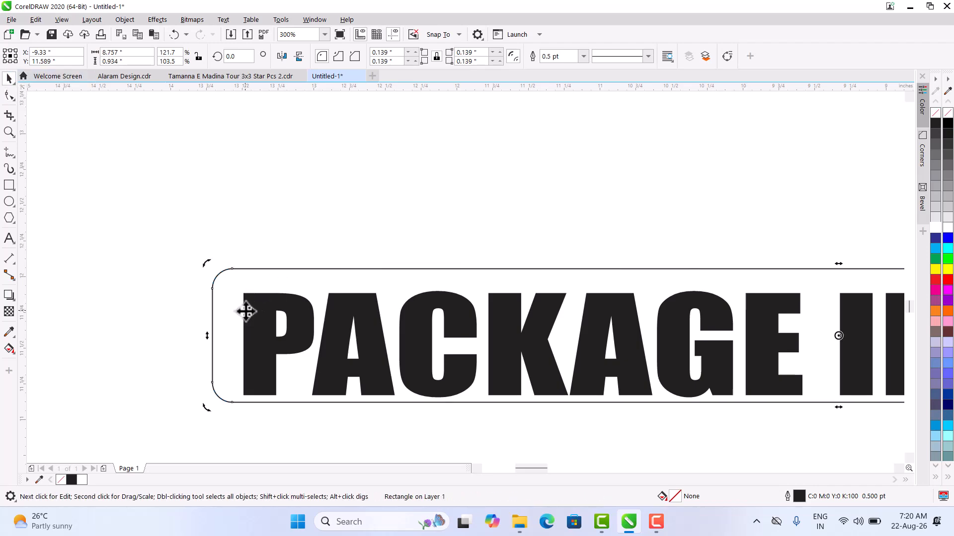
Apply a vertical linear fountain fill to the rounded rectangle behind the PACKAGE INCLUDED text.
drag(126, 245, 686, 443)
scroll(341, 344, down, 2)
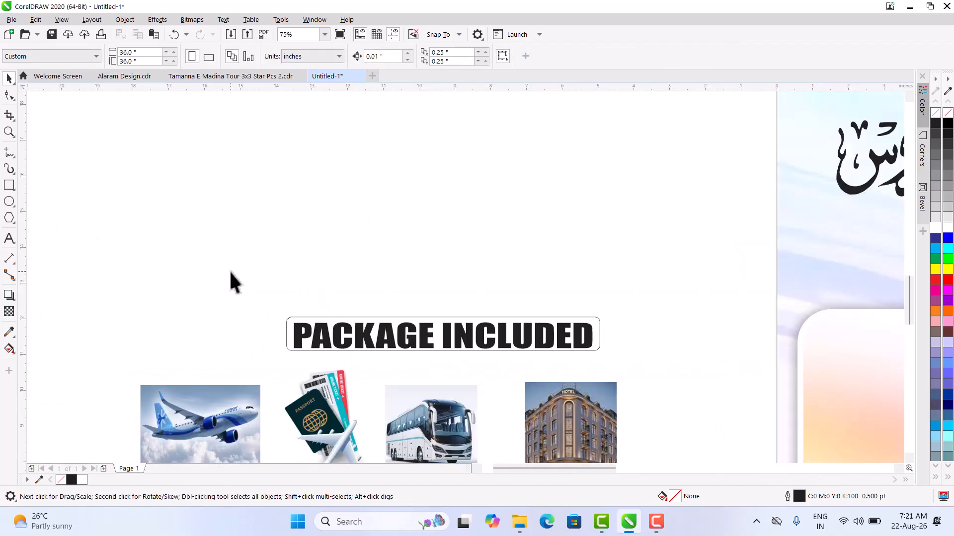
drag(585, 378, 597, 371)
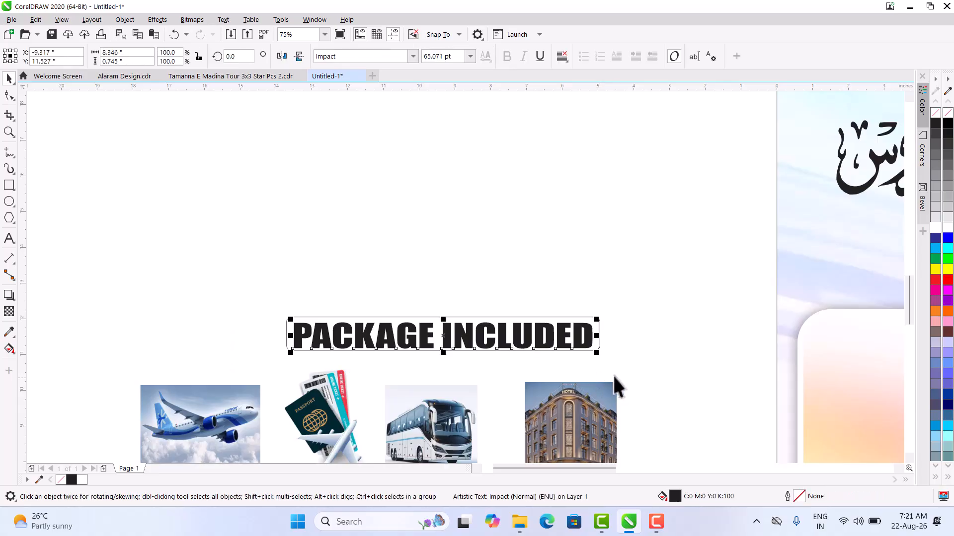
scroll(613, 325, up, 2)
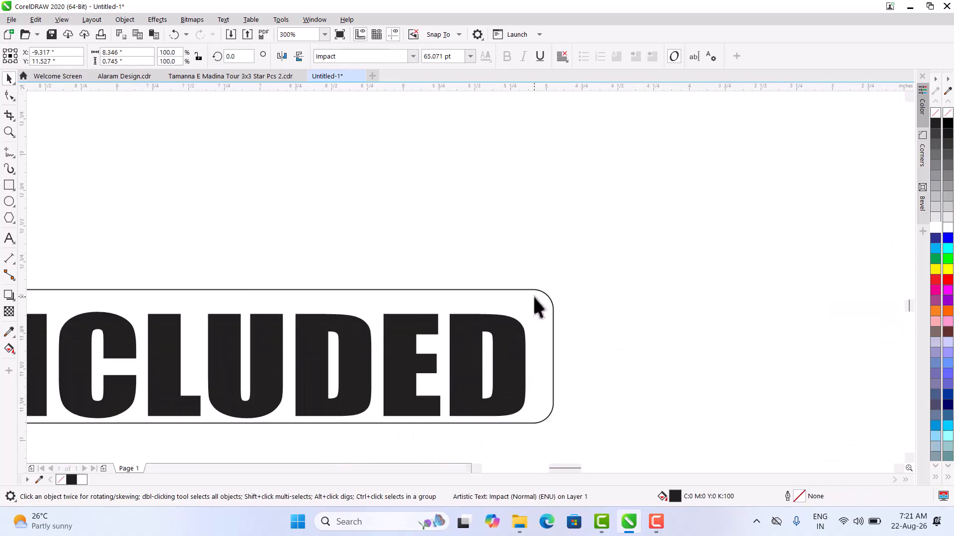
click(541, 297)
scroll(611, 320, down, 1)
key(g)
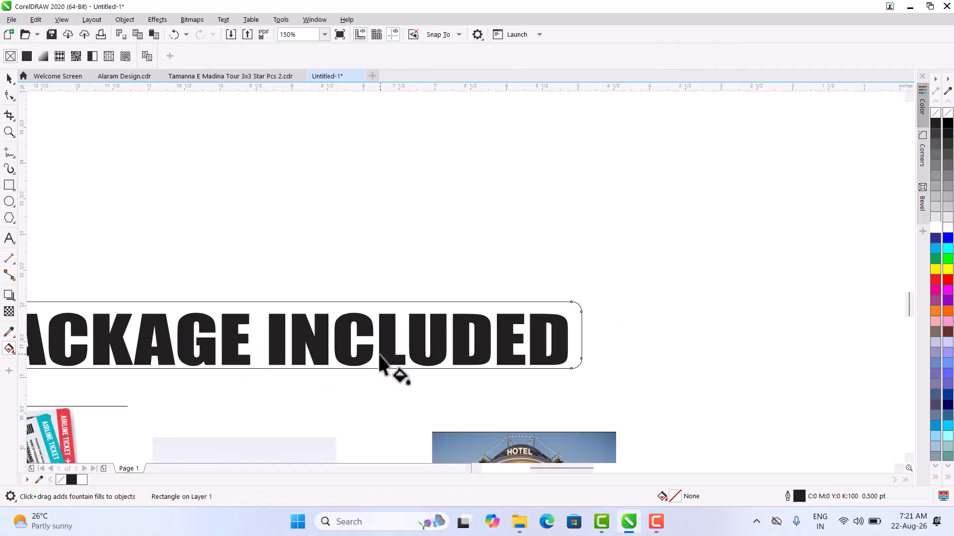
drag(276, 301, 276, 368)
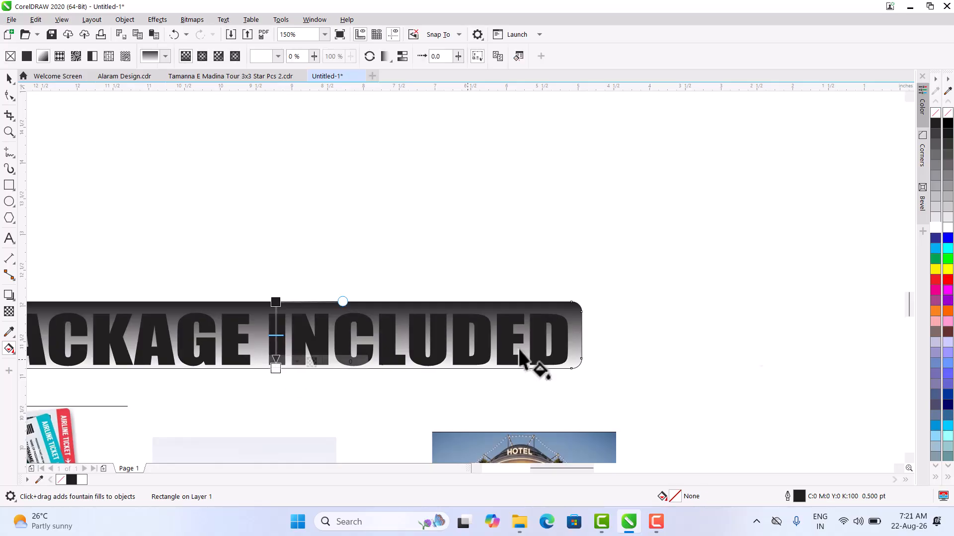
Colour the rectangle's fountain fill green at its lower end and dark green at its upper end.
click(935, 259)
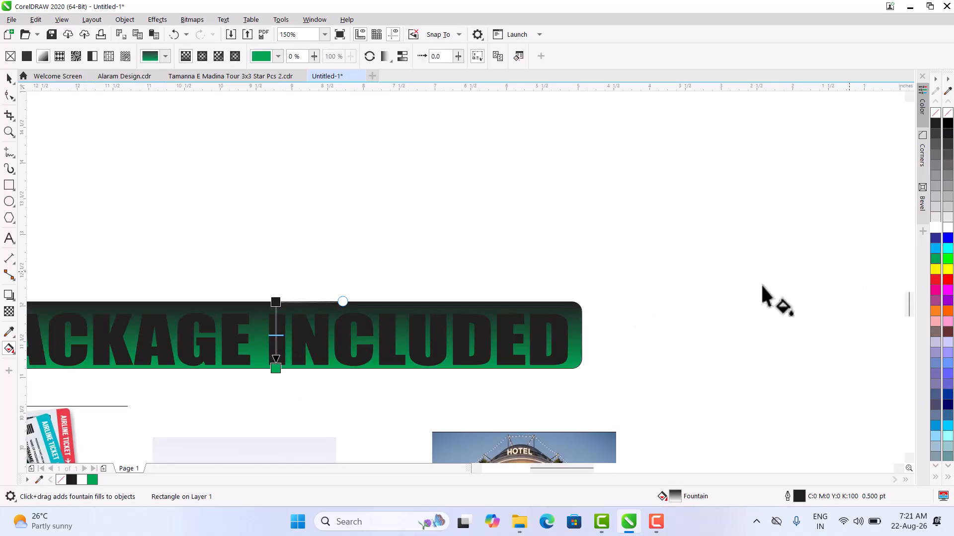
click(276, 302)
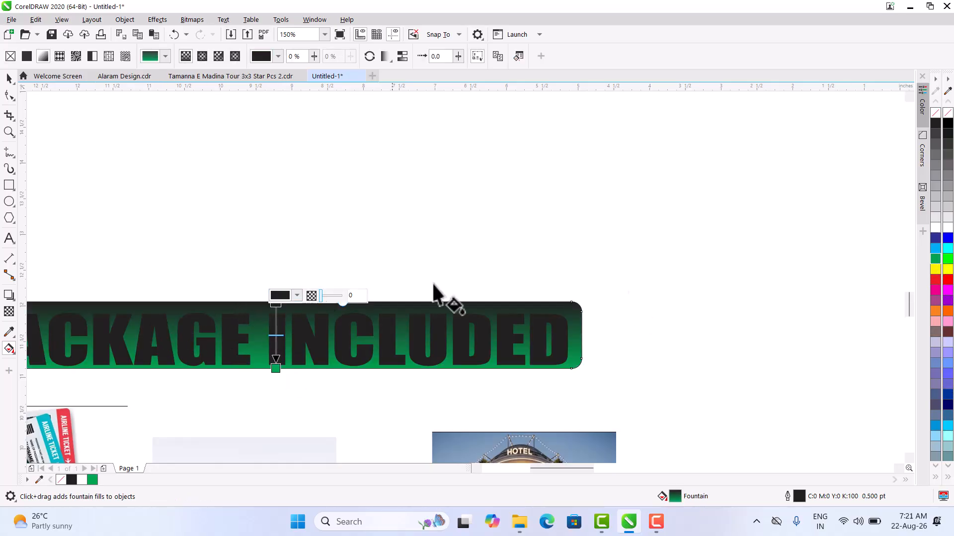
drag(934, 259, 933, 259)
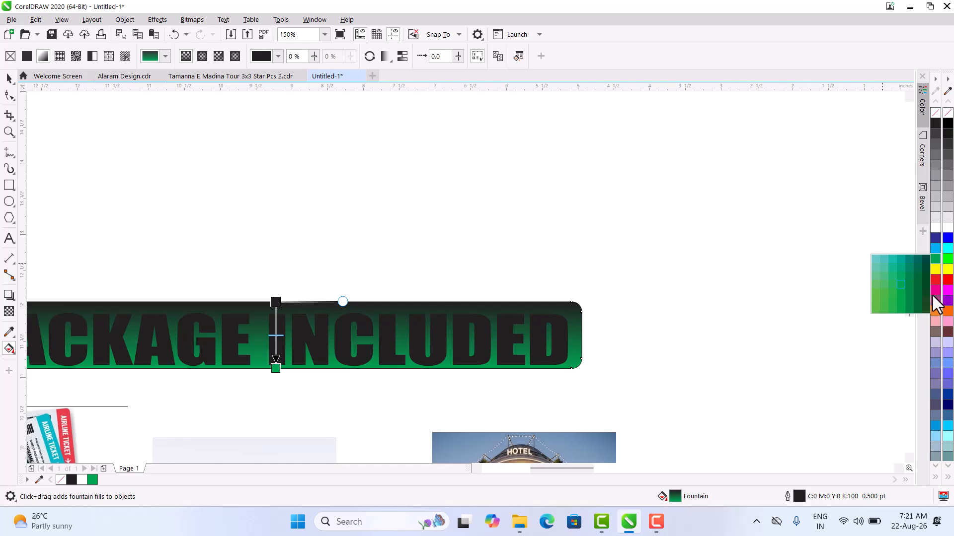
click(925, 284)
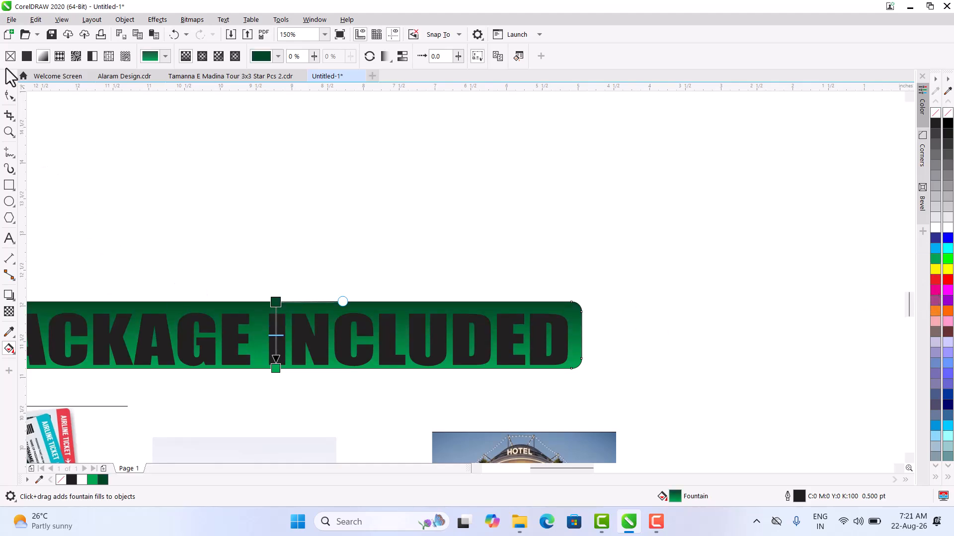
Colour the PACKAGE INCLUDED text white.
click(8, 84)
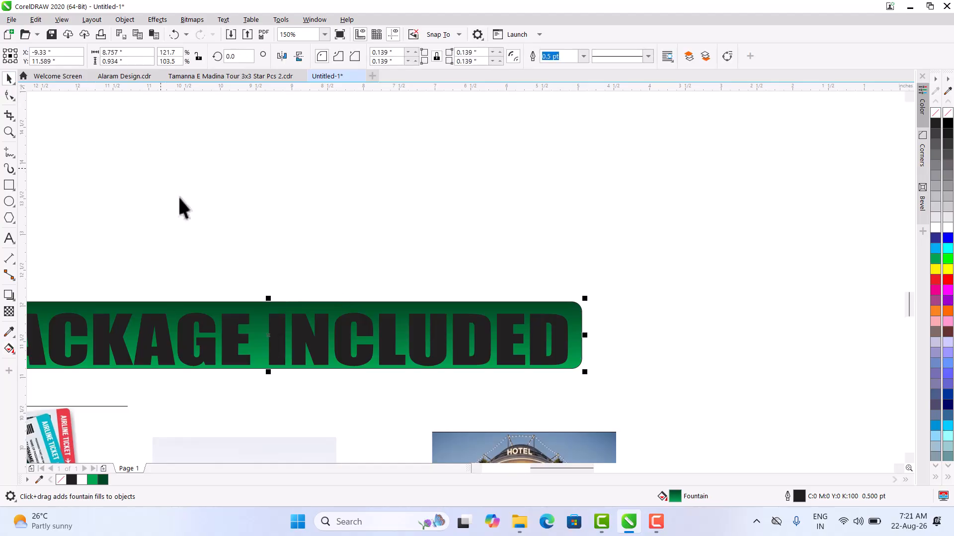
click(243, 340)
click(933, 230)
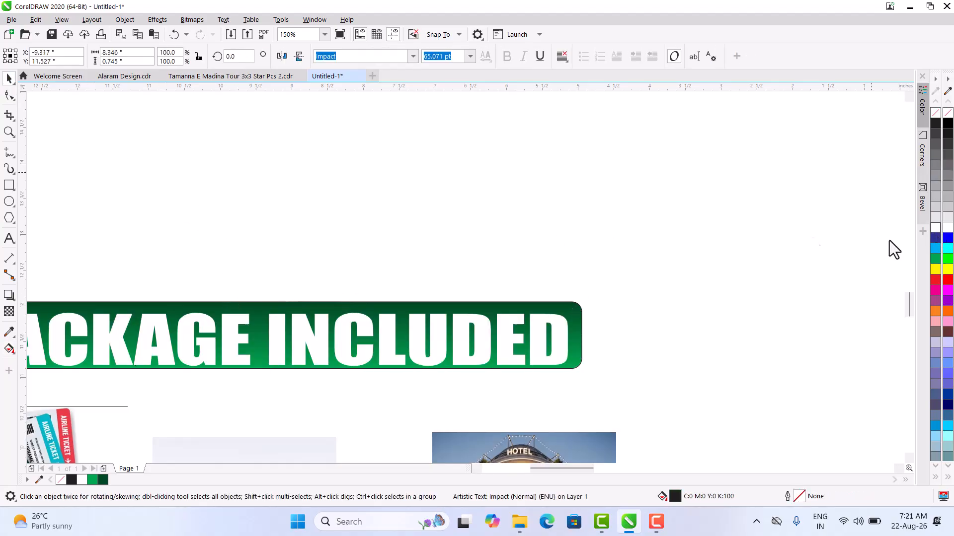
Centre the PACKAGE INCLUDED text and its green rectangle on each other horizontally and vertically.
scroll(661, 226, down, 4)
drag(714, 213, 442, 272)
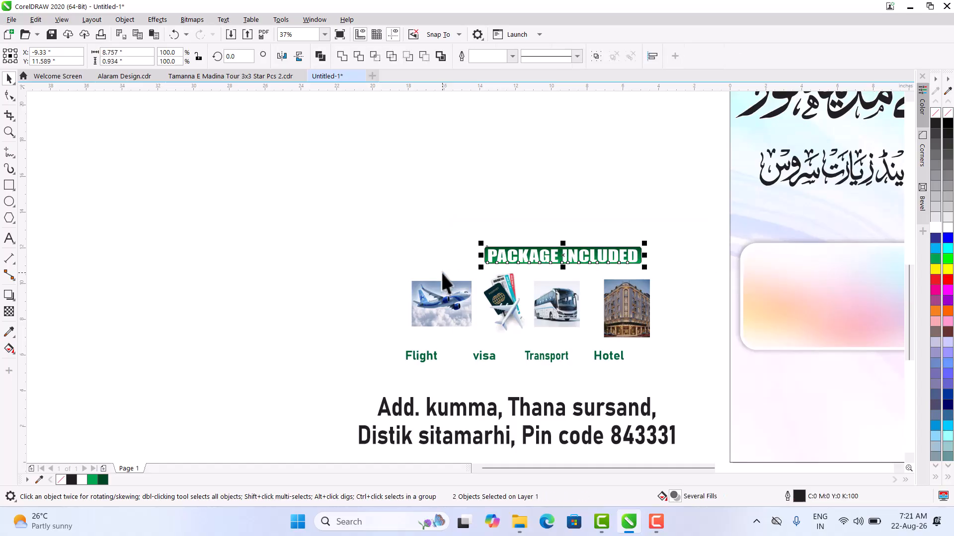
key(c)
key(e)
Move the PACKAGE INCLUDED heading with its rectangle onto the upper edge of the poster's rounded gradient panel.
scroll(283, 260, down, 1)
scroll(284, 270, down, 2)
drag(437, 258, 600, 275)
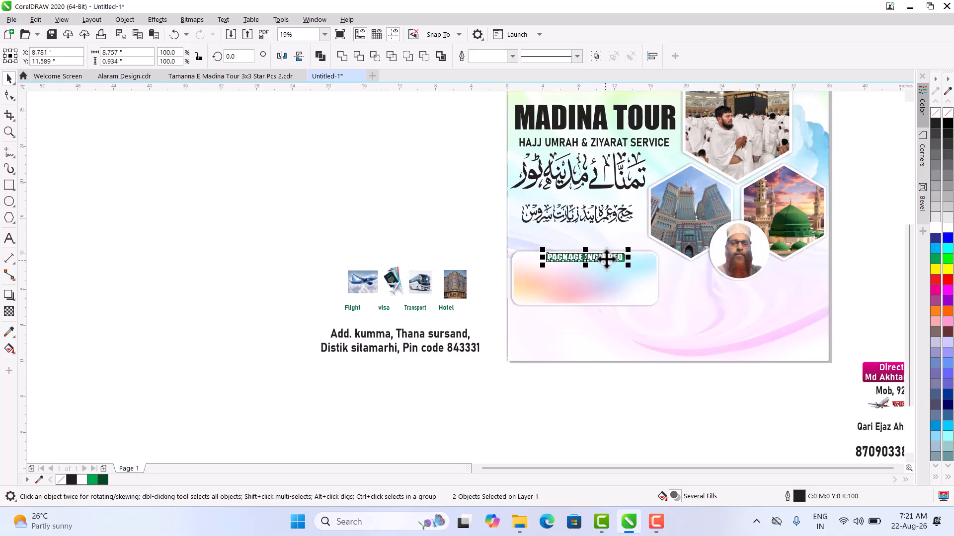
scroll(601, 258, up, 2)
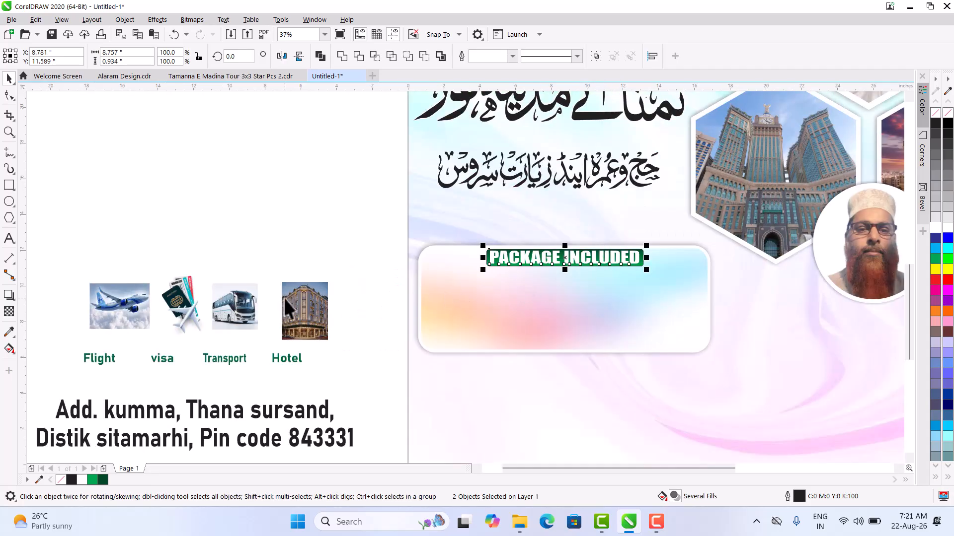
Draw a square of about 2.167 inches at the left end of the gradient panel and round its corners to 0.125 inch.
click(9, 187)
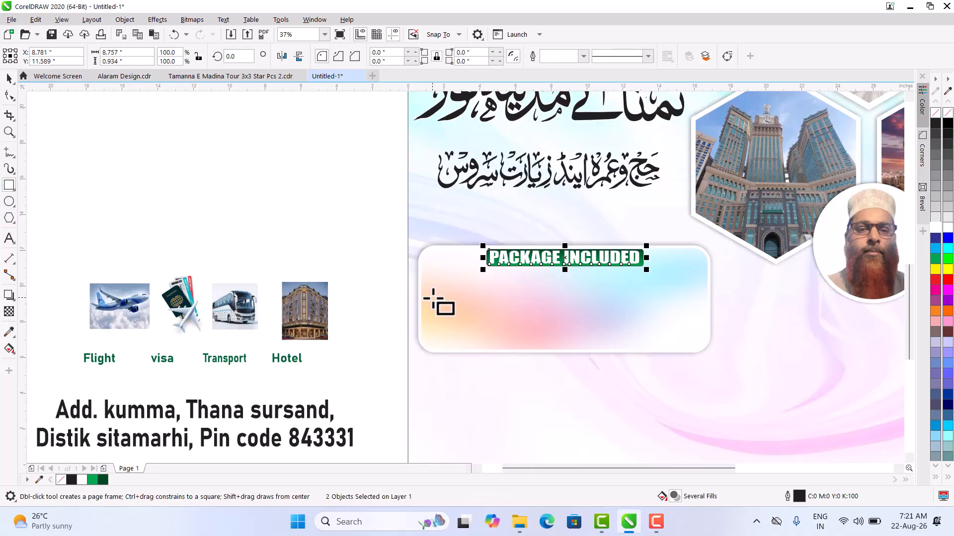
drag(432, 293, 466, 332)
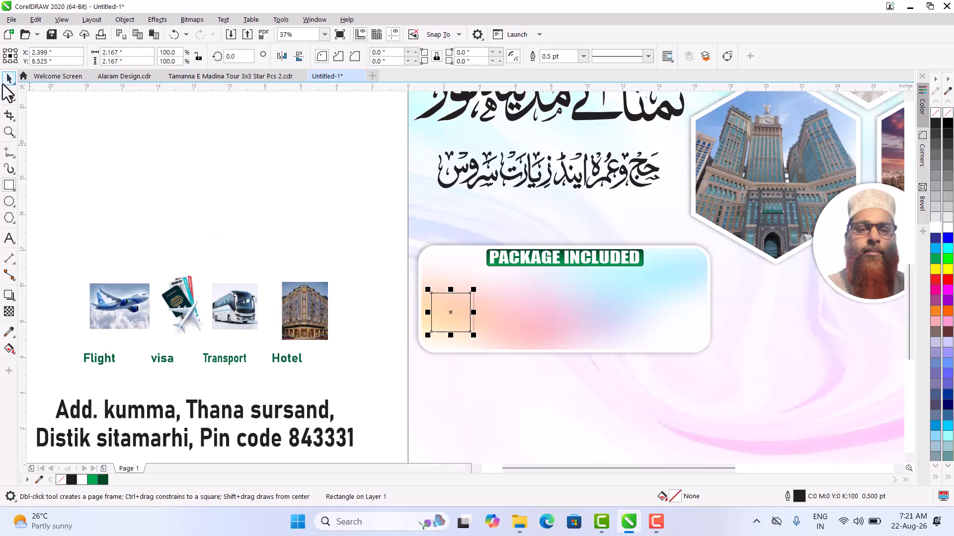
click(9, 95)
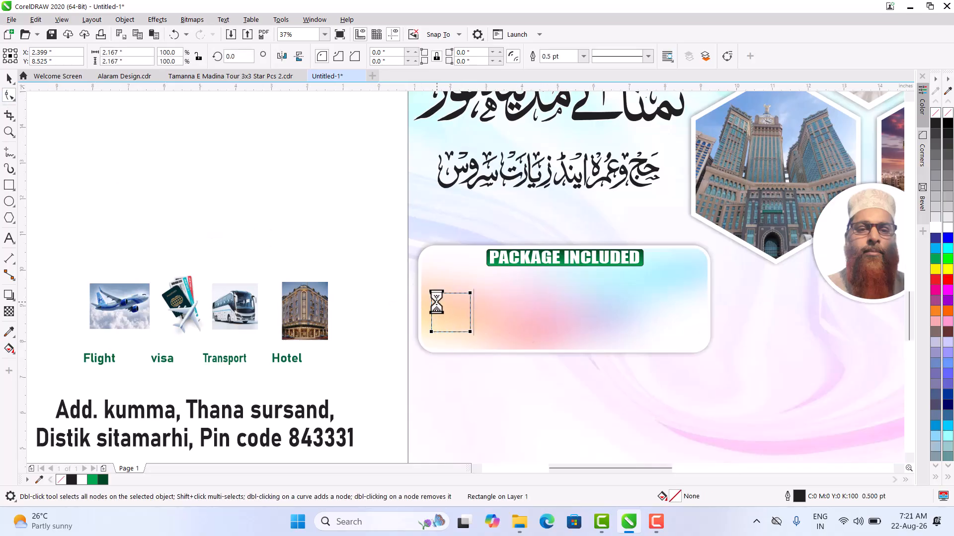
scroll(430, 298, up, 3)
drag(416, 266, 421, 270)
click(8, 78)
Duplicate the rounded square to the right within the gradient panel.
drag(468, 326, 516, 296)
scroll(444, 284, down, 2)
scroll(444, 283, down, 3)
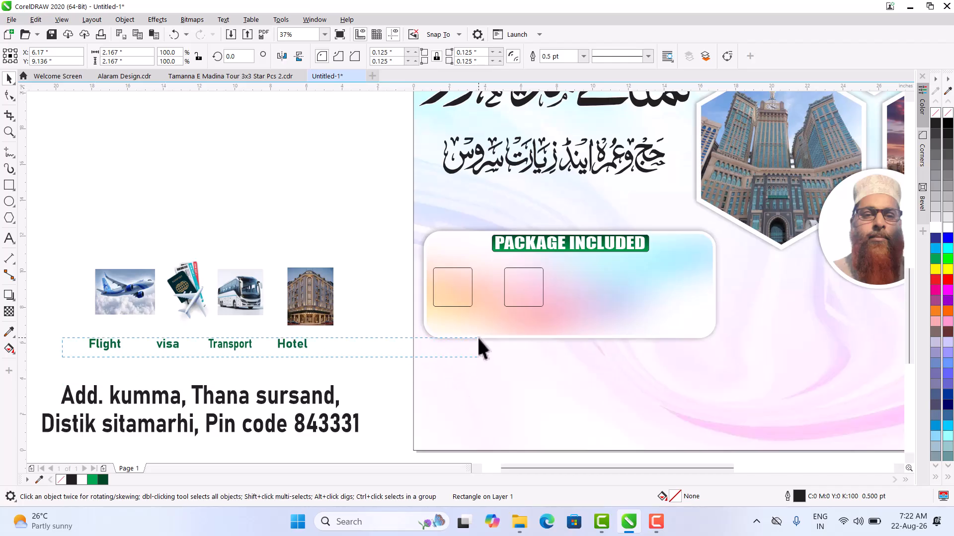
Move the Flight, visa, Transport and Hotel labels as one group below the squares, centred horizontally on the gradient panel.
drag(62, 357, 474, 335)
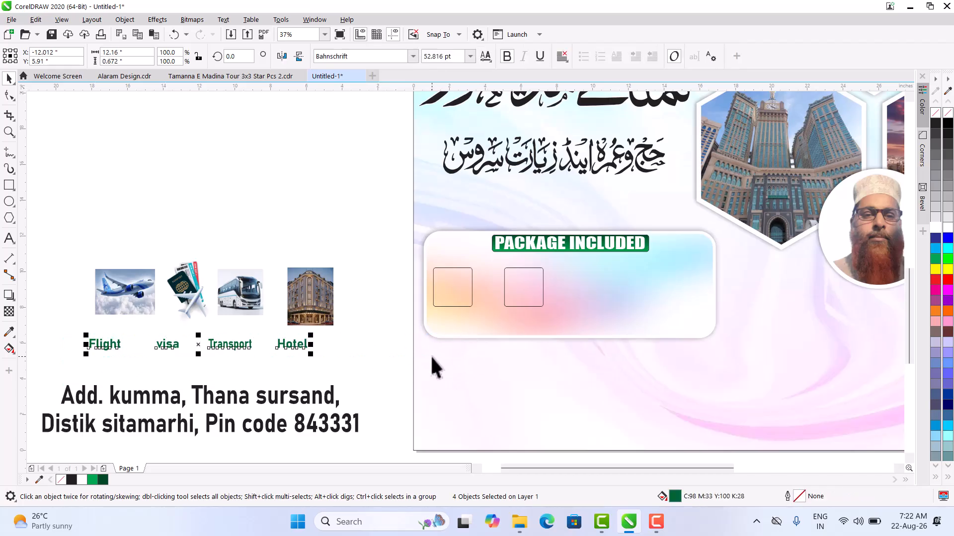
key(ctrl+g)
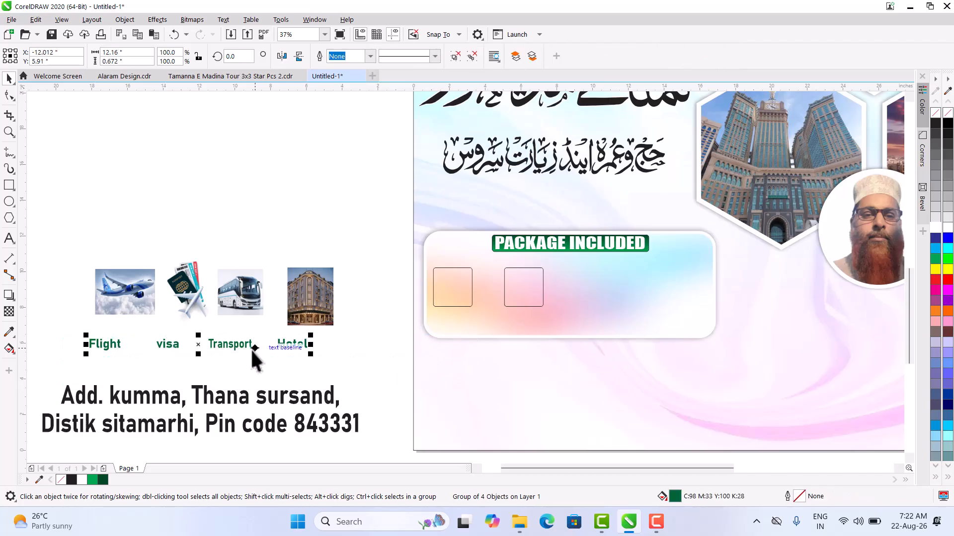
drag(249, 343, 601, 315)
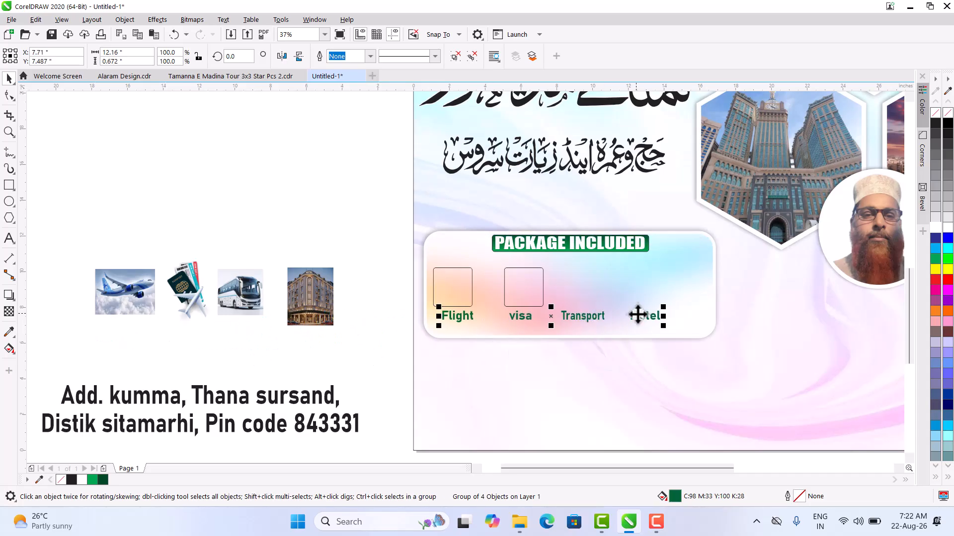
shift+click(642, 308)
key(c)
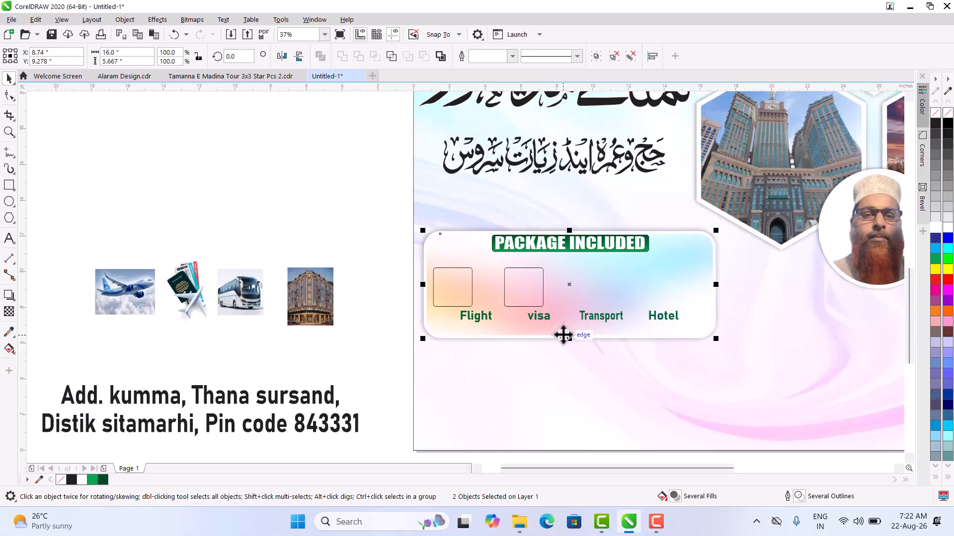
Position the two rounded squares above the Flight and visa labels and add copies above Transport and Hotel.
click(433, 264)
click(439, 267)
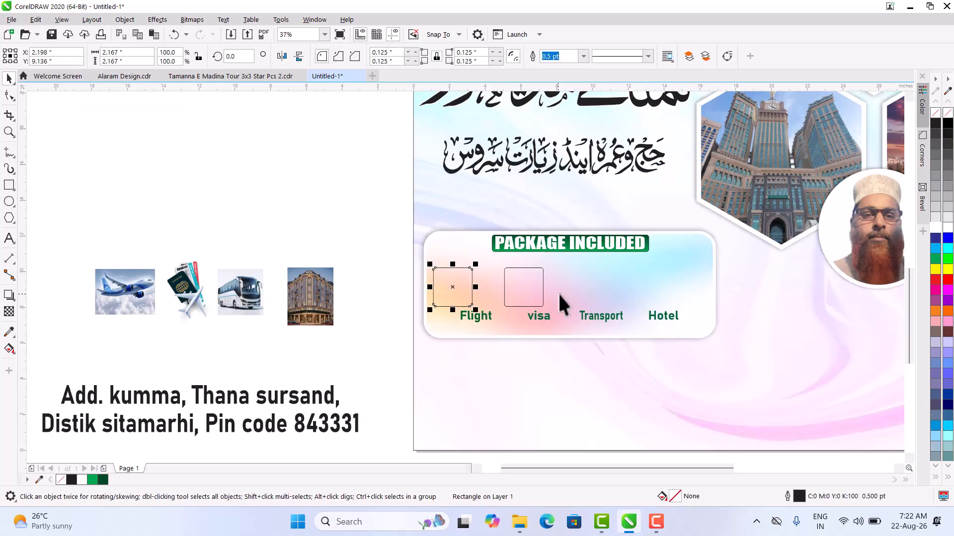
shift+click(528, 286)
scroll(529, 286, up, 2)
drag(517, 293, 667, 296)
click(142, 197)
key(ctrl+r)
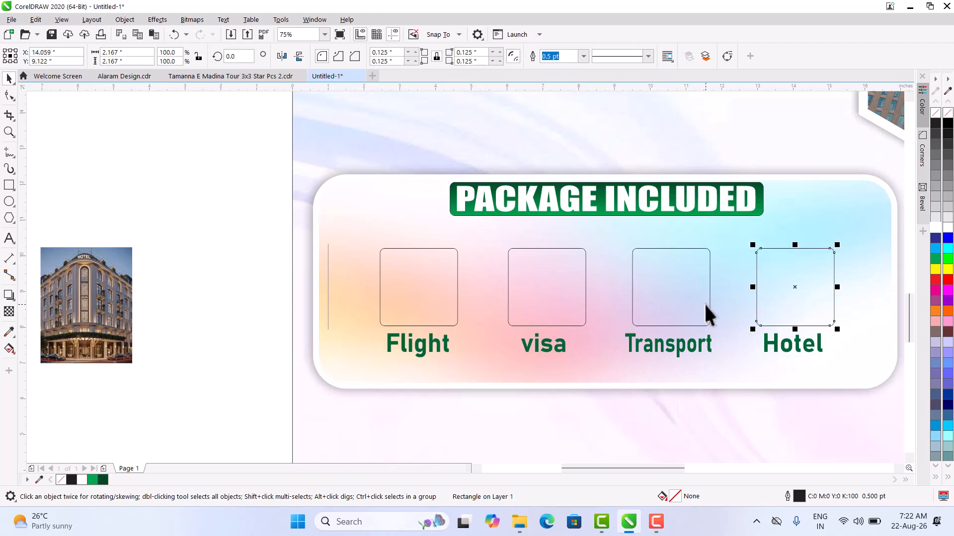
scroll(723, 305, down, 2)
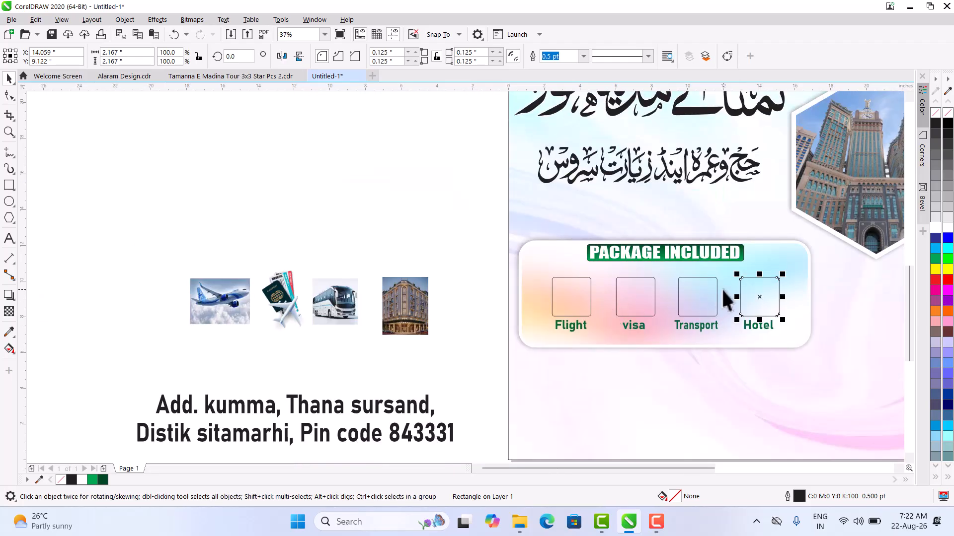
key(Left)
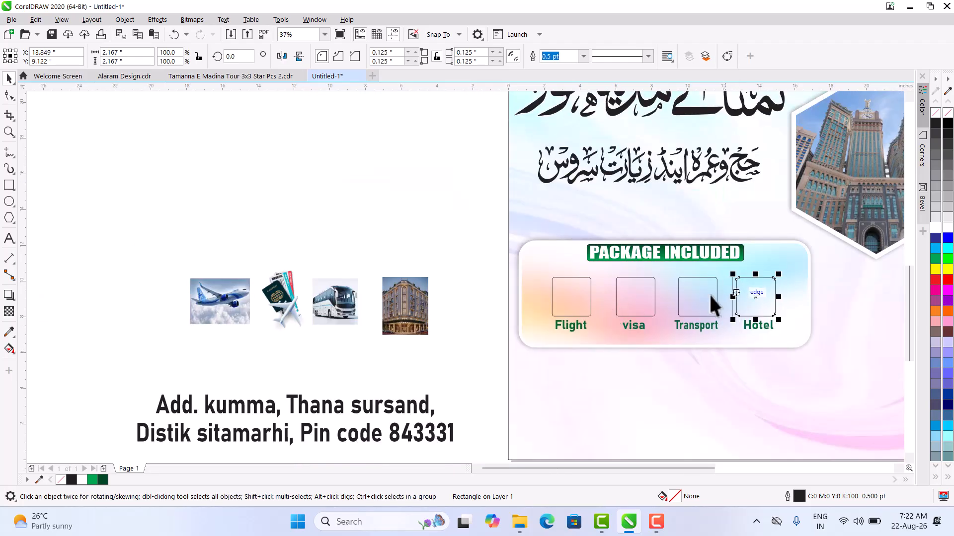
PowerClip the airplane picture inside the rounded square above the Flight label.
click(208, 295)
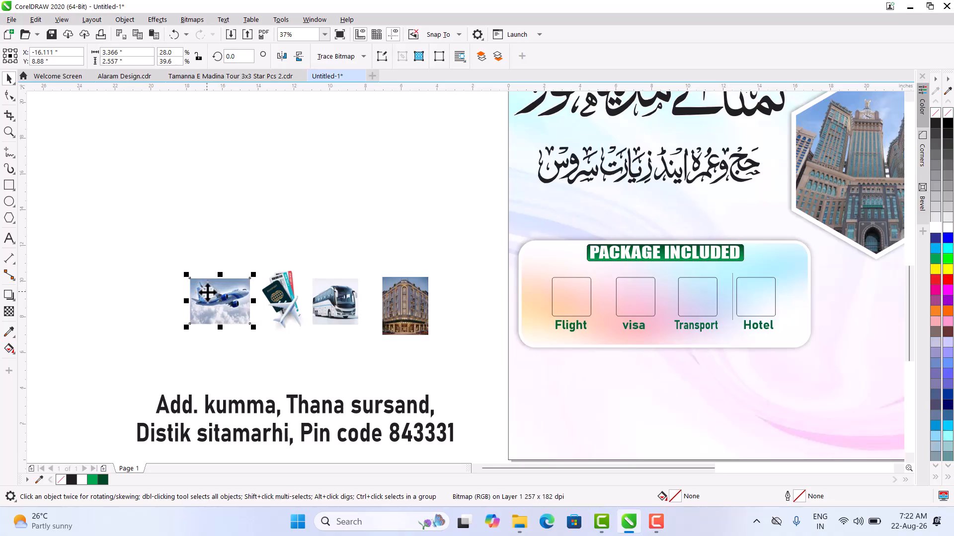
right_click(207, 294)
click(258, 334)
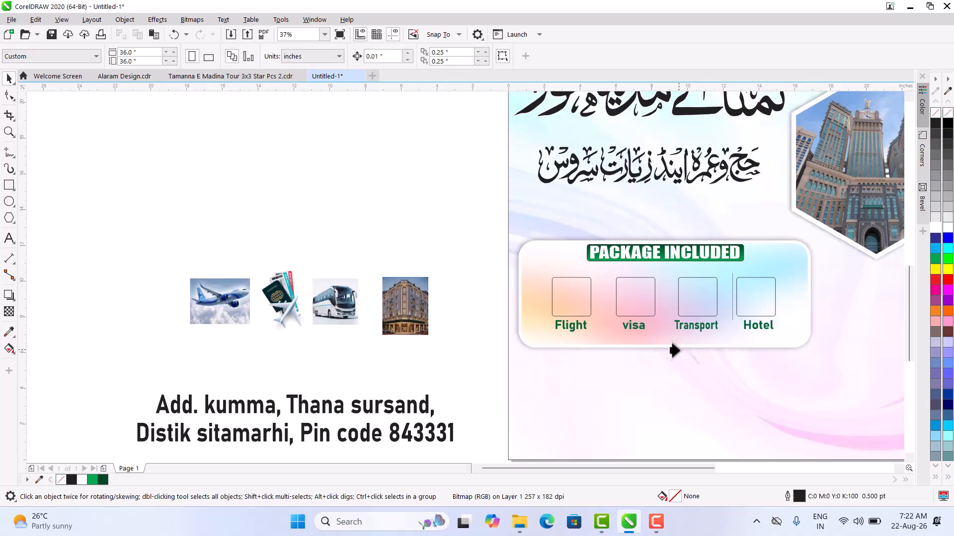
click(560, 293)
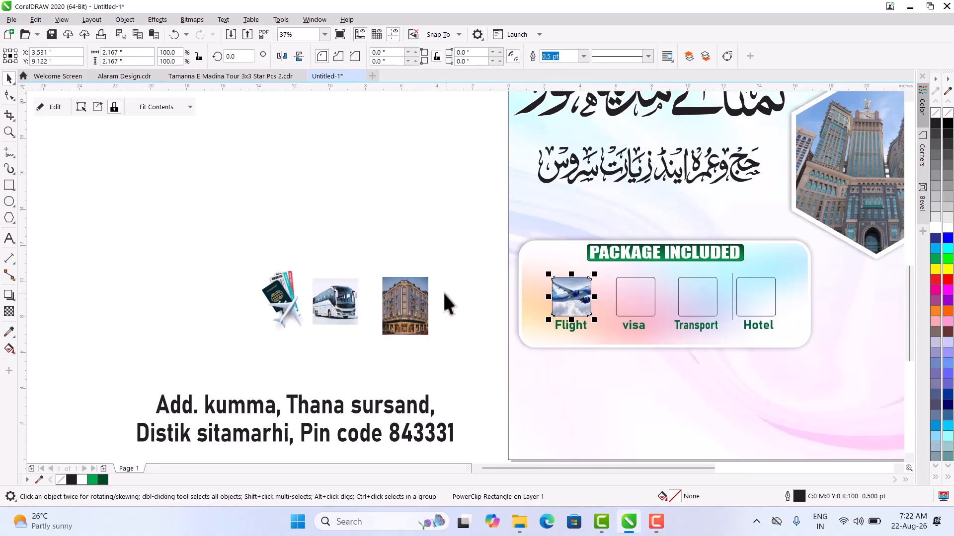
PowerClip the passport and tickets picture inside the rounded square above the visa label.
click(263, 288)
right_click(284, 298)
click(330, 333)
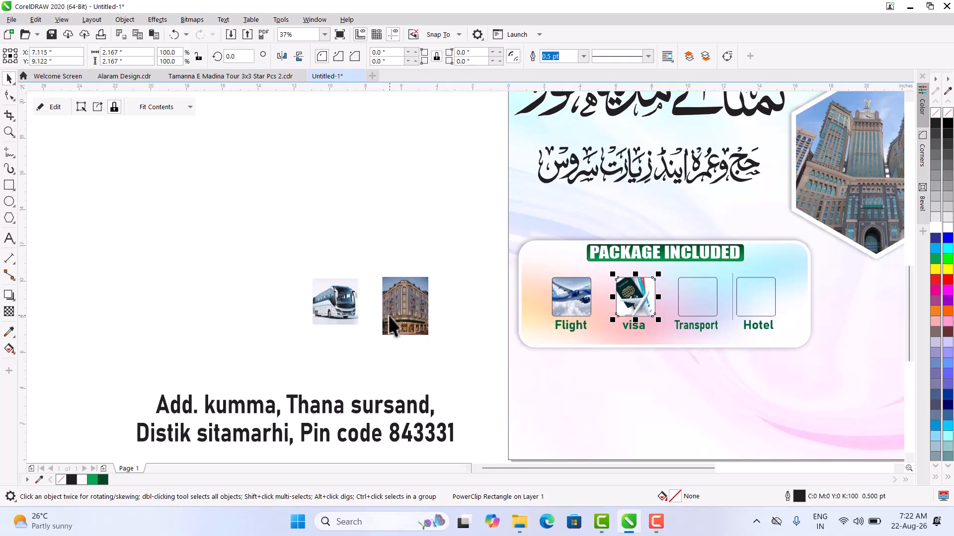
PowerClip the bus picture inside the rounded square above Transport and the hotel building picture inside the one above Hotel.
right_click(349, 300)
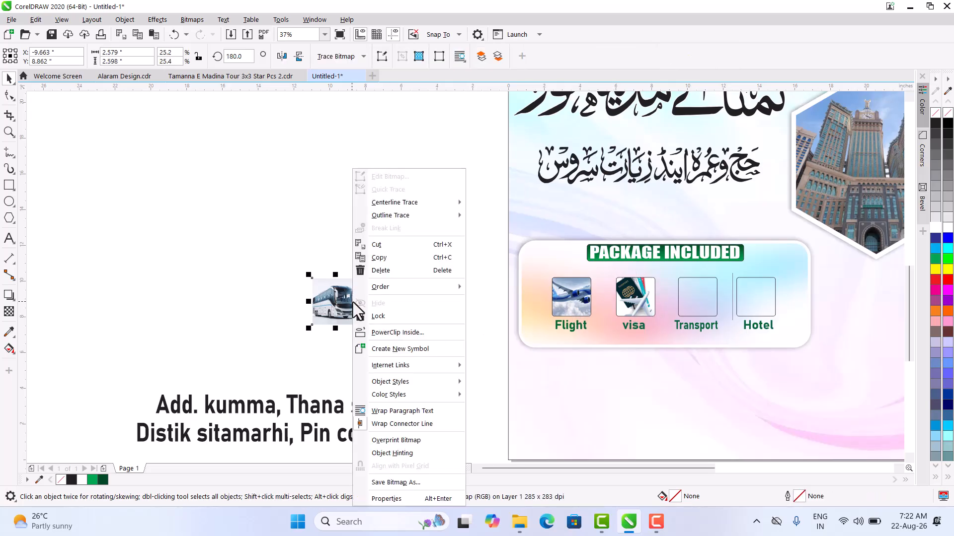
click(397, 332)
click(695, 296)
right_click(409, 301)
click(463, 333)
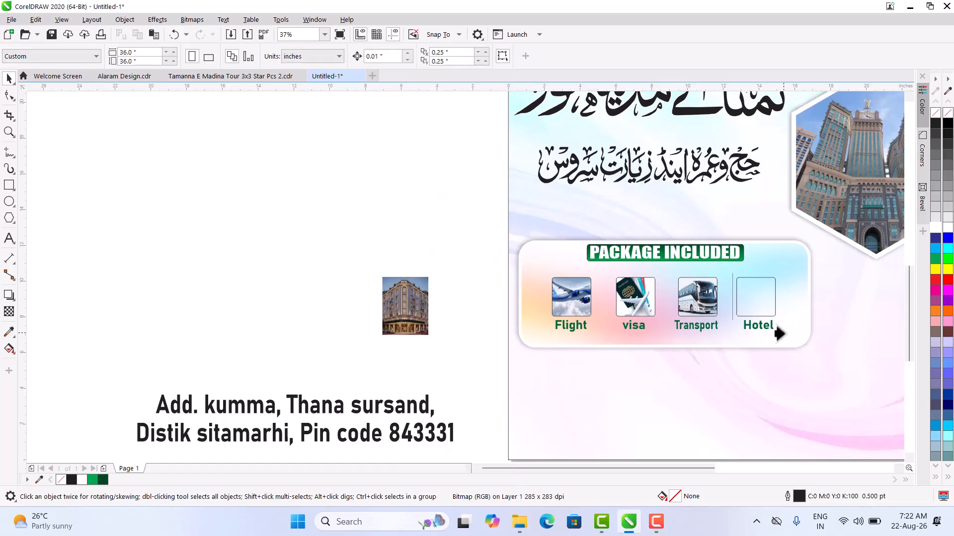
click(738, 301)
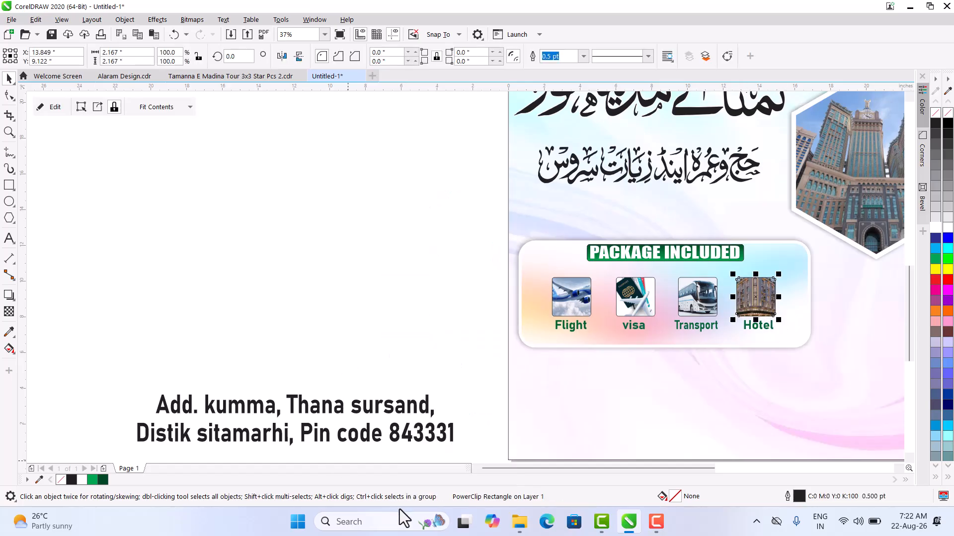
Give all four framed pictures in the Package Included panel a white outline.
right_click(937, 226)
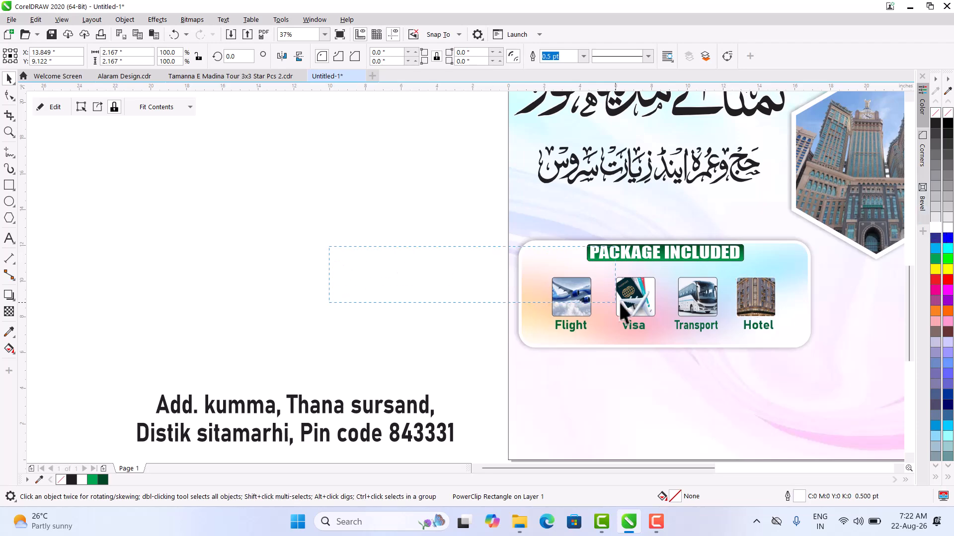
drag(794, 321, 793, 318)
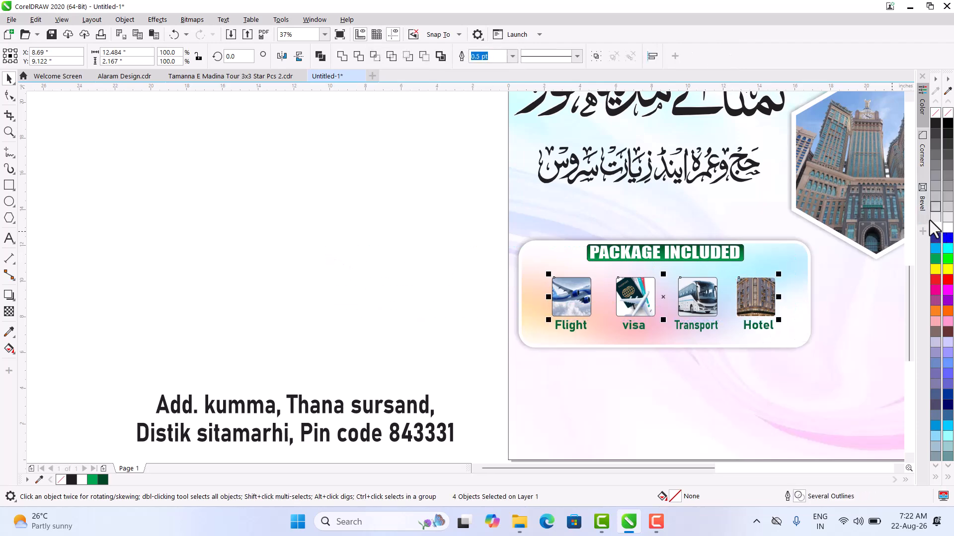
right_click(937, 226)
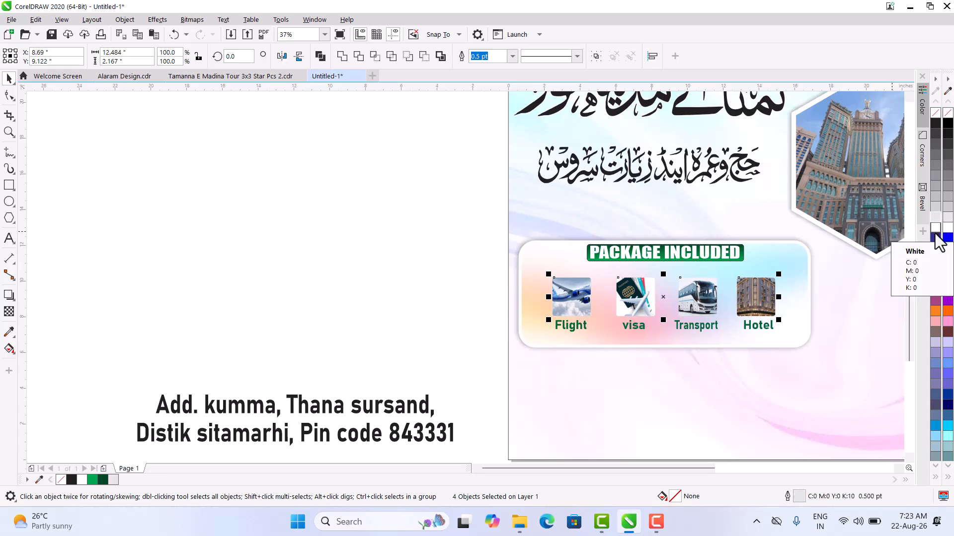
right_click(947, 228)
Group the Flight, visa, Transport and Hotel labels and move them slightly farther down from the pictures.
drag(424, 294, 826, 358)
key(ctrl+g)
scroll(625, 324, up, 3)
drag(627, 323, 641, 339)
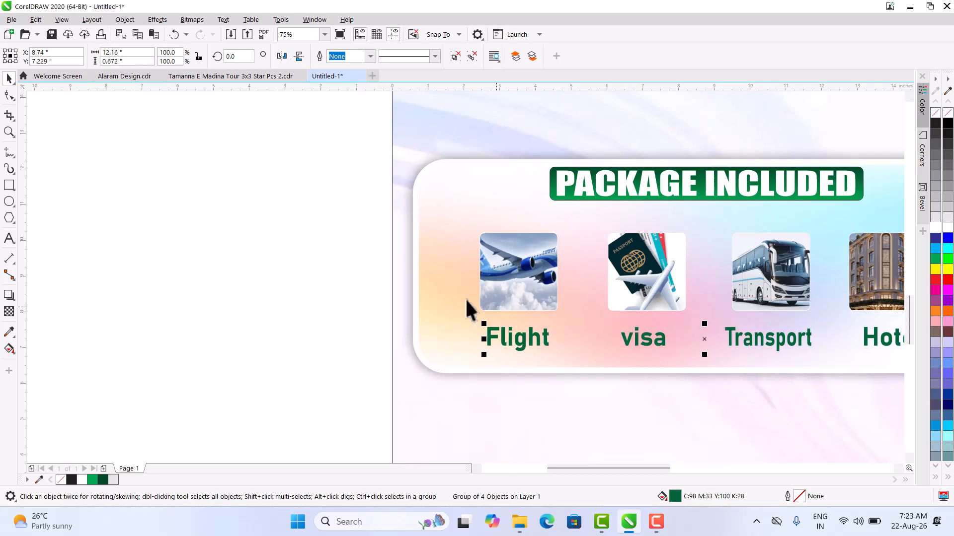
Apply a vertical fountain fill to the TAMANNA-E- heading, running from dark green at its top to green at its base.
scroll(356, 276, down, 6)
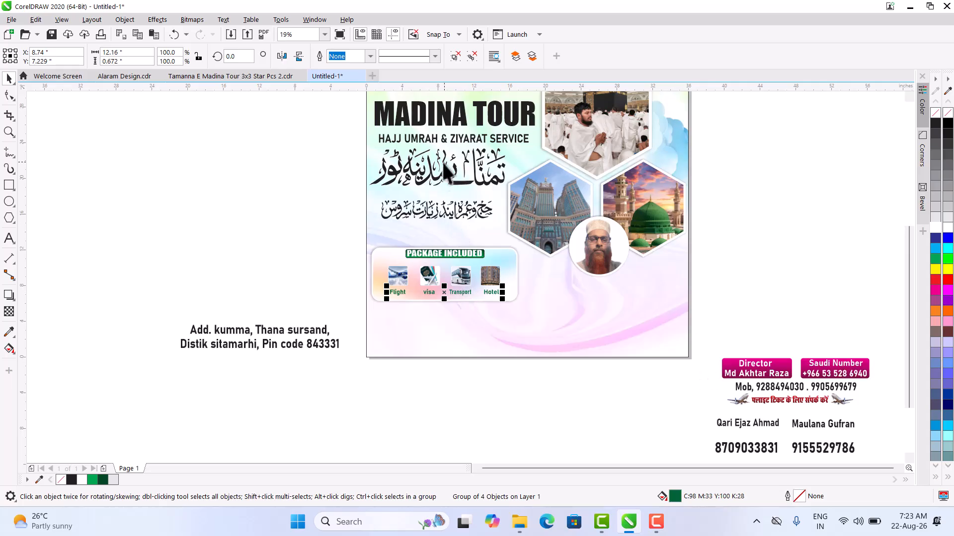
scroll(431, 213, down, 2)
scroll(464, 147, up, 4)
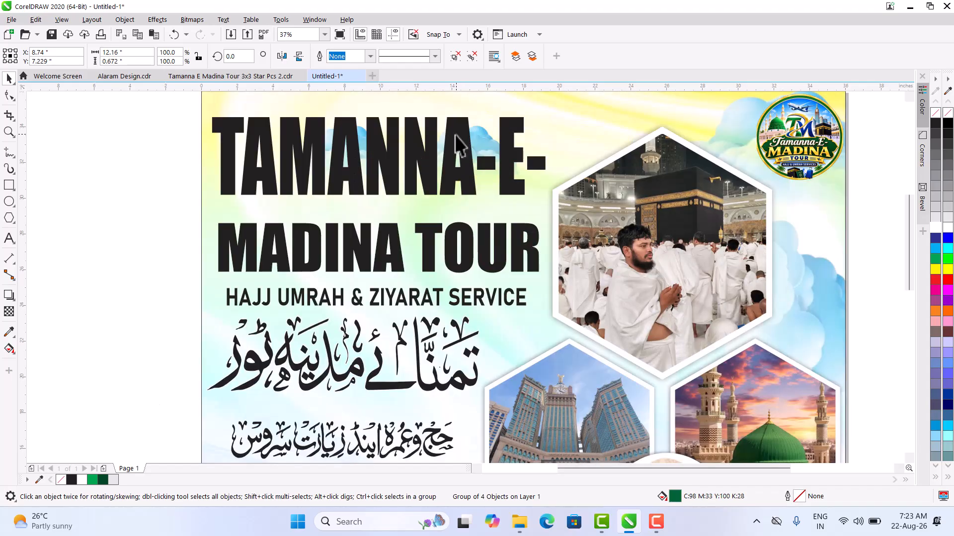
click(456, 135)
key(g)
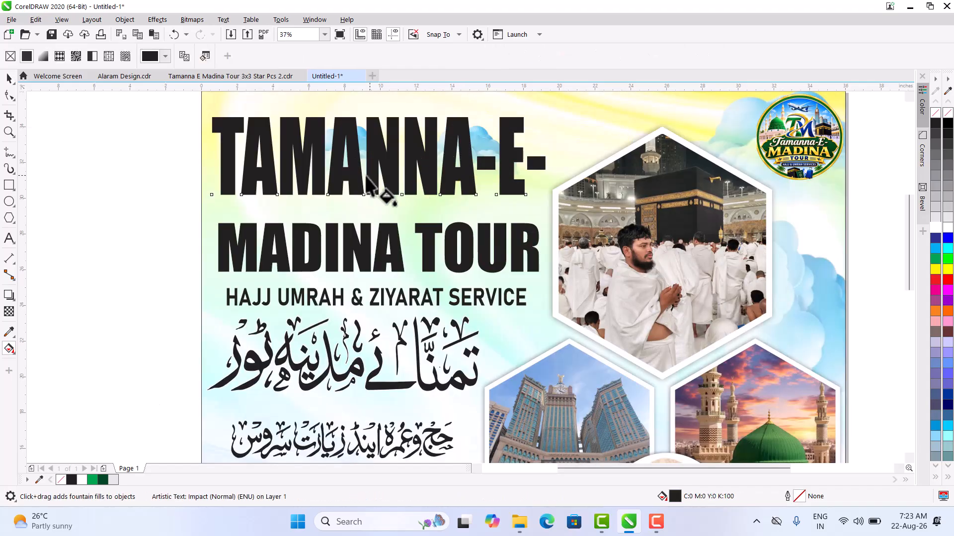
drag(373, 119, 373, 195)
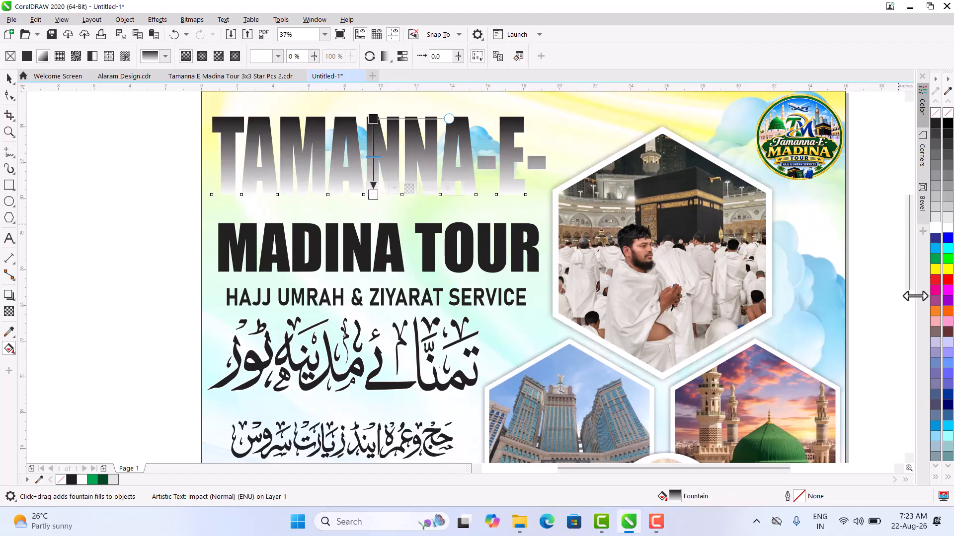
click(934, 258)
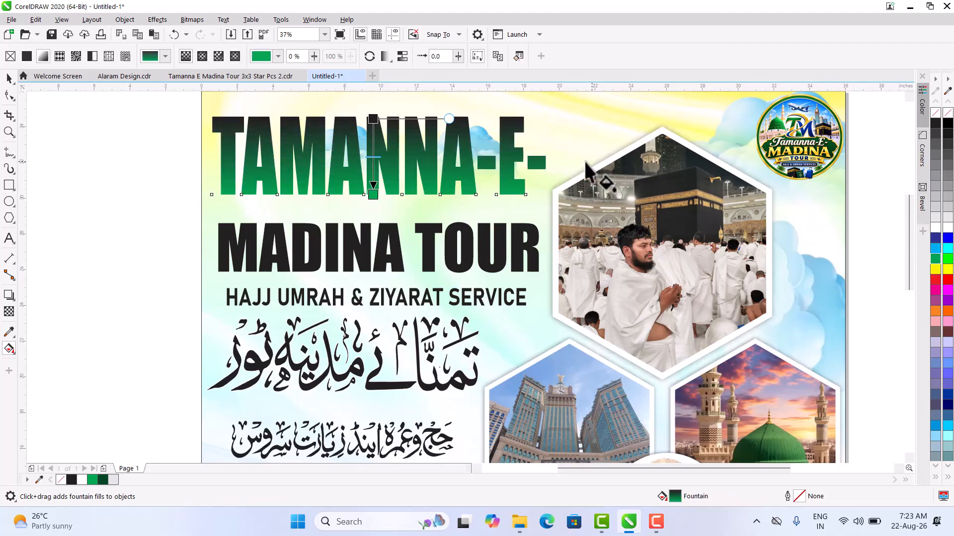
click(373, 119)
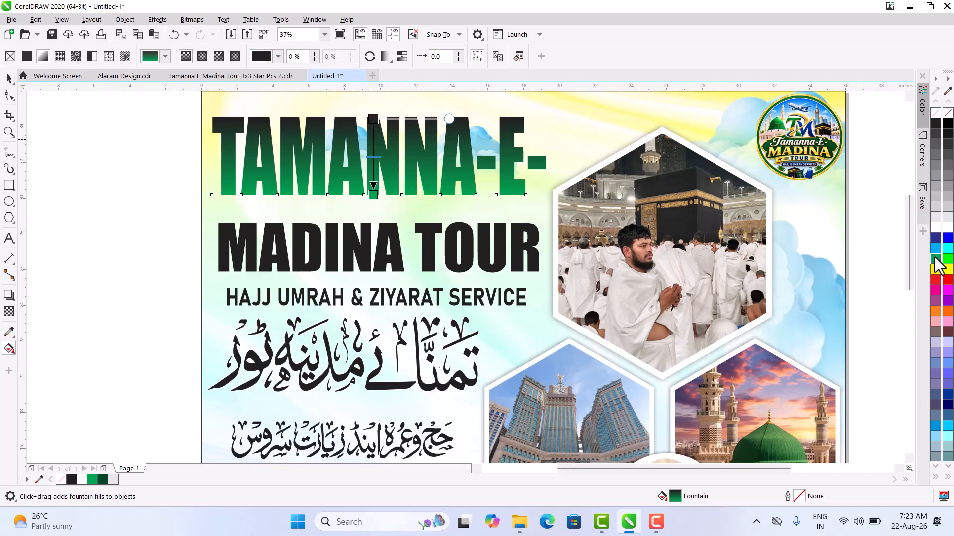
click(933, 260)
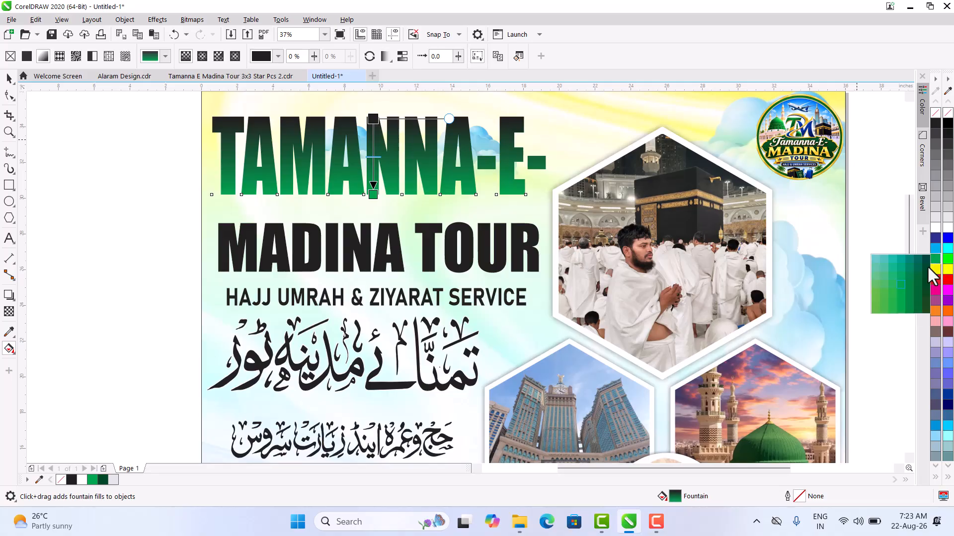
click(927, 300)
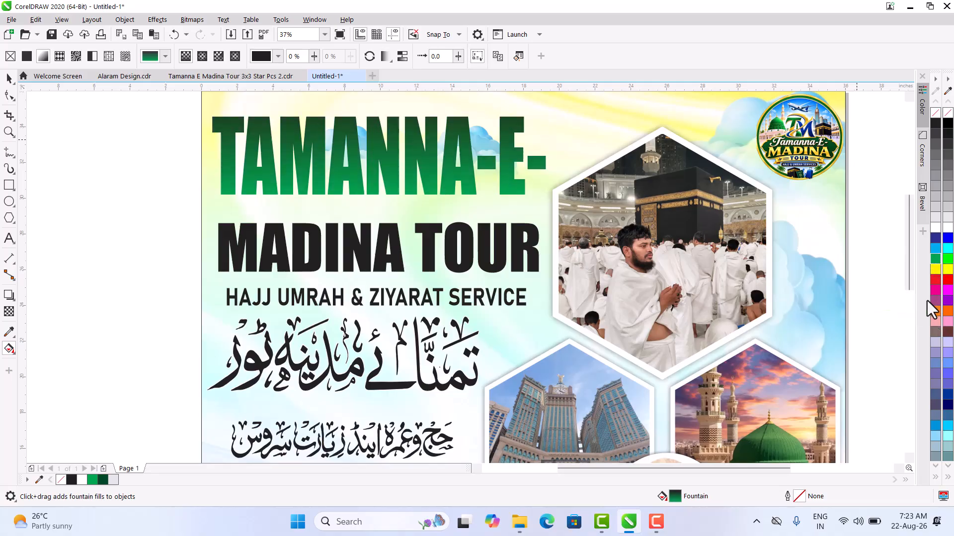
click(7, 79)
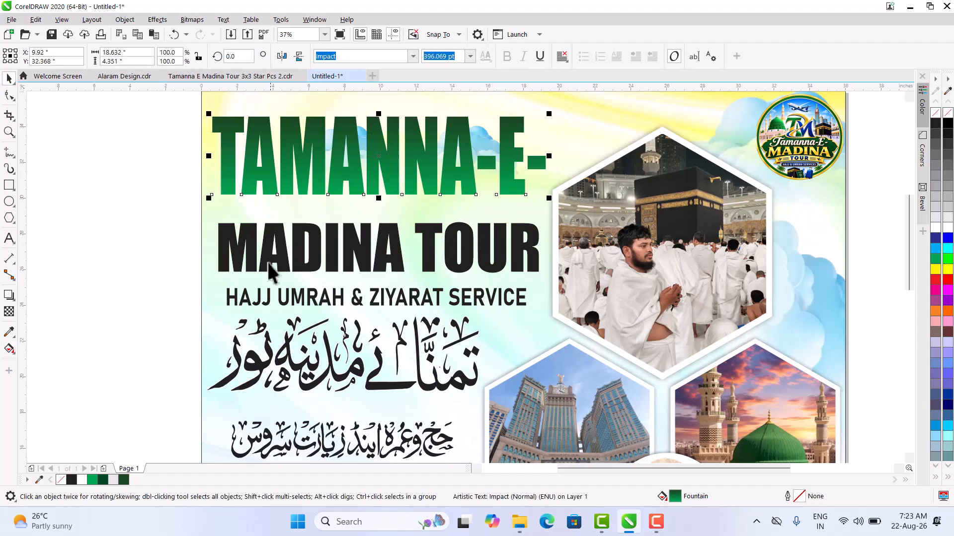
Give the TAMANNA-E- heading a white outline 24 pt wide.
right_click(931, 227)
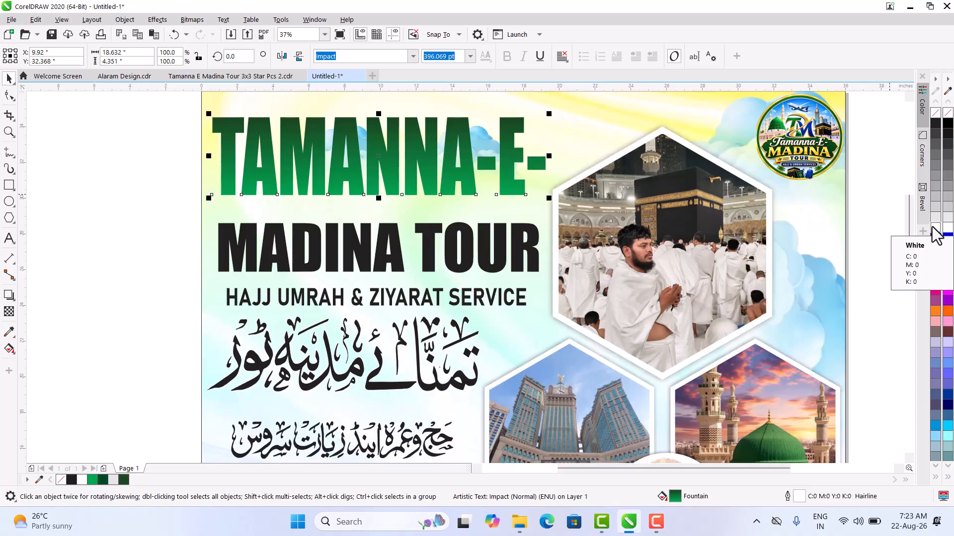
key(F12)
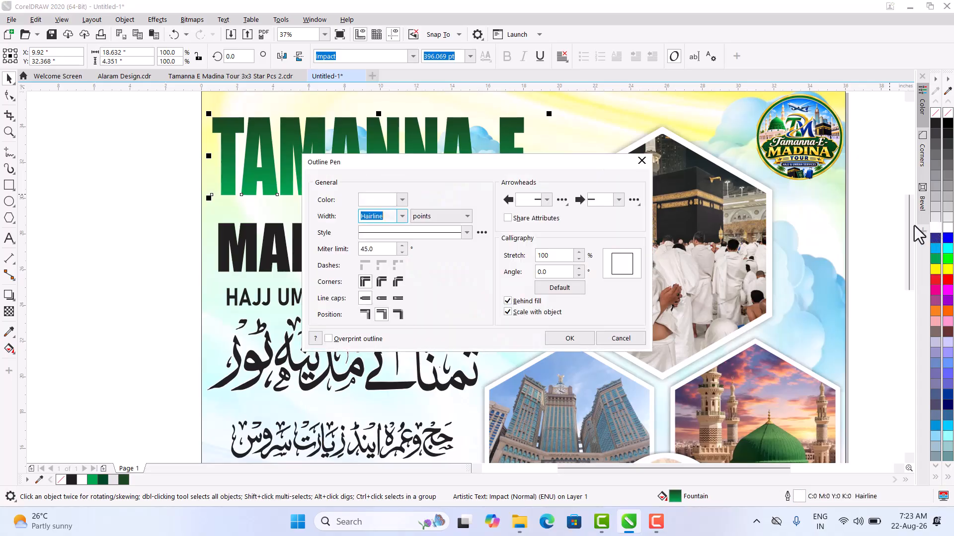
click(401, 217)
click(369, 338)
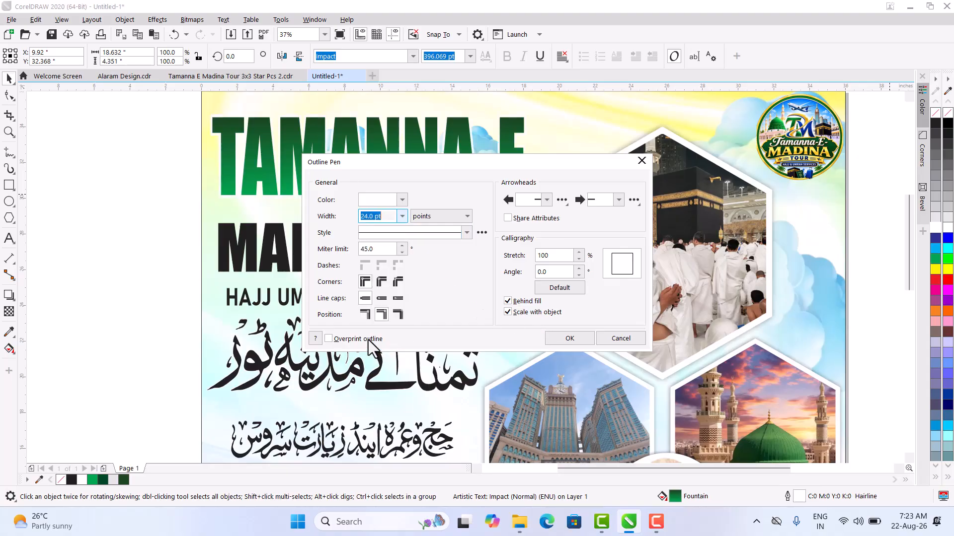
click(570, 340)
Apply a vertical fountain fill to the MADINA TOUR heading, running from dark green at its top to green at its base.
scroll(379, 187, up, 2)
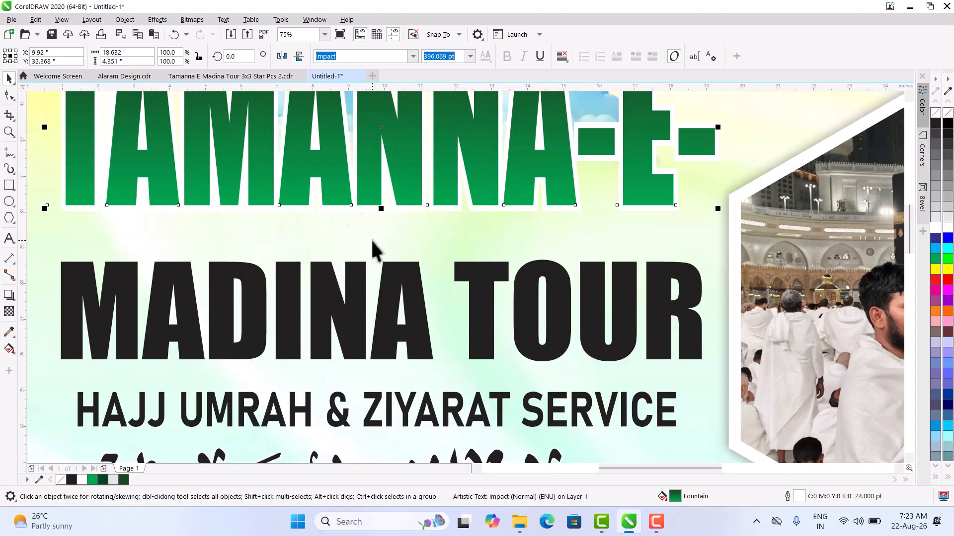
click(356, 303)
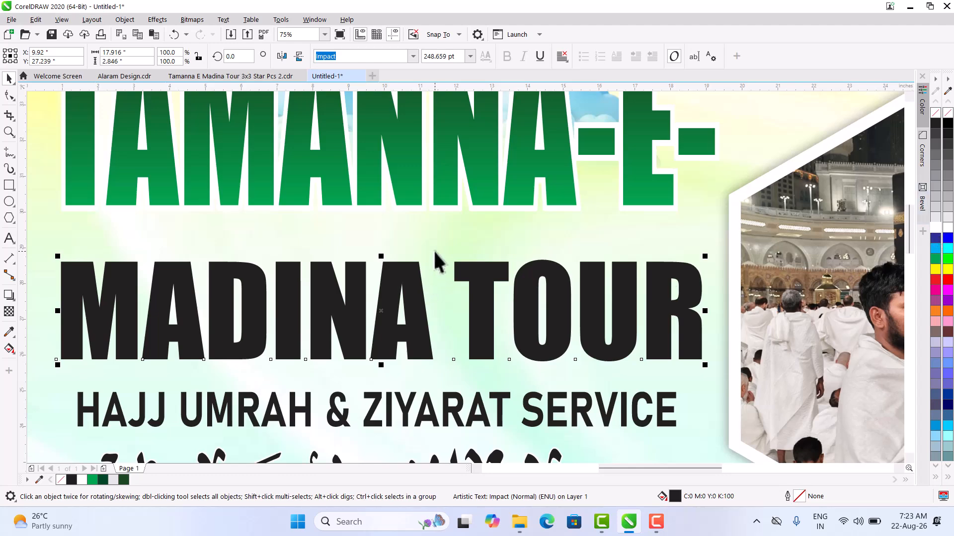
key(g)
drag(359, 260, 359, 360)
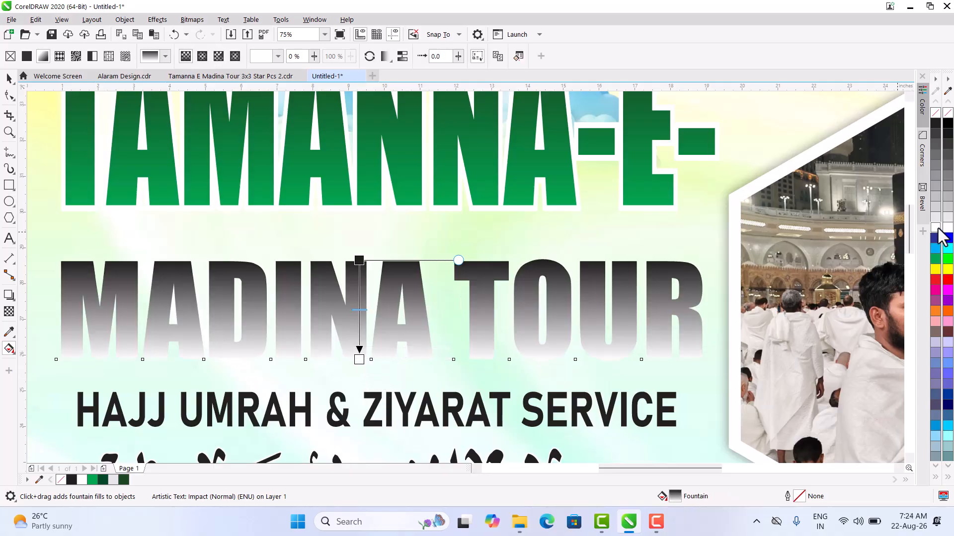
click(935, 259)
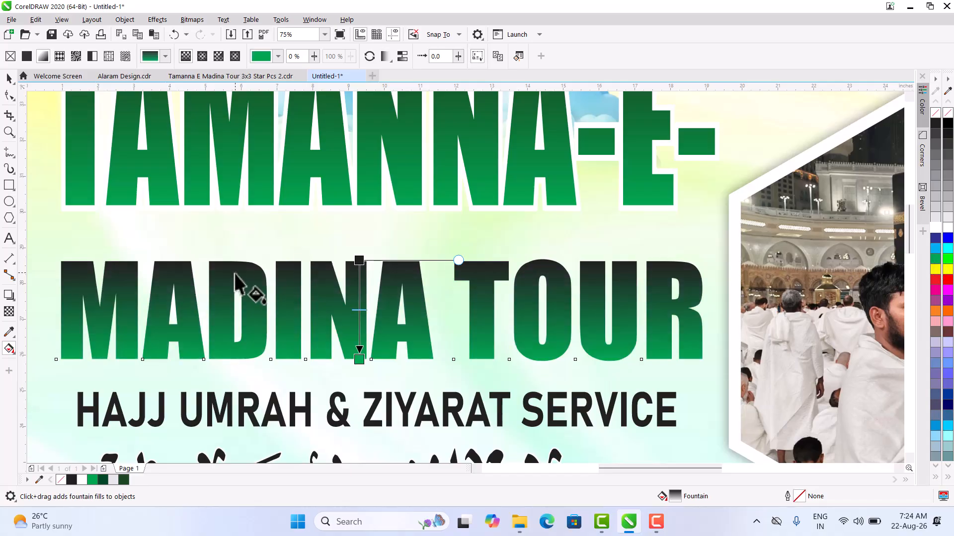
click(359, 260)
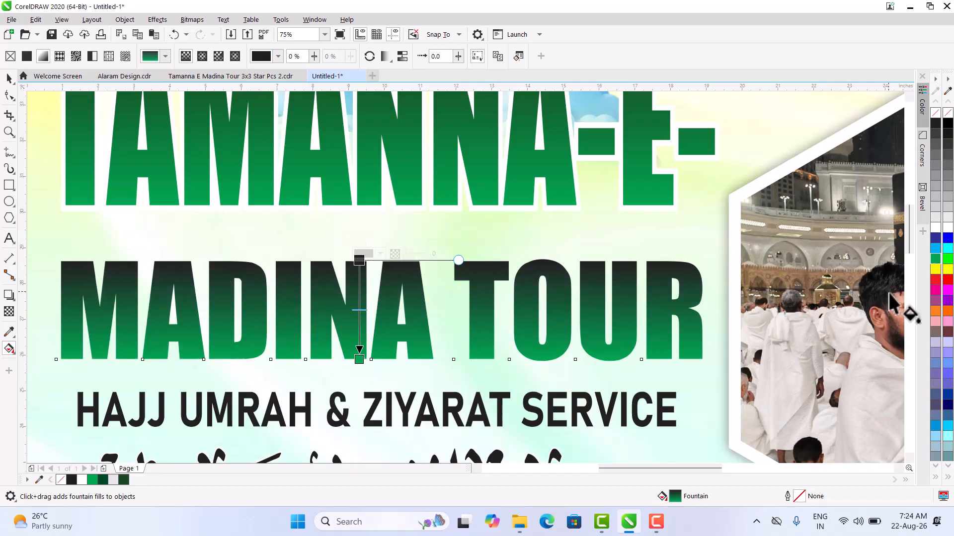
click(935, 259)
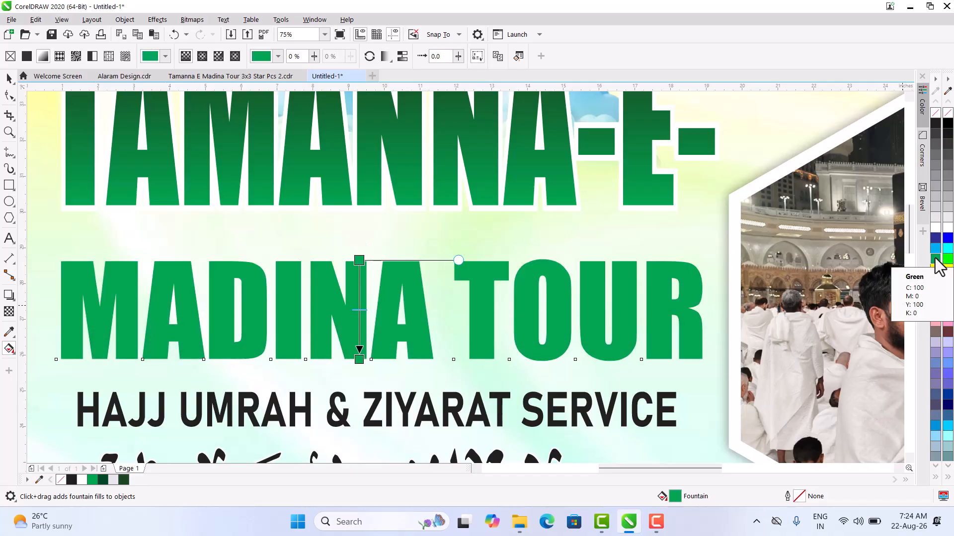
click(935, 259)
click(927, 311)
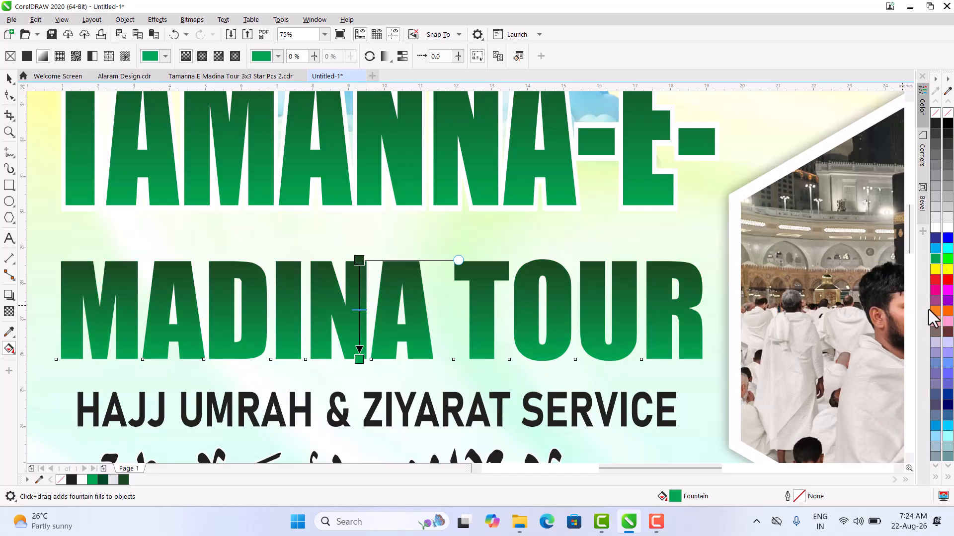
click(7, 79)
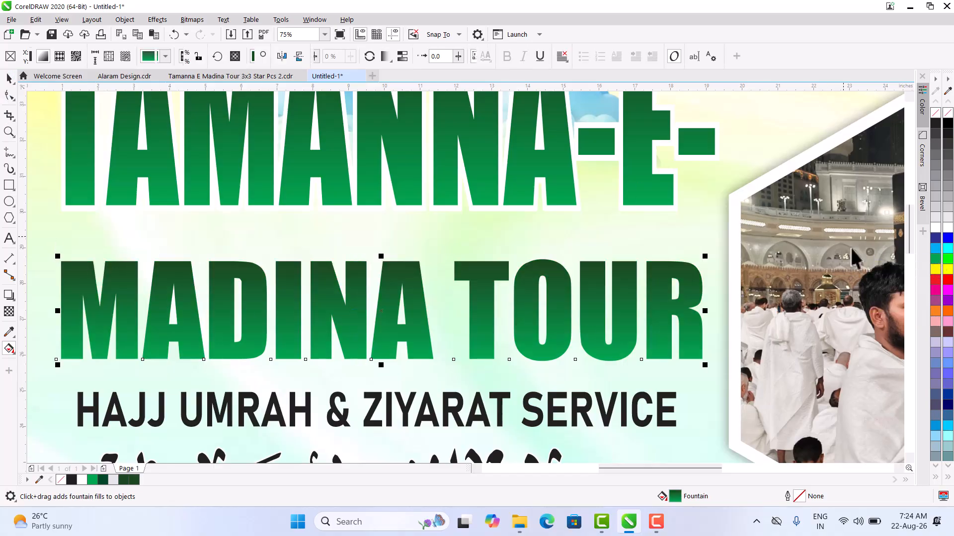
Give the MADINA TOUR heading a white outline 16 pt wide.
right_click(937, 228)
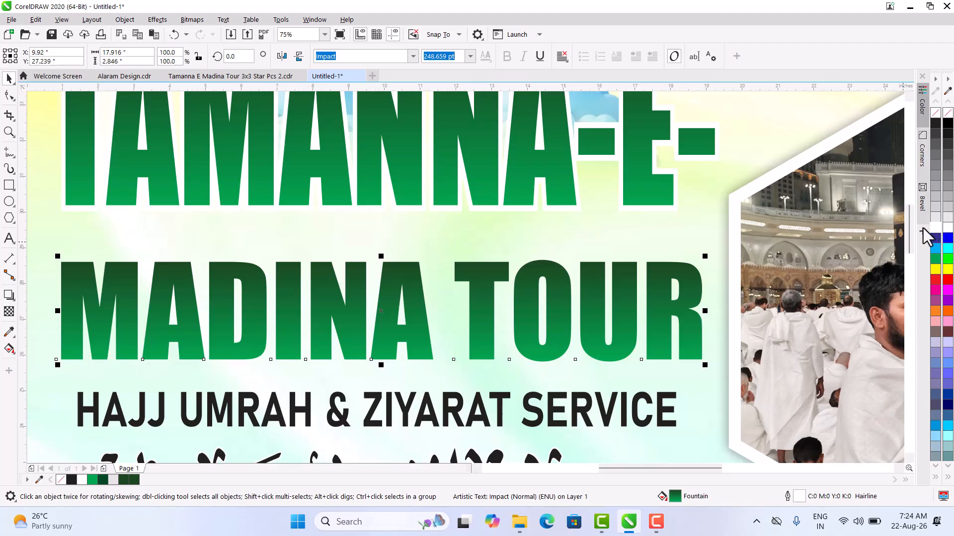
key(F12)
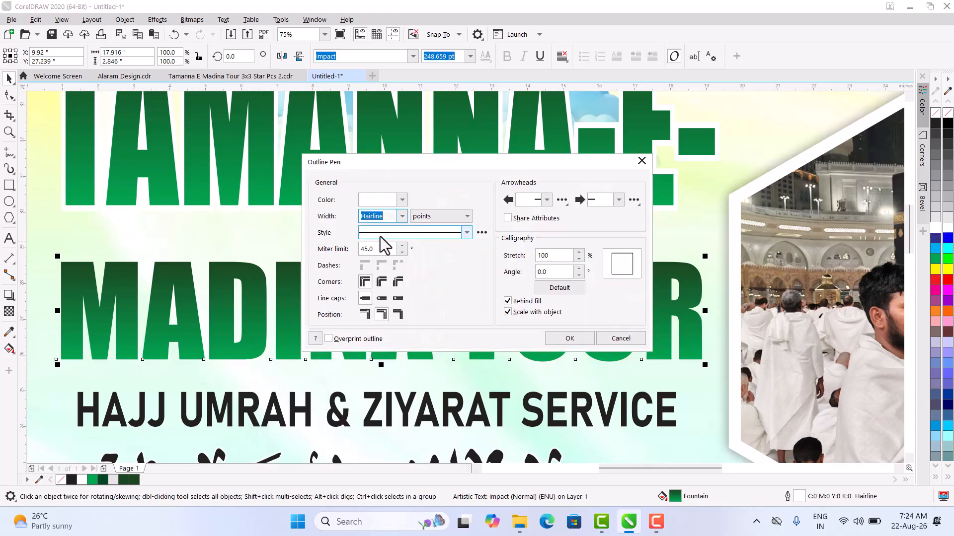
click(402, 216)
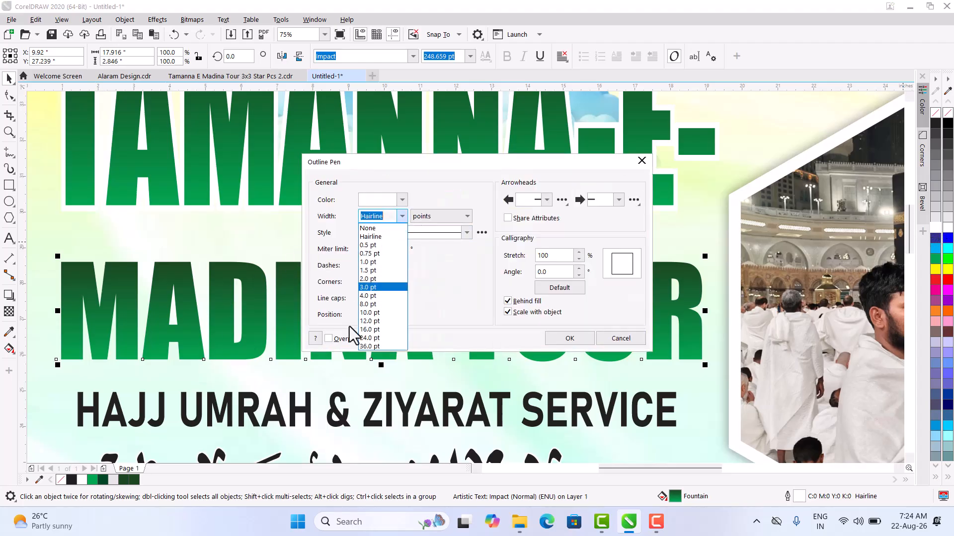
click(378, 330)
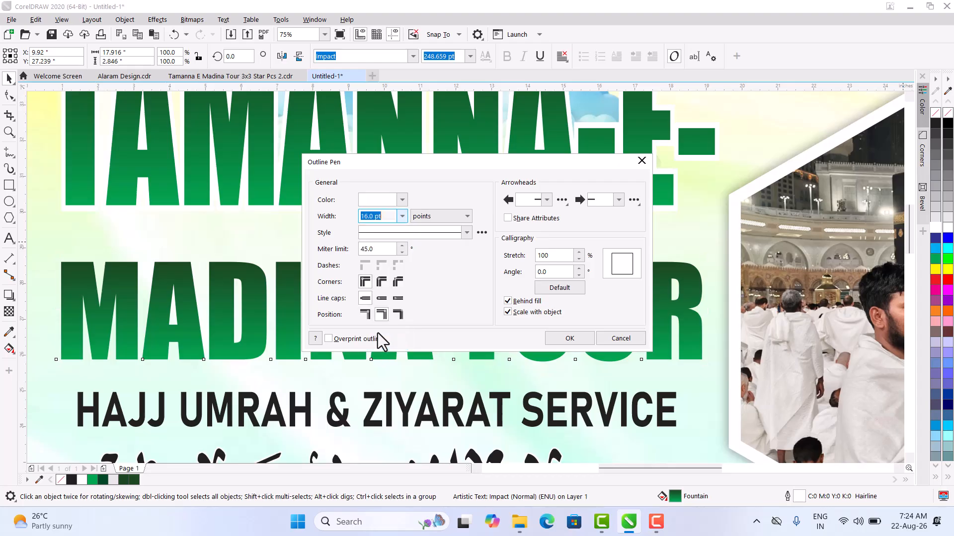
click(402, 218)
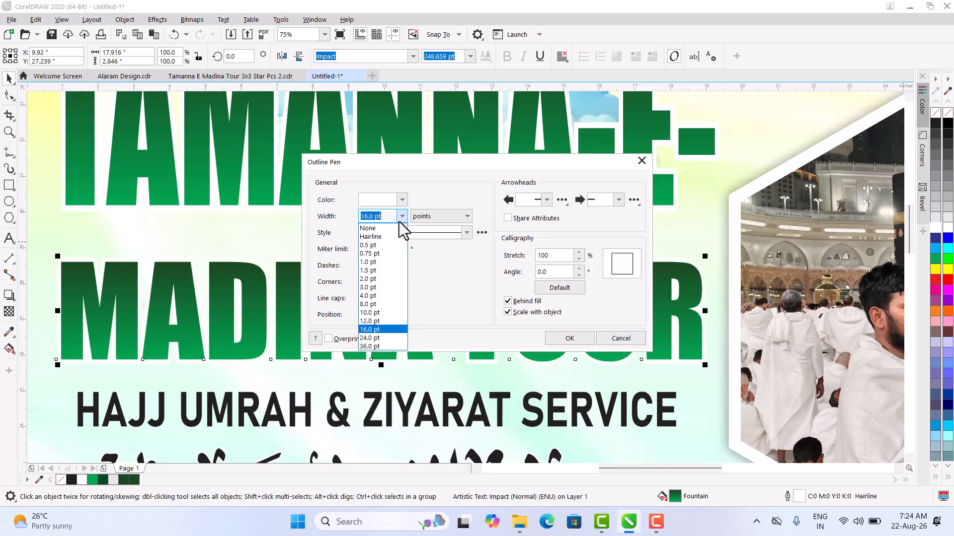
click(576, 340)
click(570, 338)
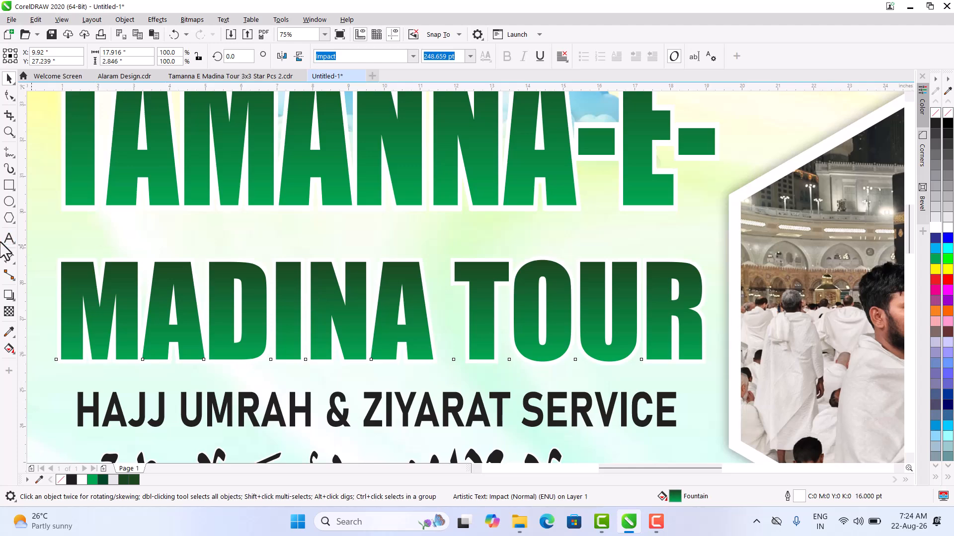
Add a drop shadow to the MADINA TOUR heading using the Flat Bottom Right preset.
click(8, 296)
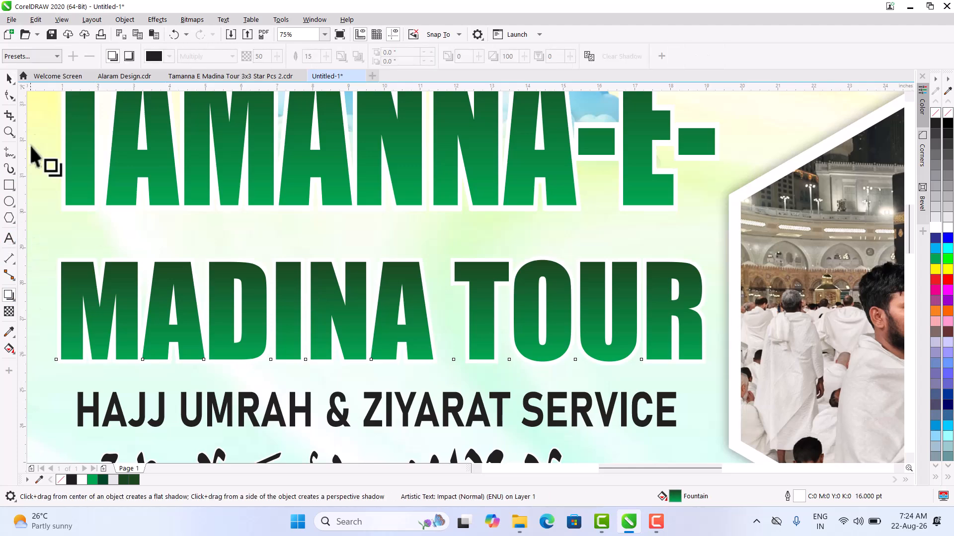
click(31, 56)
click(43, 81)
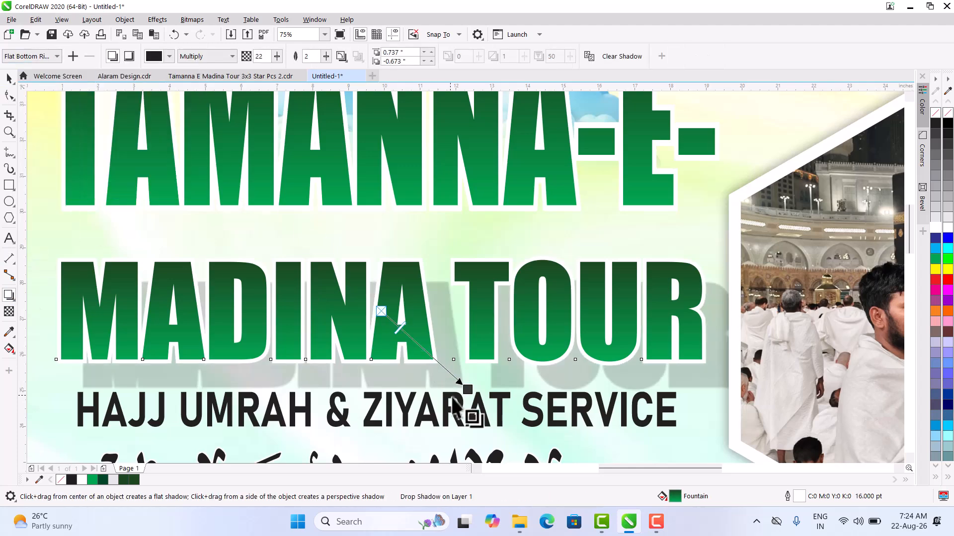
Pull the MADINA TOUR shadow in close, and give TAMANNA-E- a Flat Bottom Right drop shadow offset about 0.063 in right and 0.112 in down.
drag(468, 392, 385, 344)
click(352, 181)
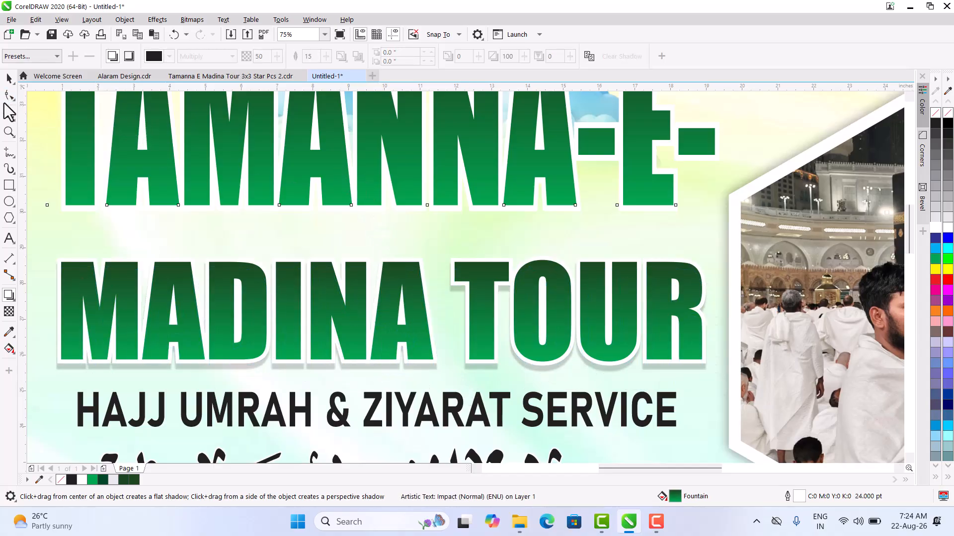
click(25, 56)
click(37, 79)
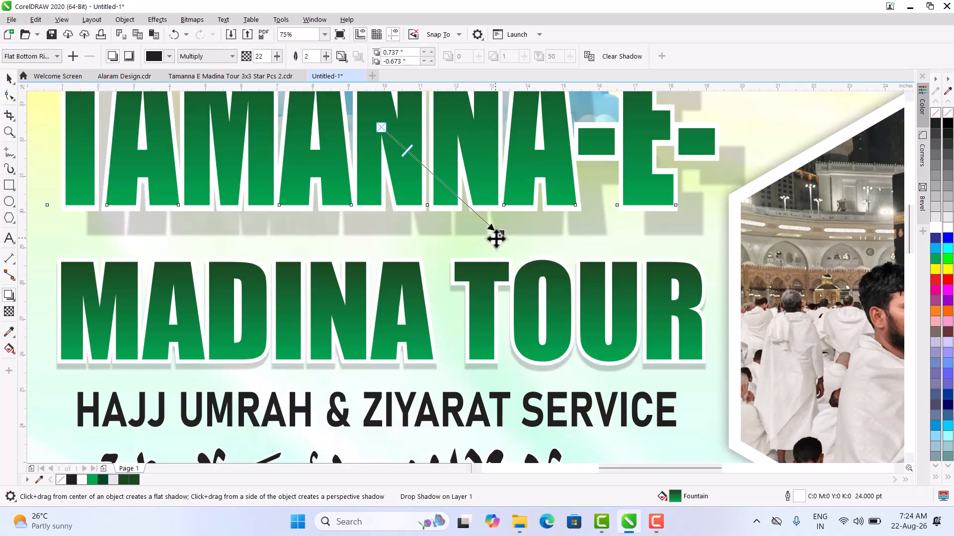
drag(498, 239, 431, 216)
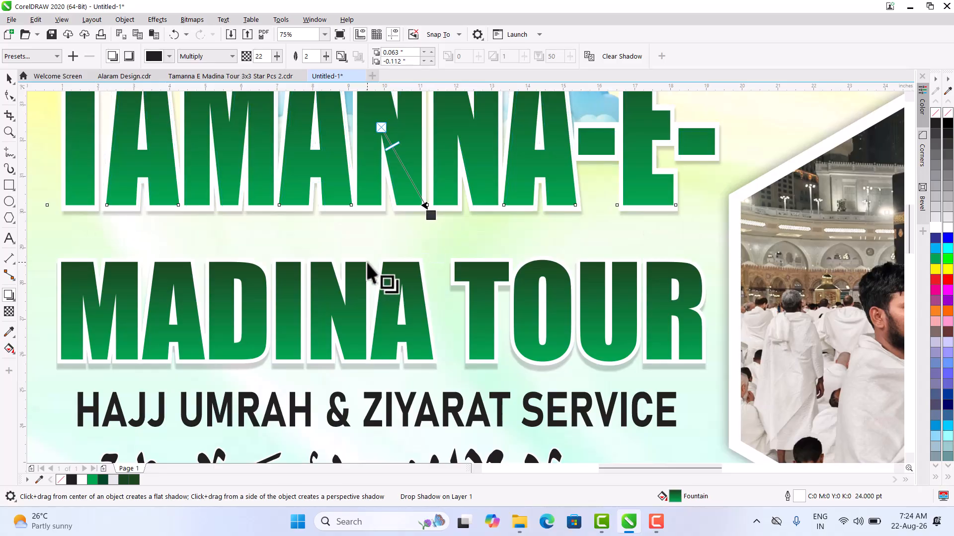
Readjust the MADINA TOUR drop shadow so it falls almost straight down, offset about 0.017 in right and 0.087 in down.
drag(351, 309, 383, 372)
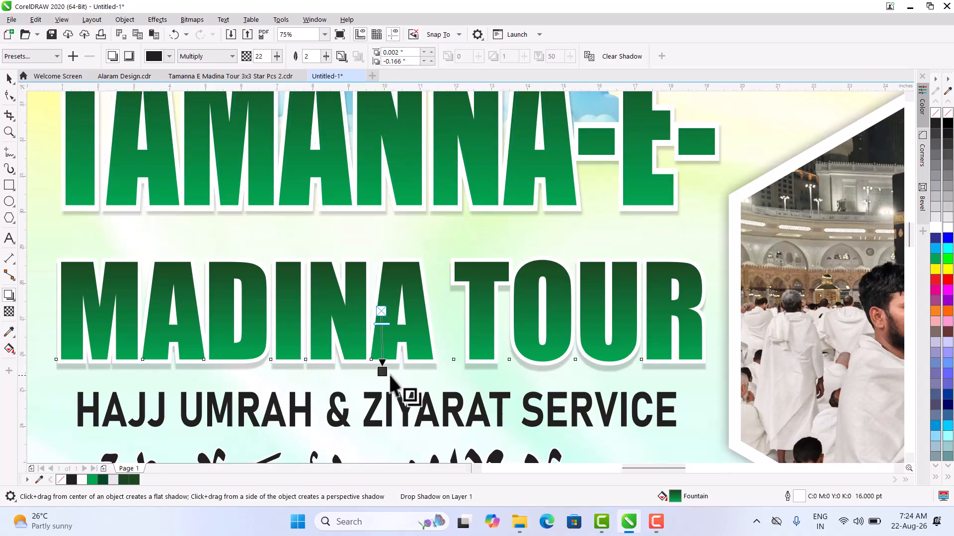
scroll(390, 380, up, 2)
drag(355, 366, 400, 347)
scroll(397, 343, down, 5)
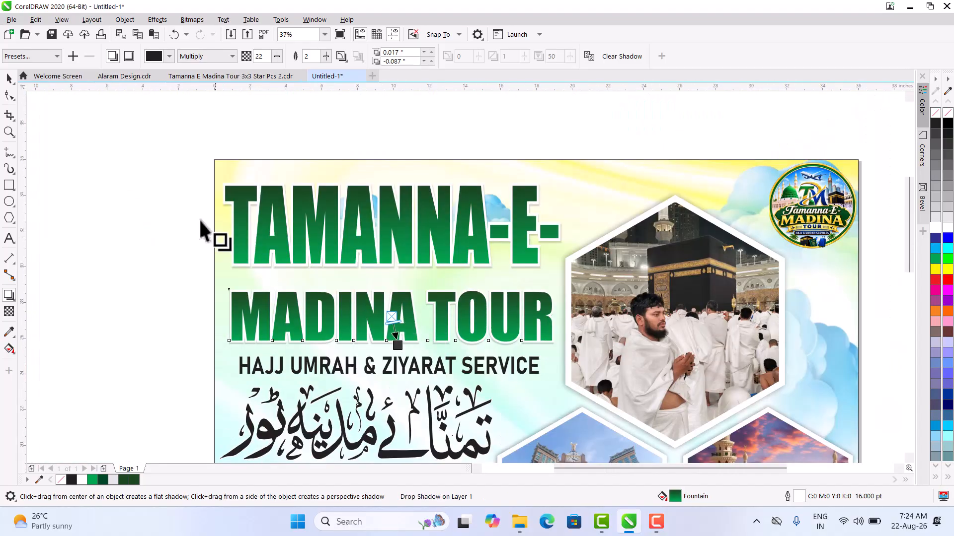
click(8, 79)
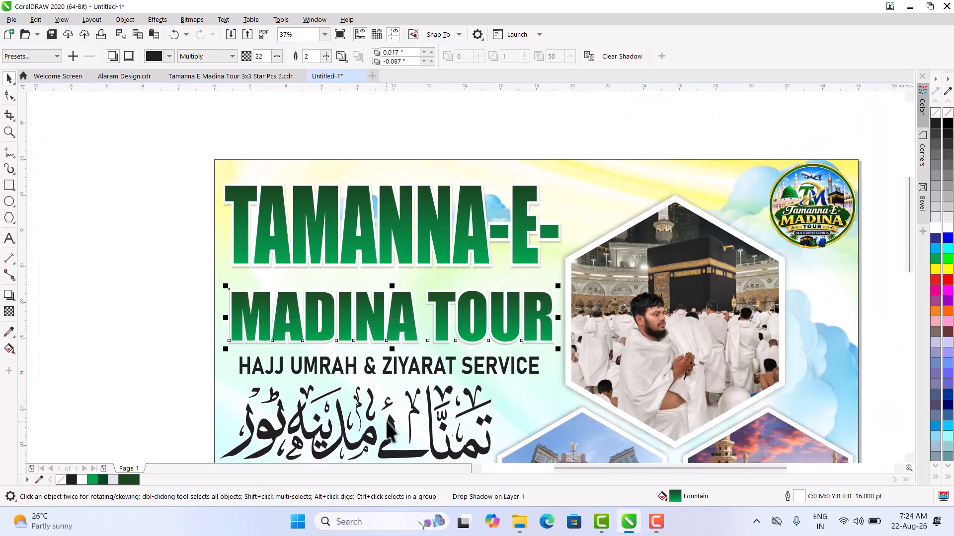
Move the large Urdu title and the HAJJ UMRAH & ZIYARAT SERVICE line slightly lower beneath the MADINA TOUR heading.
scroll(383, 351, down, 3)
scroll(378, 419, up, 2)
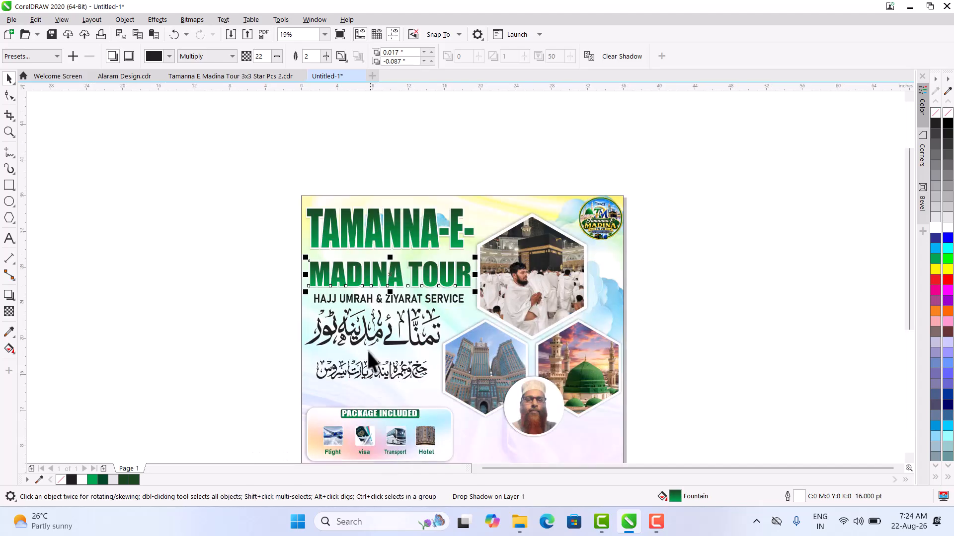
scroll(418, 285, up, 4)
drag(396, 322, 391, 354)
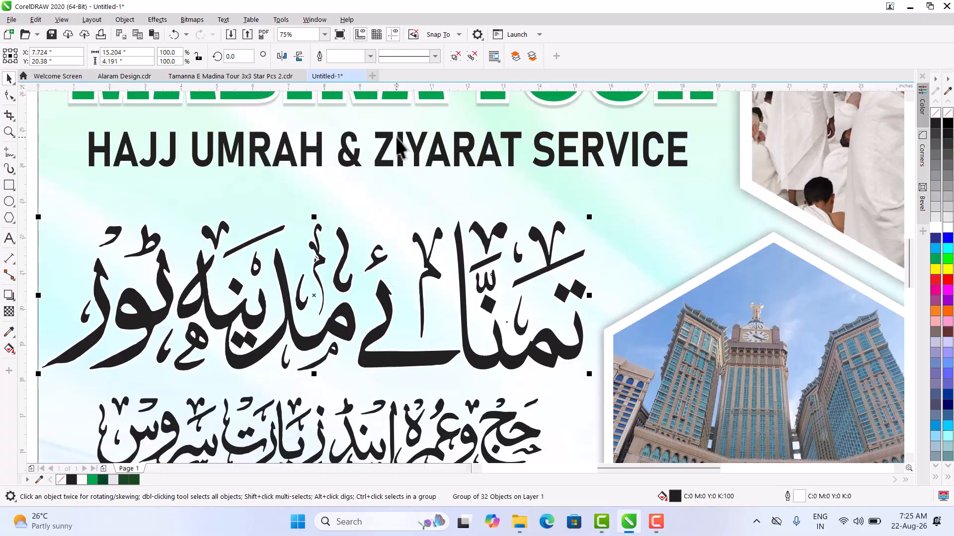
drag(403, 149, 395, 165)
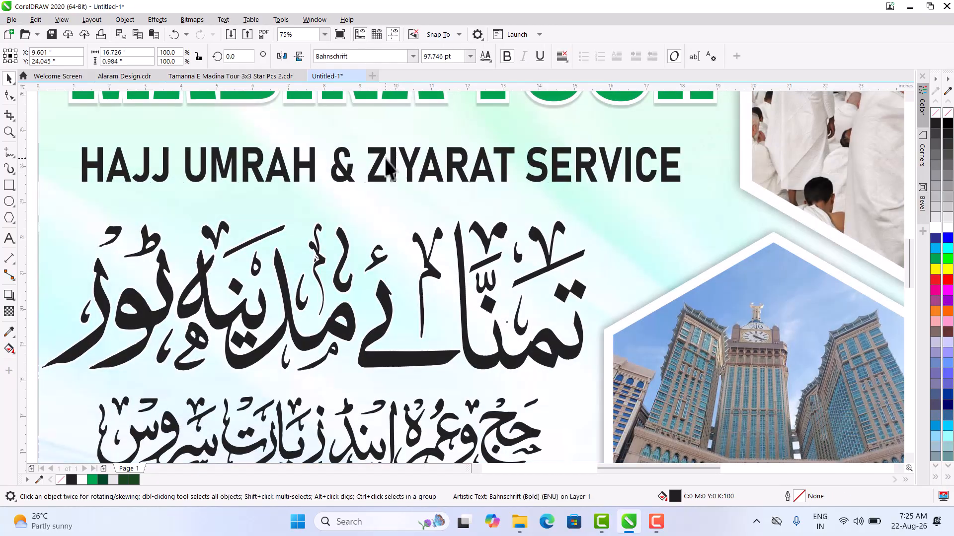
Draw a rectangle about 17.4 by 1.42 in around the HAJJ UMRAH & ZIYARAT SERVICE line and round its corners to about 0.167 in.
click(9, 186)
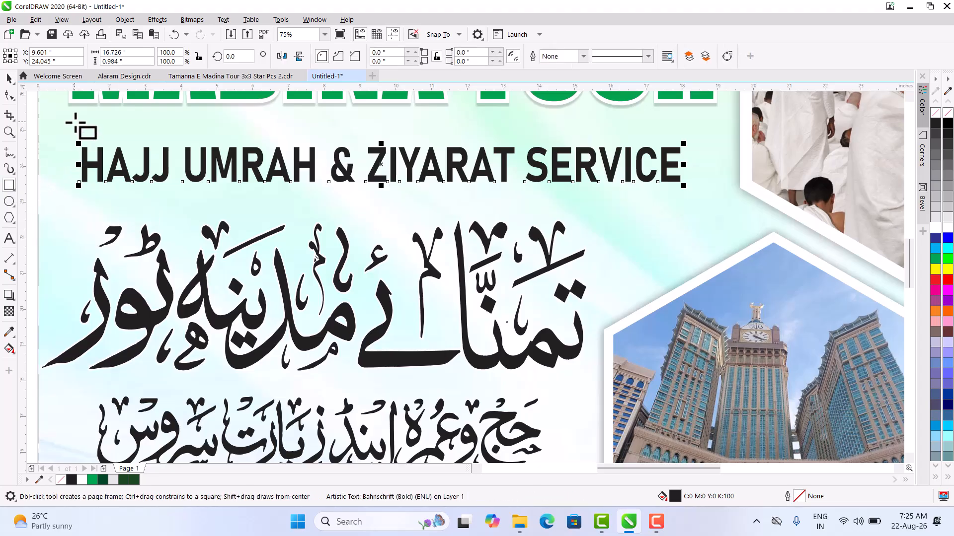
drag(67, 142, 689, 192)
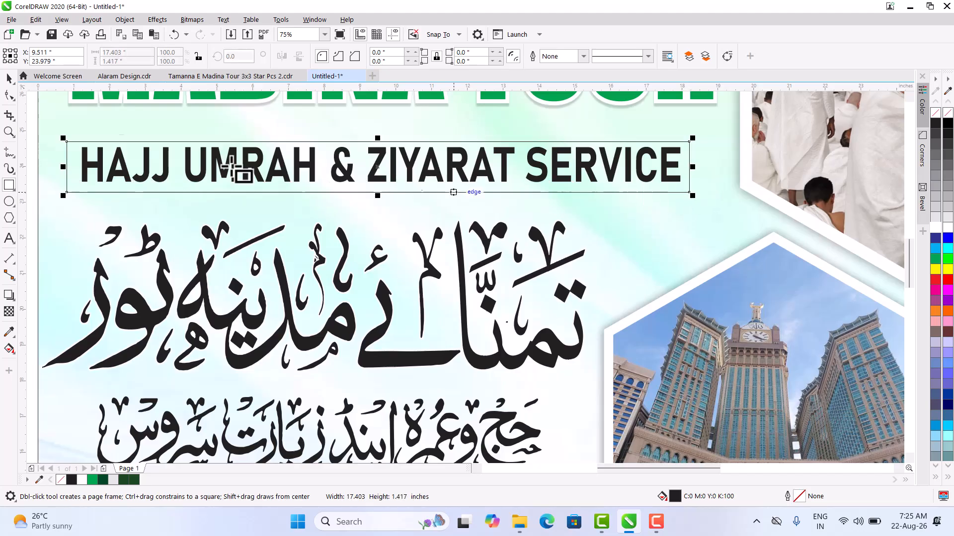
click(9, 95)
scroll(57, 141, up, 3)
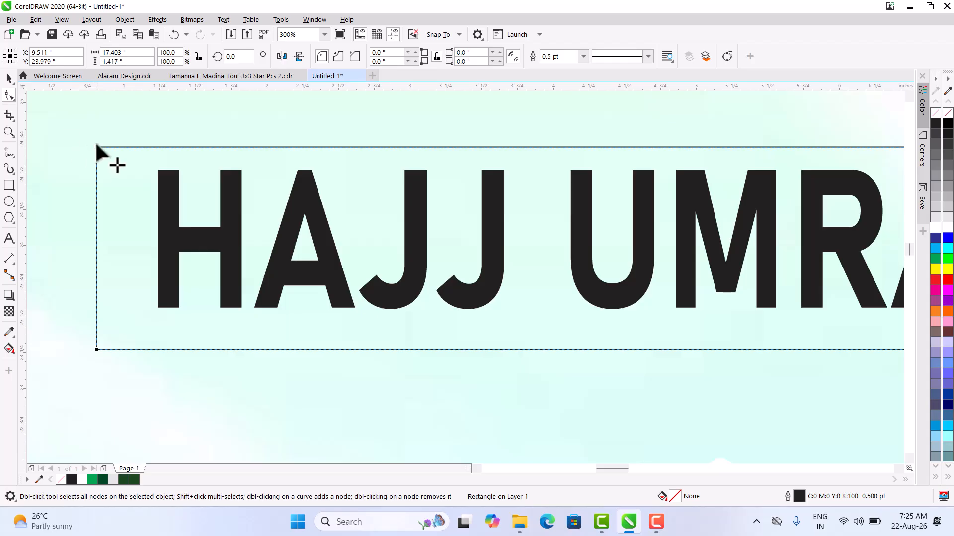
click(95, 145)
click(97, 166)
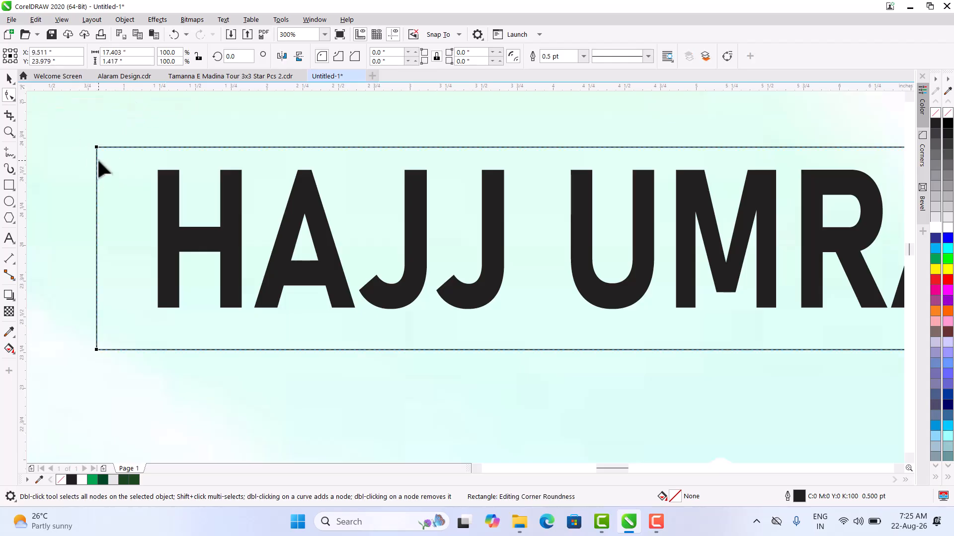
click(9, 78)
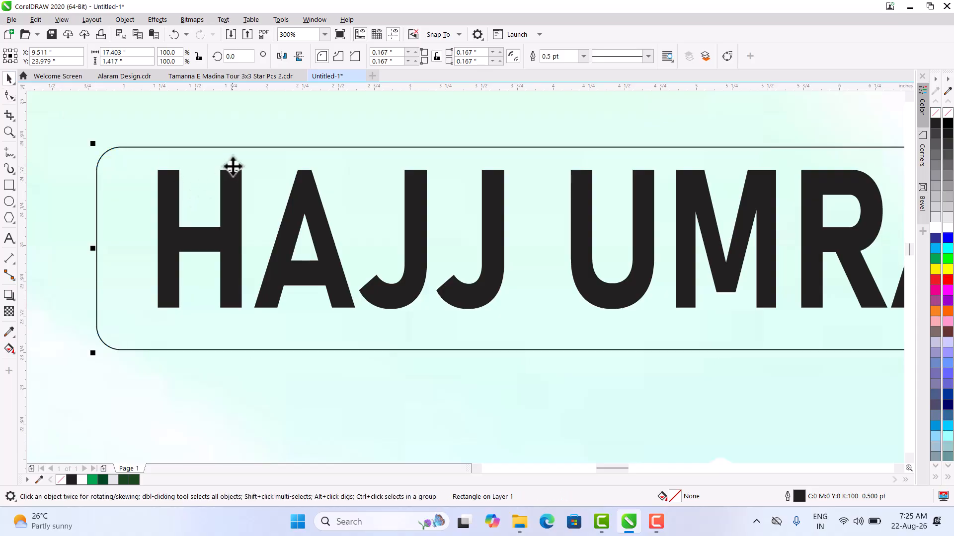
Fill the rounded rectangle behind the HAJJ UMRAH & ZIYARAT SERVICE text with a vertical fountain fill from dark magenta at its top to magenta at its base.
key(g)
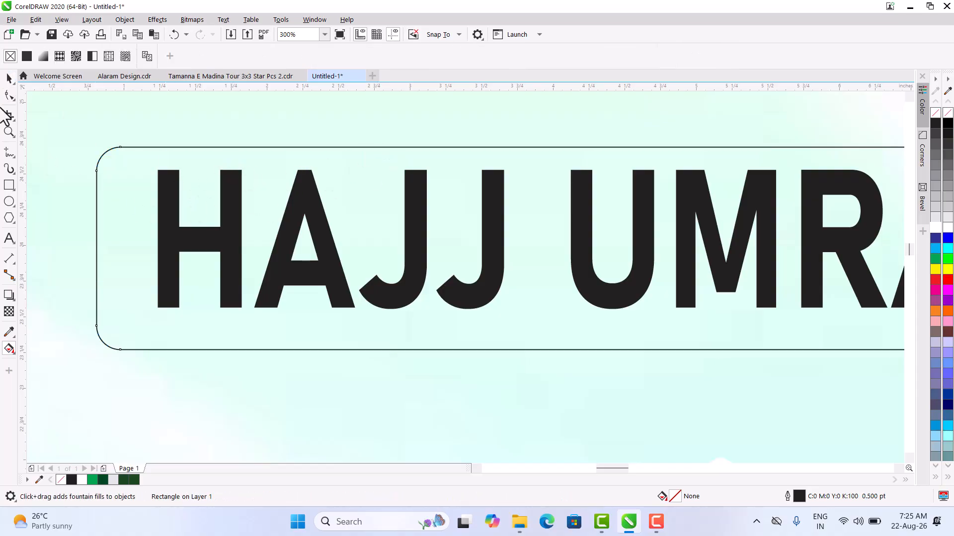
click(8, 79)
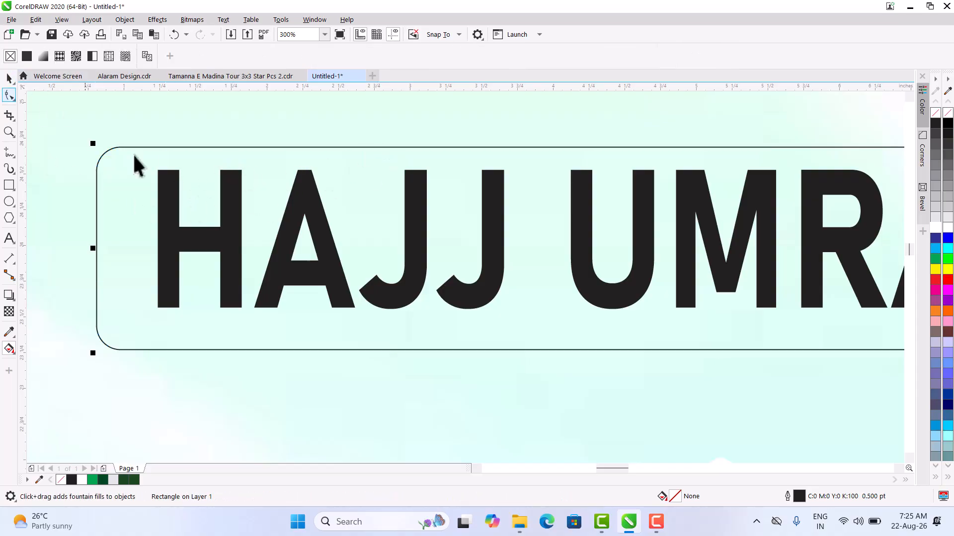
click(181, 229)
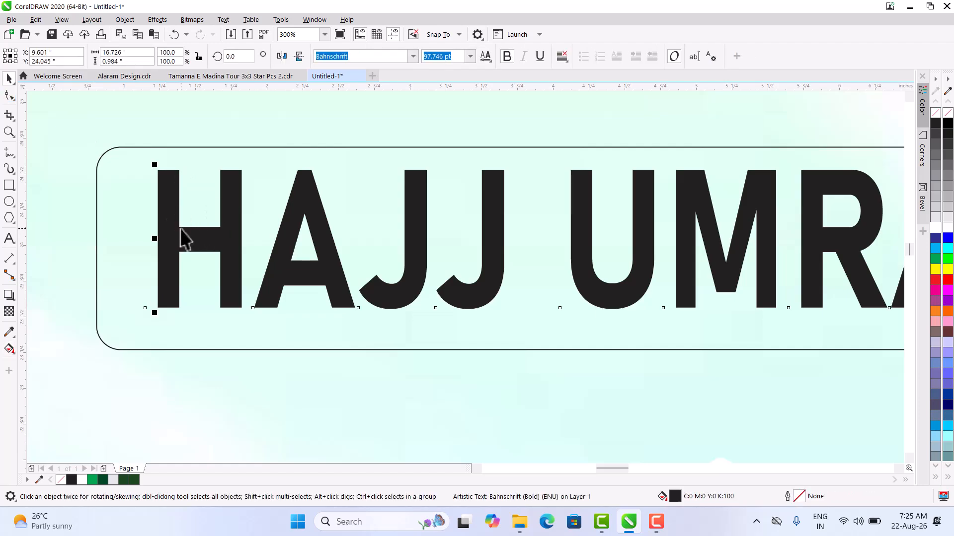
click(131, 197)
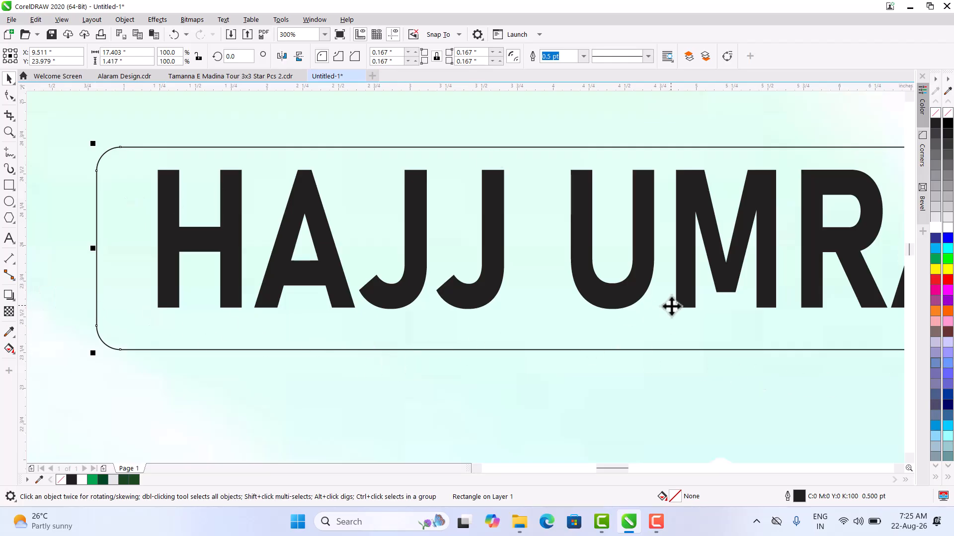
key(g)
drag(681, 141, 683, 347)
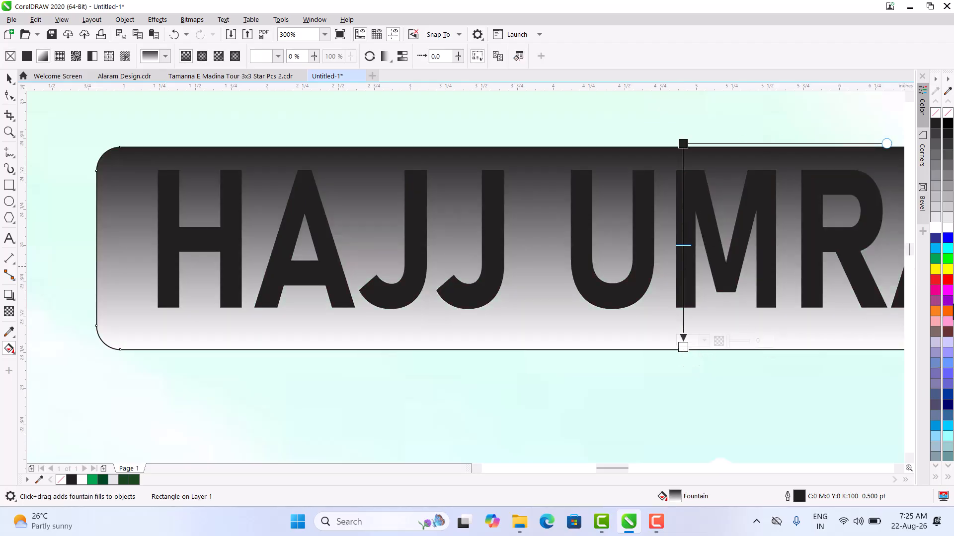
click(939, 294)
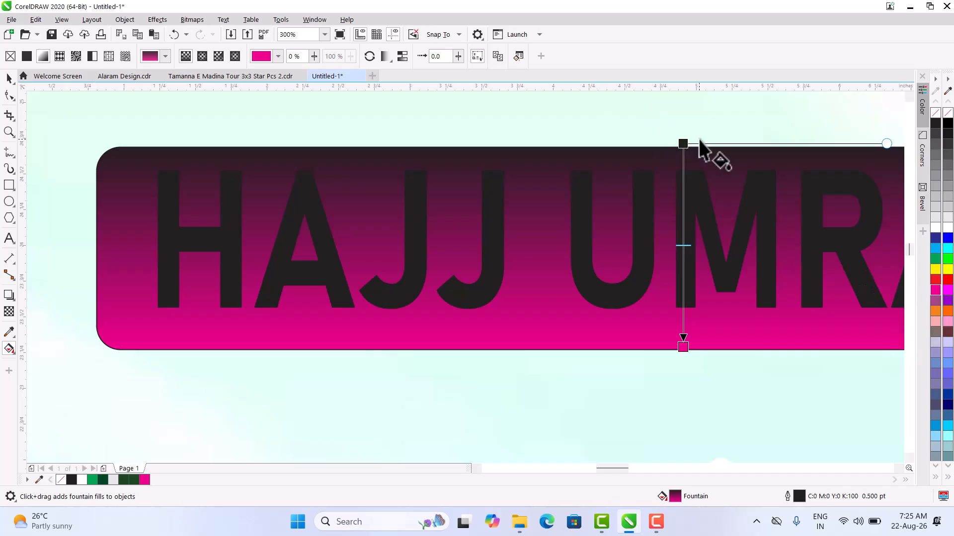
click(685, 143)
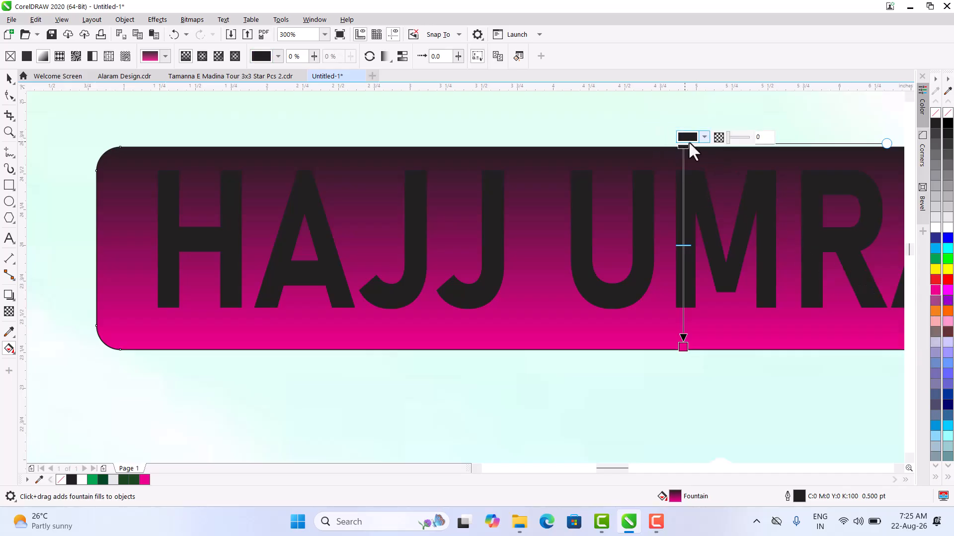
click(934, 290)
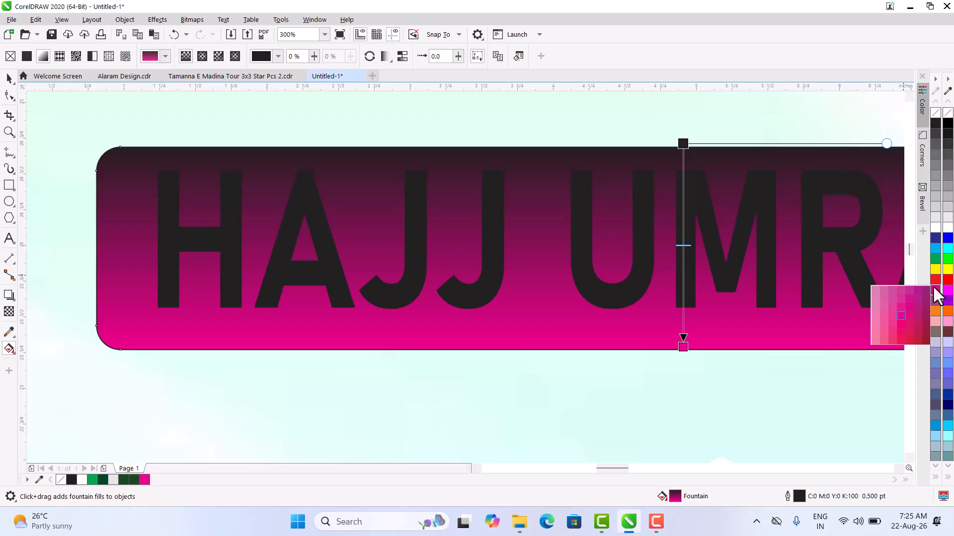
click(925, 313)
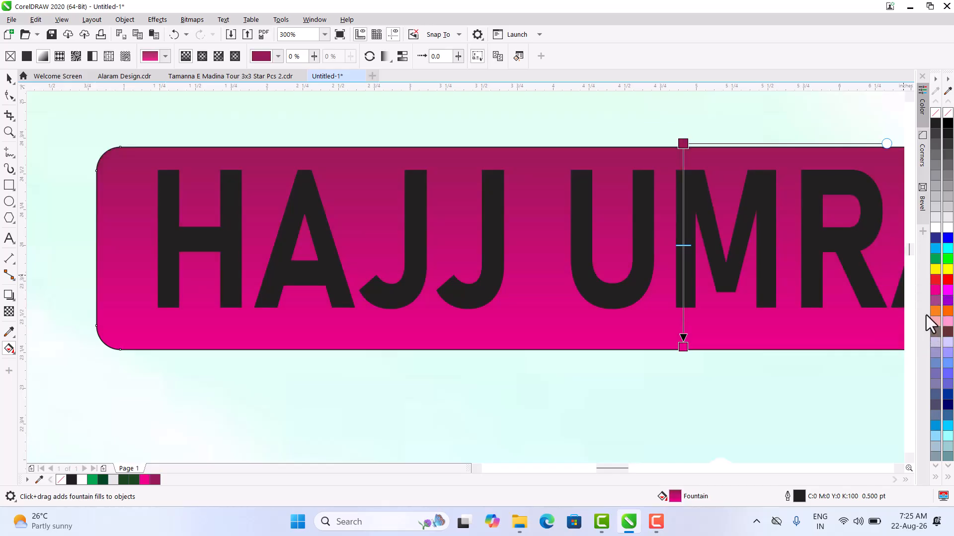
click(8, 77)
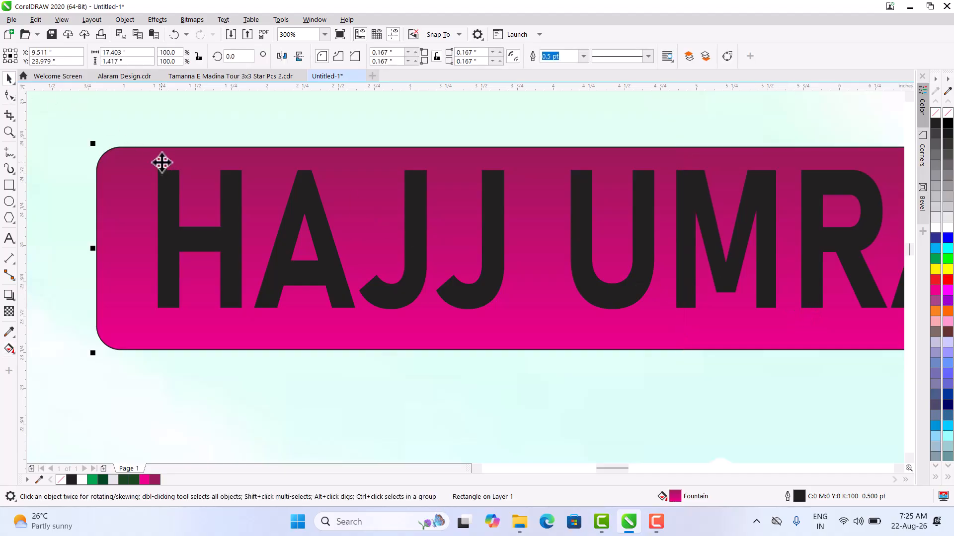
Centre the magenta bar horizontally and vertically on the HAJJ UMRAH & ZIYARAT SERVICE text.
shift+click(292, 201)
key(c)
key(e)
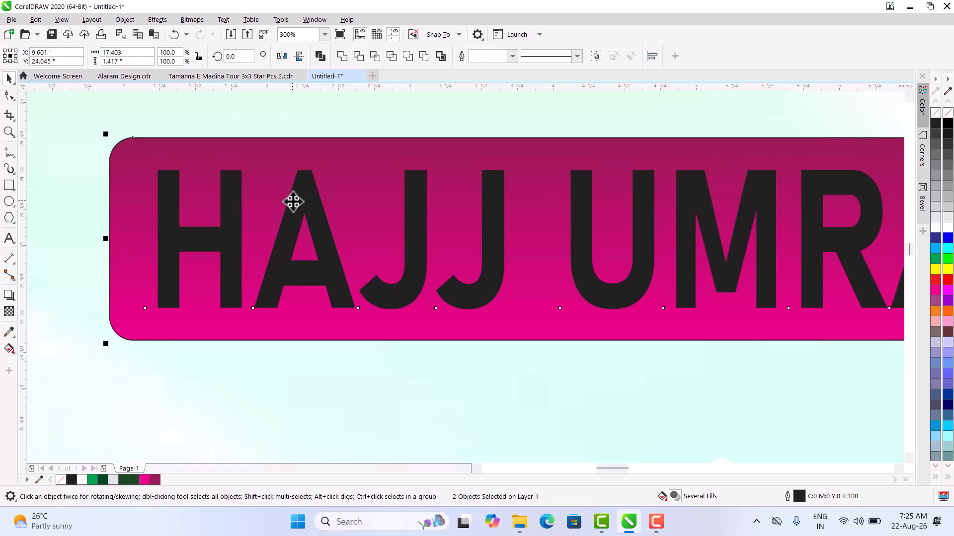
Color the HAJJ UMRAH & ZIYARAT SERVICE text white.
click(714, 351)
click(719, 287)
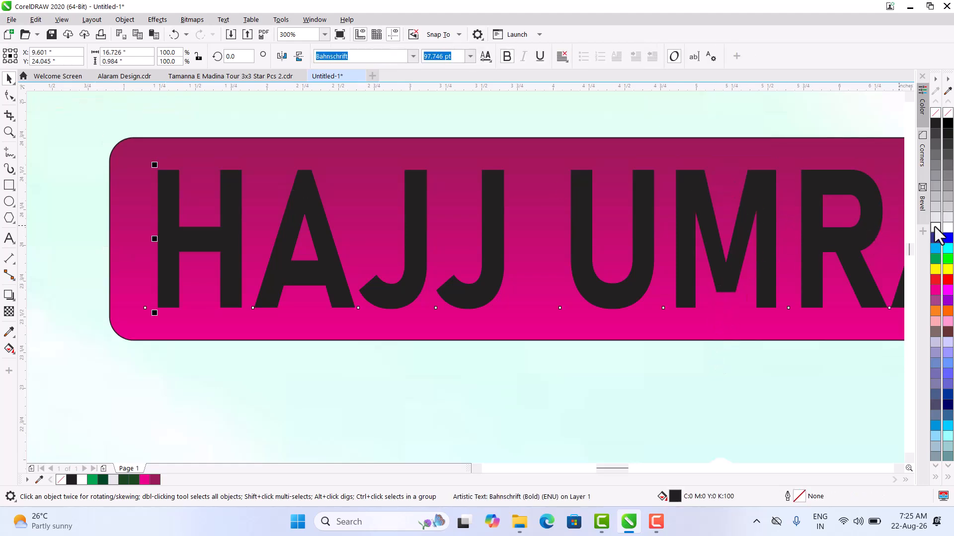
scroll(286, 269, down, 4)
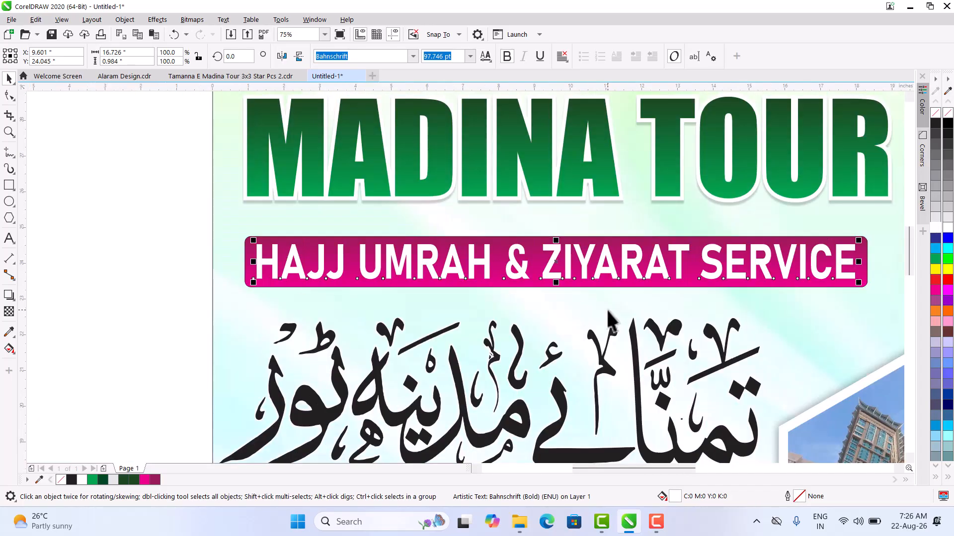
Move the smaller Urdu service line slightly lower, between the large Urdu title and the Package Included panel.
scroll(430, 309, down, 3)
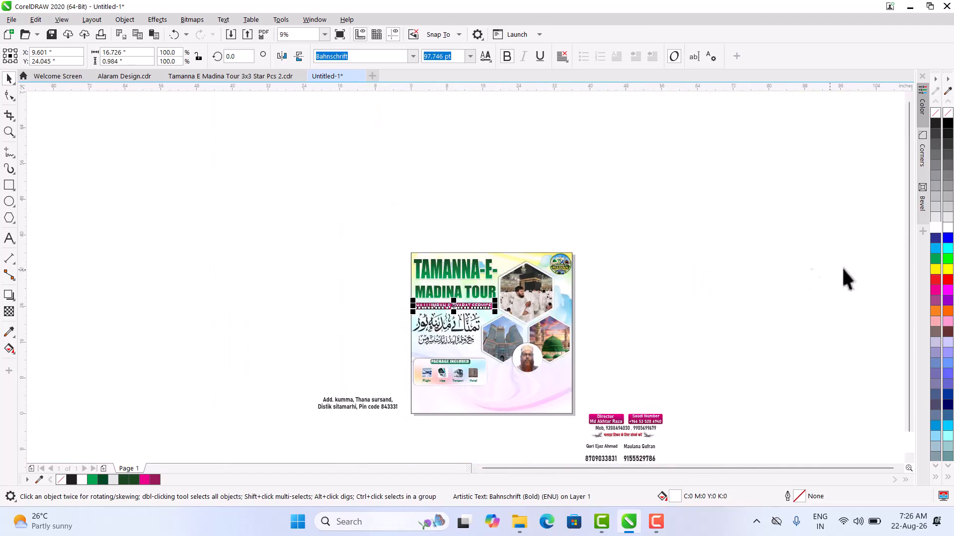
scroll(455, 348, up, 2)
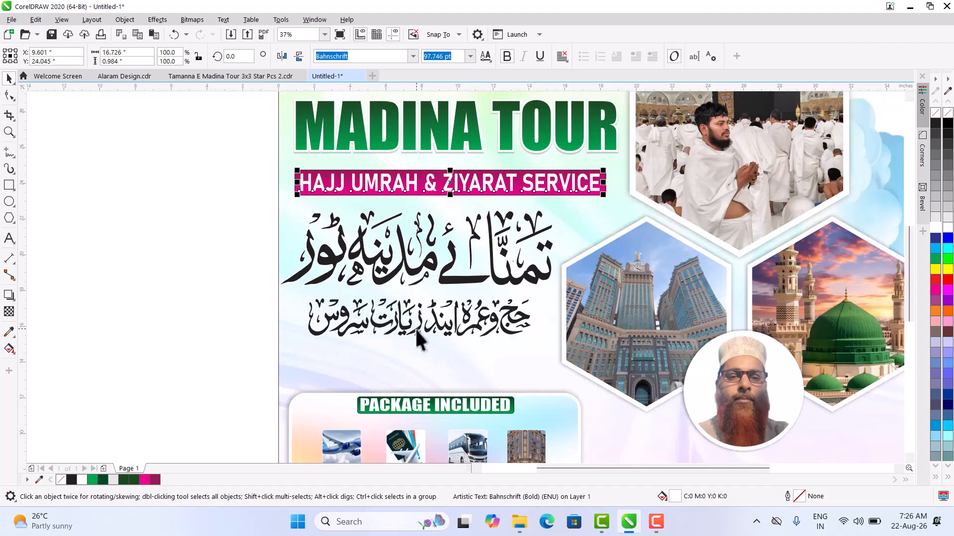
drag(419, 340, 413, 343)
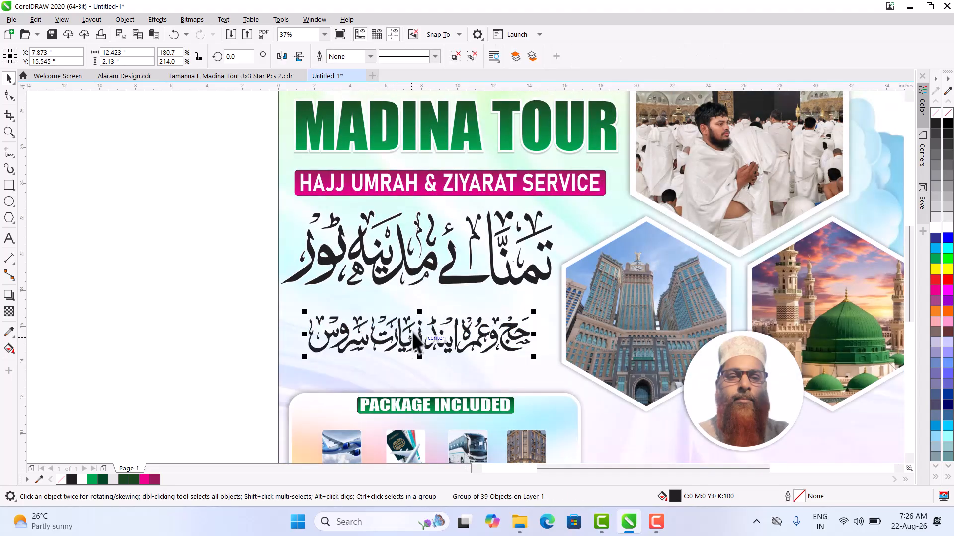
Ungroup the large Urdu title calligraphy and weld its pieces into a single curve.
click(454, 246)
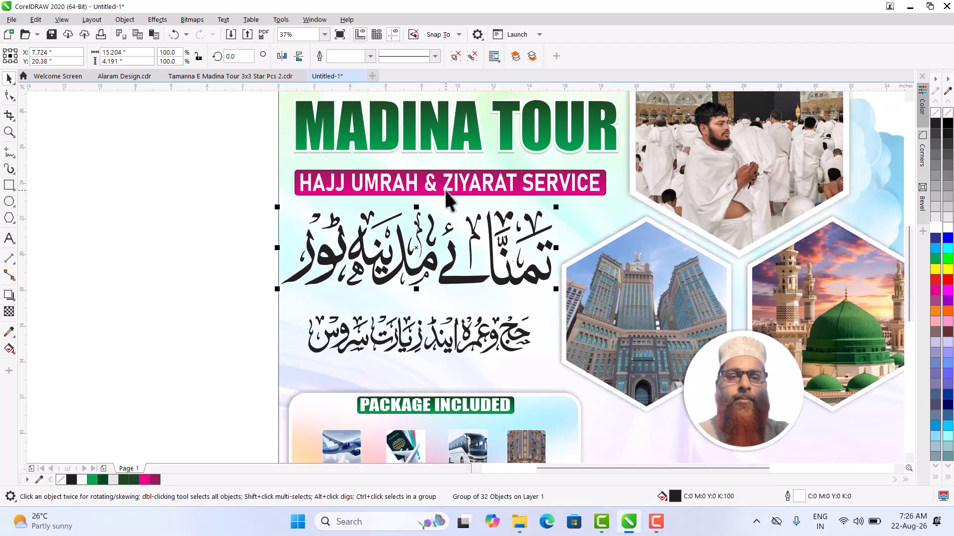
scroll(445, 190, up, 2)
scroll(445, 190, up, 2)
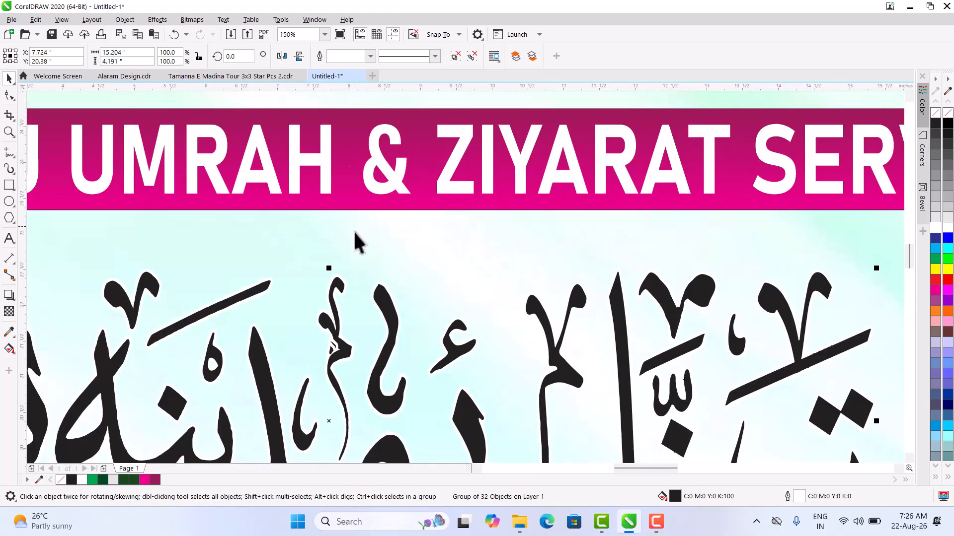
click(451, 57)
scroll(378, 296, down, 4)
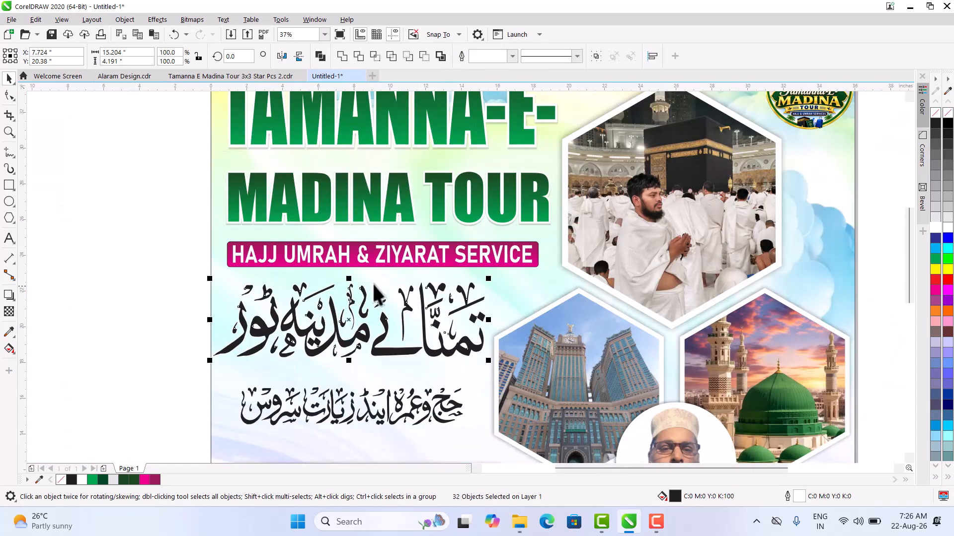
click(343, 58)
Copy the magenta bar's gradient fill onto the large Urdu title and remove the title's outline.
scroll(281, 308, up, 3)
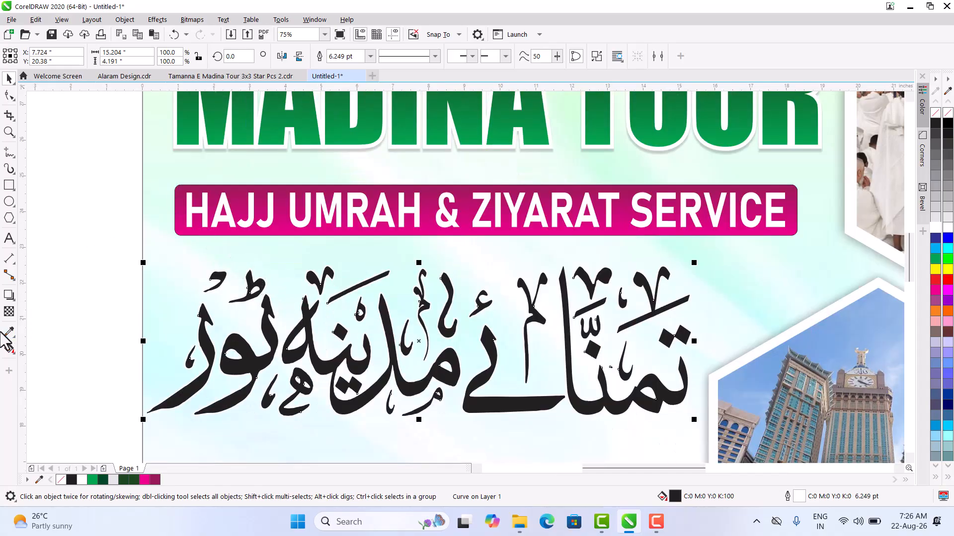
click(6, 335)
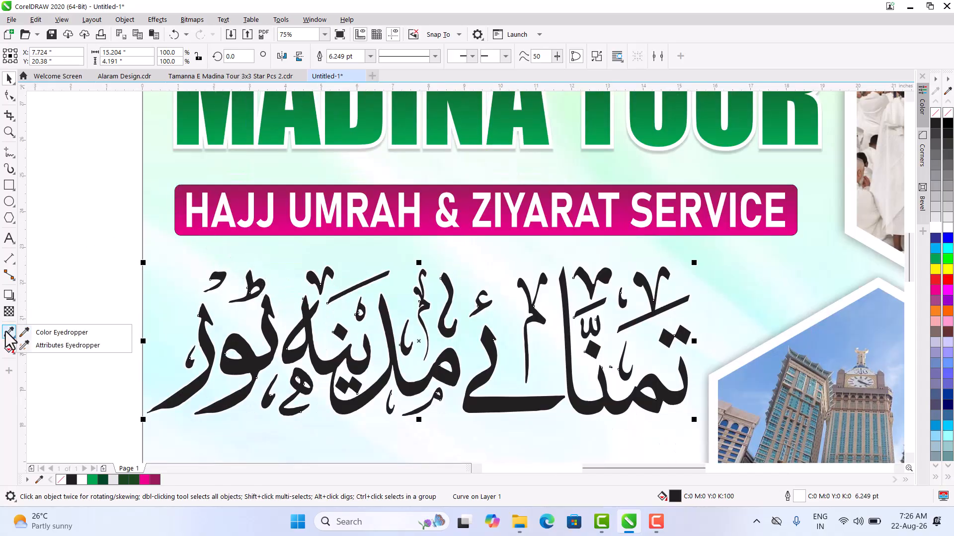
click(39, 347)
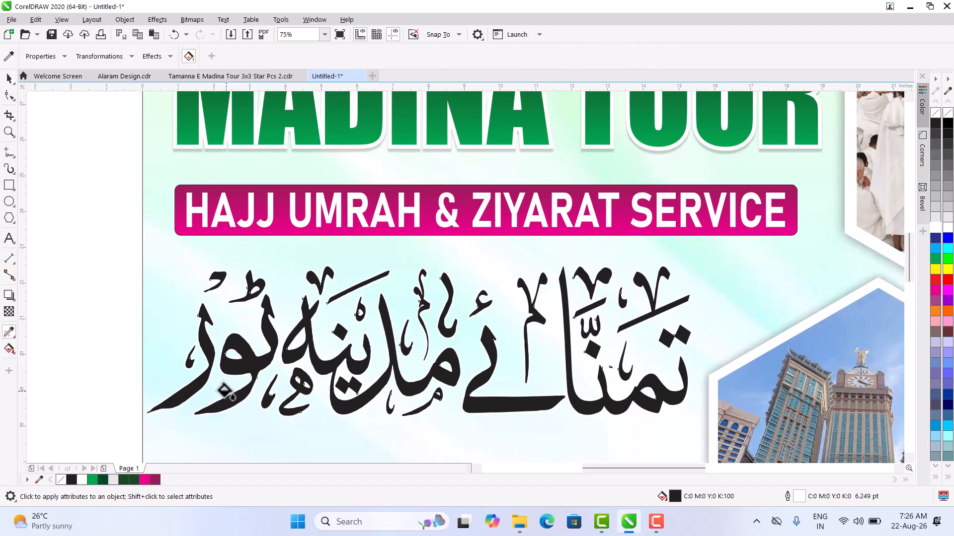
click(239, 367)
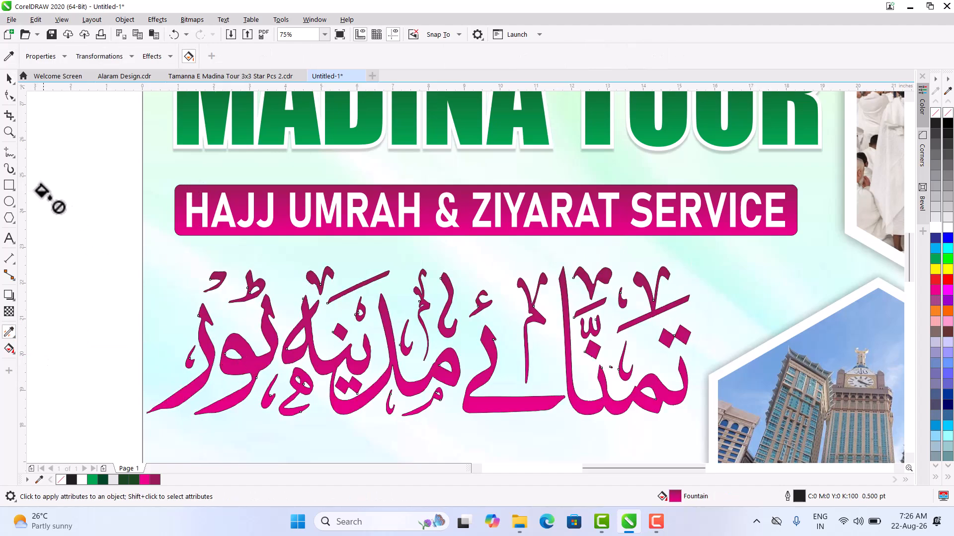
click(9, 78)
click(396, 373)
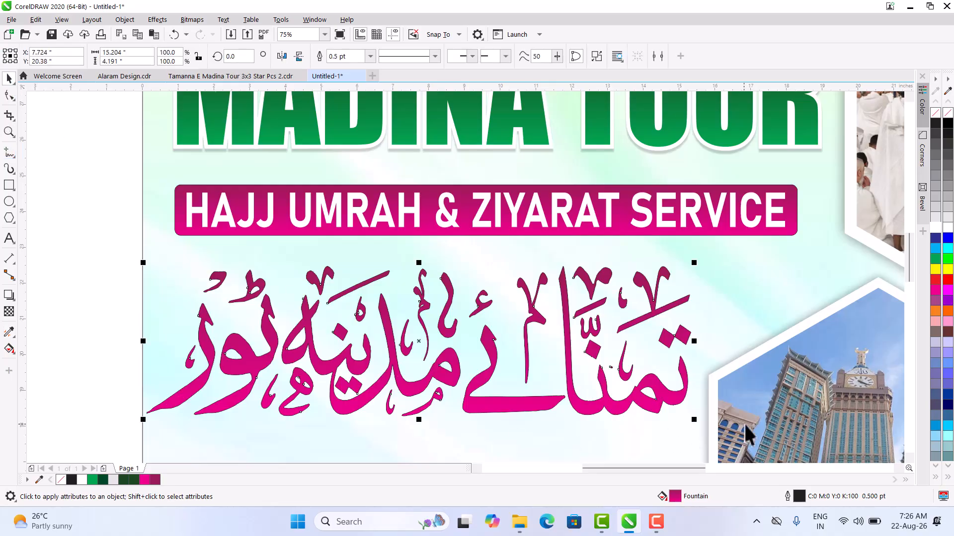
right_click(935, 114)
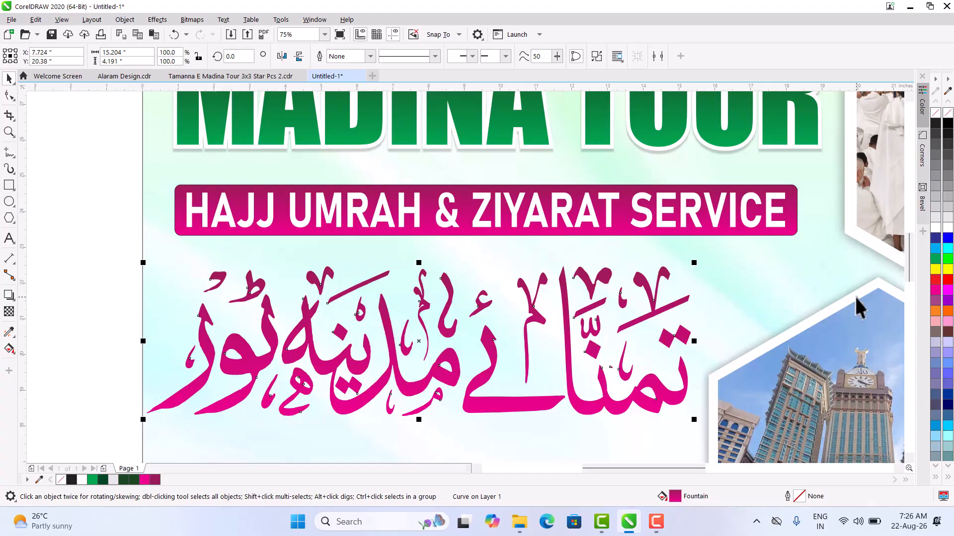
Give the large Urdu title a white 16 pt outline placed behind the fill and scaled with the object.
right_click(936, 228)
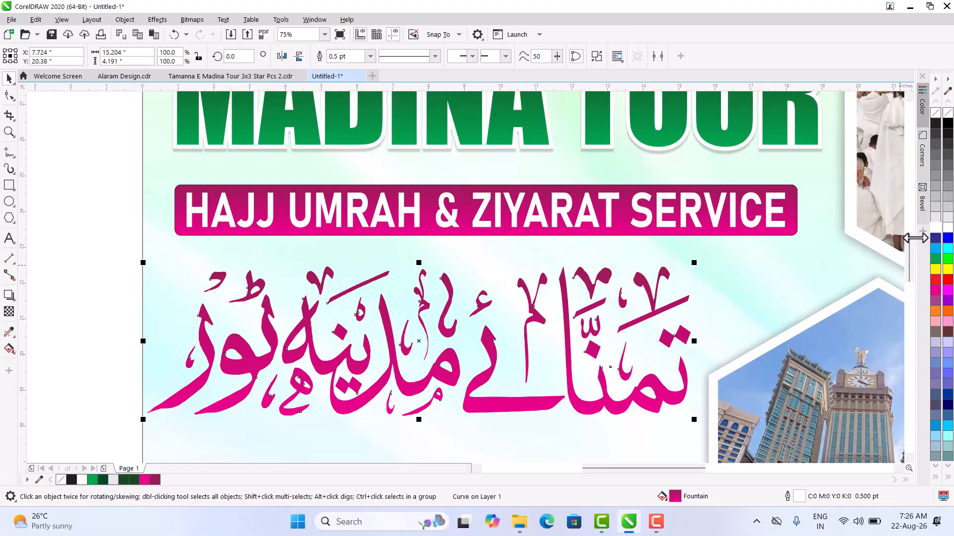
key(F12)
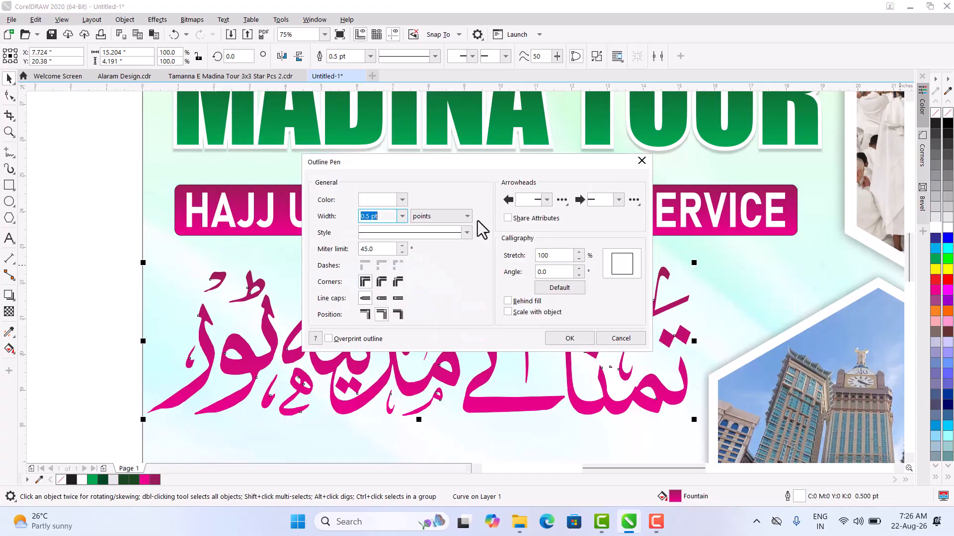
click(403, 216)
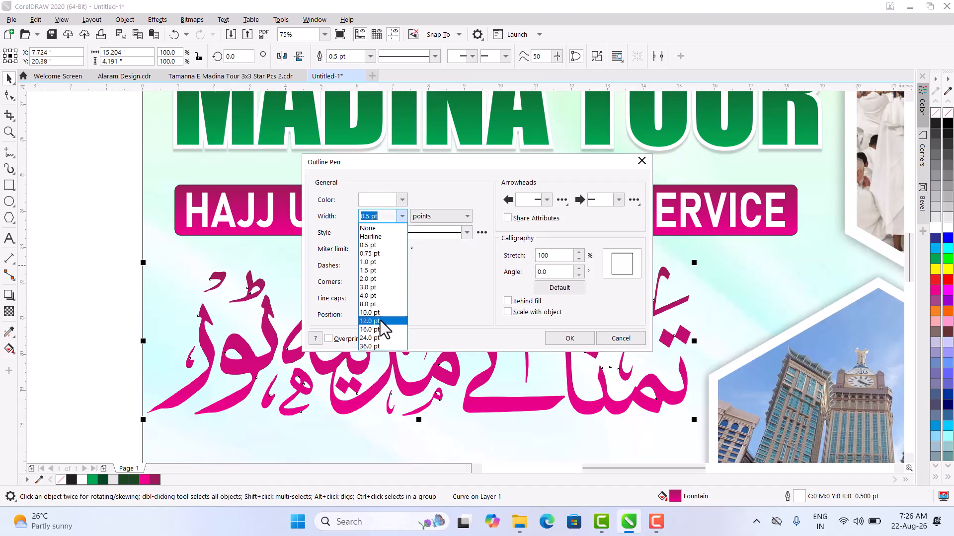
click(370, 337)
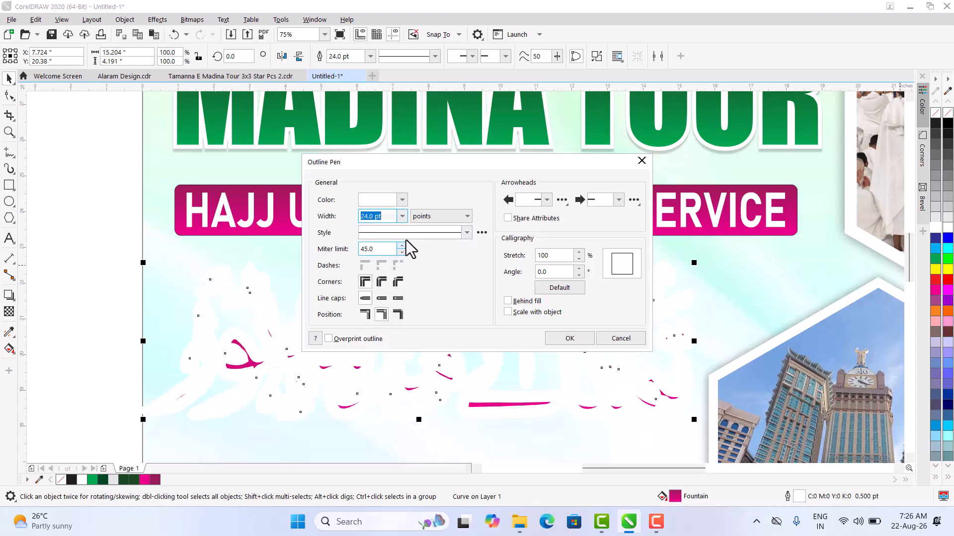
click(402, 216)
click(377, 313)
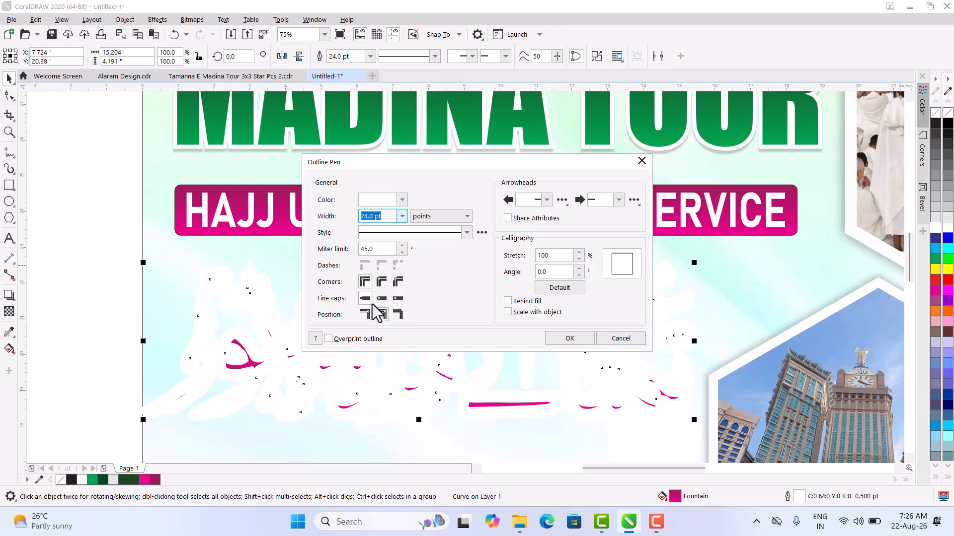
click(528, 313)
click(518, 302)
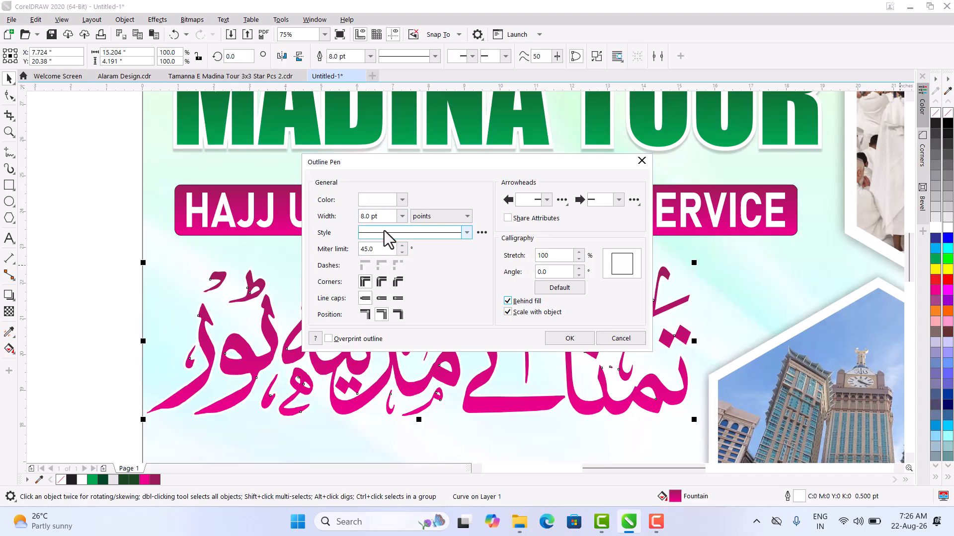
click(404, 218)
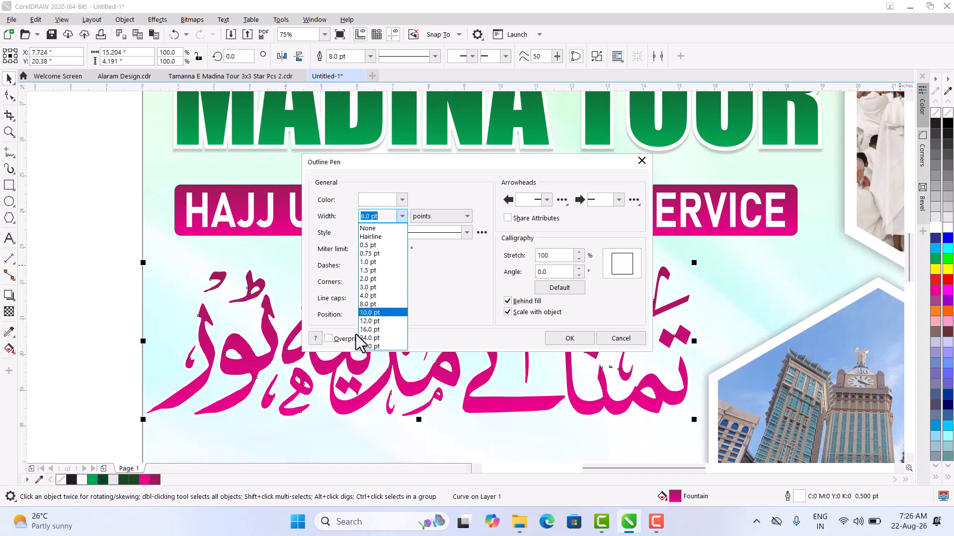
click(371, 329)
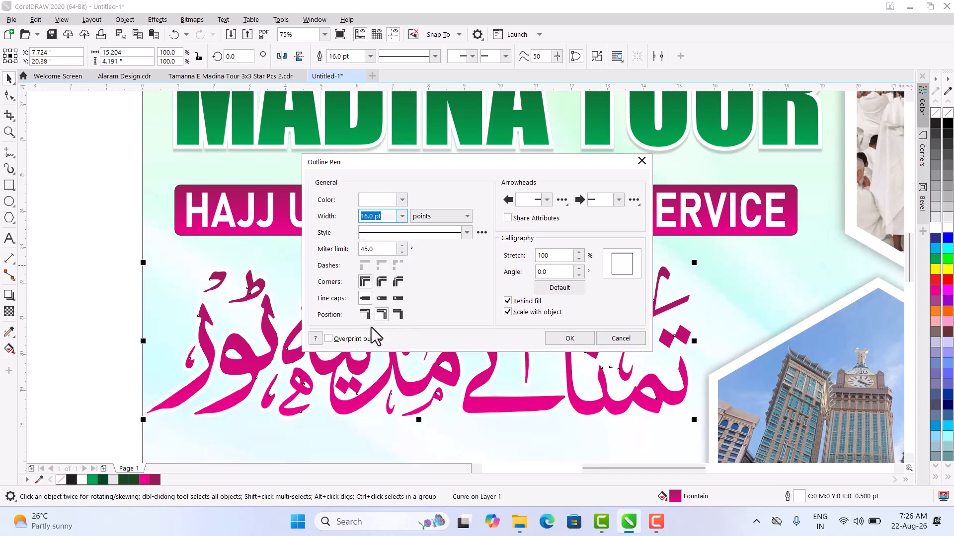
click(570, 338)
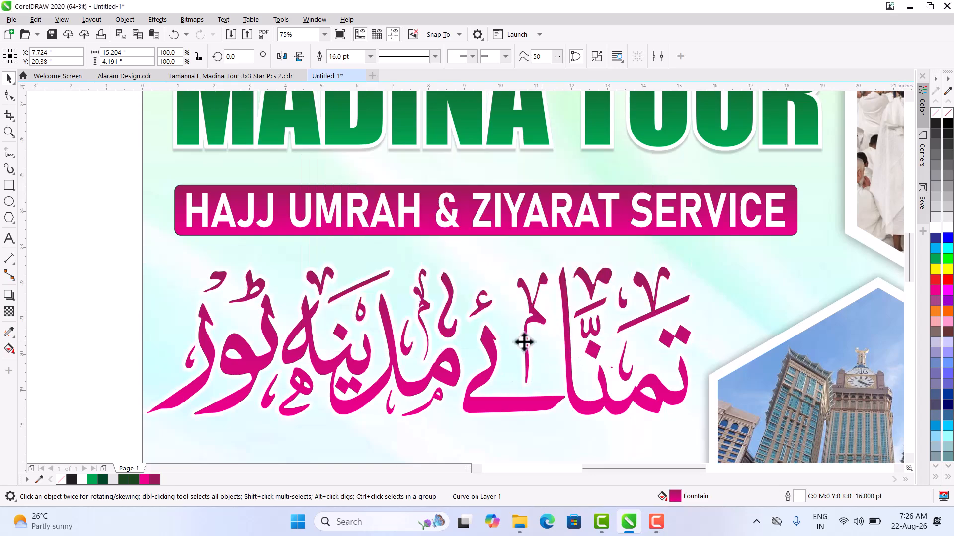
Add a Flat Bottom Right drop shadow to the large Urdu title and shorten its offset to about 0.15 by -0.20 inches.
click(8, 297)
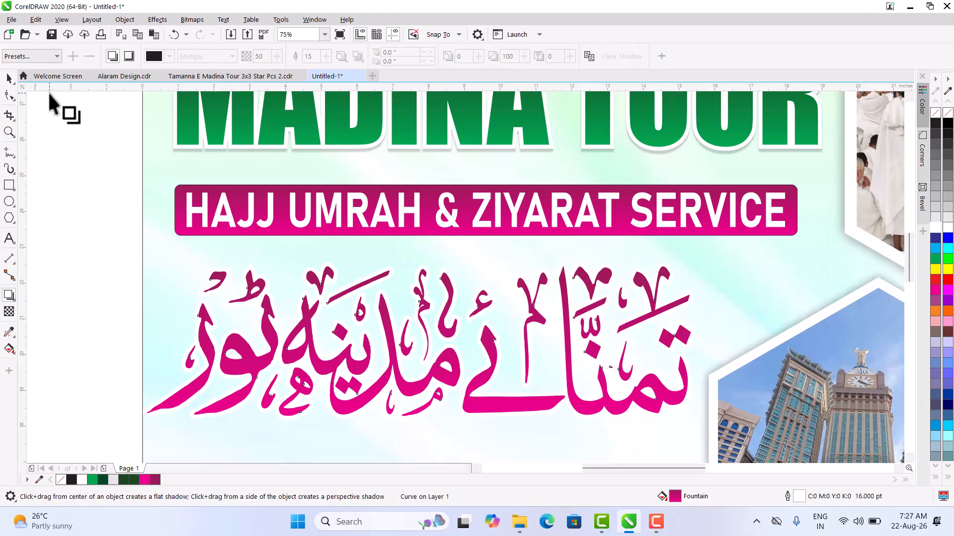
click(30, 56)
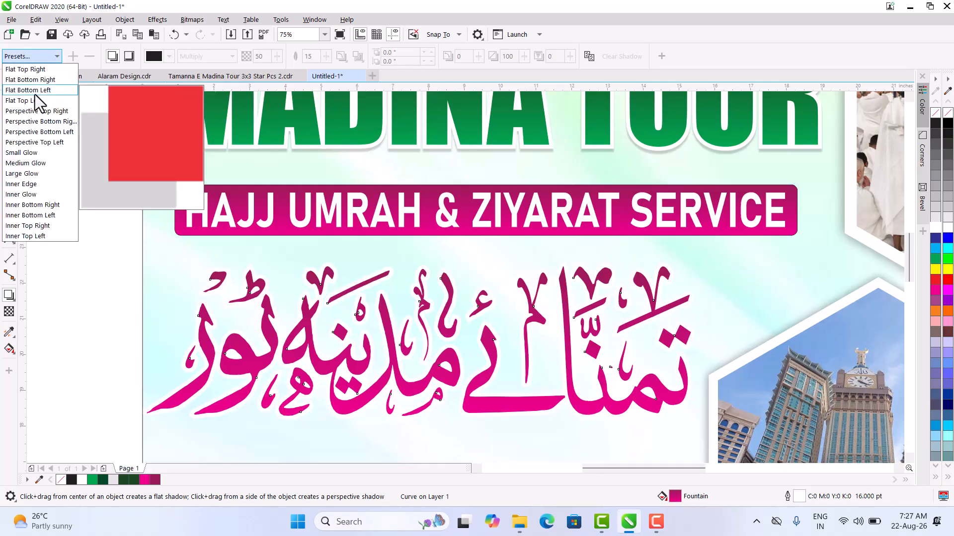
click(31, 80)
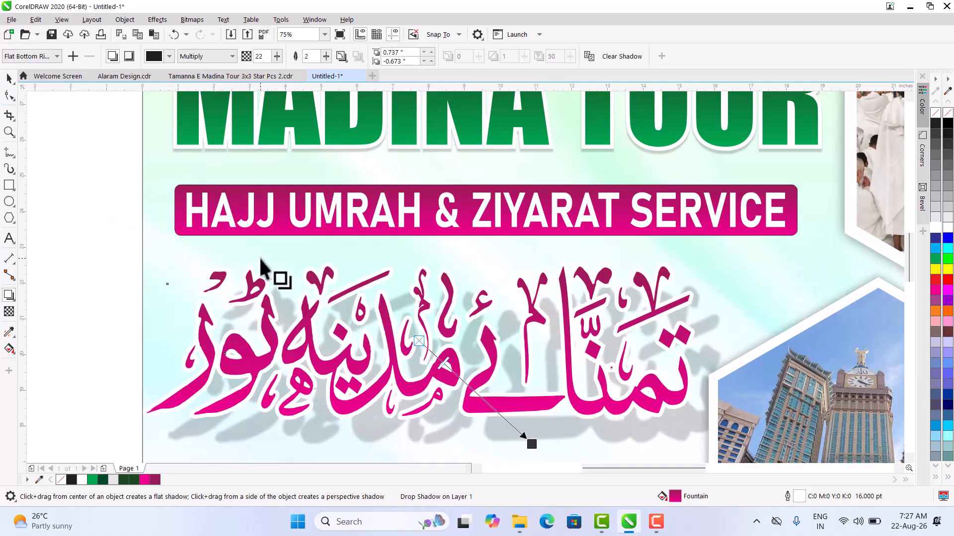
scroll(267, 270, down, 2)
scroll(402, 355, up, 2)
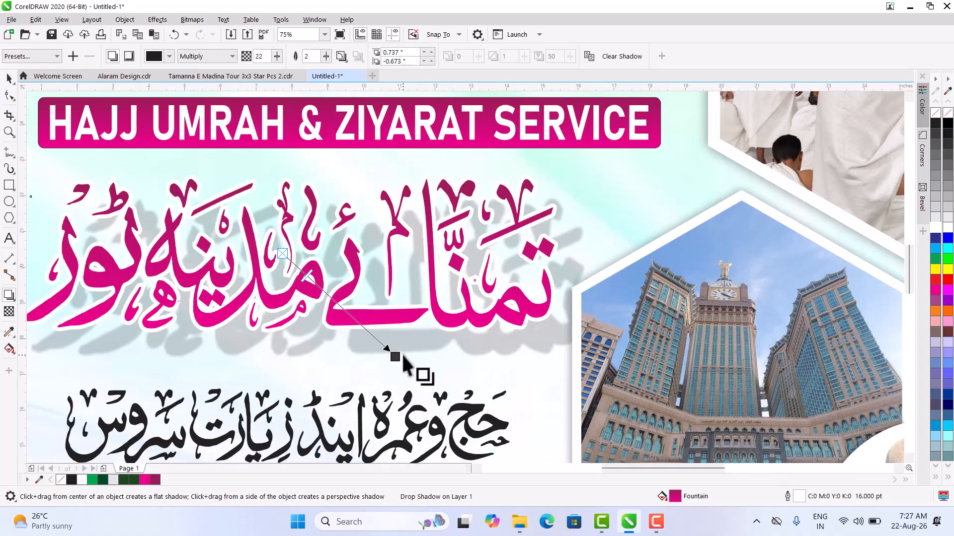
drag(389, 357, 345, 340)
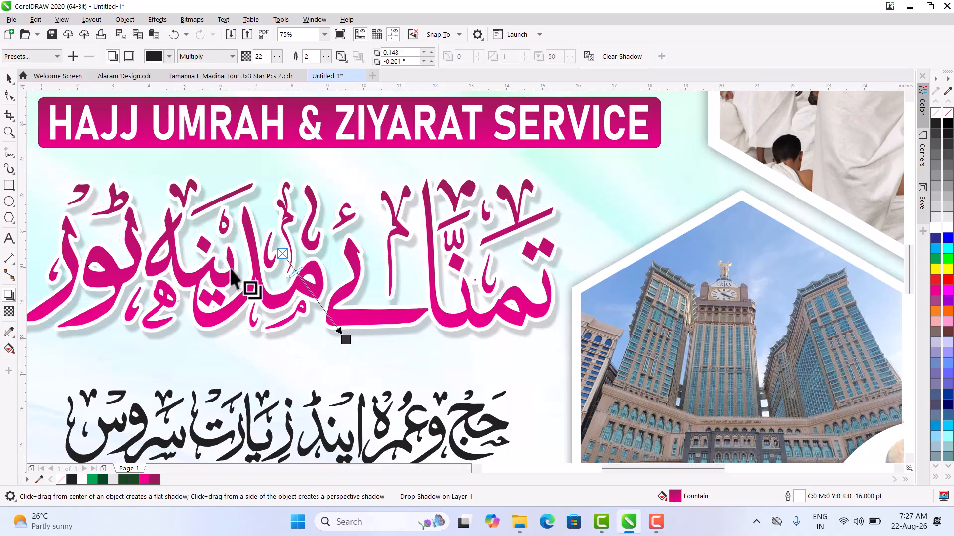
click(6, 80)
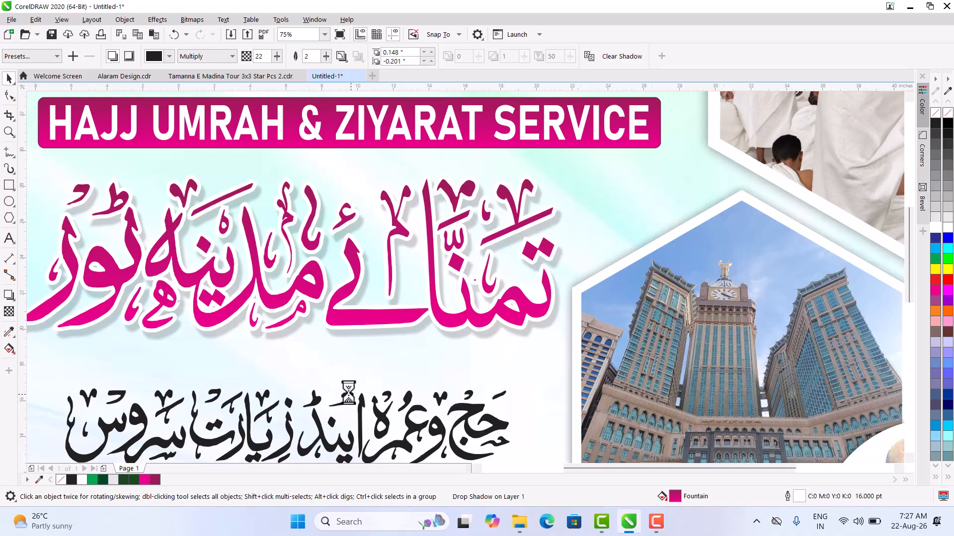
Place a copy of the magenta bar over the smaller Urdu service line and narrow it to about 13.7 inches wide.
scroll(350, 395, down, 4)
scroll(343, 397, up, 4)
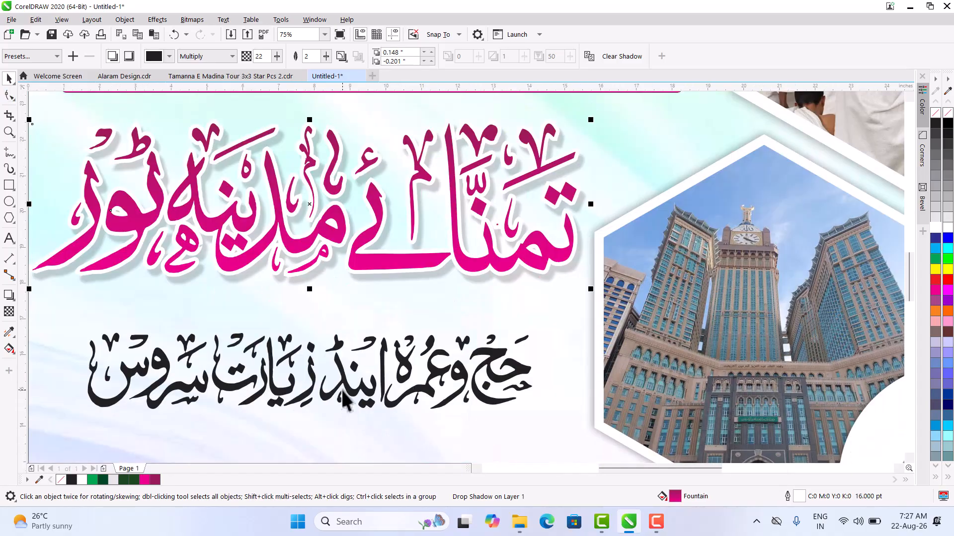
scroll(343, 392, up, 2)
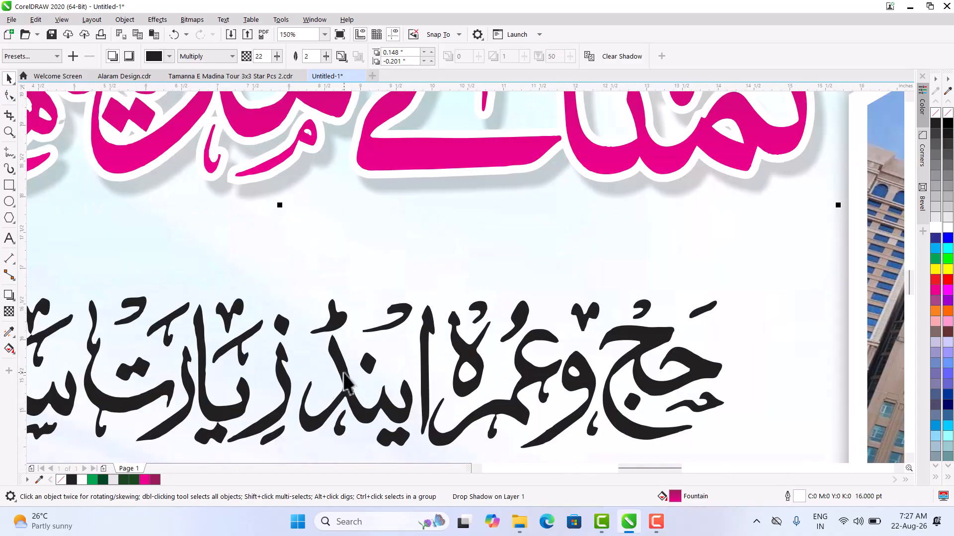
click(347, 382)
scroll(347, 382, down, 4)
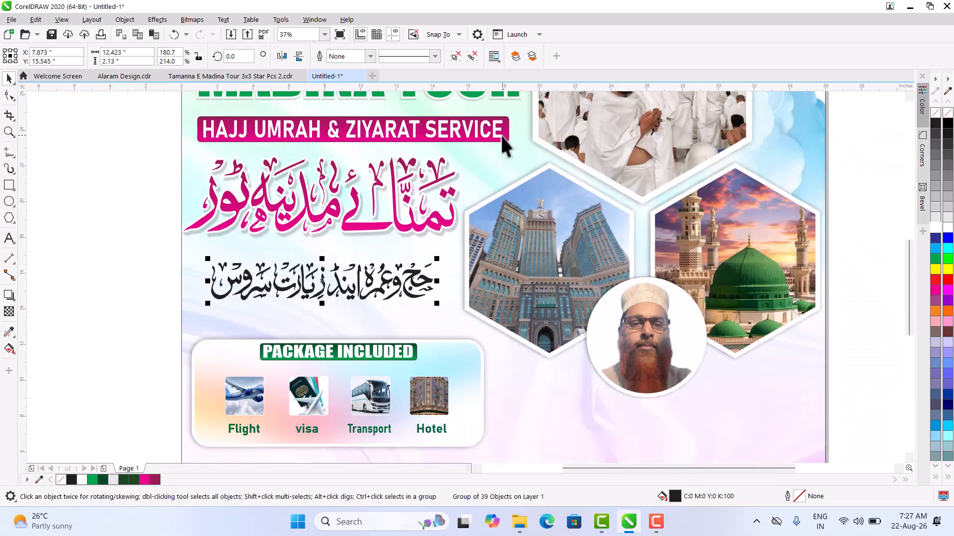
drag(506, 132, 476, 288)
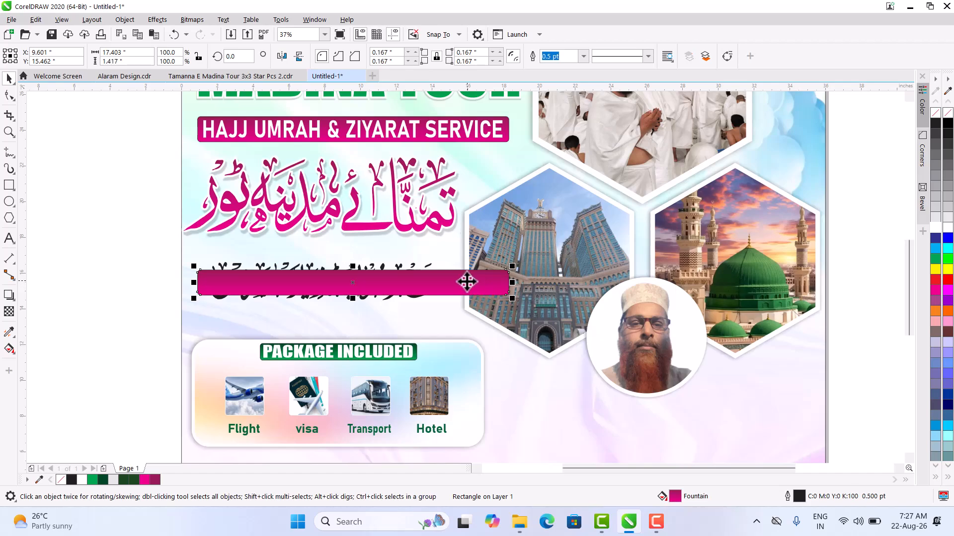
scroll(377, 267, up, 2)
scroll(375, 270, up, 1)
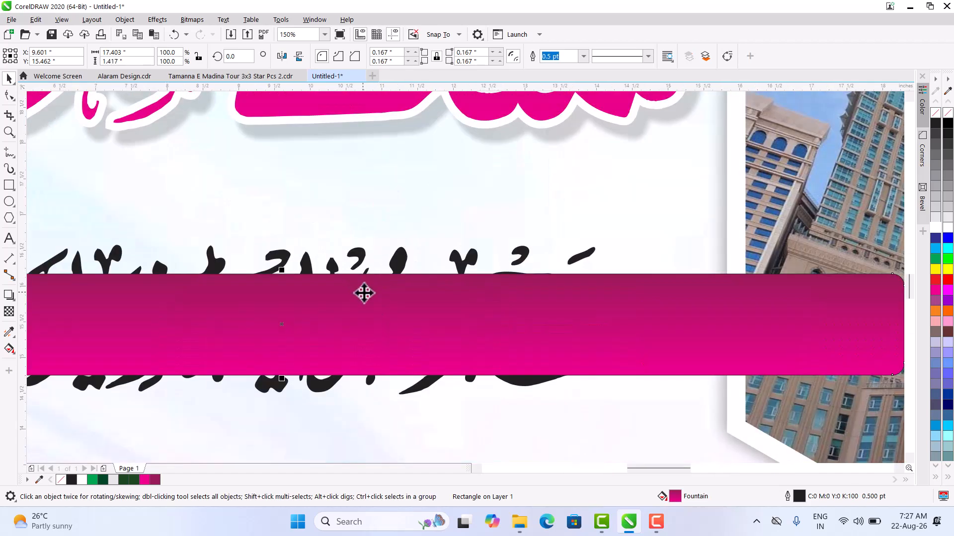
scroll(360, 294, down, 3)
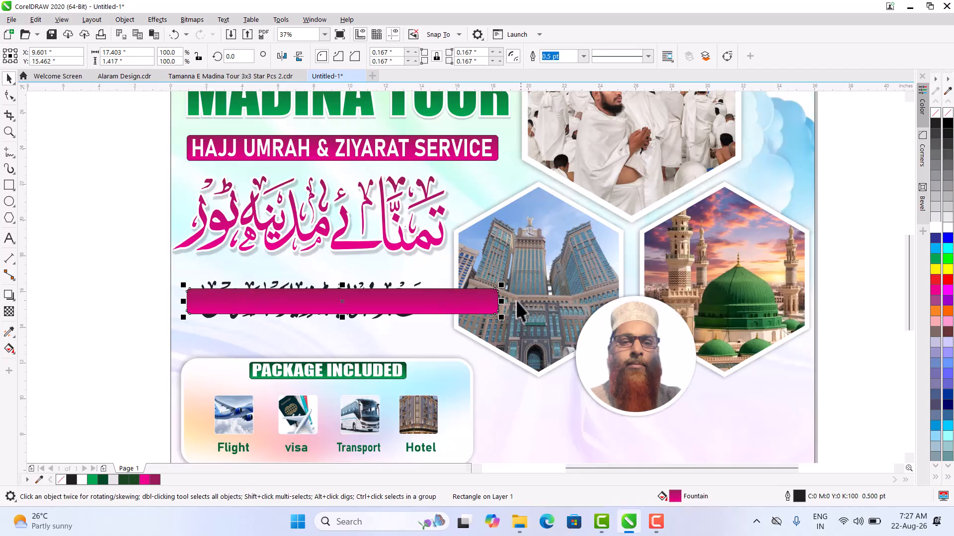
drag(489, 302, 436, 304)
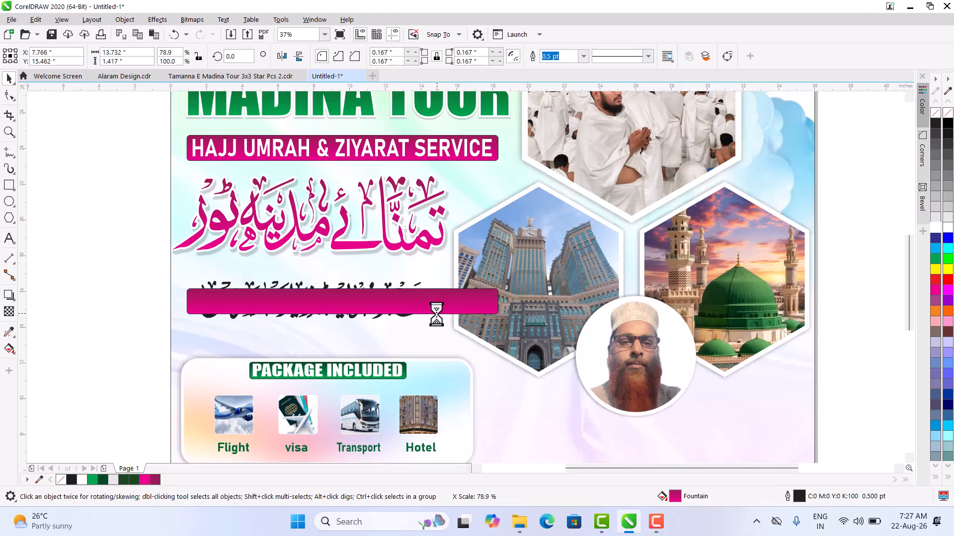
Bring the smaller Urdu service line in front of the copied magenta bar.
scroll(270, 305, up, 3)
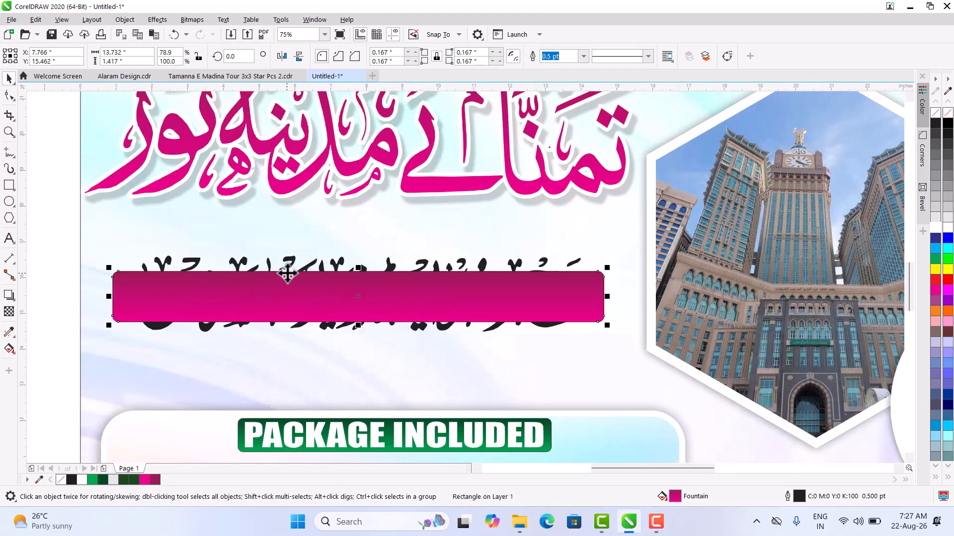
click(288, 259)
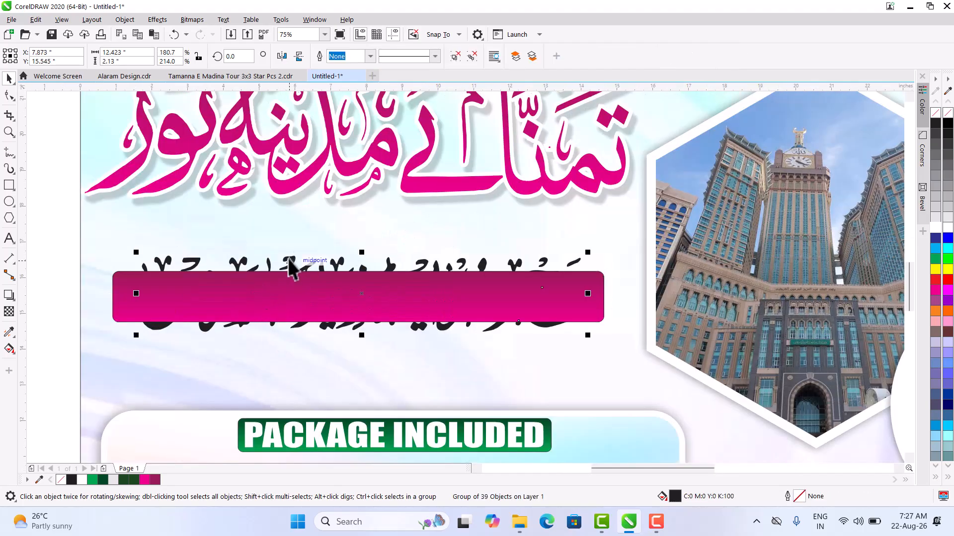
key(shift+Page_Up)
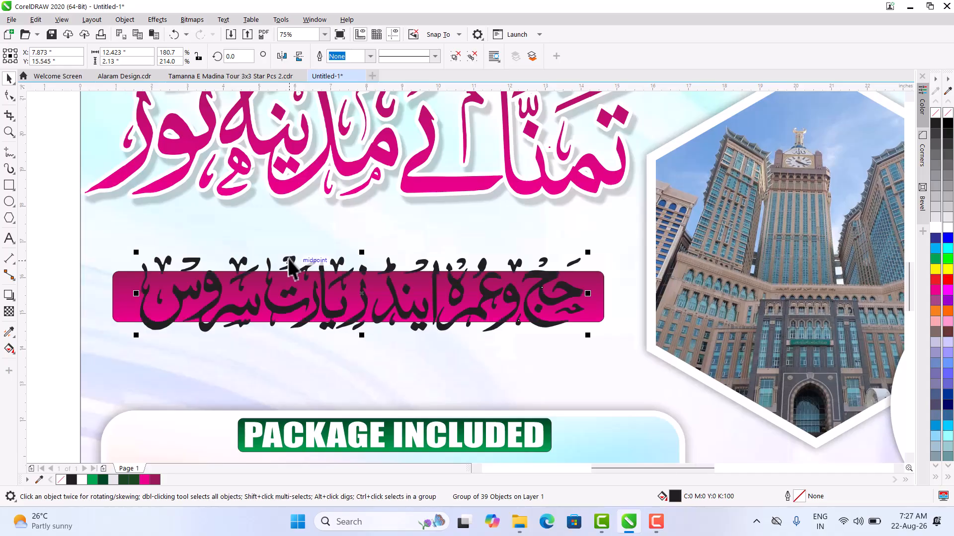
Increase the copied magenta bar's height to about 2.8 inches and color the Urdu service line on it white.
click(122, 298)
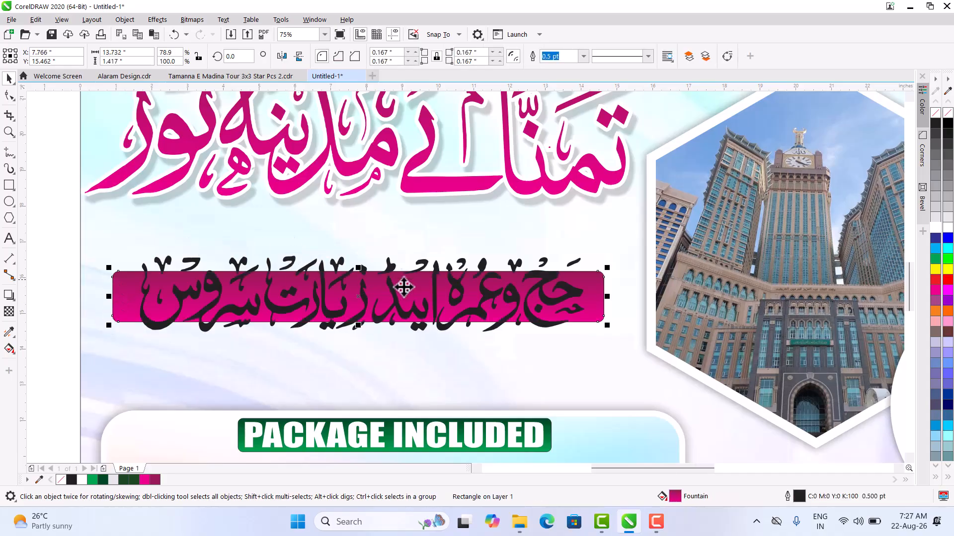
drag(359, 327, 361, 353)
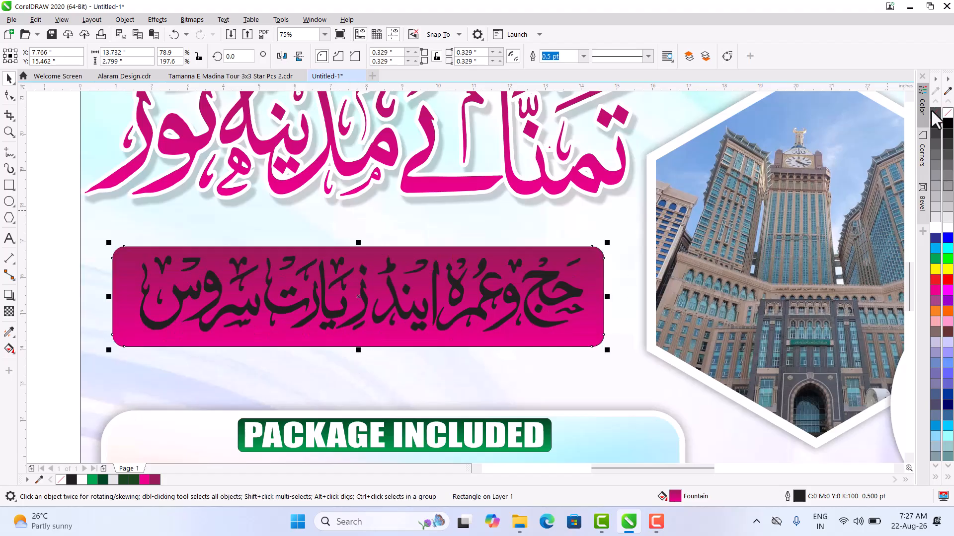
click(539, 288)
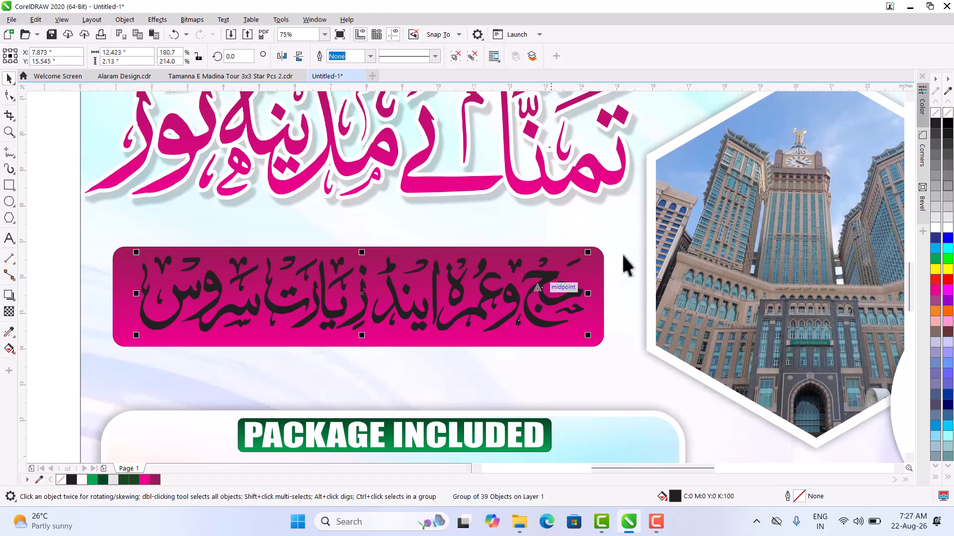
click(936, 230)
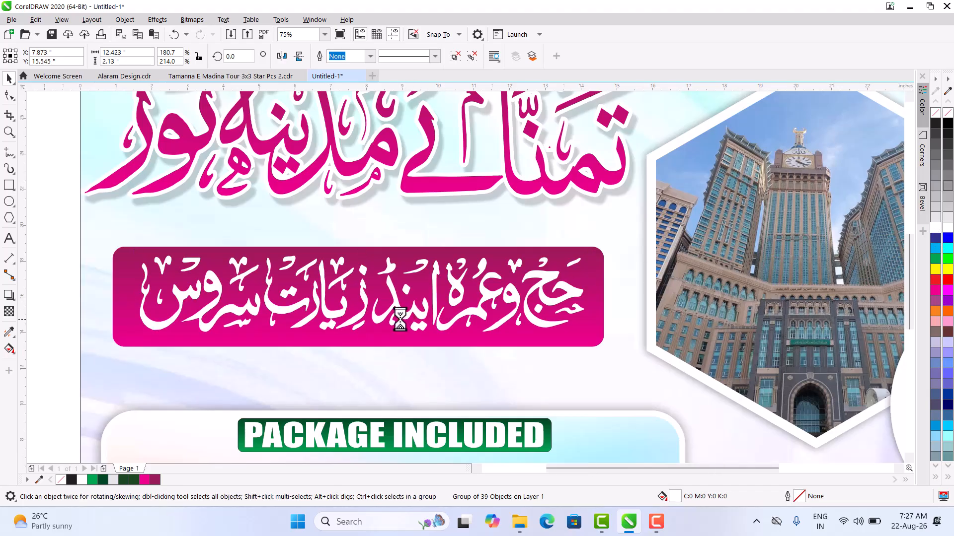
Copy the green gradient and outline from the PACKAGE INCLUDED bar onto the magenta bar behind the smaller Urdu service line.
scroll(400, 305, down, 2)
click(194, 290)
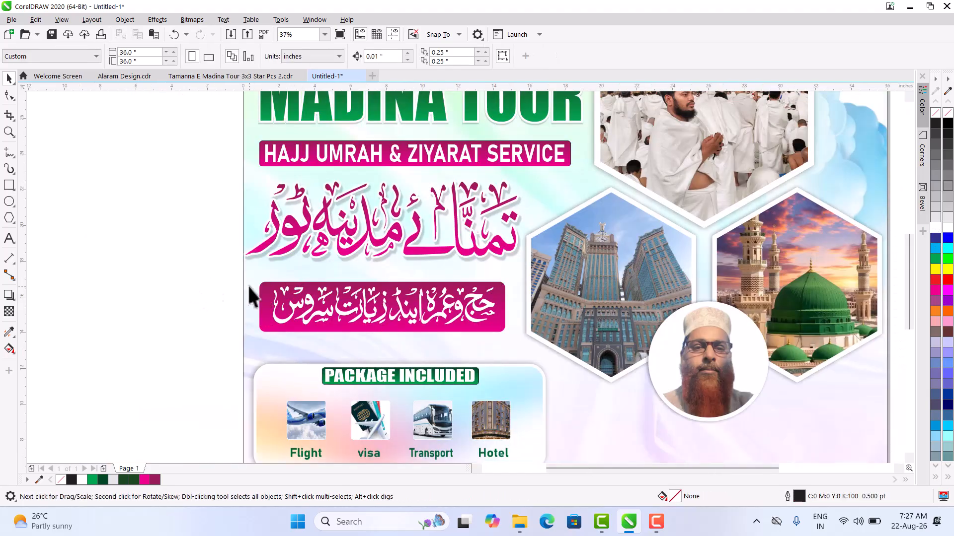
click(277, 324)
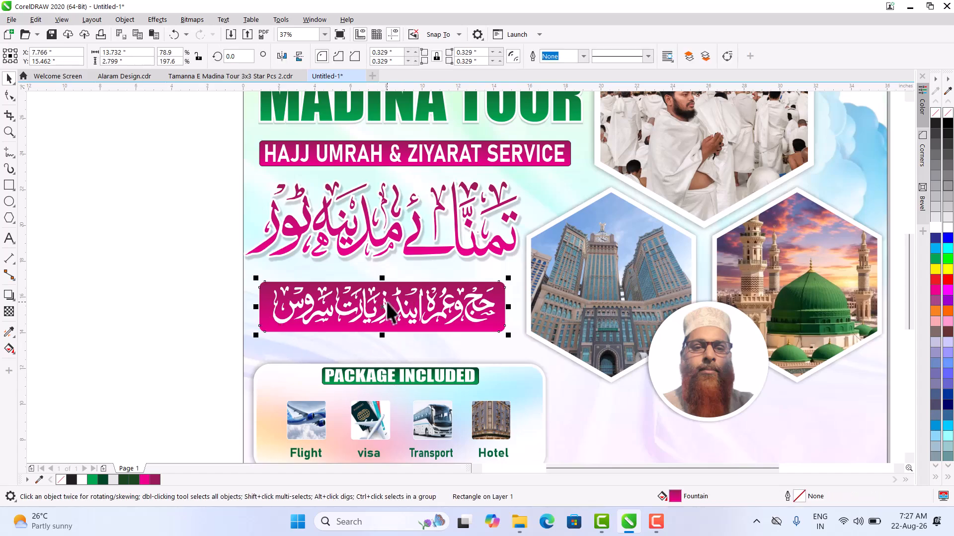
scroll(411, 367, up, 4)
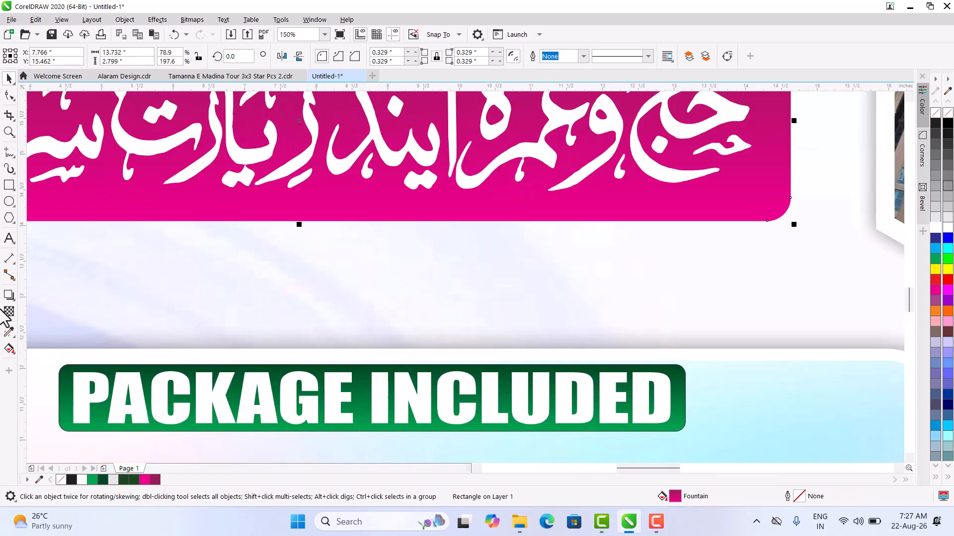
click(9, 331)
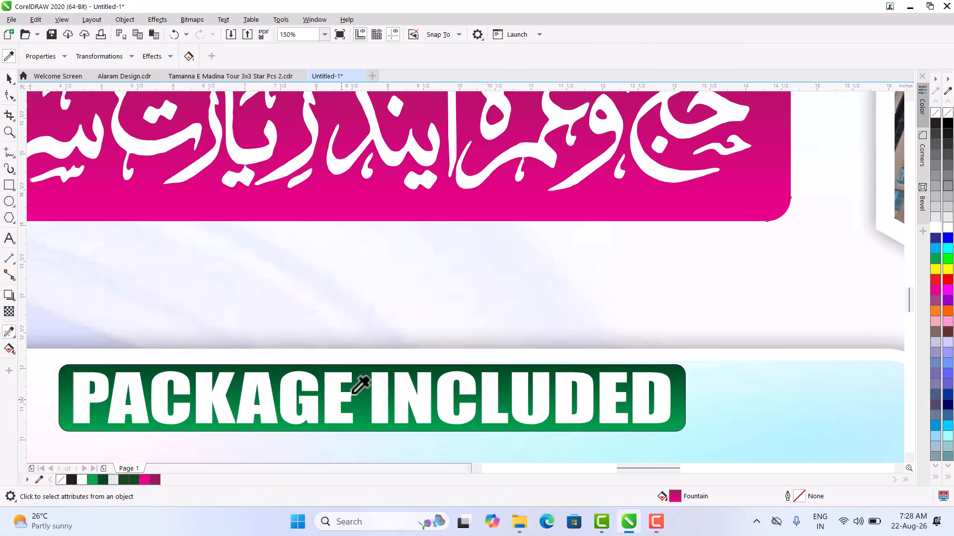
click(371, 376)
click(335, 211)
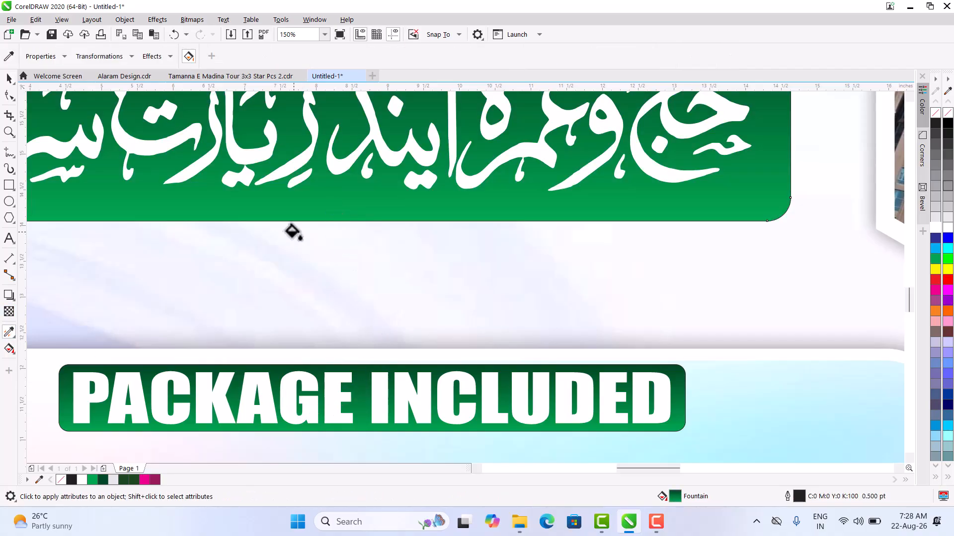
scroll(292, 230, down, 6)
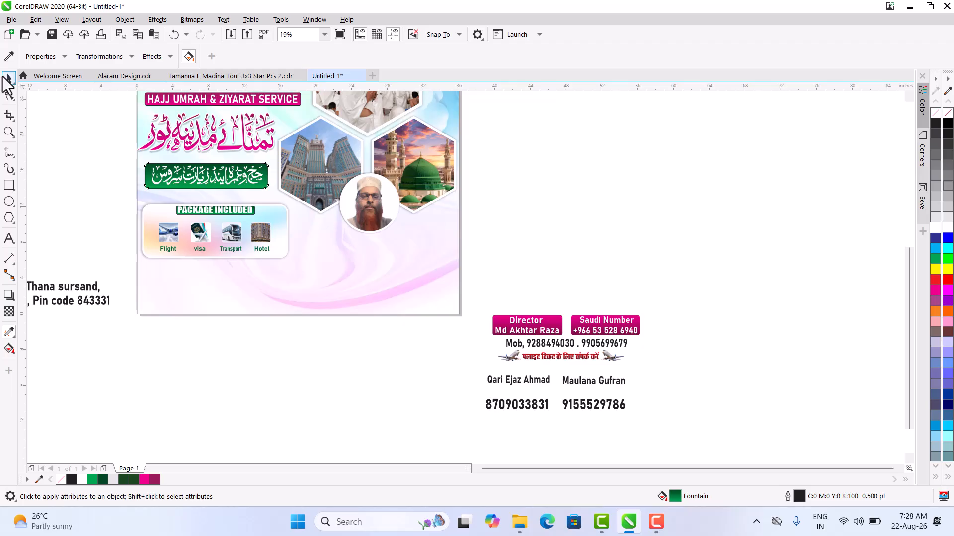
click(8, 80)
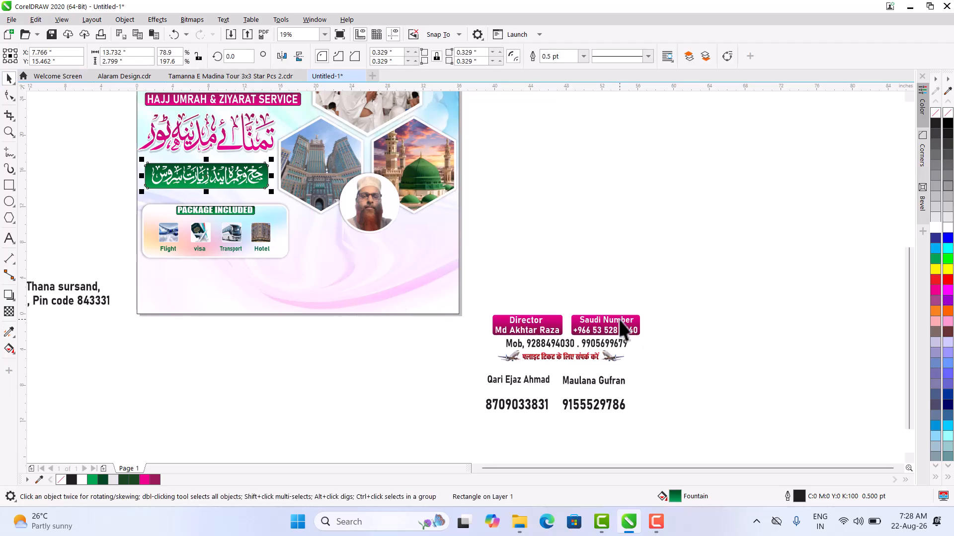
Move the Director and Saudi Number bars, the mobile line and the Hindi flight-ticket line together onto the poster below the portrait.
scroll(619, 319, up, 3)
drag(542, 343, 290, 430)
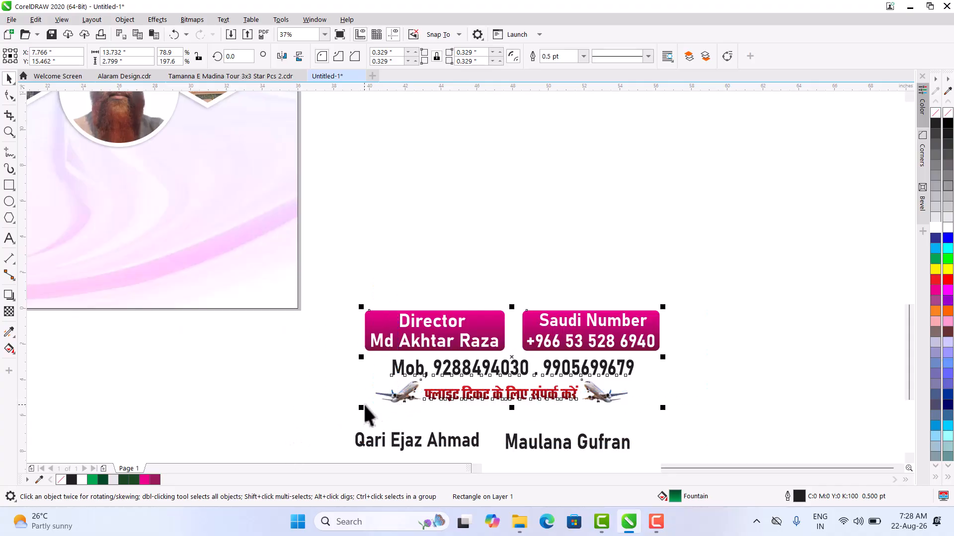
scroll(681, 251, down, 3)
mouse_move(633, 283)
mouse_down()
mouse_move(463, 244)
mouse_move(455, 210)
mouse_move(443, 206)
mouse_up()
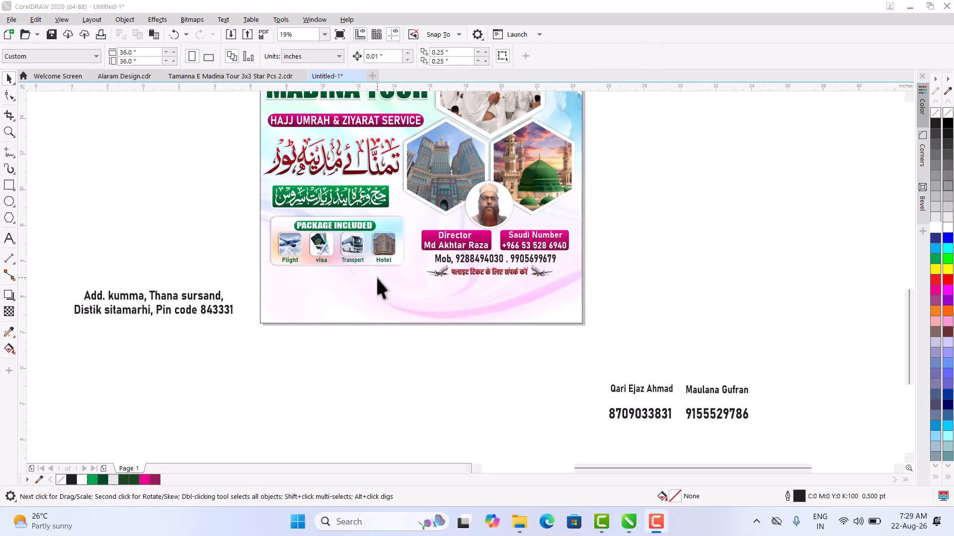
Draw a rectangle about 36 by 4.8 inches across the full width of the poster's bottom edge.
scroll(377, 277, up, 2)
click(9, 185)
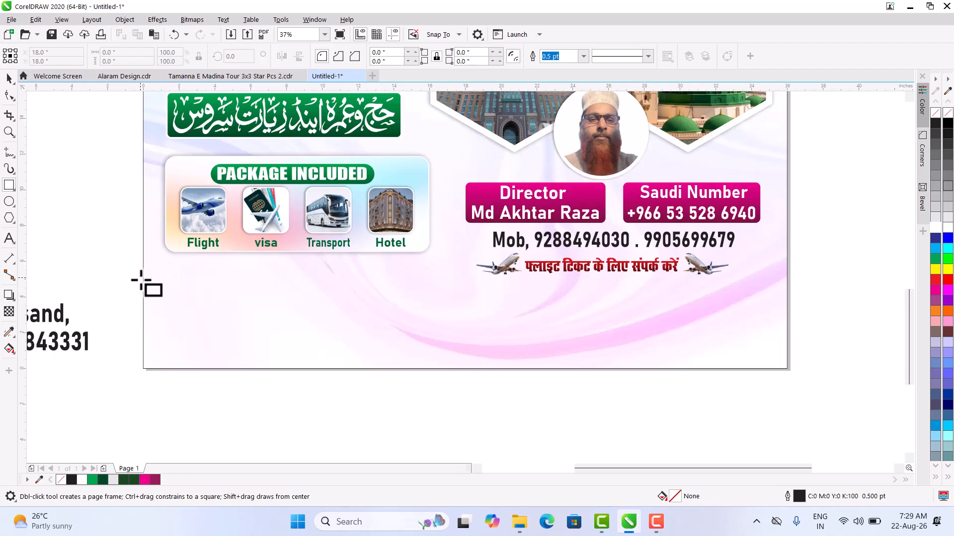
drag(143, 283, 787, 369)
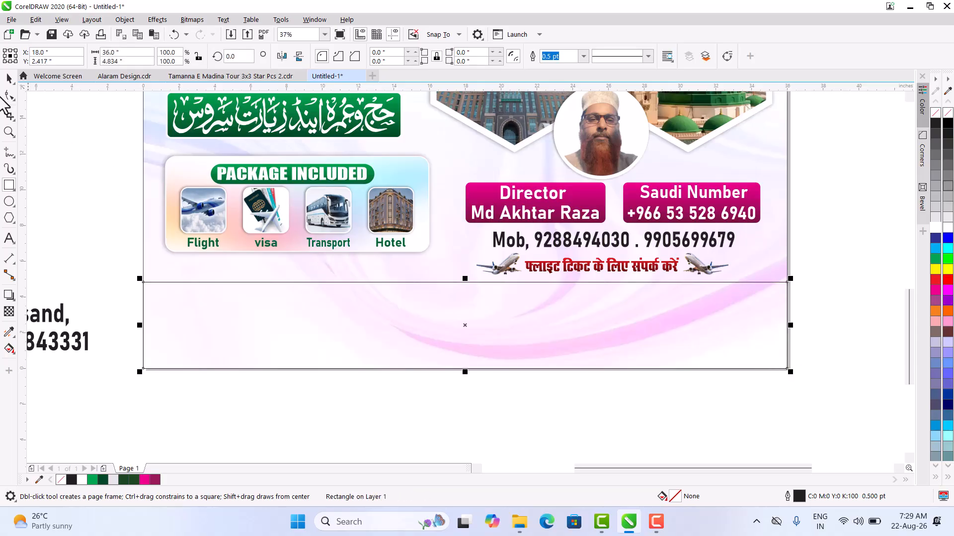
click(8, 79)
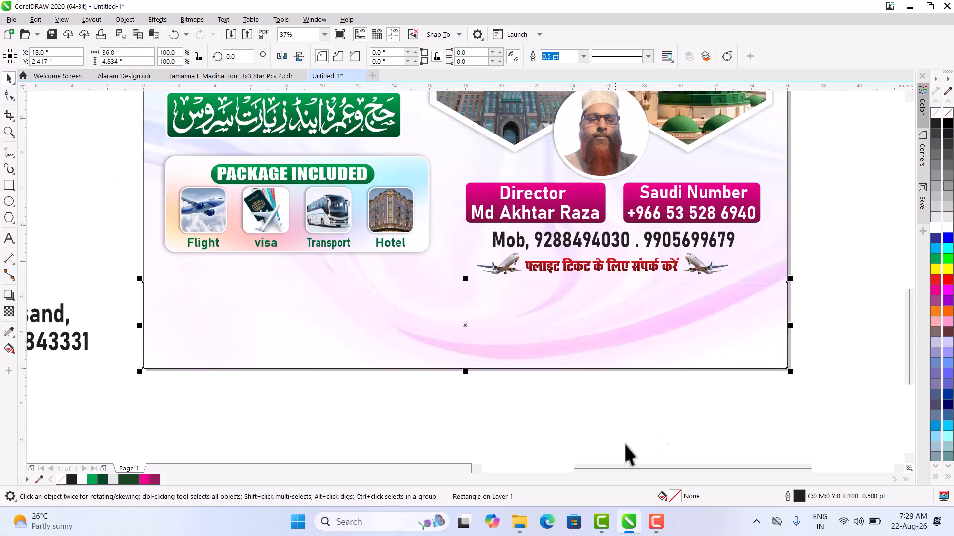
Fill the bottom band with orange-yellow (C0 M29 Y100 K0) and remove its outline.
click(937, 271)
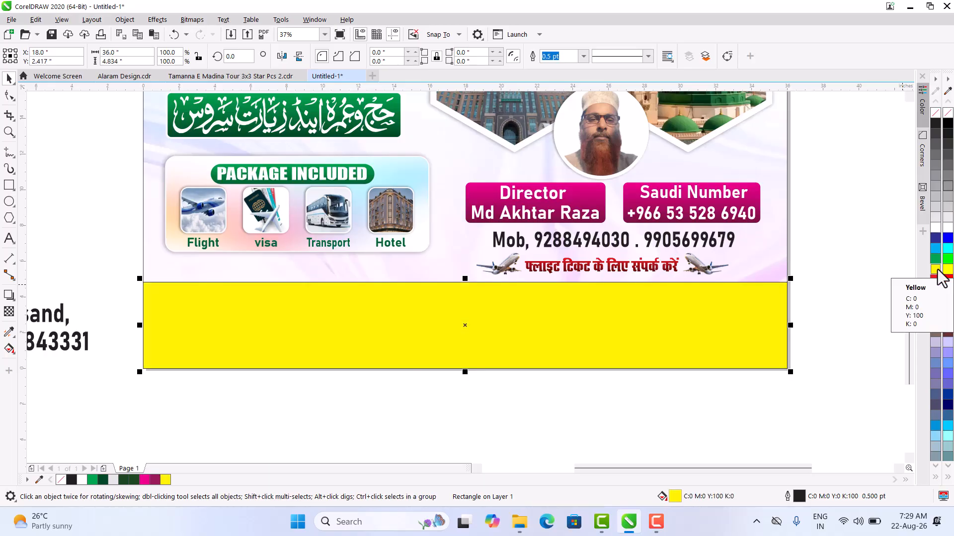
key(shift+F11)
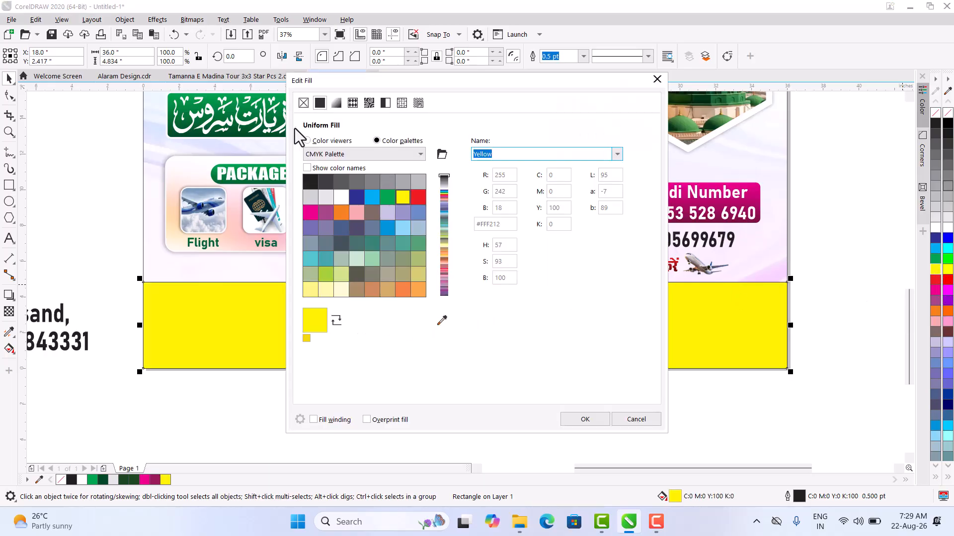
click(314, 144)
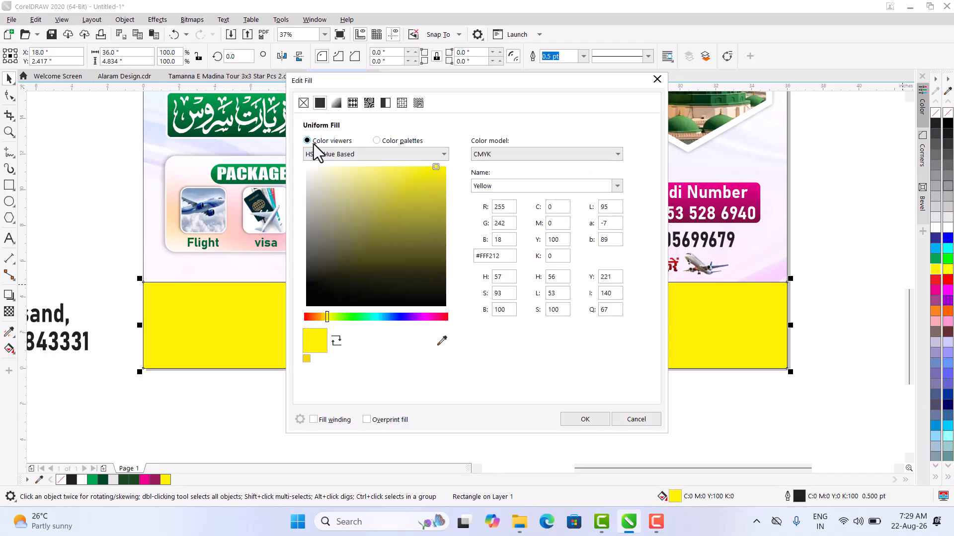
click(321, 318)
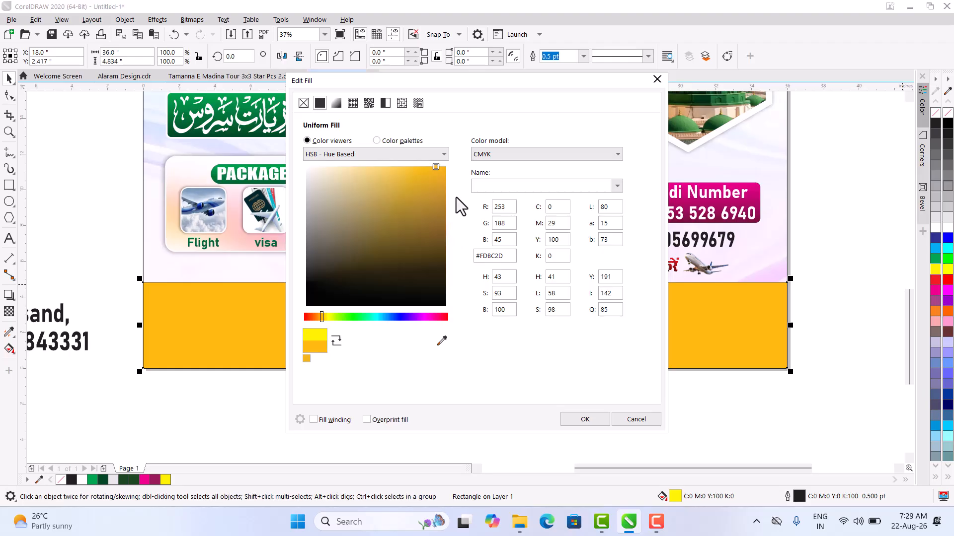
click(589, 419)
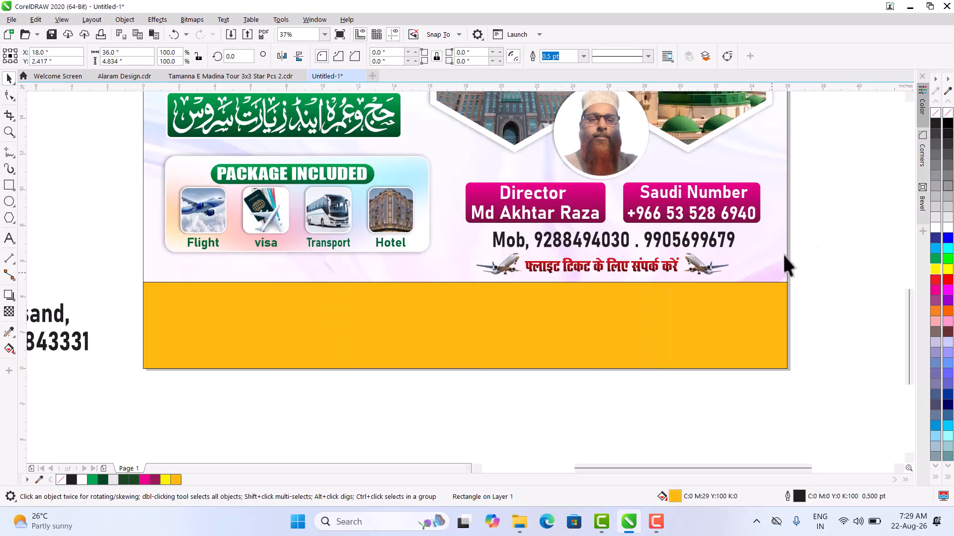
right_click(935, 113)
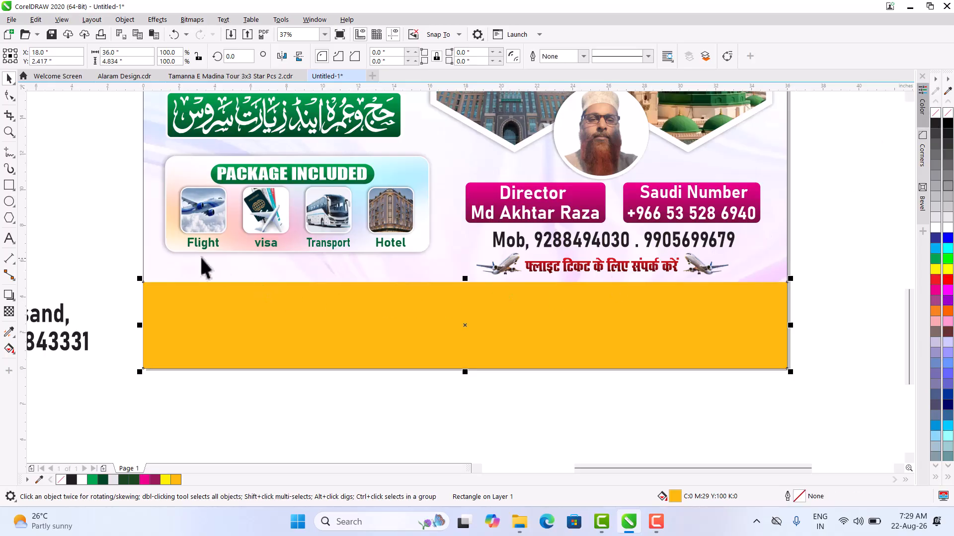
Draw a rectangle about 16.5 by 1.8 inches in the band's lower right corner, convert it to curves and slant its left end inward.
click(9, 186)
drag(788, 336, 492, 369)
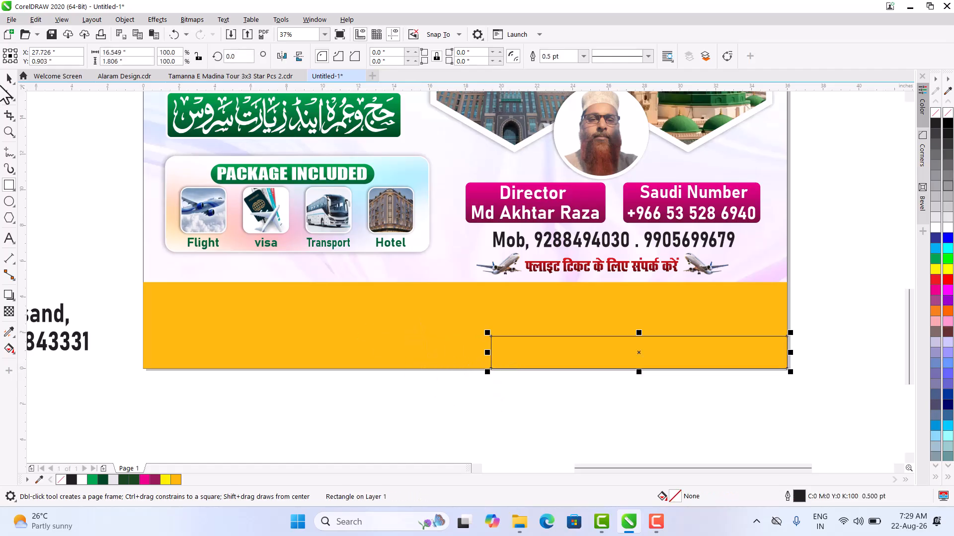
click(9, 95)
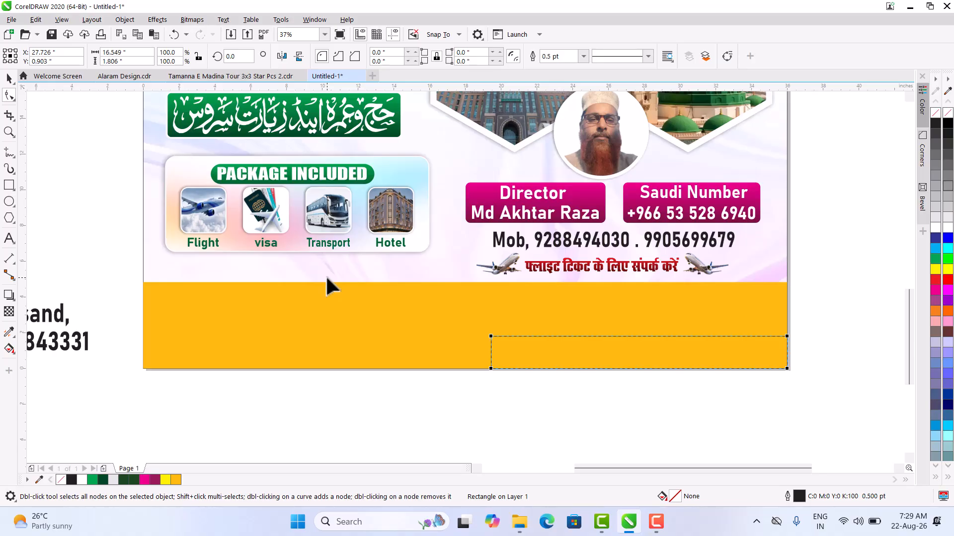
key(ctrl+q)
drag(455, 312, 564, 379)
scroll(513, 340, up, 2)
drag(466, 330, 502, 330)
click(8, 80)
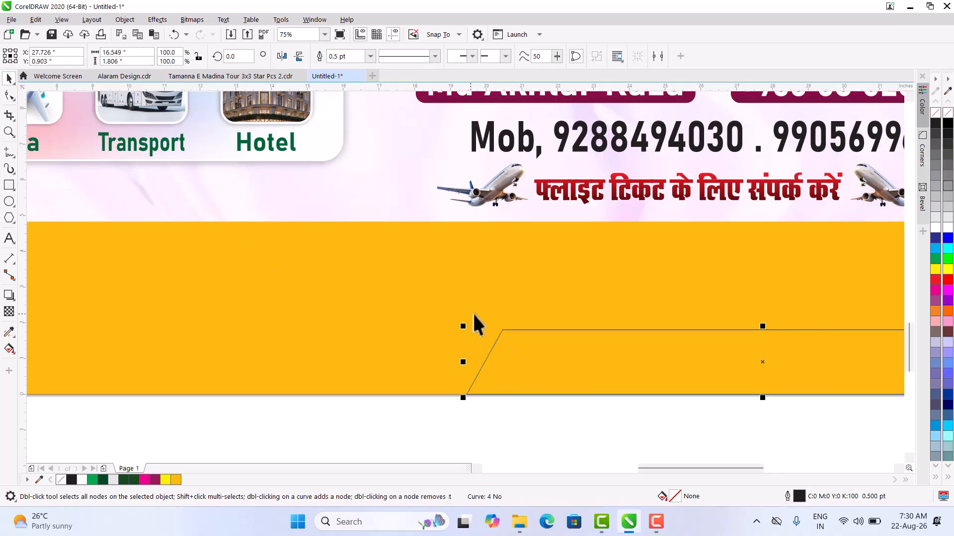
Fill the slanted corner shape with dark green (C84 M44 Y100 K50) and remove its outline.
scroll(489, 318, down, 2)
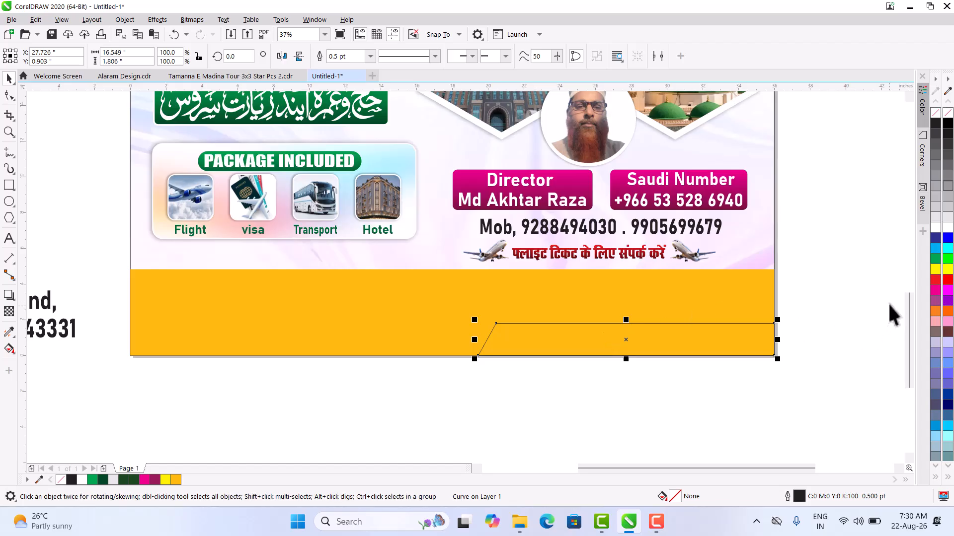
click(935, 259)
key(F9)
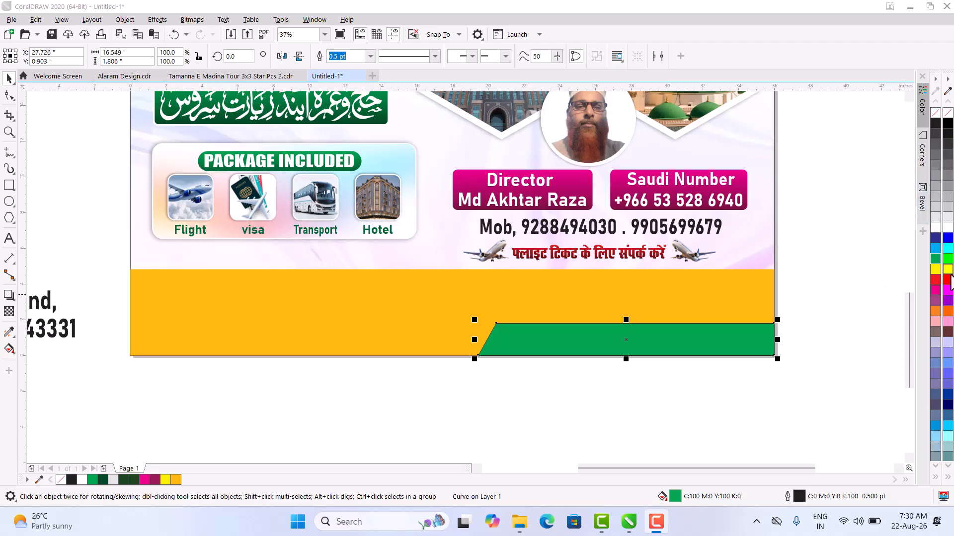
click(937, 260)
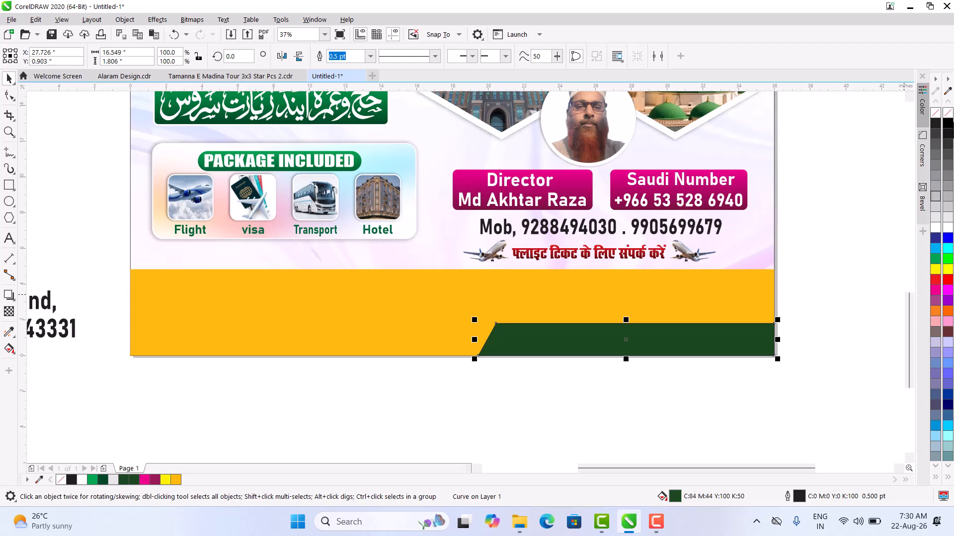
right_click(936, 117)
Draw a thin strip about 21.2 by 0.67 inches from the poster's left edge into the dark green shape.
scroll(275, 395, down, 3)
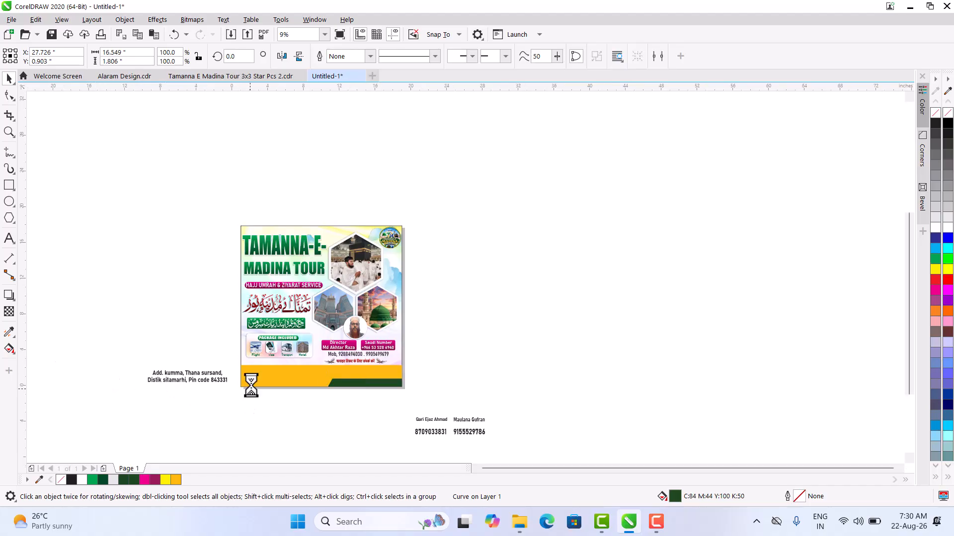
scroll(248, 386, up, 2)
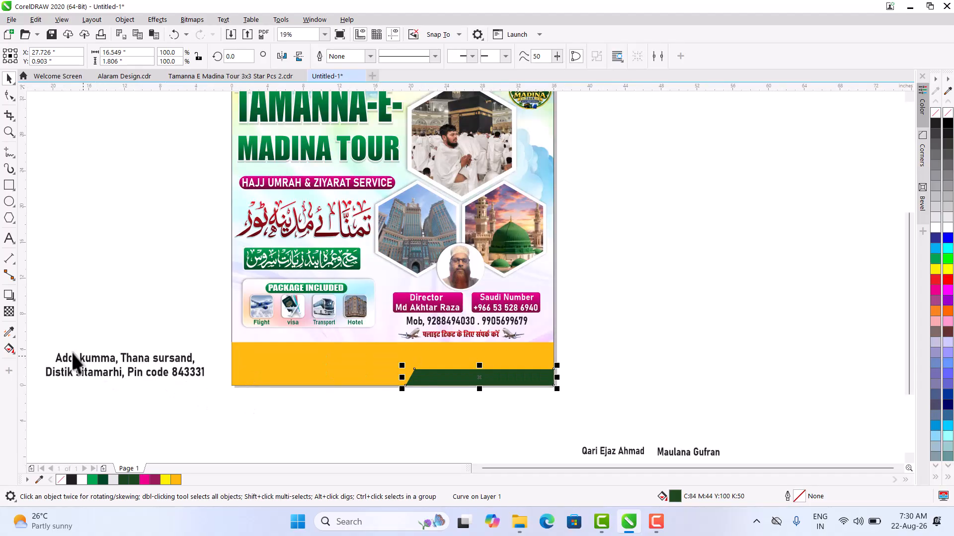
click(9, 185)
scroll(318, 377, up, 2)
scroll(313, 372, up, 2)
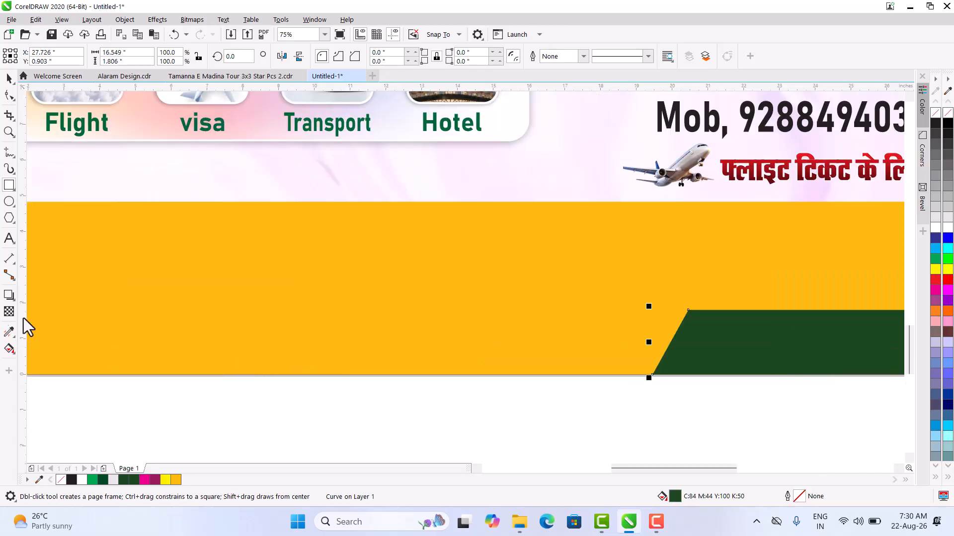
scroll(168, 347, down, 2)
drag(61, 328, 444, 343)
click(8, 78)
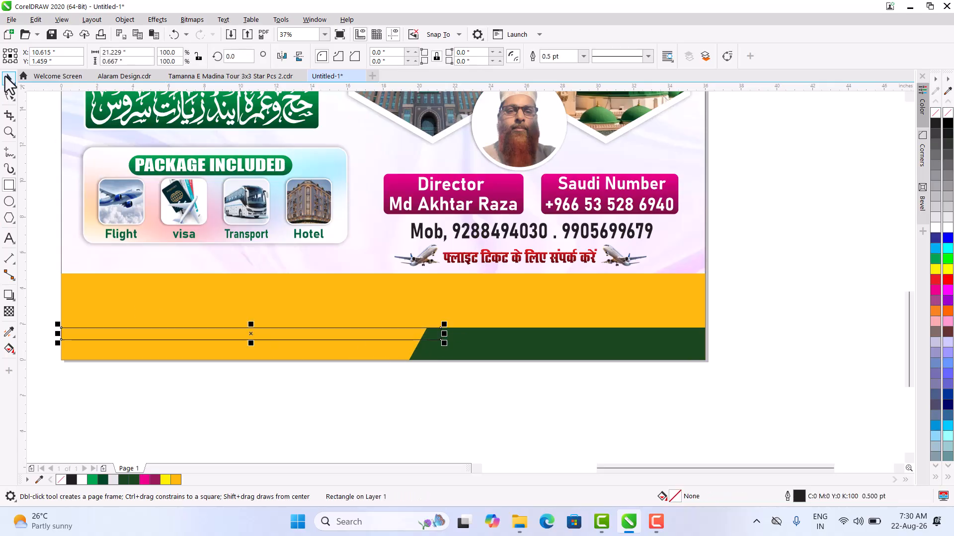
Align the thin strip vertically to the center of the dark green shape and place the green shape in front of it.
shift+click(523, 341)
key(e)
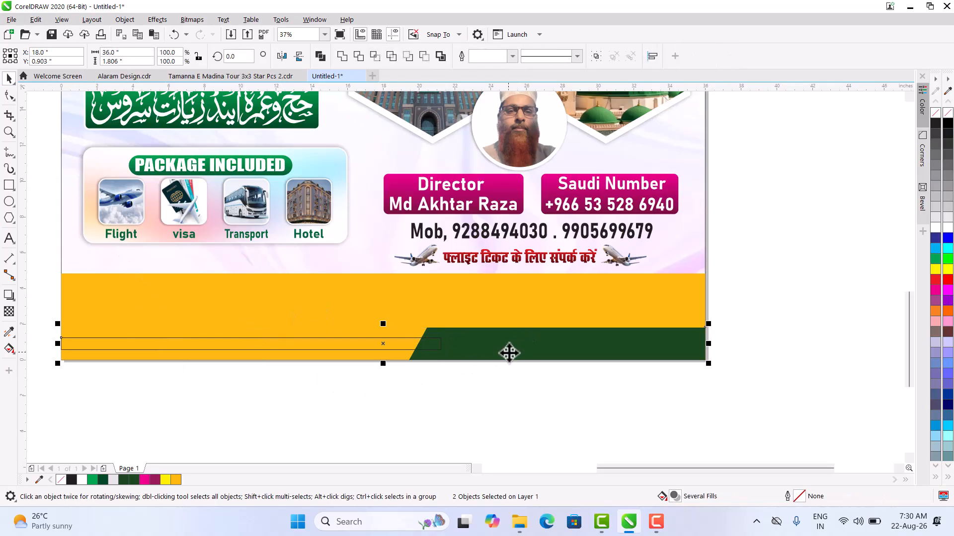
click(404, 408)
click(493, 345)
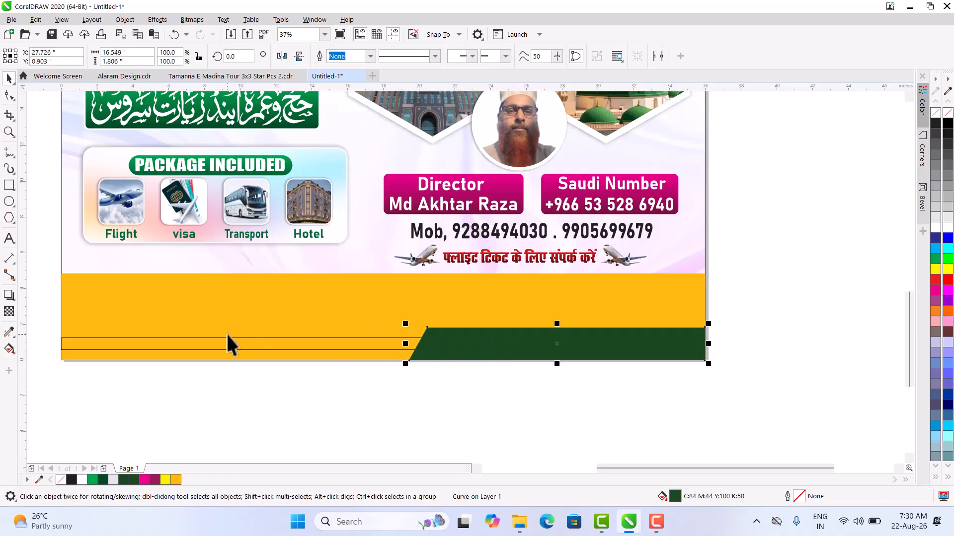
Copy the magenta gradient and outline style from the Director bar onto the thin strip in the bottom band.
scroll(205, 343, up, 2)
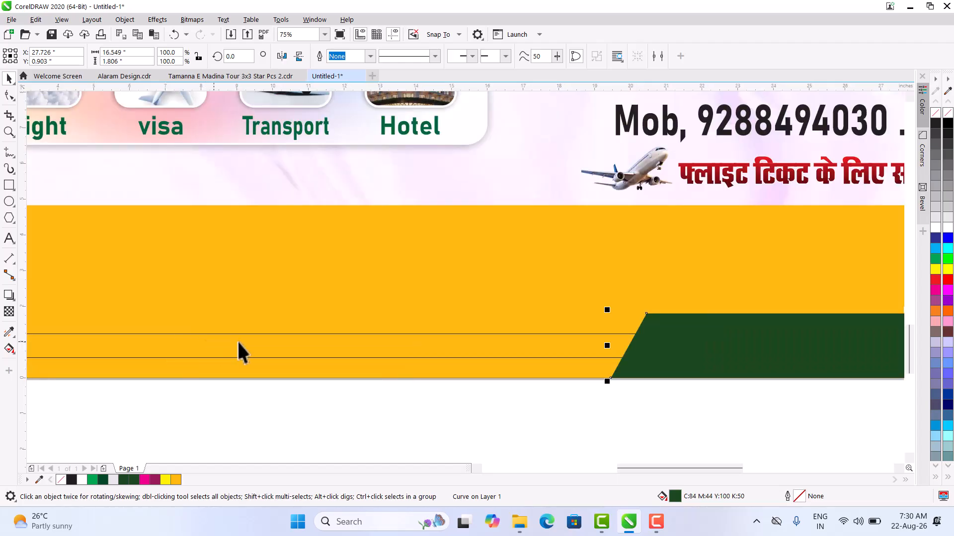
click(308, 350)
scroll(302, 357, down, 4)
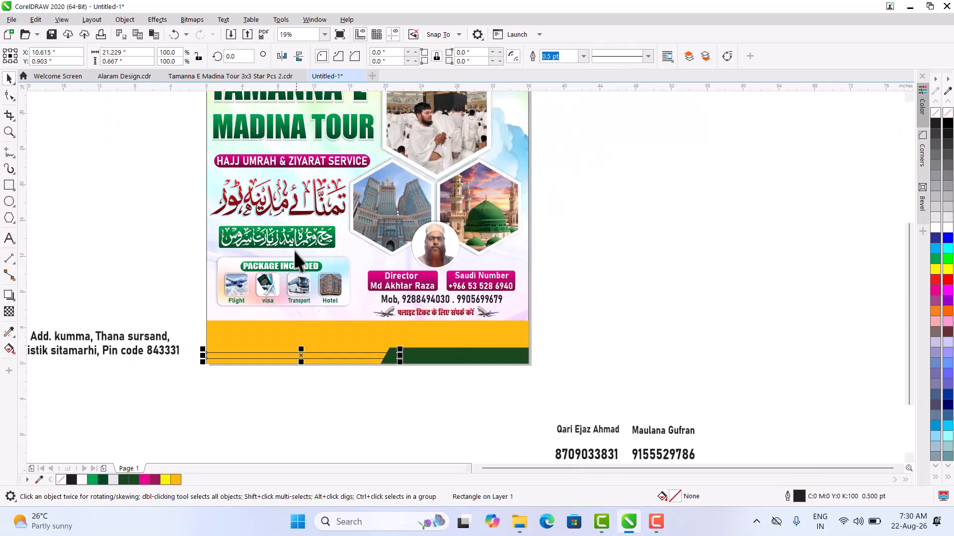
scroll(325, 351, up, 2)
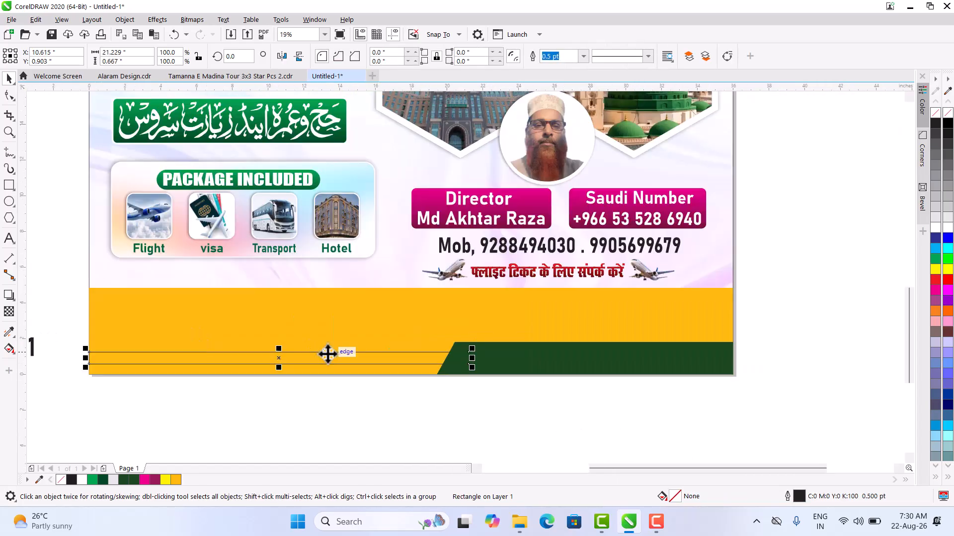
click(9, 332)
click(418, 198)
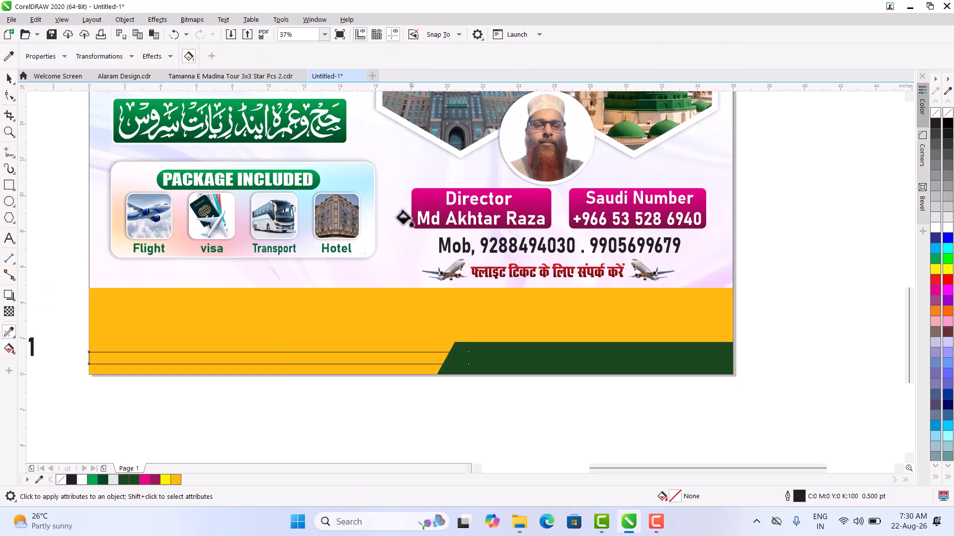
click(246, 357)
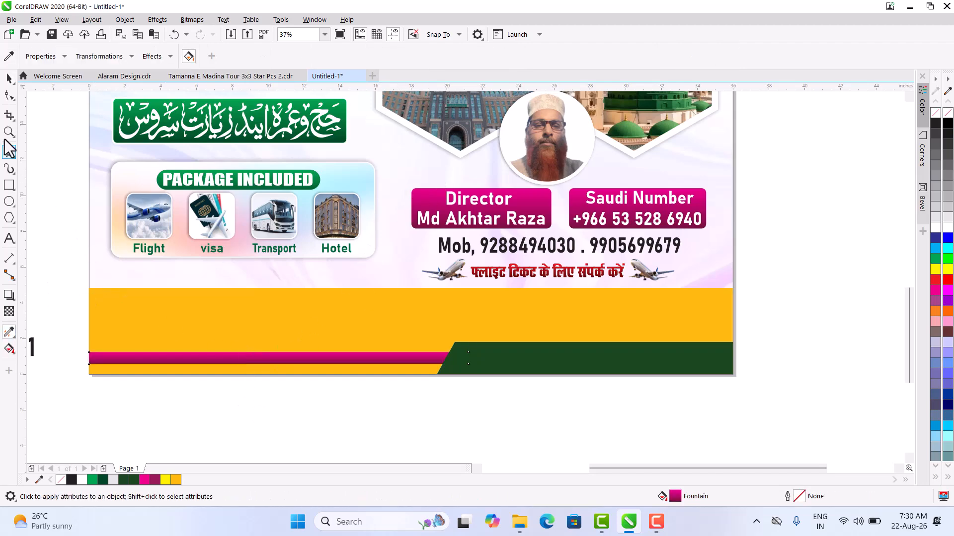
Duplicate the Director bar onto the orange band above the green shape and reduce its height to about 1.46 inches.
click(7, 80)
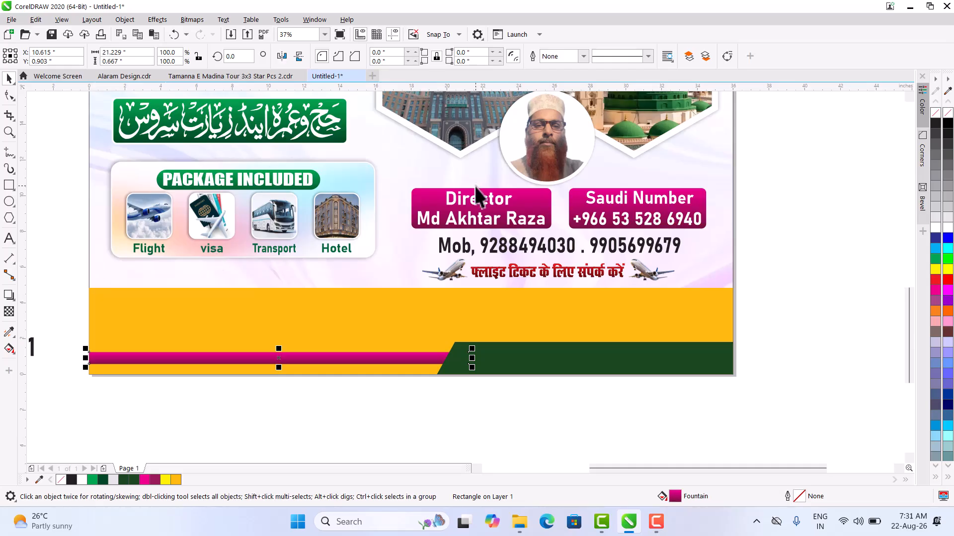
drag(437, 197, 495, 302)
scroll(529, 337, up, 2)
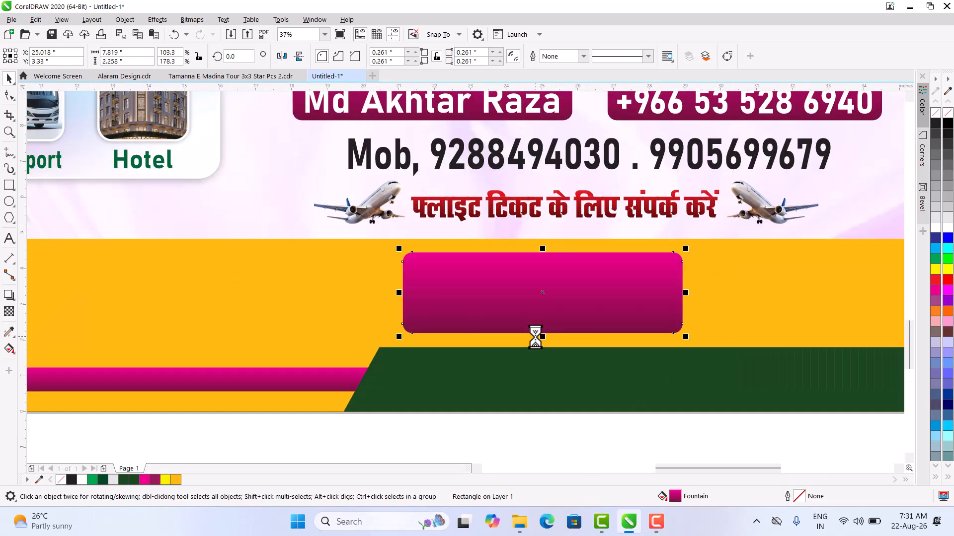
drag(546, 334, 546, 320)
Round the corners of the new magenta bar fully, to a radius of about 0.73 inches, making it a pill.
click(10, 94)
drag(419, 267, 540, 304)
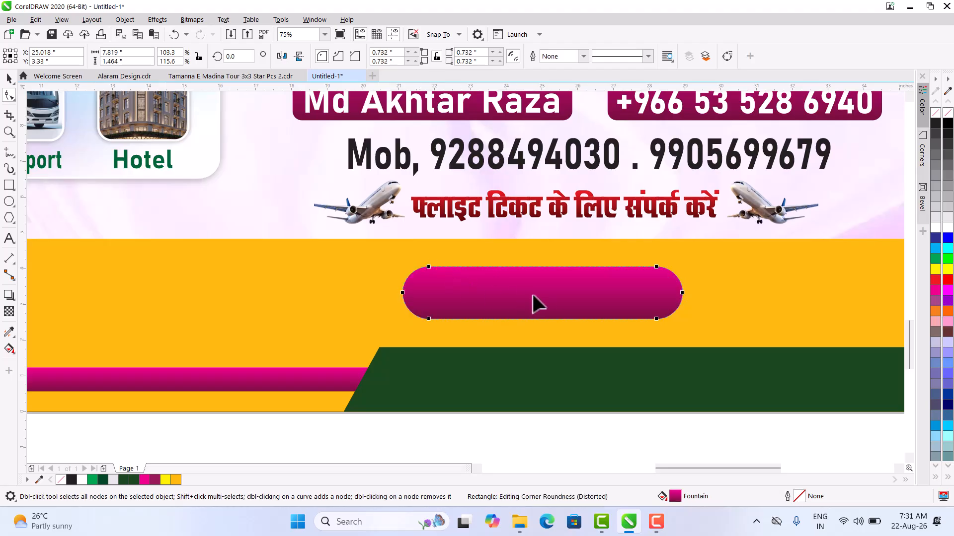
click(7, 79)
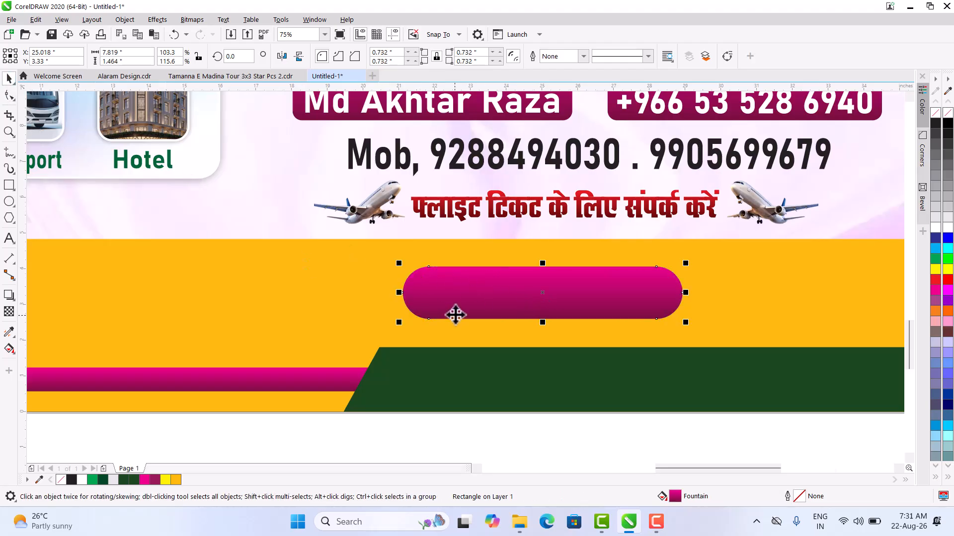
Duplicate the magenta pill beside itself and scale the pair to about 14.45 by 1.3 inches, within the poster's right edge.
scroll(442, 302, down, 2)
drag(443, 302, 600, 314)
right_click(600, 313)
shift+click(546, 305)
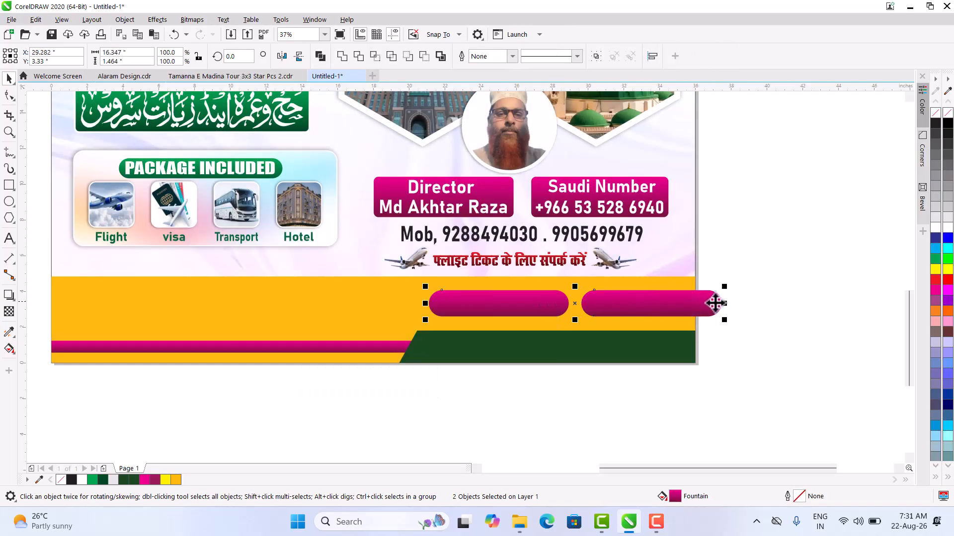
drag(724, 320, 698, 334)
Move the two-line address text onto the left part of the orange band, above the magenta strip.
scroll(440, 415, down, 2)
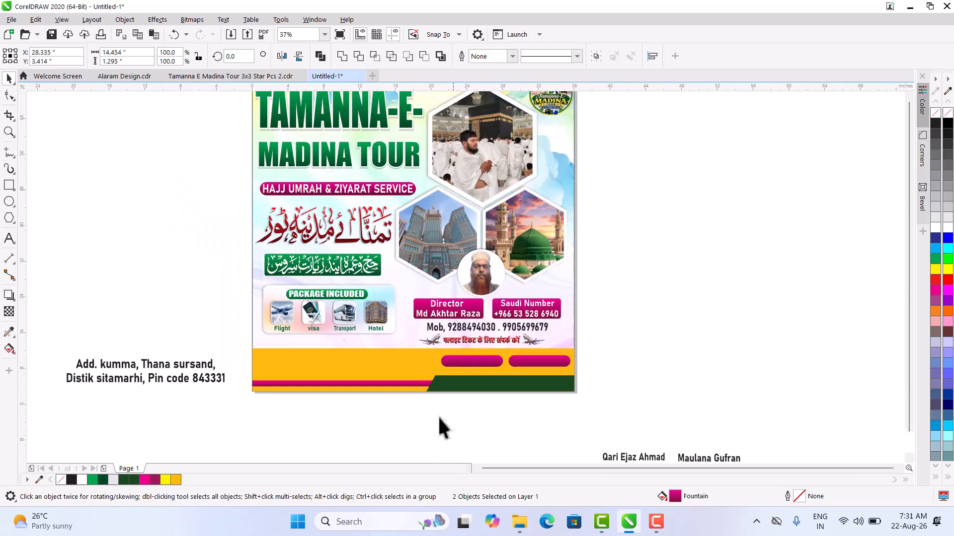
scroll(440, 416, down, 2)
drag(218, 362, 352, 432)
scroll(300, 395, up, 2)
drag(300, 396, 675, 377)
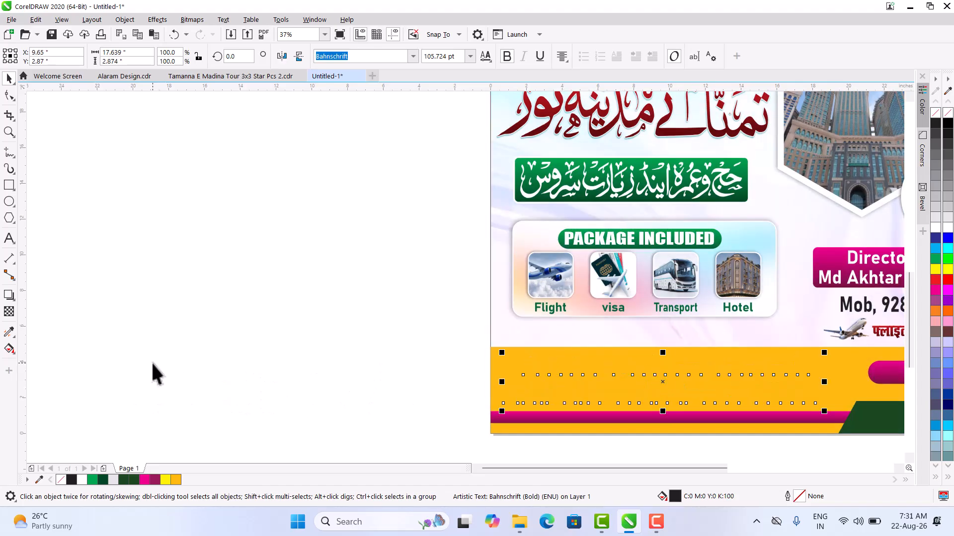
Center the first contact's name horizontally and vertically on the left magenta pill.
scroll(39, 362, down, 2)
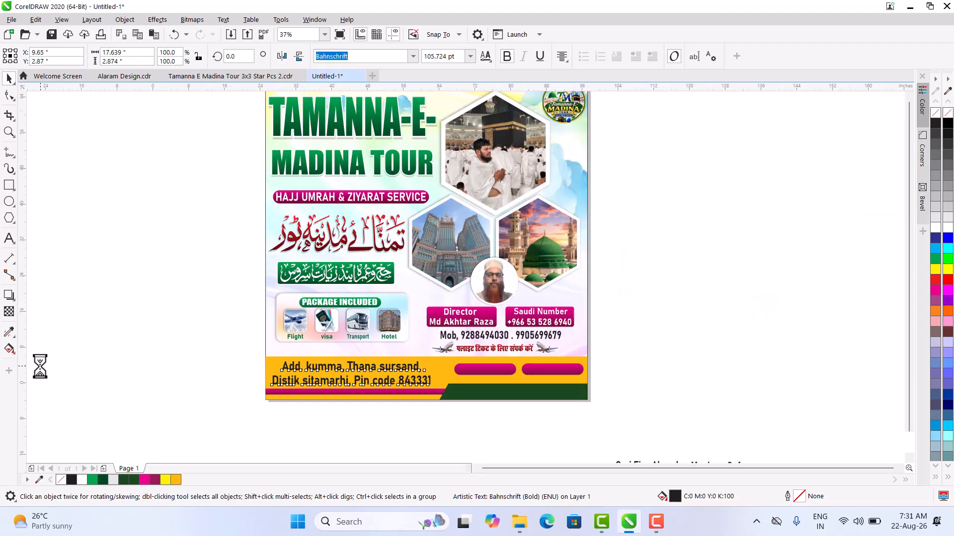
scroll(336, 420, up, 1)
click(343, 410)
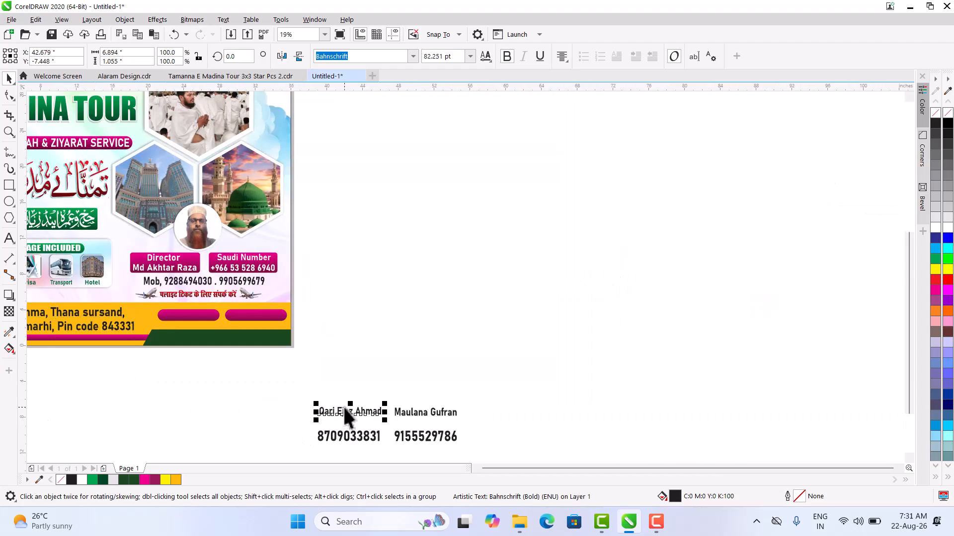
drag(275, 386, 471, 459)
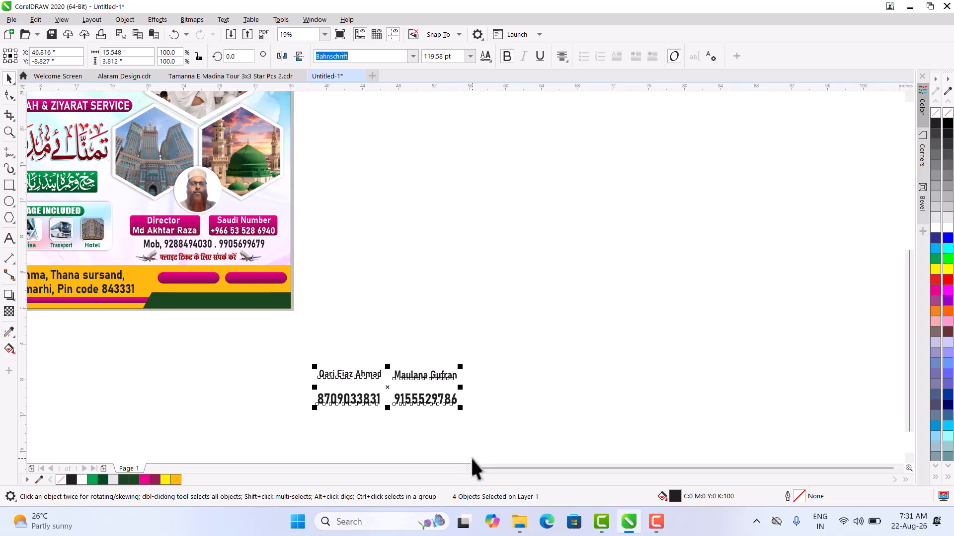
click(352, 359)
click(340, 372)
shift+click(180, 281)
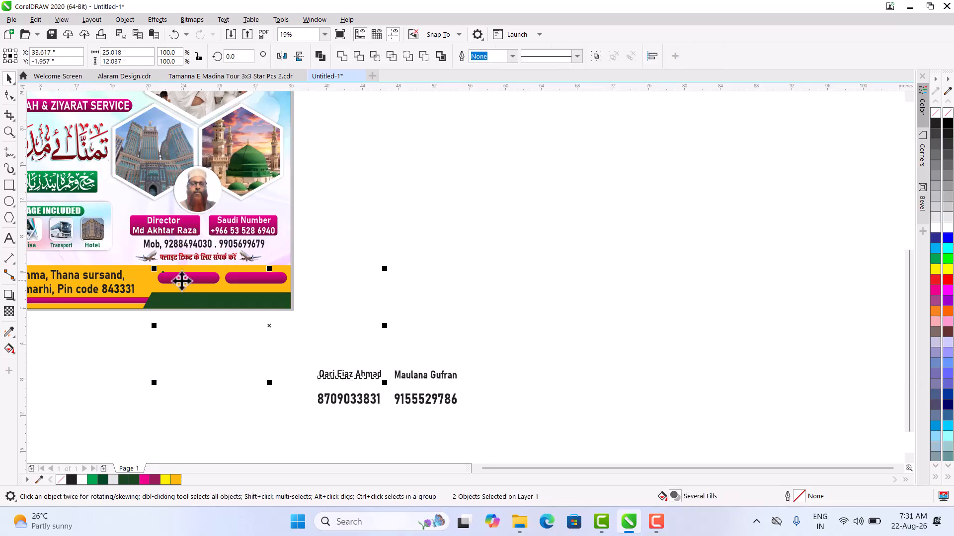
key(c)
key(e)
click(241, 332)
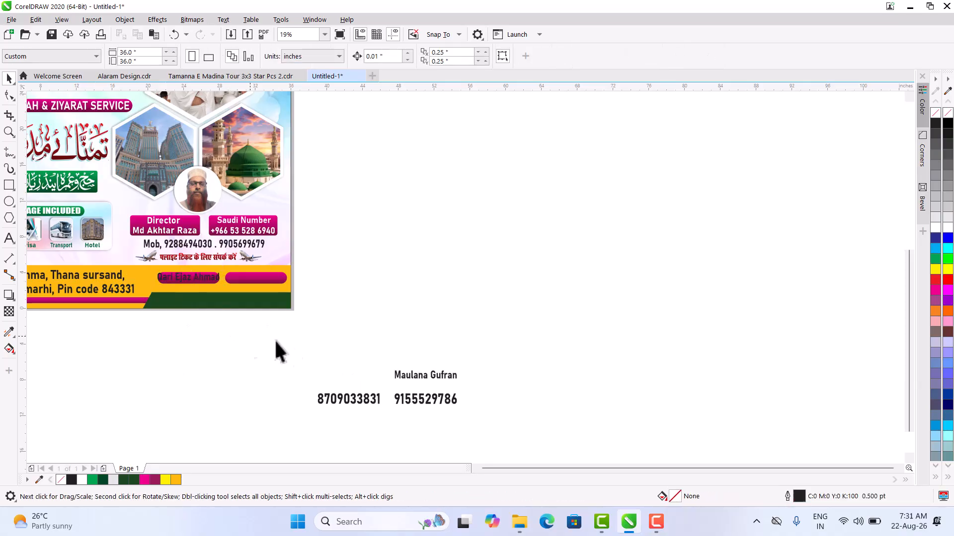
Center the second contact's name horizontally and vertically on the right magenta pill.
click(431, 376)
shift+click(252, 280)
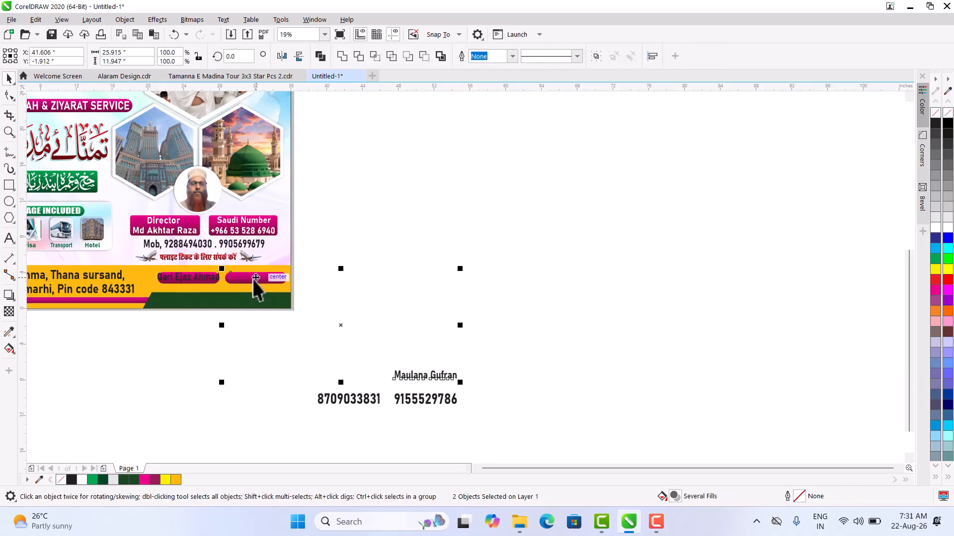
key(c)
key(e)
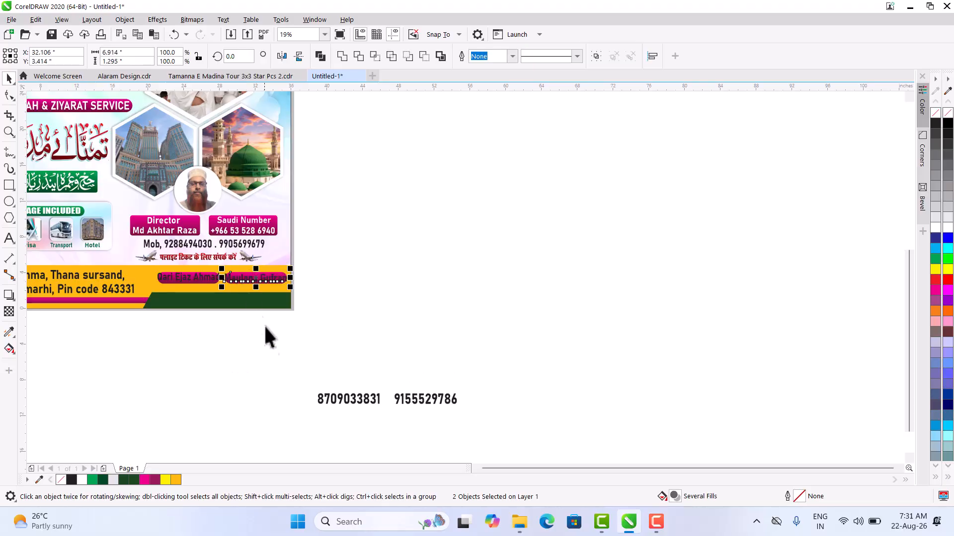
Align each contact's phone number horizontally to the center of the matching magenta pill.
click(356, 401)
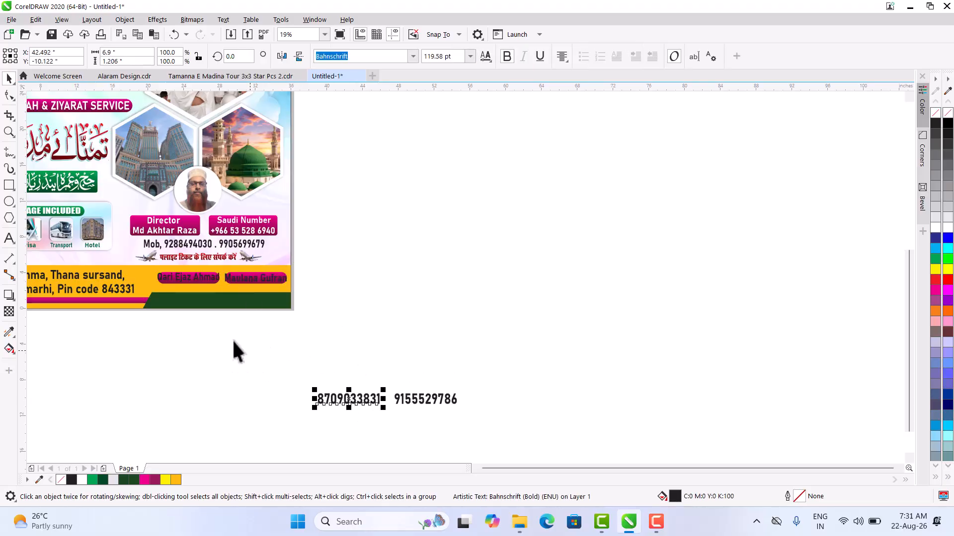
shift+click(172, 280)
key(c)
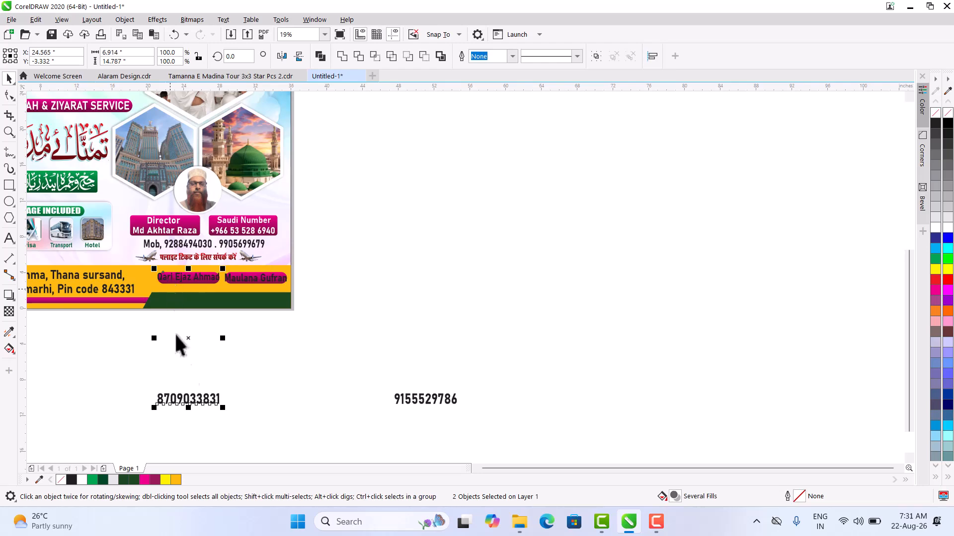
click(423, 400)
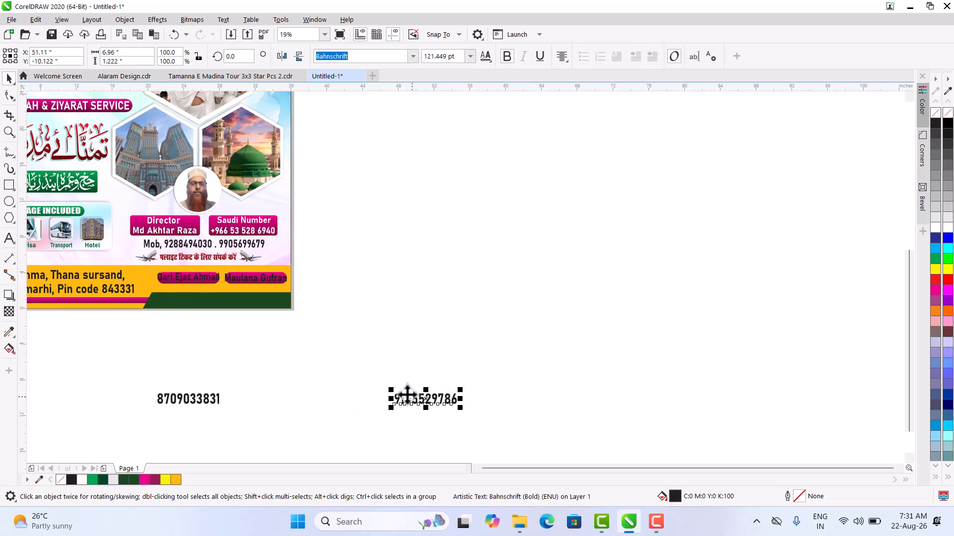
shift+click(272, 278)
key(c)
Align both contact phone numbers vertically to the center of the dark green shape.
click(192, 399)
shift+click(165, 298)
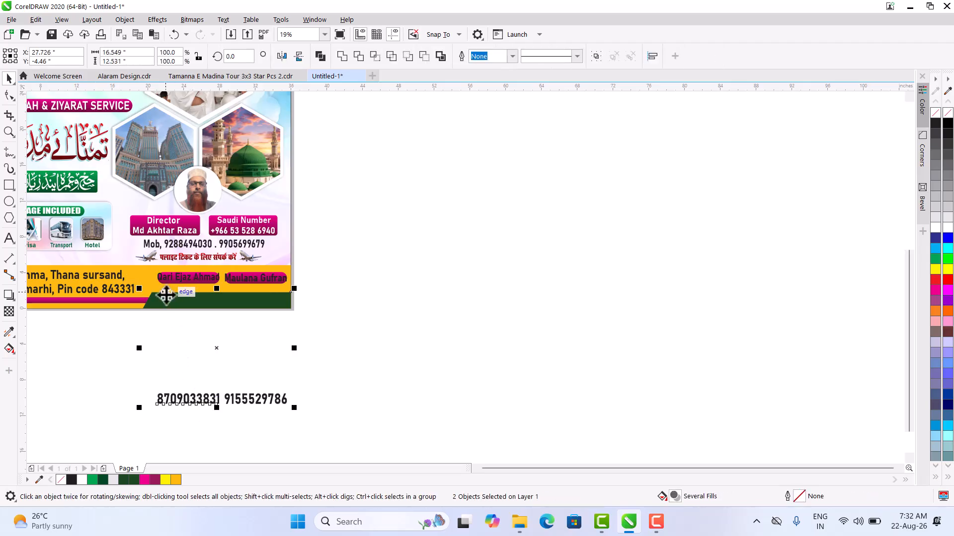
key(e)
click(162, 384)
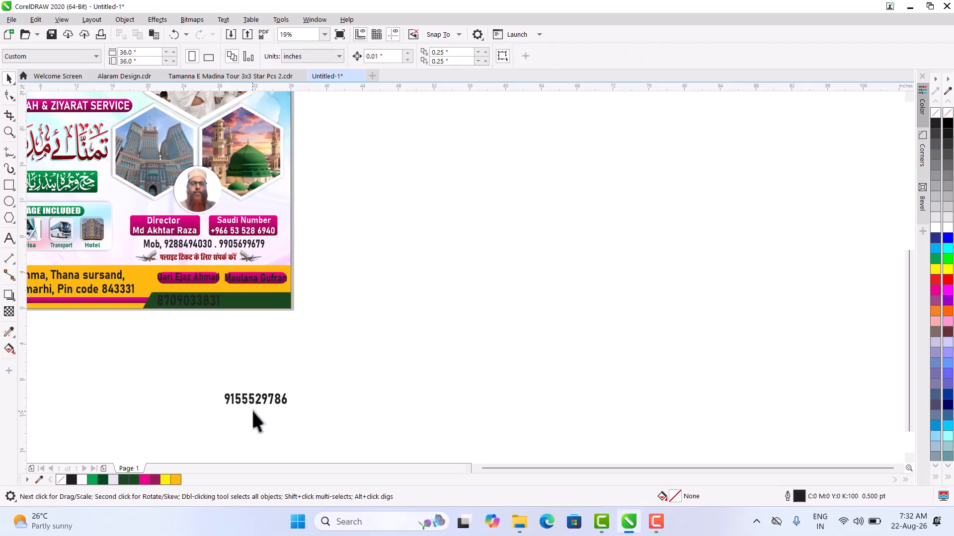
click(255, 398)
shift+click(256, 305)
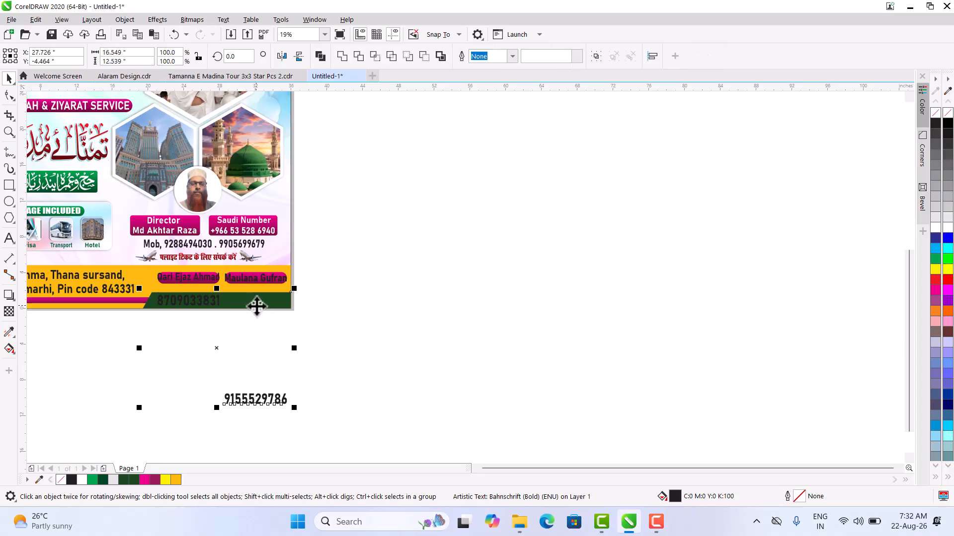
key(e)
click(270, 362)
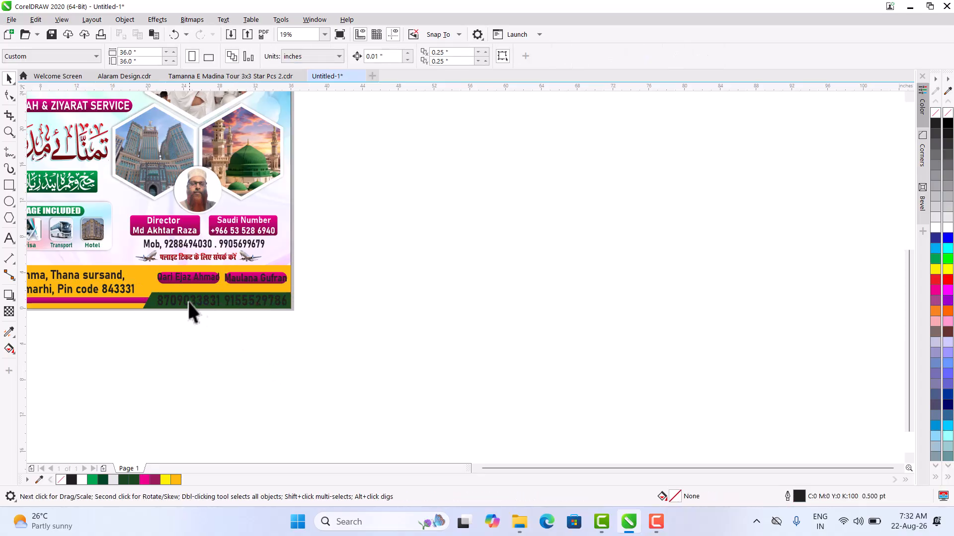
Widen the left magenta pill evenly from its center to about 7.87 inches so the first contact's name fits.
scroll(191, 305, up, 5)
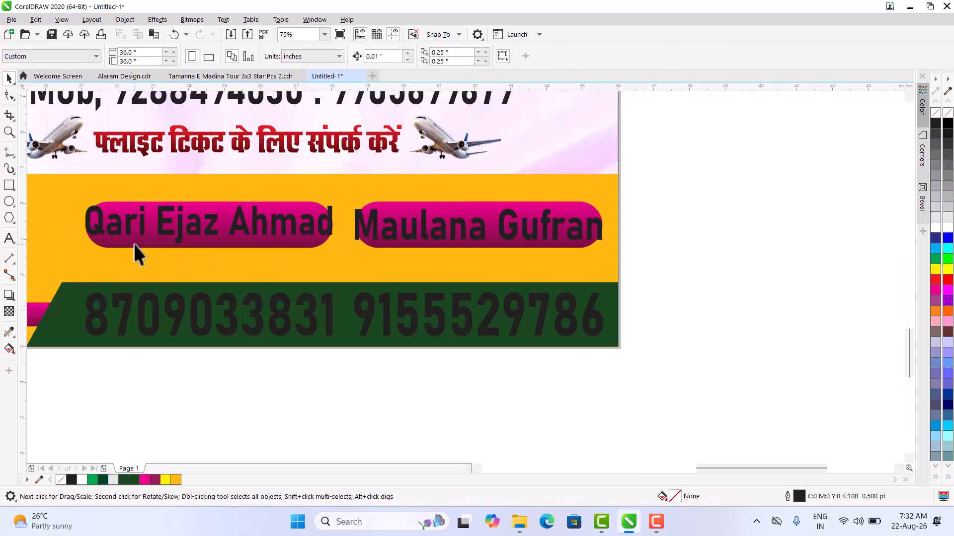
click(147, 244)
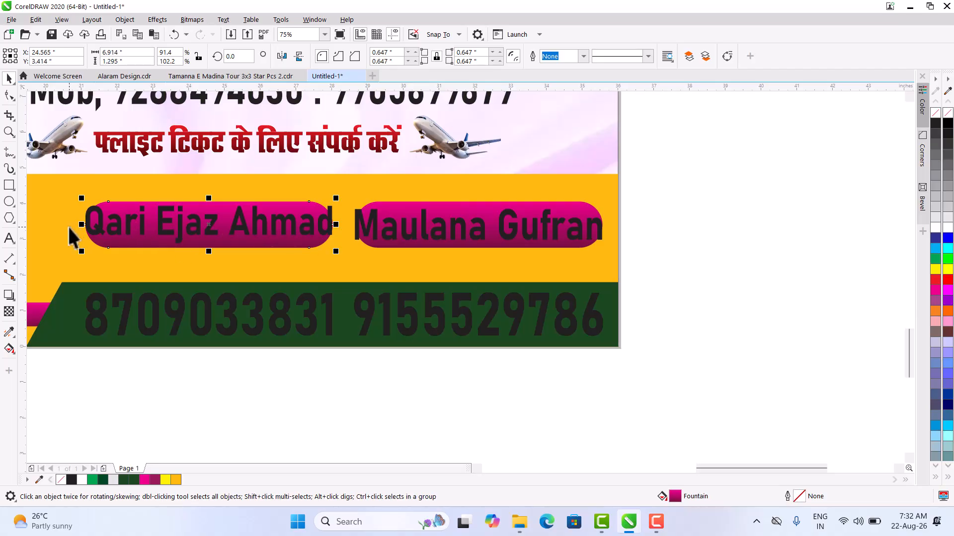
drag(78, 227, 64, 228)
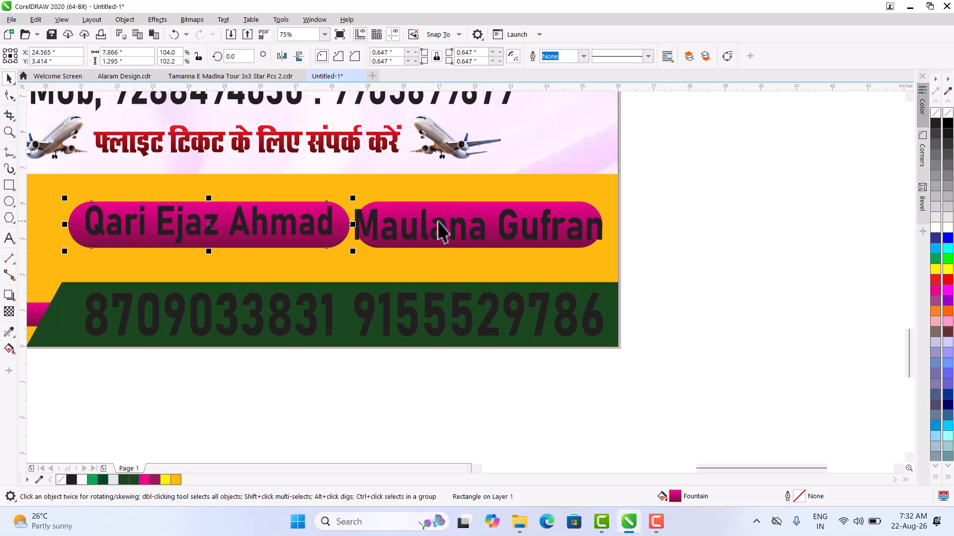
Widen the right magenta pill from its center to about 7.79 inches and shift it with its name away from the left pill.
click(562, 210)
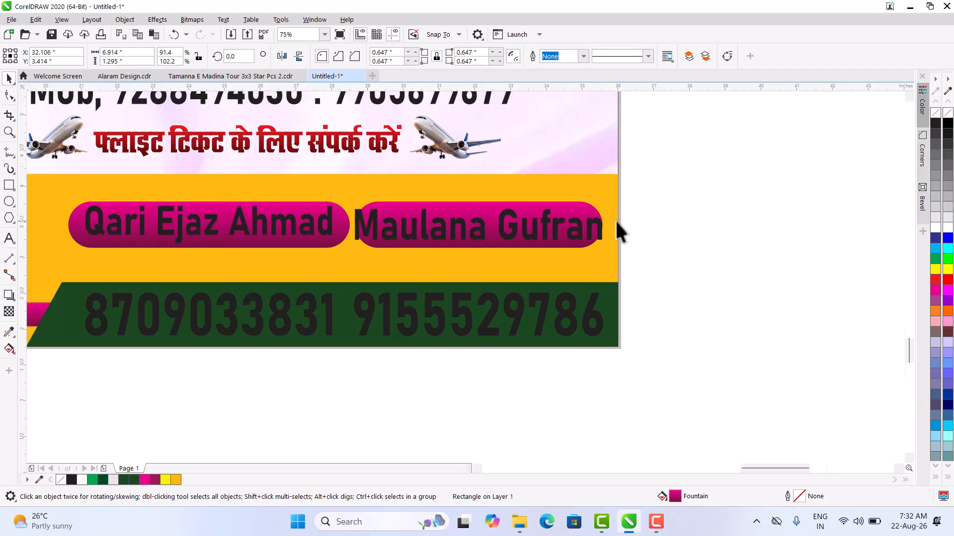
scroll(614, 219, up, 2)
drag(596, 230, 617, 239)
drag(698, 157, 37, 325)
drag(228, 215, 276, 225)
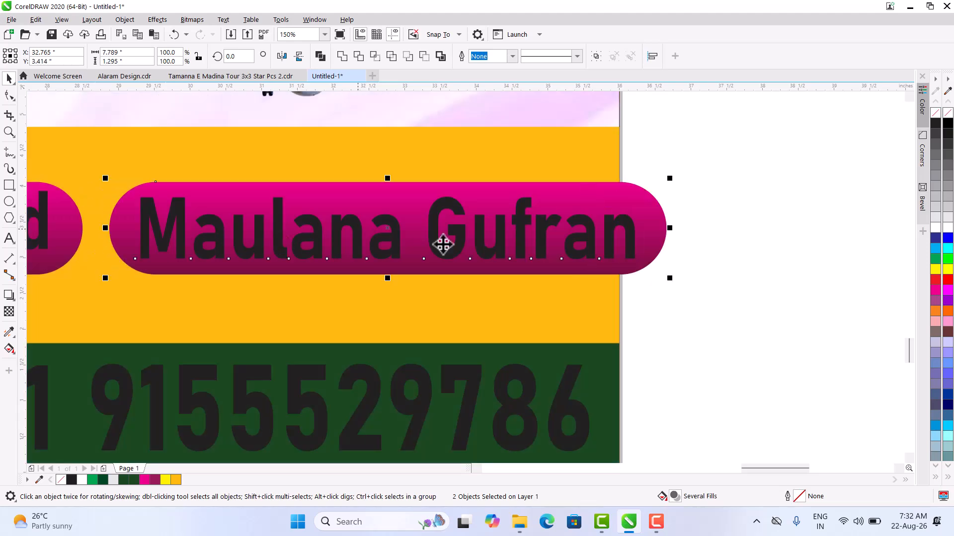
Extend the dark green slanted shape toward the left to a width of about 17.83 inches.
scroll(474, 247, down, 4)
scroll(237, 287, up, 4)
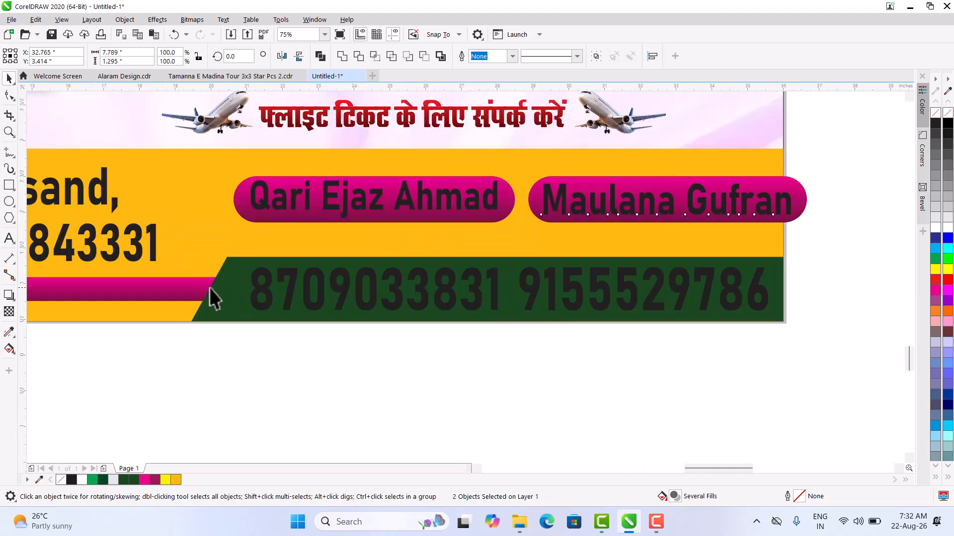
click(236, 293)
drag(168, 290, 78, 294)
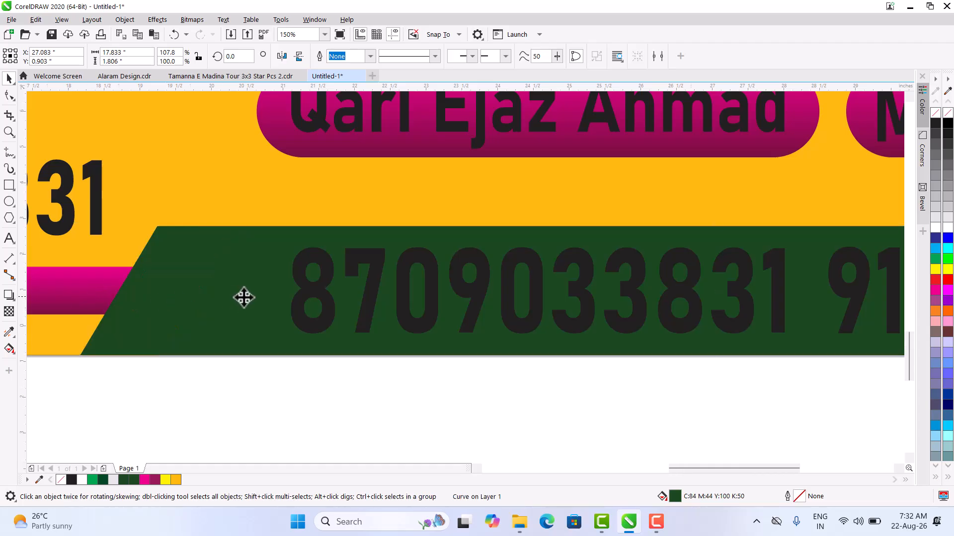
Shift the left pill together with the first contact's name and phone number toward the green shape's slanted edge.
scroll(242, 298, down, 2)
drag(205, 367, 549, 143)
drag(436, 198, 391, 199)
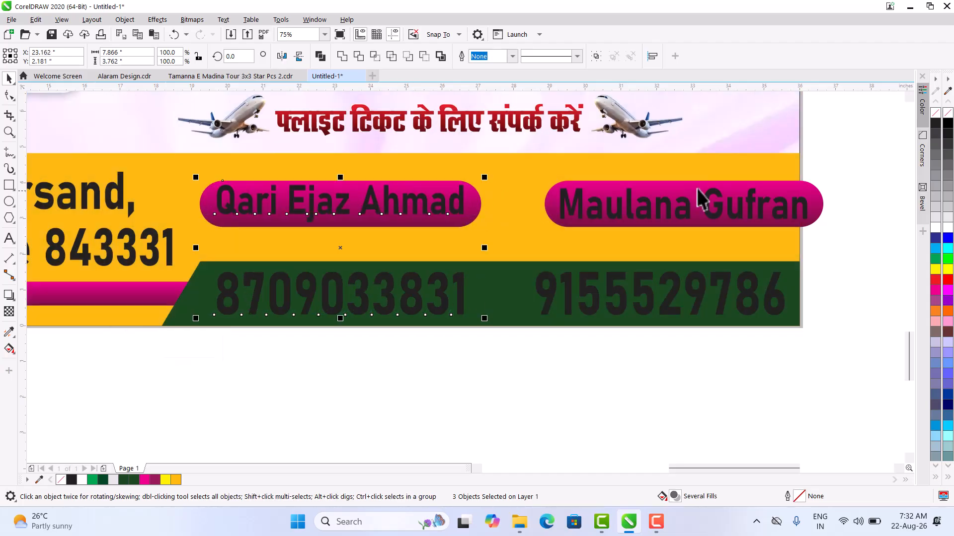
Center the second contact's phone number under the right pill and move the whole group left, inside the poster's edge.
drag(837, 153, 509, 347)
key(c)
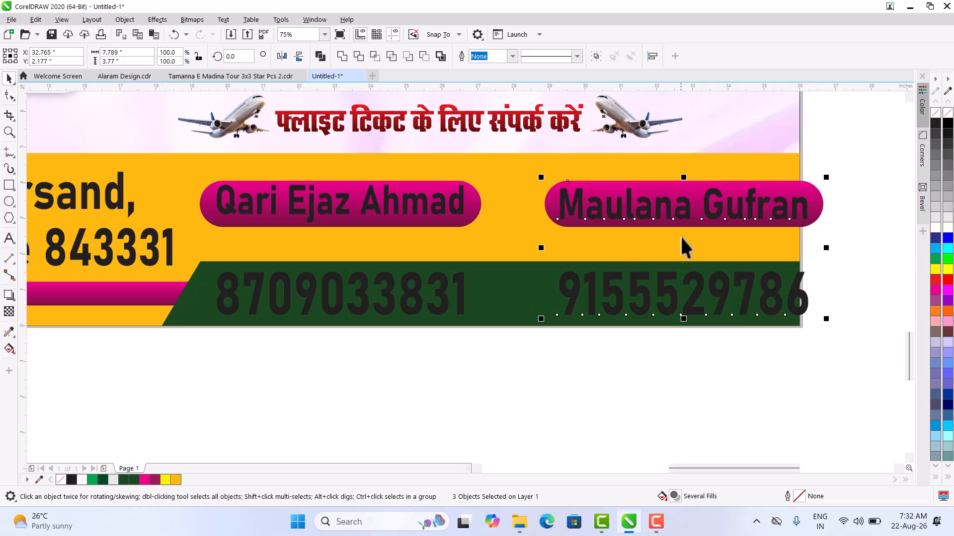
drag(716, 209, 688, 216)
click(769, 383)
Fill both phone numbers on the dark green shape with yellow.
click(740, 311)
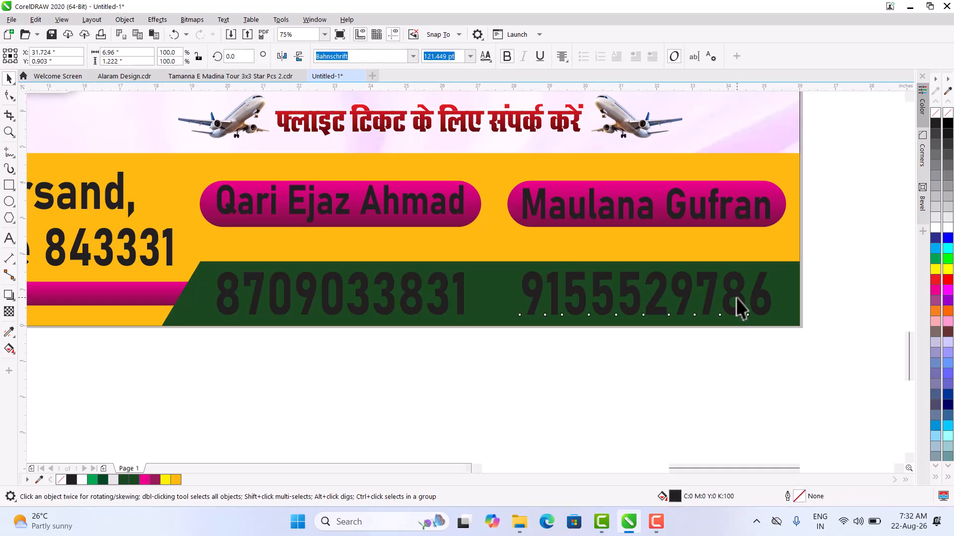
shift+click(451, 282)
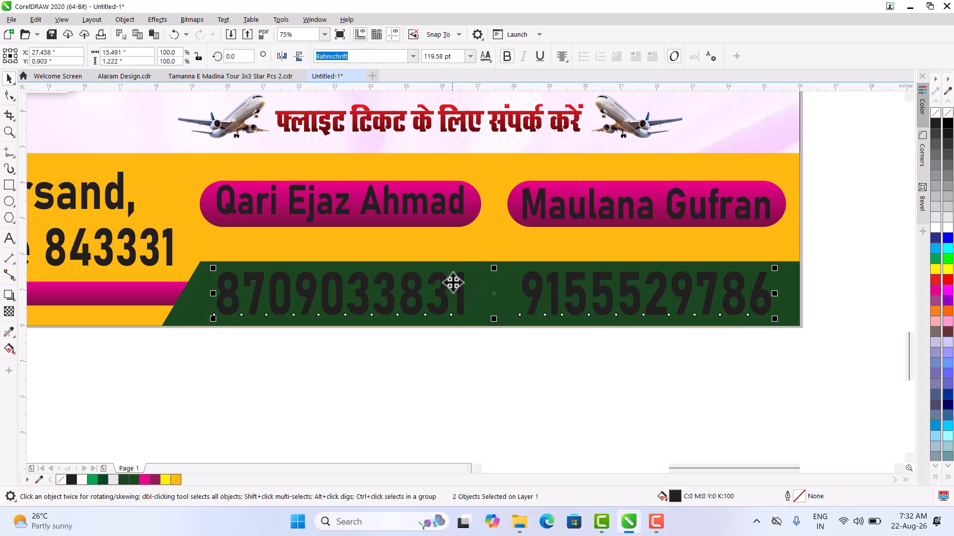
click(935, 269)
Fill both contact names on the magenta pills with white and show the whole poster page.
click(674, 210)
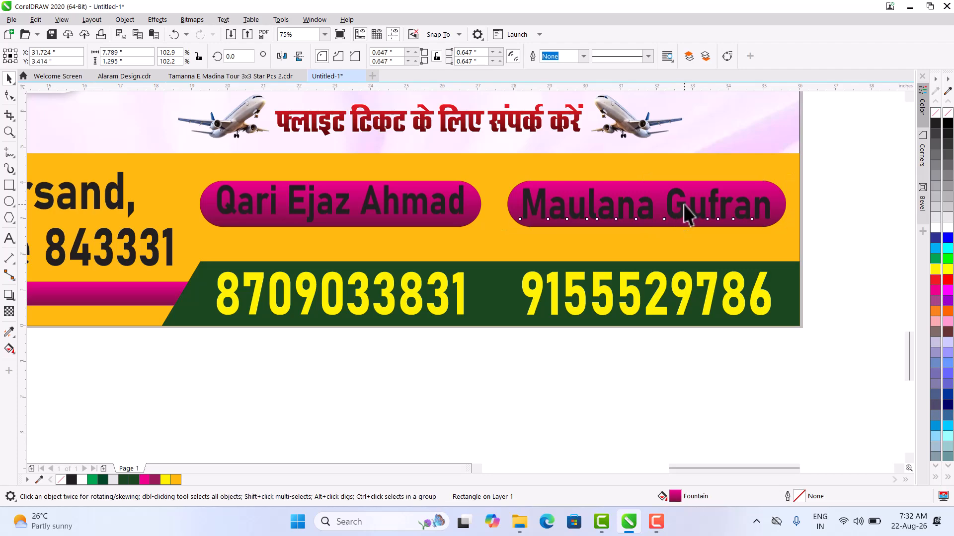
click(684, 204)
shift+click(437, 204)
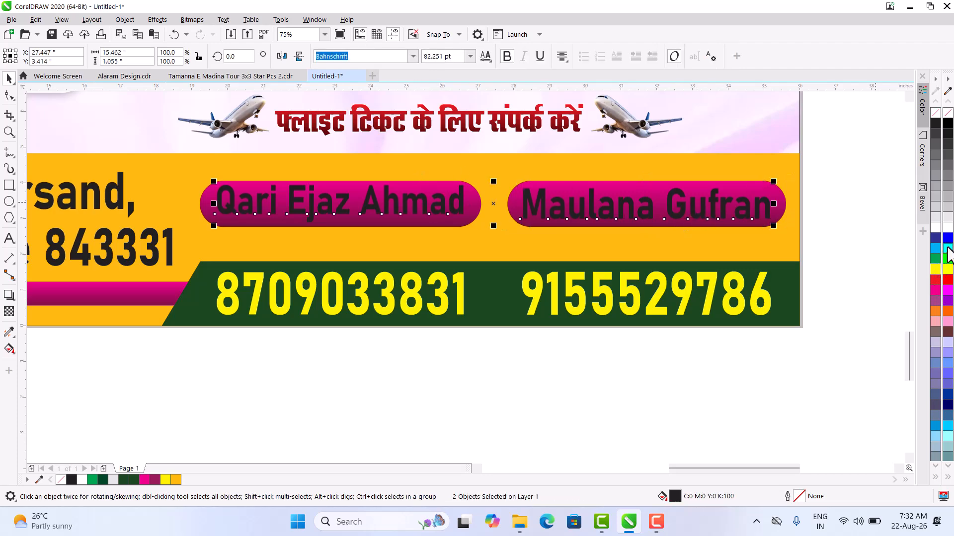
click(946, 227)
click(634, 388)
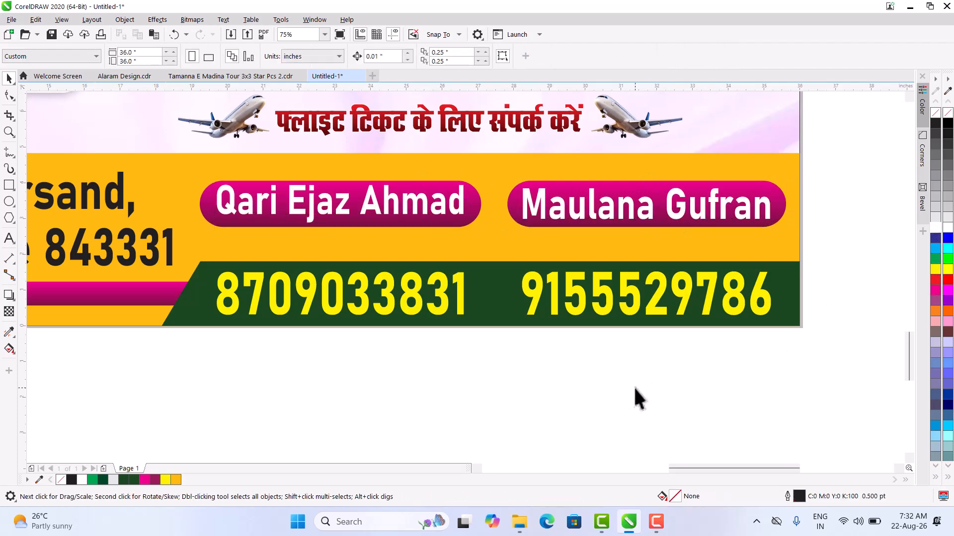
key(shift+F4)
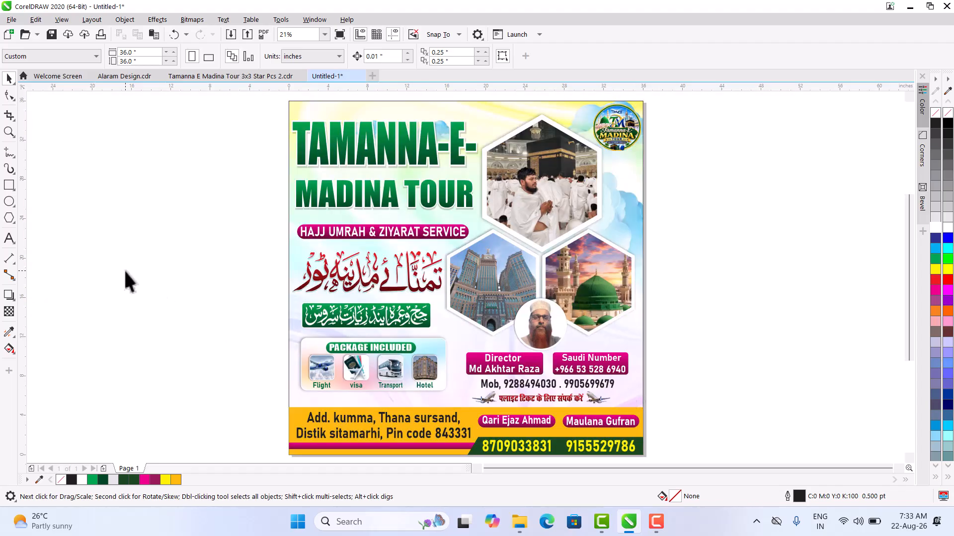